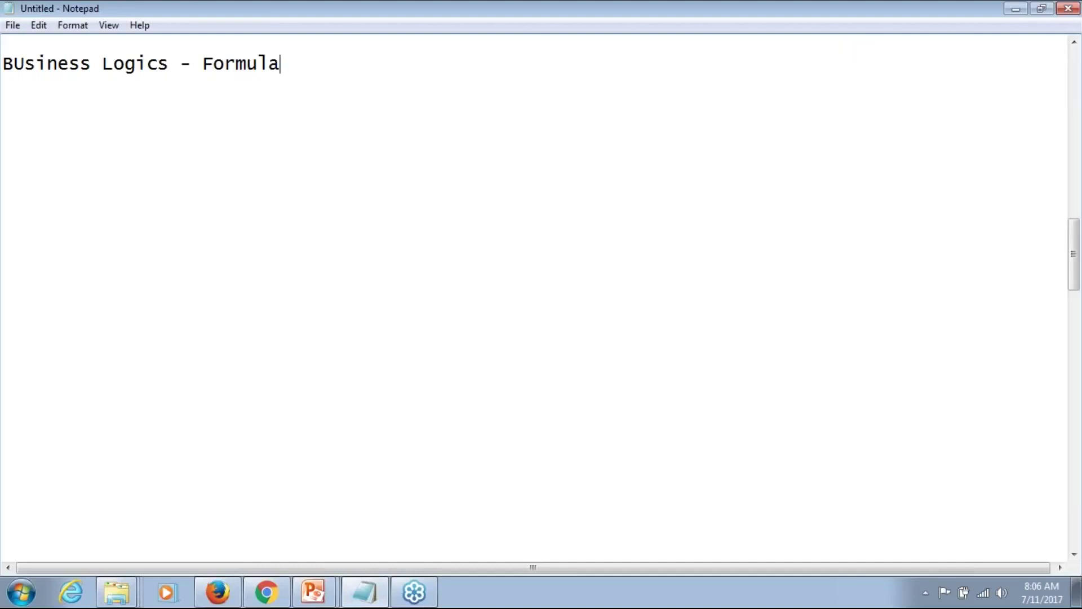
- Move "Formula" onto its own indented line beneath the "BUsiness Logics -" heading
click(203, 63)
key(Return)
key(Tab)
click(169, 82)
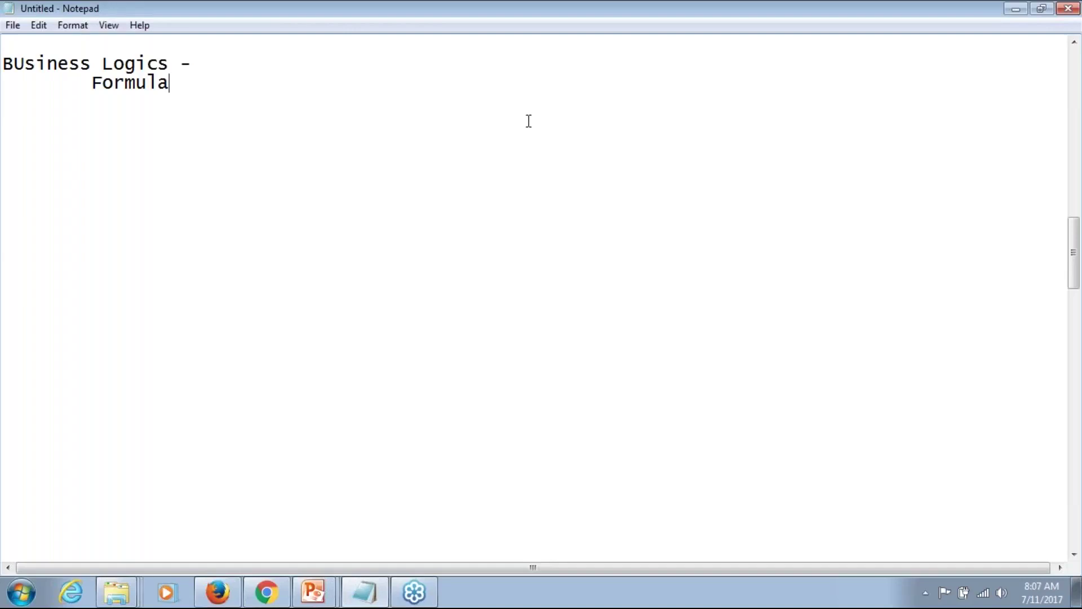
click(1065, 29)
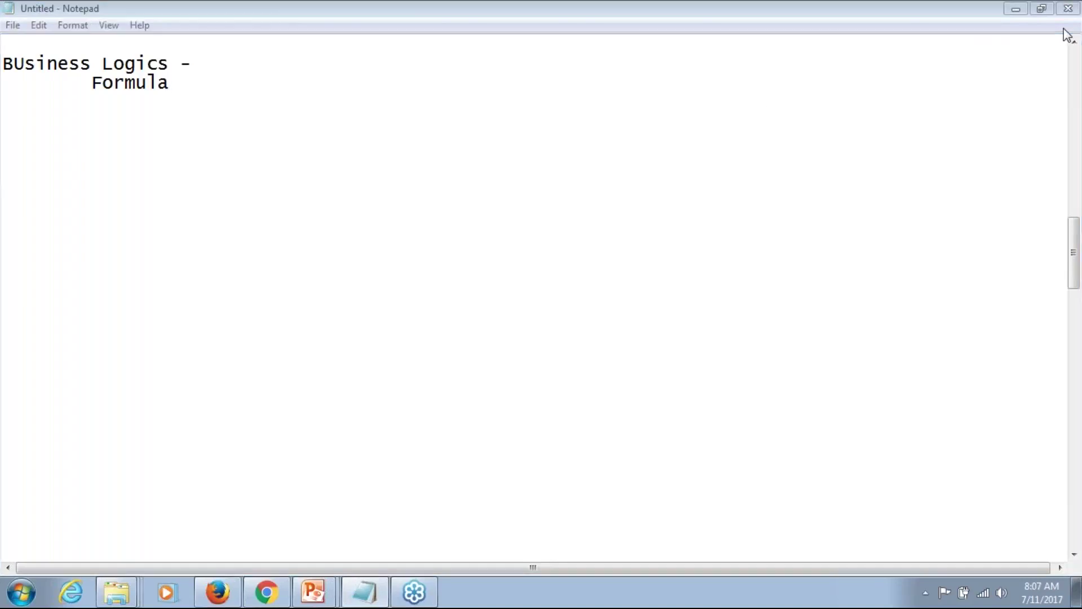
click(850, 35)
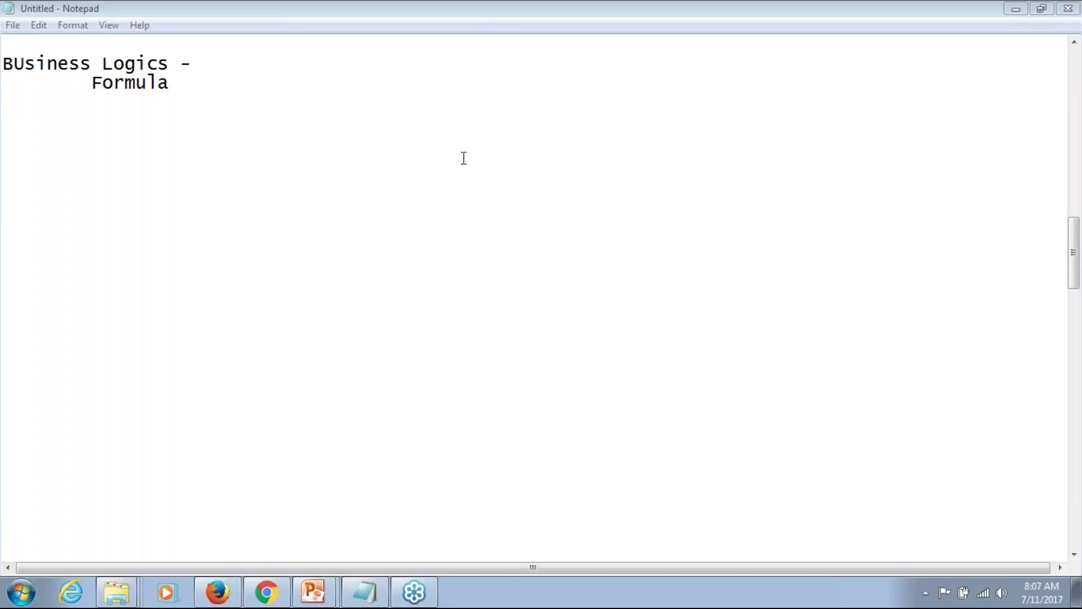
- Add "Validation Rule" as an indented line directly beneath "Formula"
click(169, 82)
key(Return)
key(Tab)
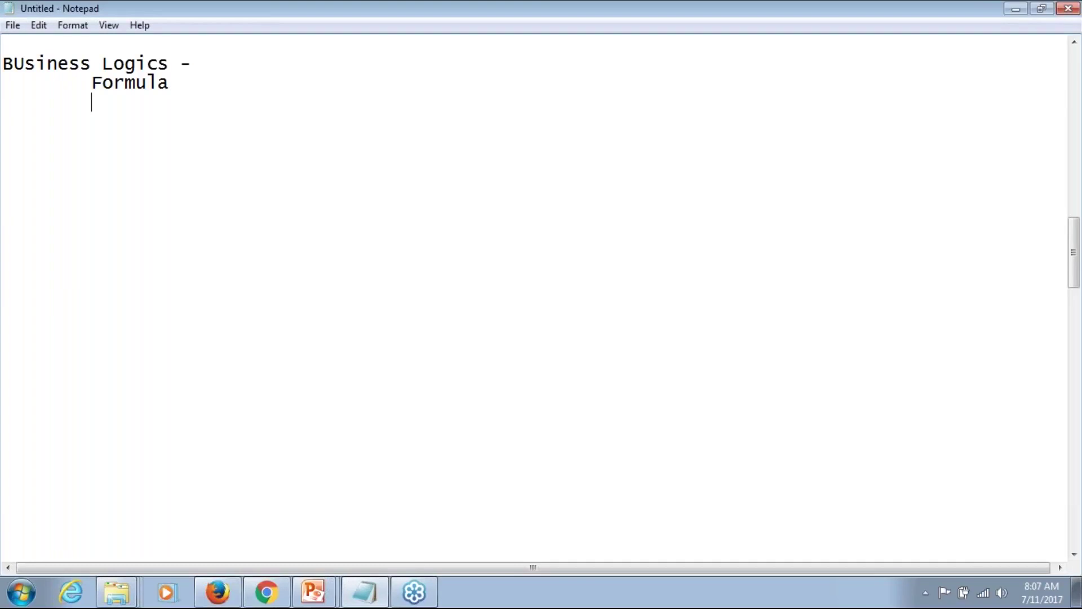
text(Validation Rule)
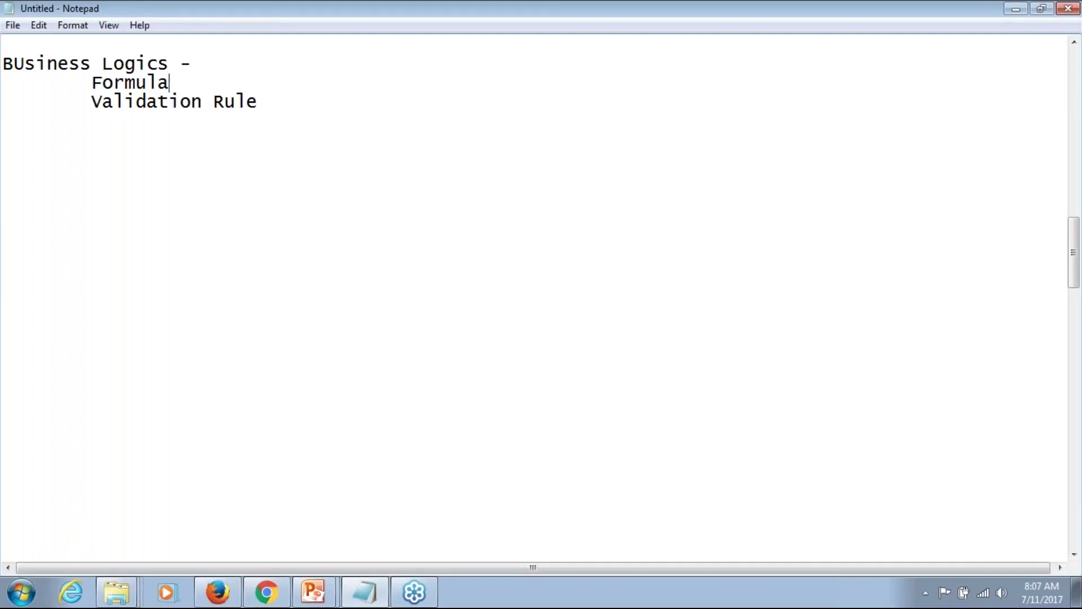
key(Return)
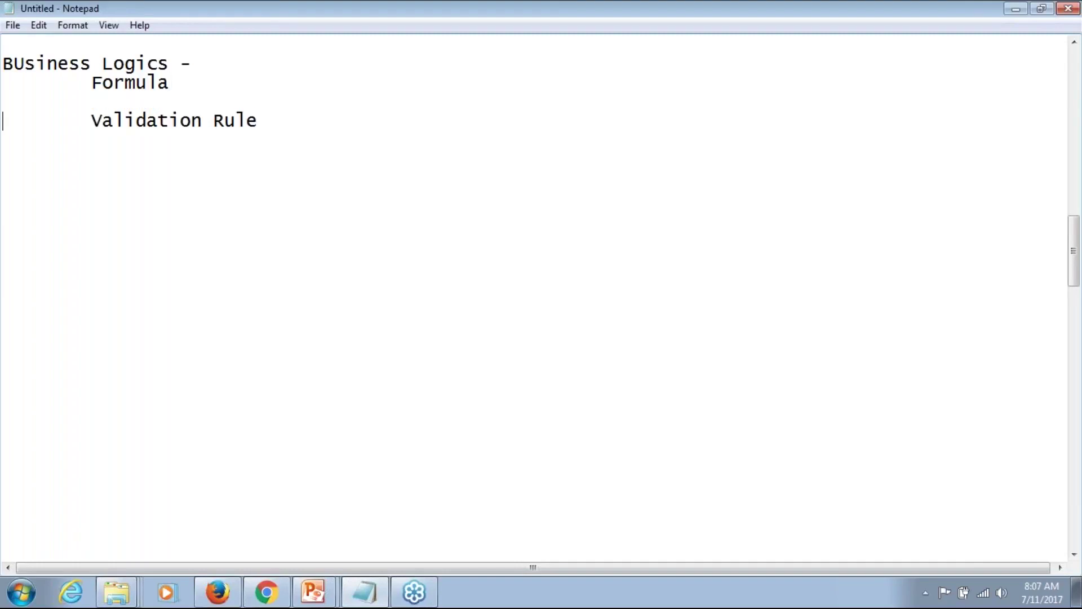
key(End)
key(Down)
key(Down)
key(Up)
key(Up)
key(Up)
key(BackSpace)
- Add the line "Insert / Update" beneath "Validation Rule", indented one level further
key(Down)
key(End)
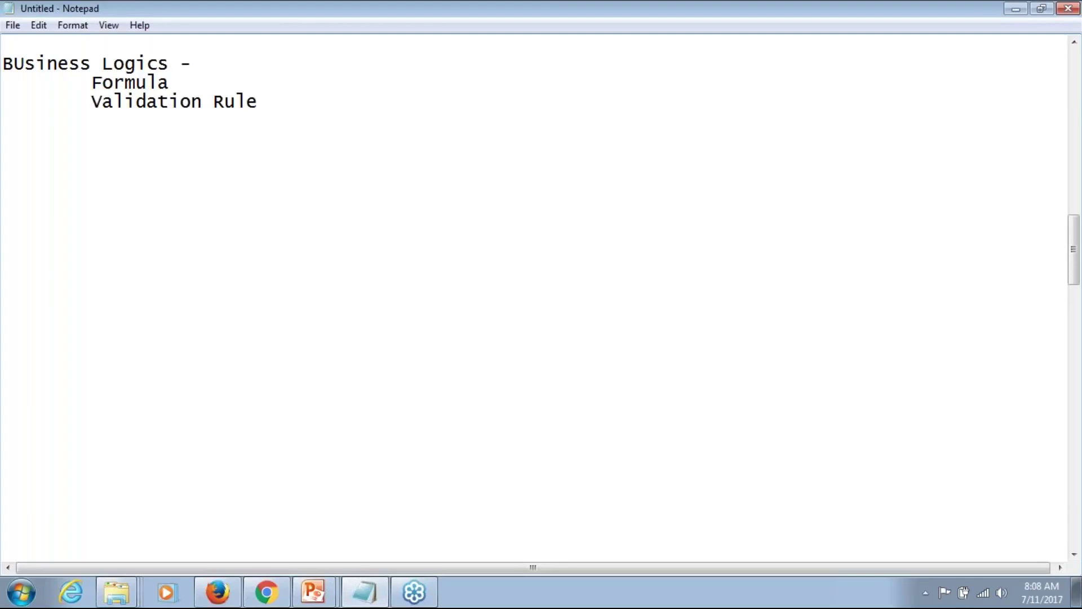
key(Return)
key(Return)
key(Tab)
key(Up)
key(Tab)
text(Insert)
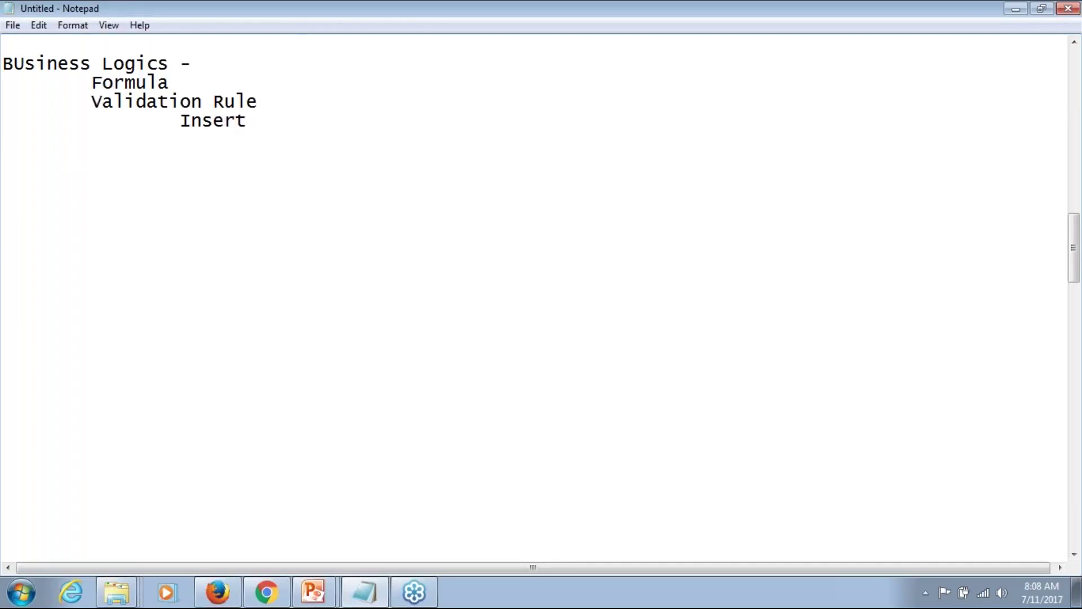
text( / Update)
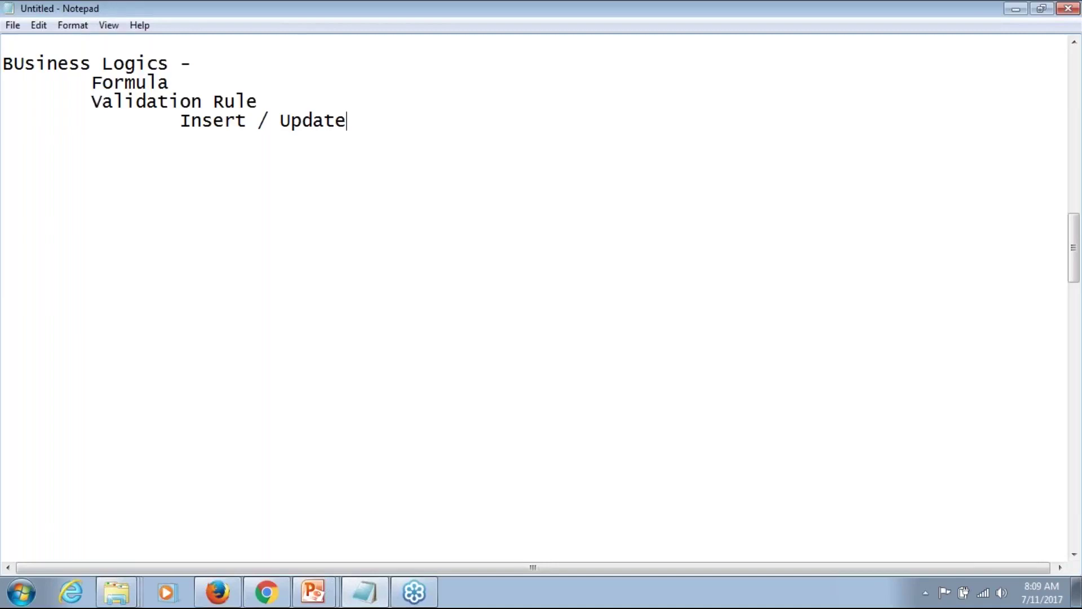
- Leave a blank line beneath "Insert / Update" and add "Rule Criteria" at the same indentation
key(Return)
key(Return)
key(Tab)
text(Rule Cr)
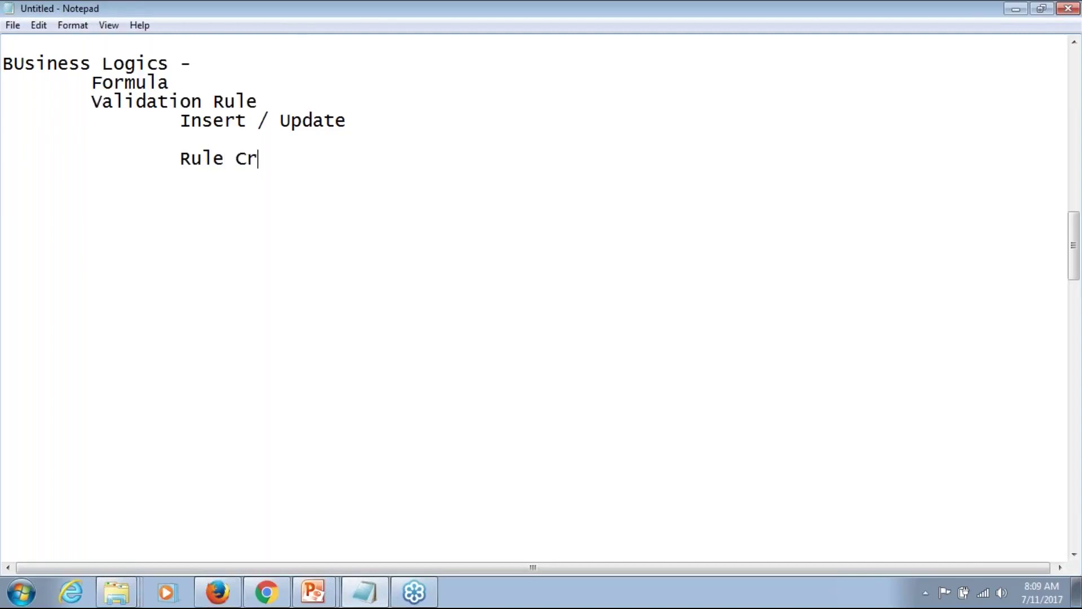
text(iteria)
- Add the lines "Error Message" and "Error Location" beneath "Rule Criteria" at the same indentation
key(Return)
key(Tab)
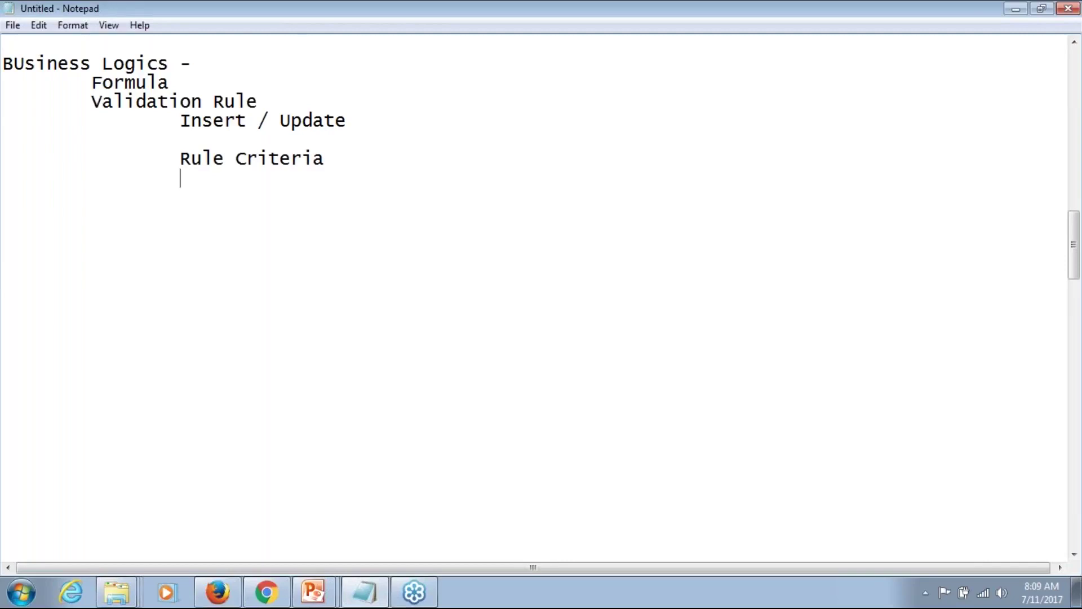
text(Error Messag)
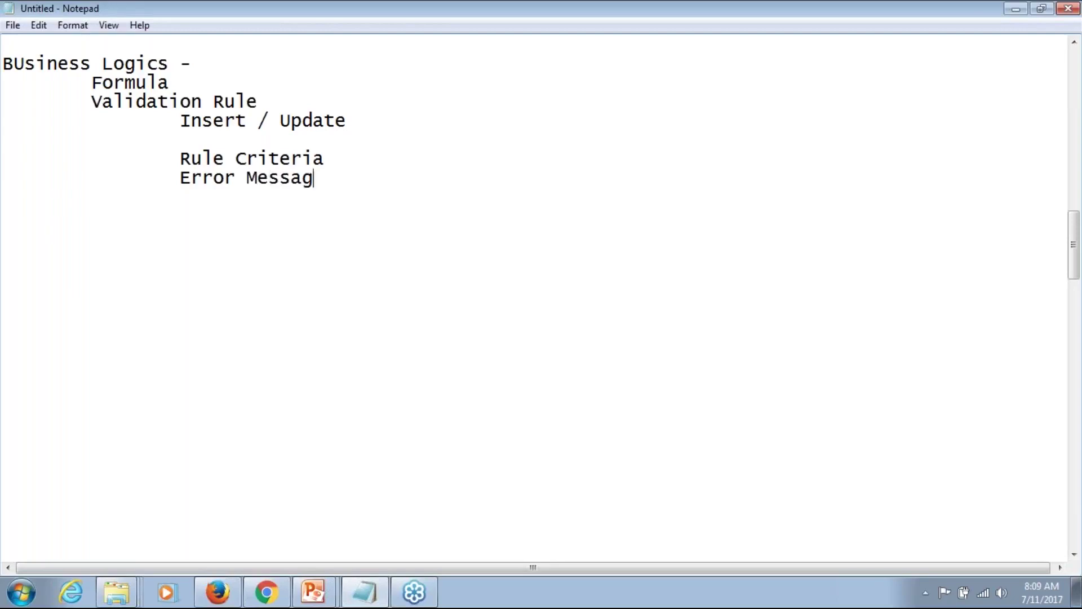
text(e)
key(Return)
key(Tab)
key(Tab)
text(Error Locati)
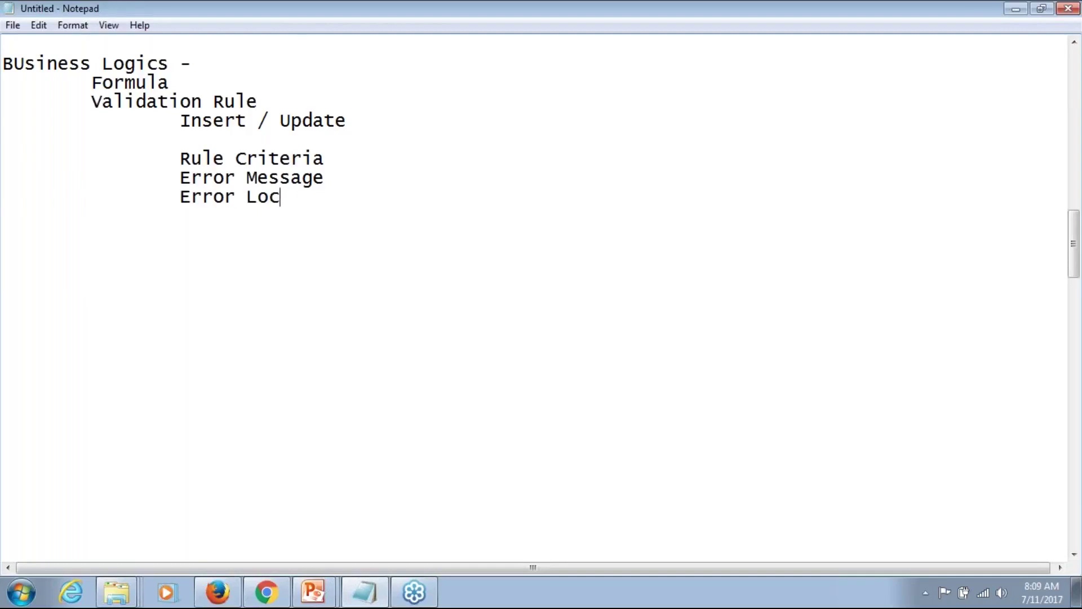
text(on)
- Replace the word "Rule" with "Error" in the "Rule Criteria" line
key(Up)
key(Up)
key(ctrl+Left)
key(Left)
key(ctrl+shift+Left)
text(Error)
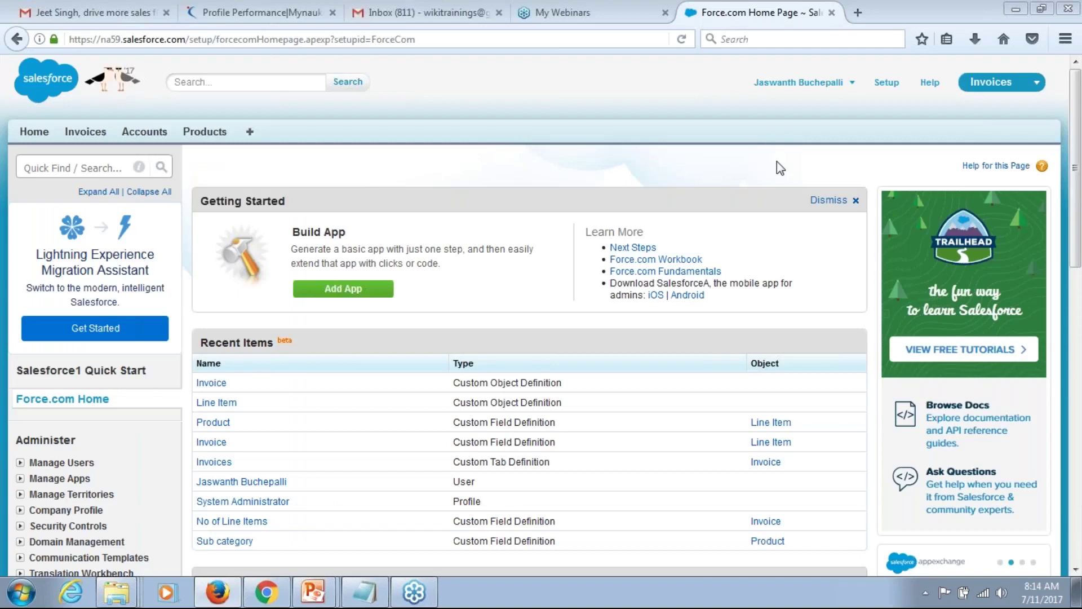
click(530, 99)
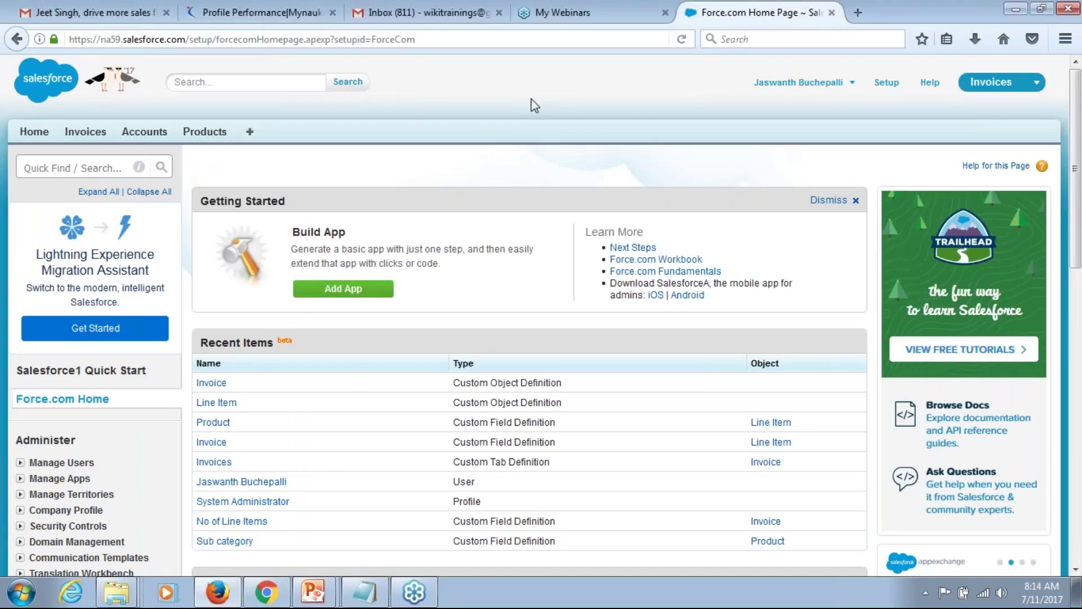
click(1068, 244)
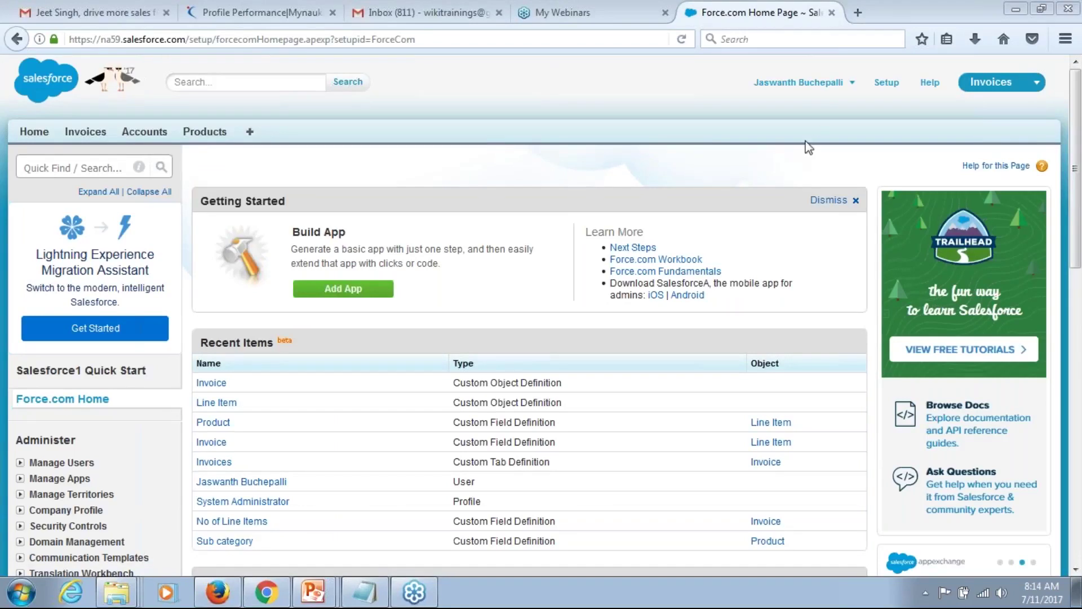
click(726, 141)
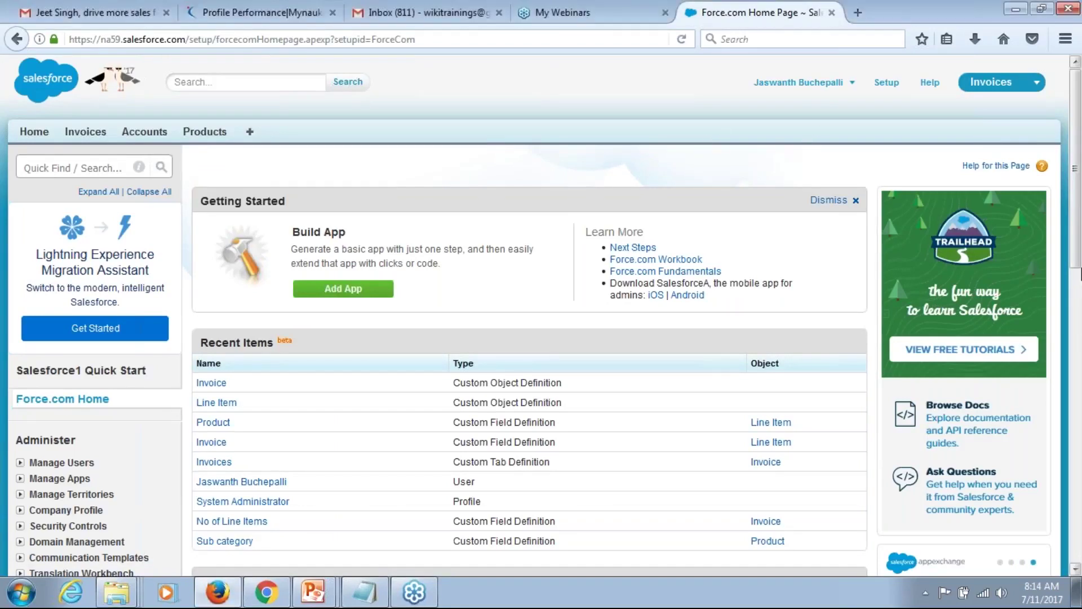
drag(1081, 270, 1079, 426)
- Switch to Notepad and add the example "If Opp AMount < 10K, Error" as an indented line below "Error Location"
click(364, 592)
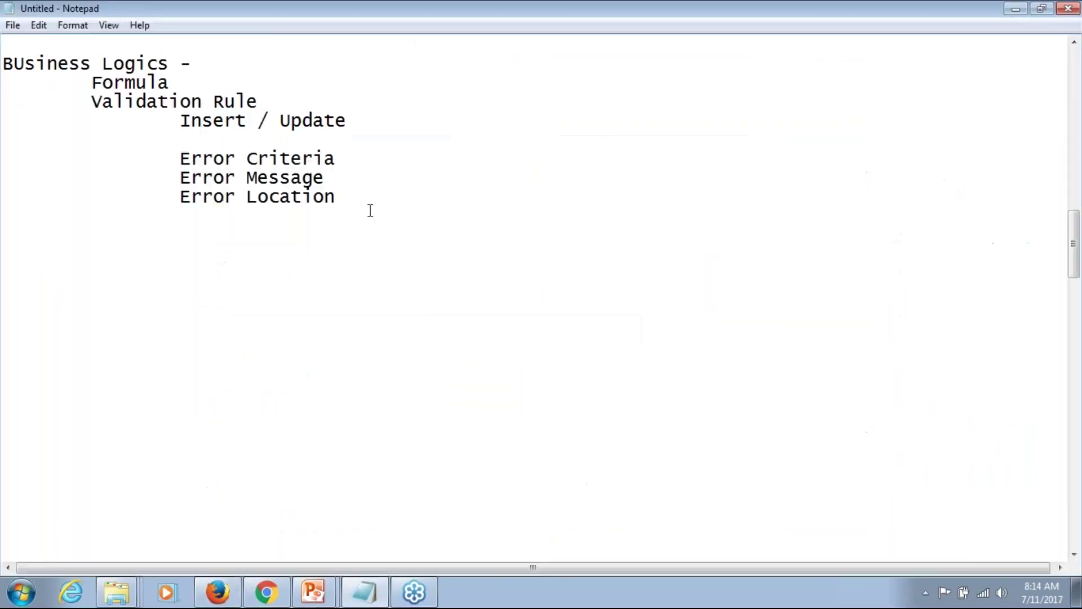
key(Up)
key(Down)
key(Down)
key(Down)
key(Down)
key(Return)
key(Return)
key(Tab)
text(If Opp AMount < 10)
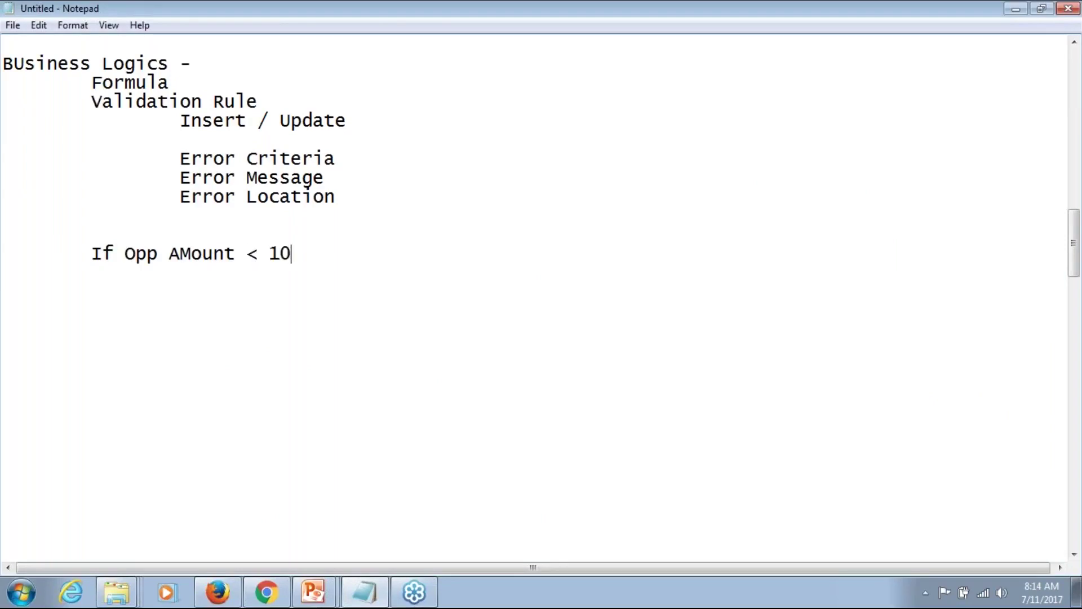
text(K, Error)
click(1061, 35)
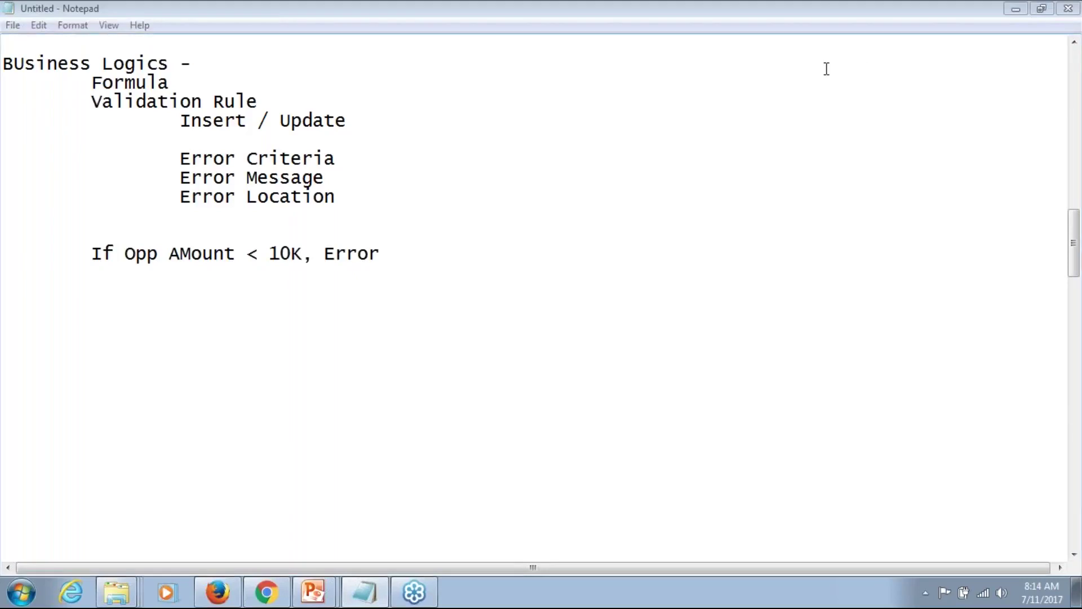
click(844, 32)
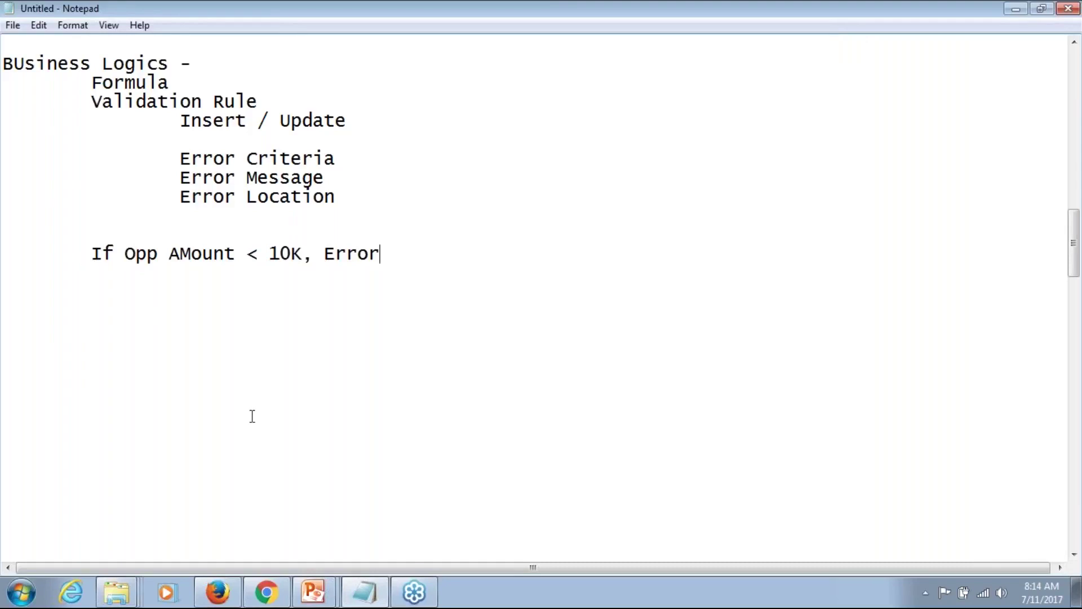
- Switch to Salesforce in Firefox, expand the Opportunities customization settings and highlight their Validation Rules entry
click(218, 592)
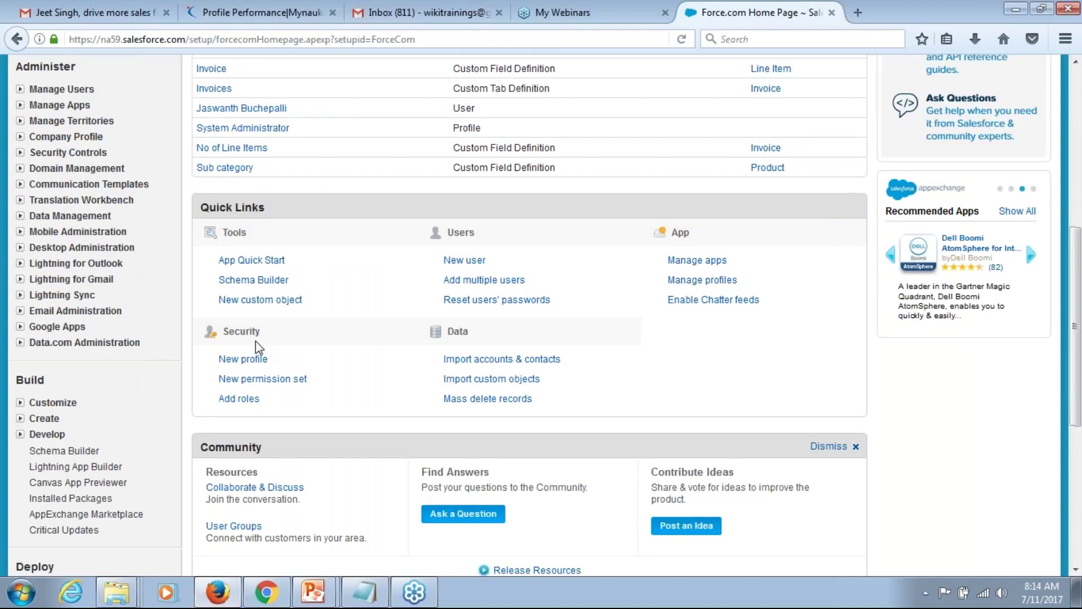
scroll(255, 341, up, 10)
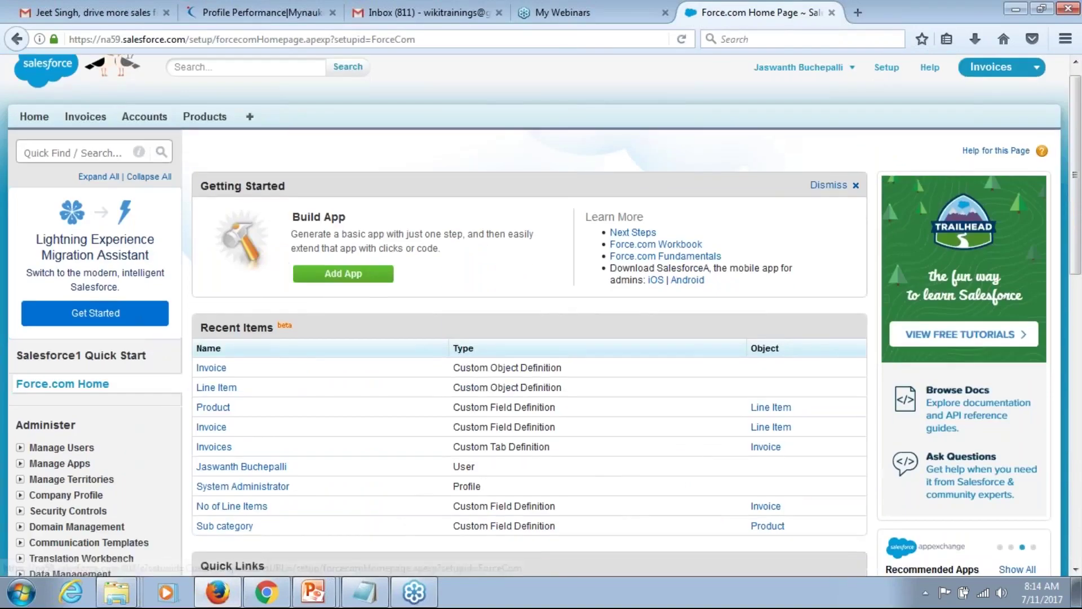
scroll(541, 315, down, 2)
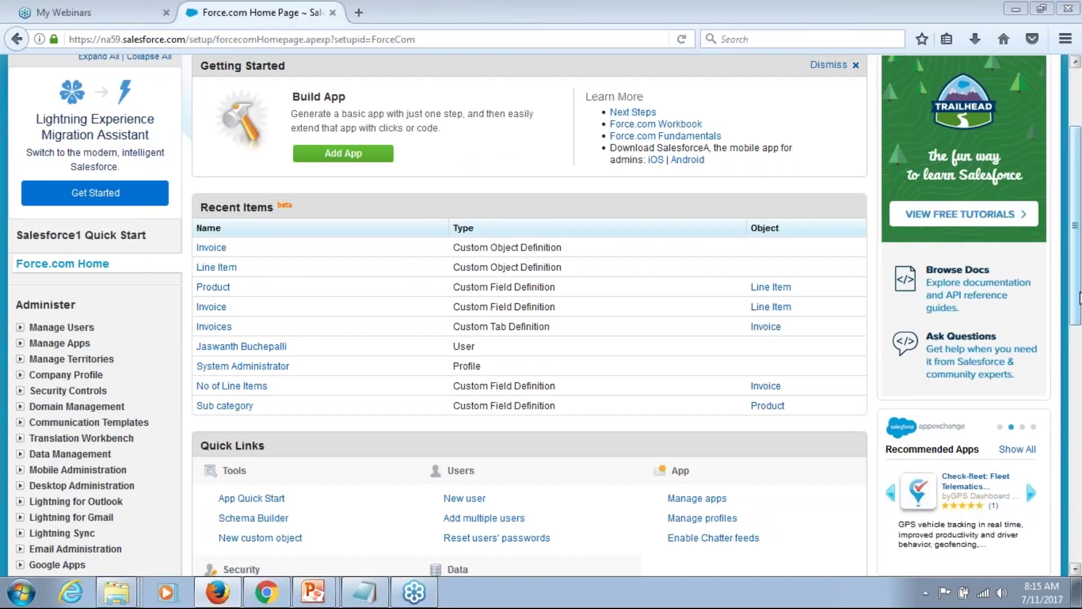
scroll(1080, 407, down, 3)
scroll(1080, 409, down, 3)
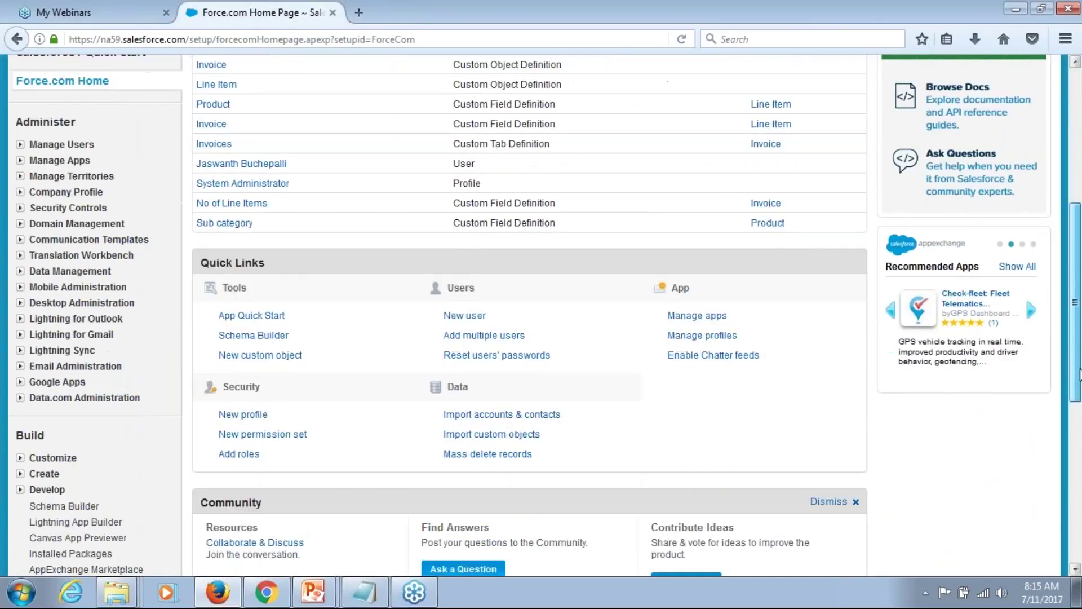
drag(1080, 372, 1080, 414)
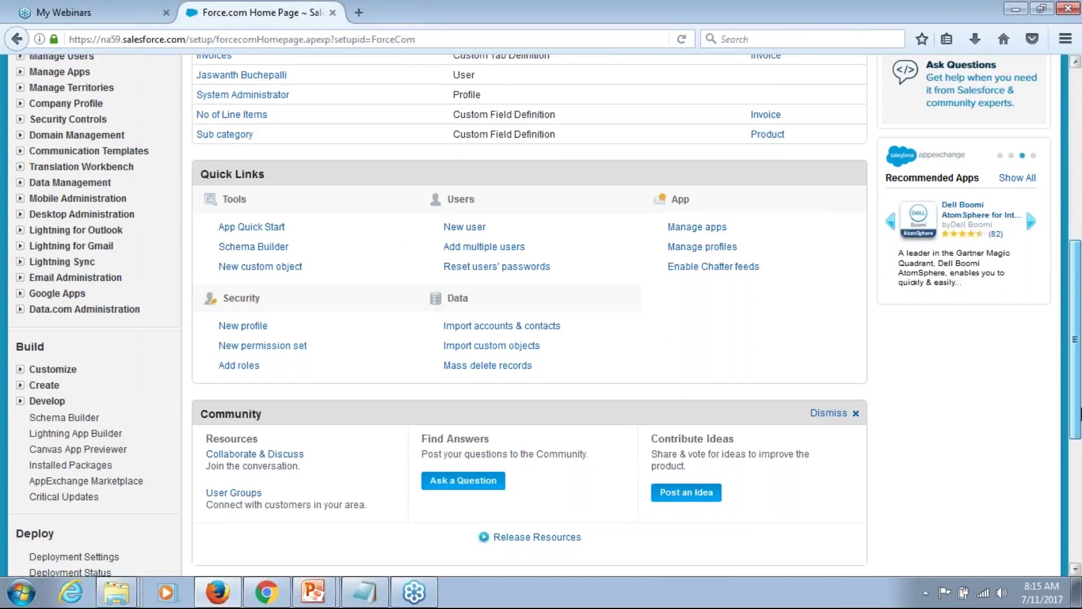
scroll(51, 366, down, 1)
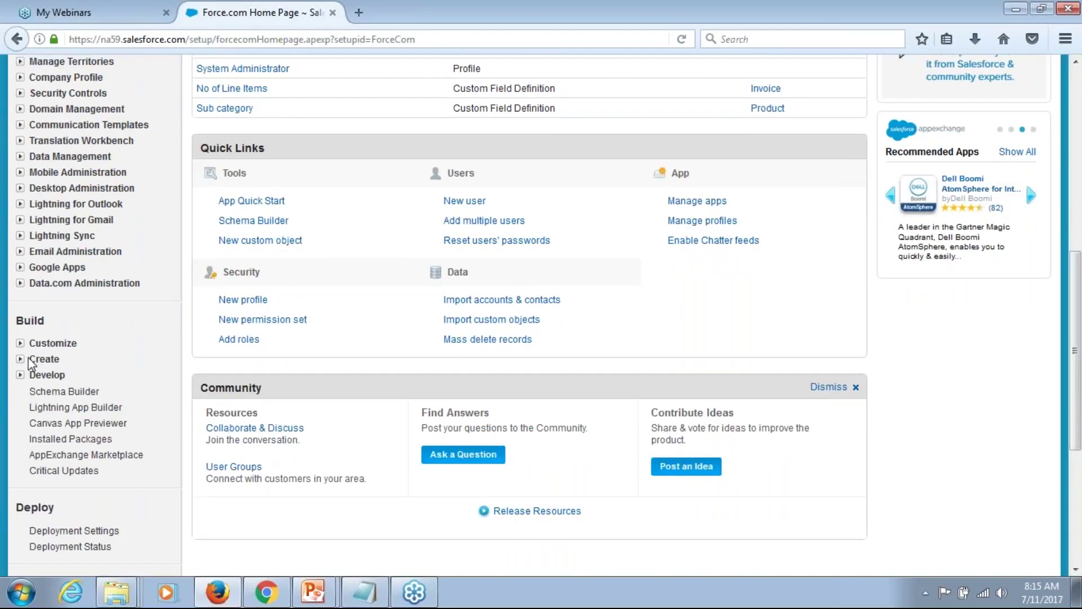
click(53, 343)
click(35, 501)
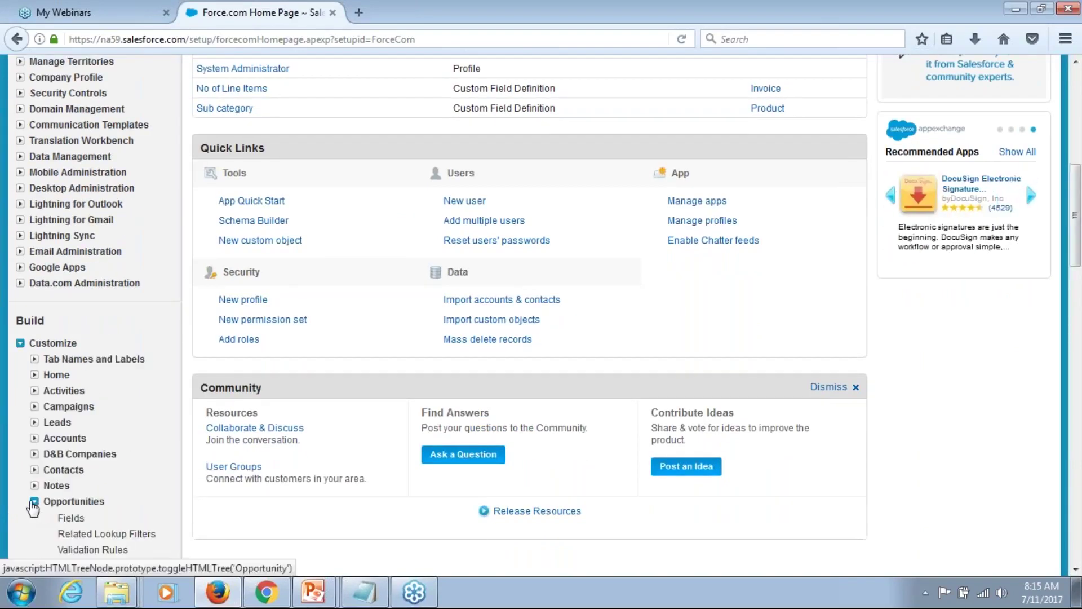
scroll(20, 502, down, 1)
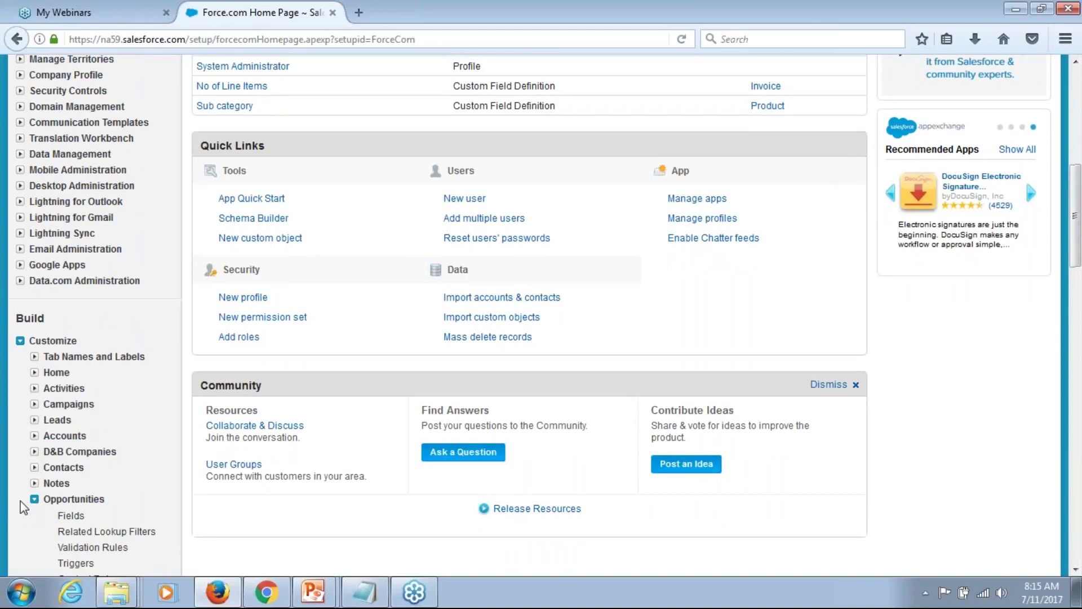
scroll(21, 502, down, 3)
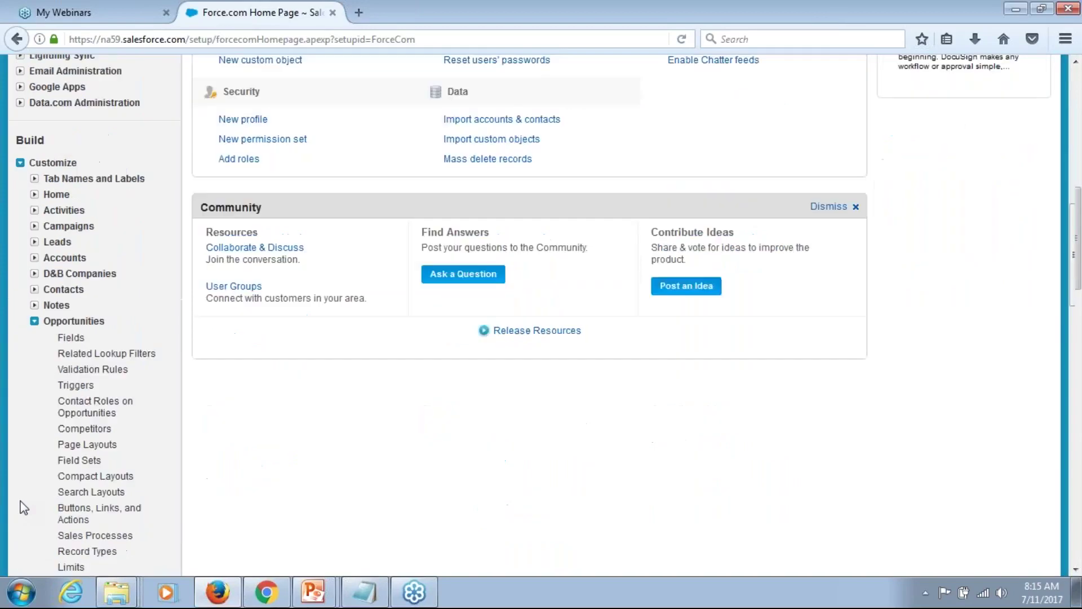
triple_click(57, 369)
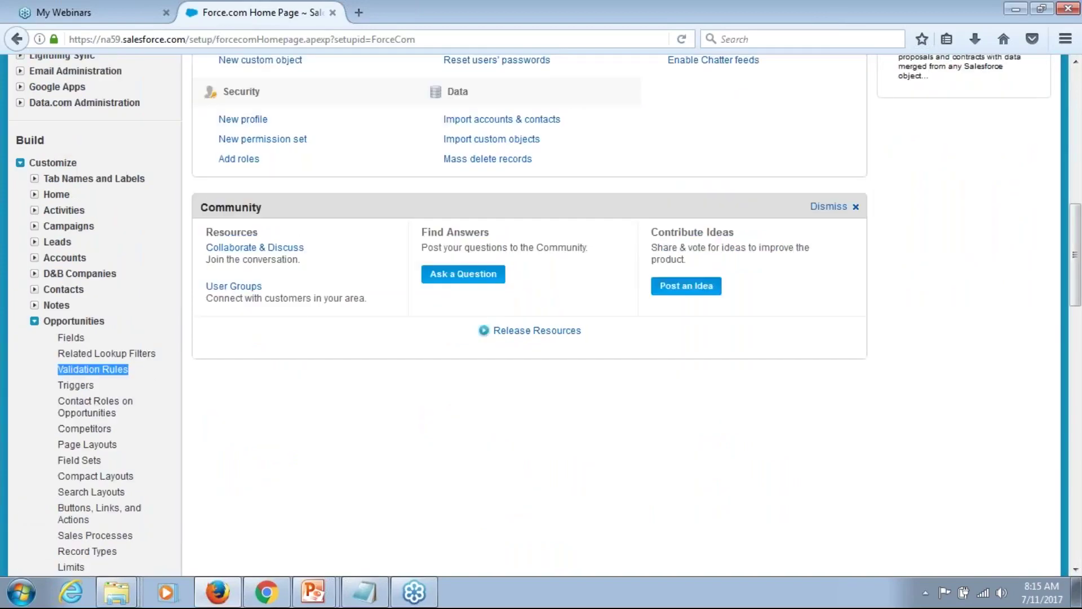
- Look up the Validation Rules entry for Accounts and open the validation rules page for Opportunities
click(34, 258)
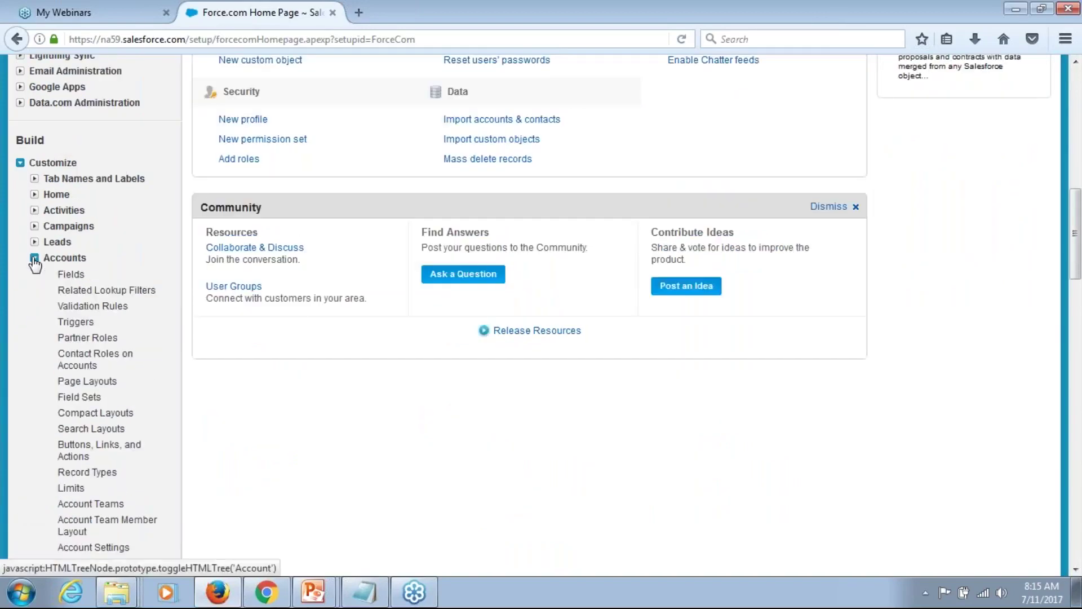
triple_click(139, 304)
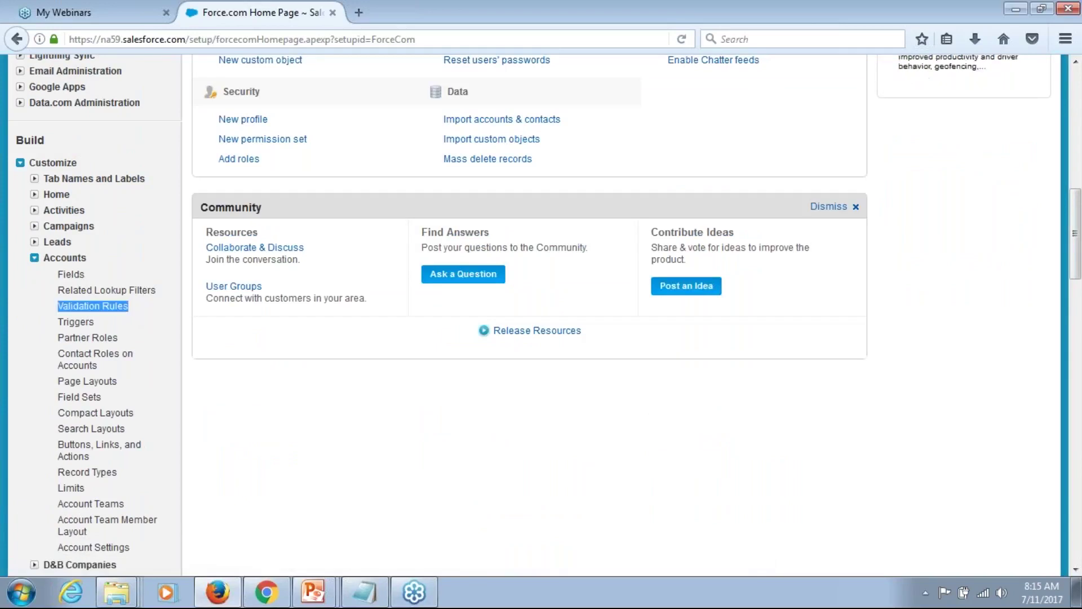
click(34, 258)
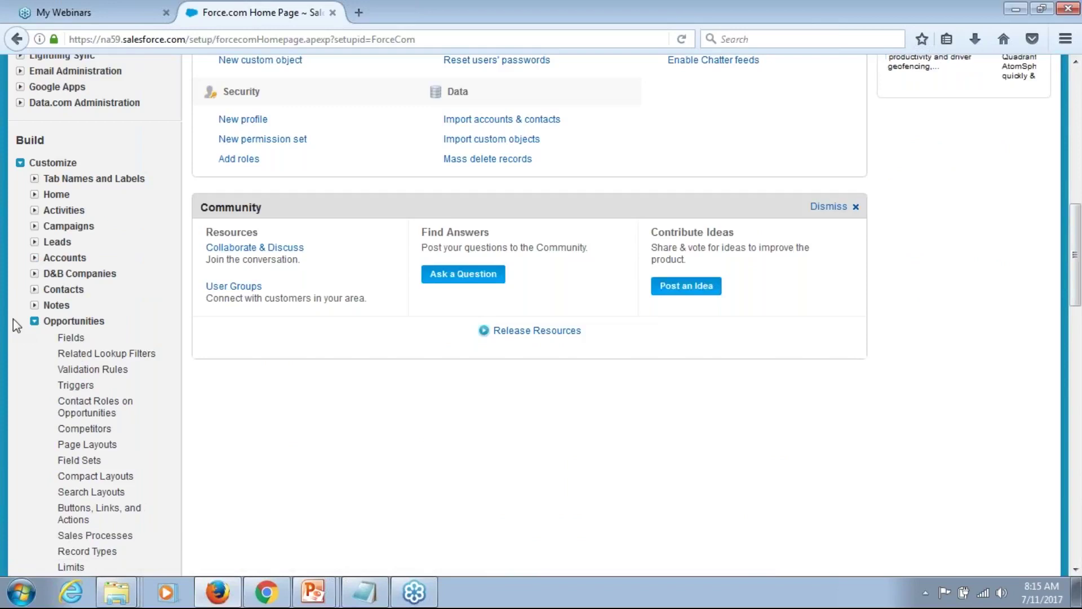
click(106, 371)
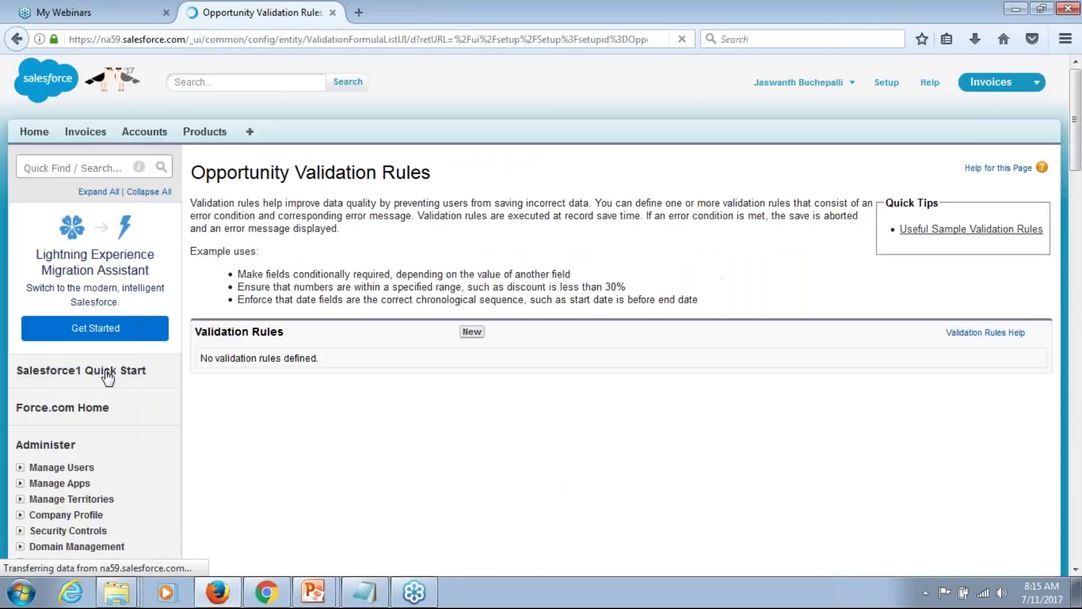
- Create a new opportunity validation rule and name it "Opportunity Validation"
click(479, 335)
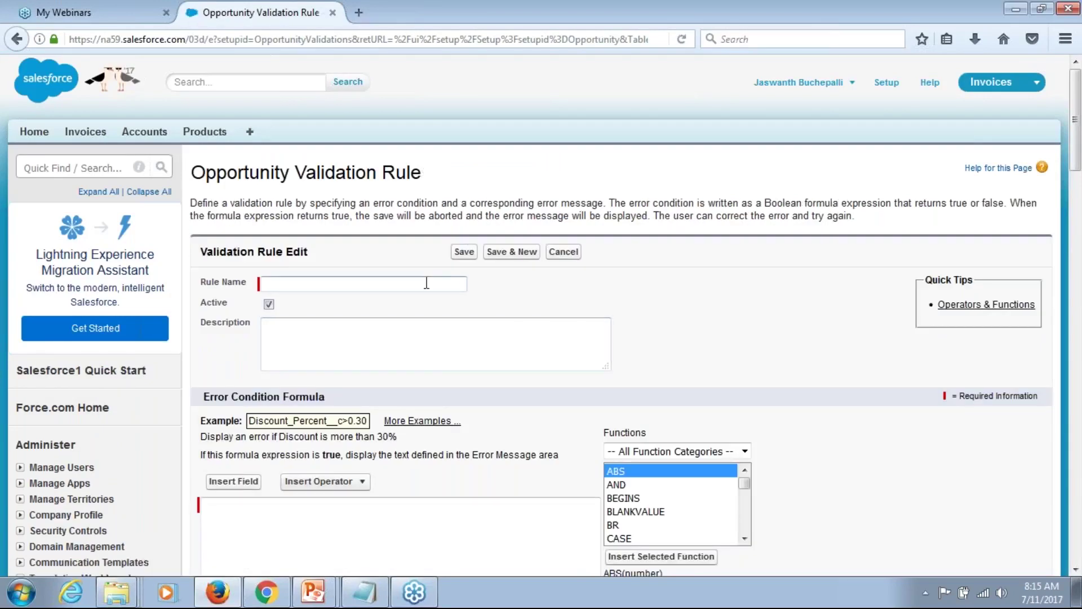
click(426, 282)
text(Opportunity Validation)
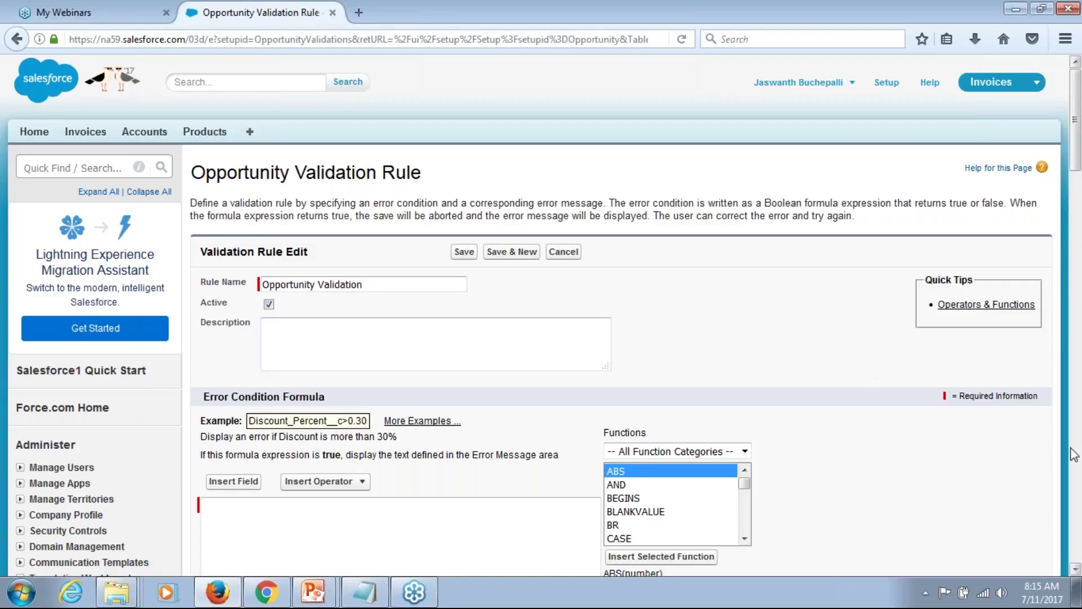
- Examine the rule form's Error Condition Formula, Error Message and Error Location settings
click(1076, 568)
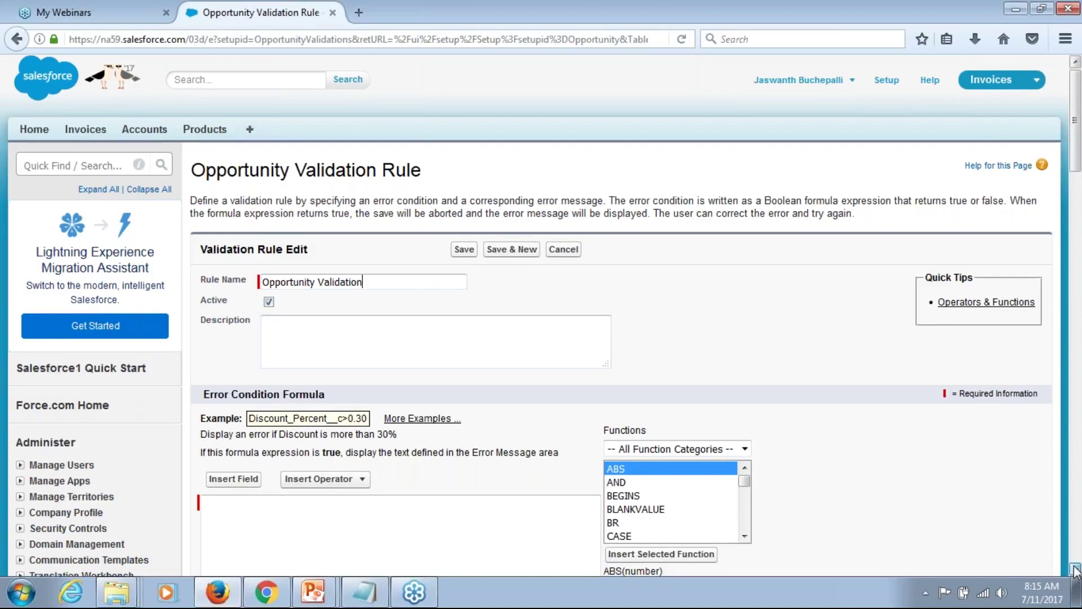
click(1076, 569)
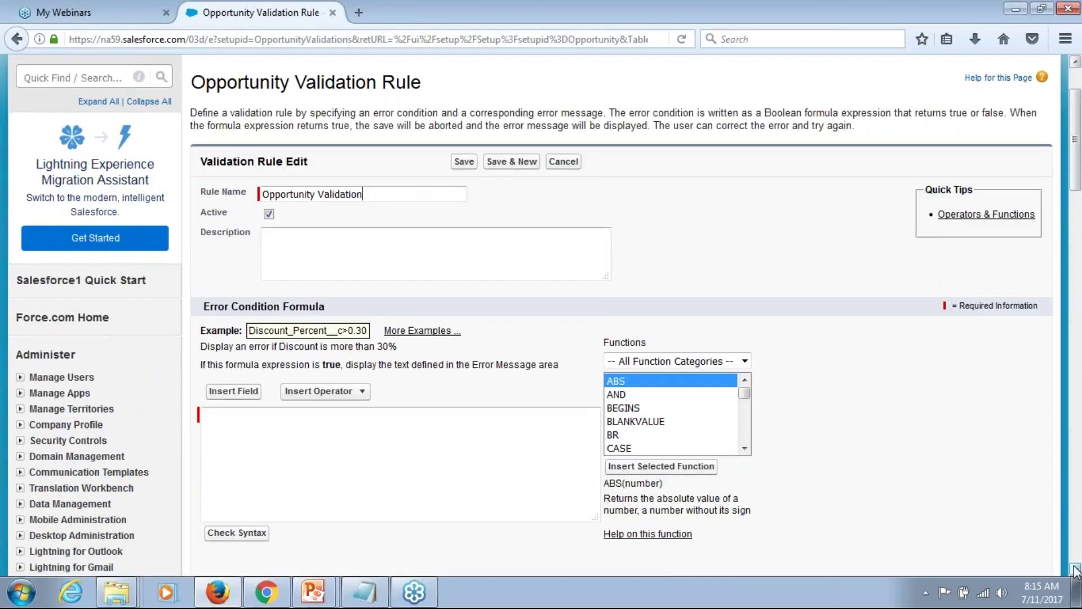
click(1076, 568)
click(1076, 569)
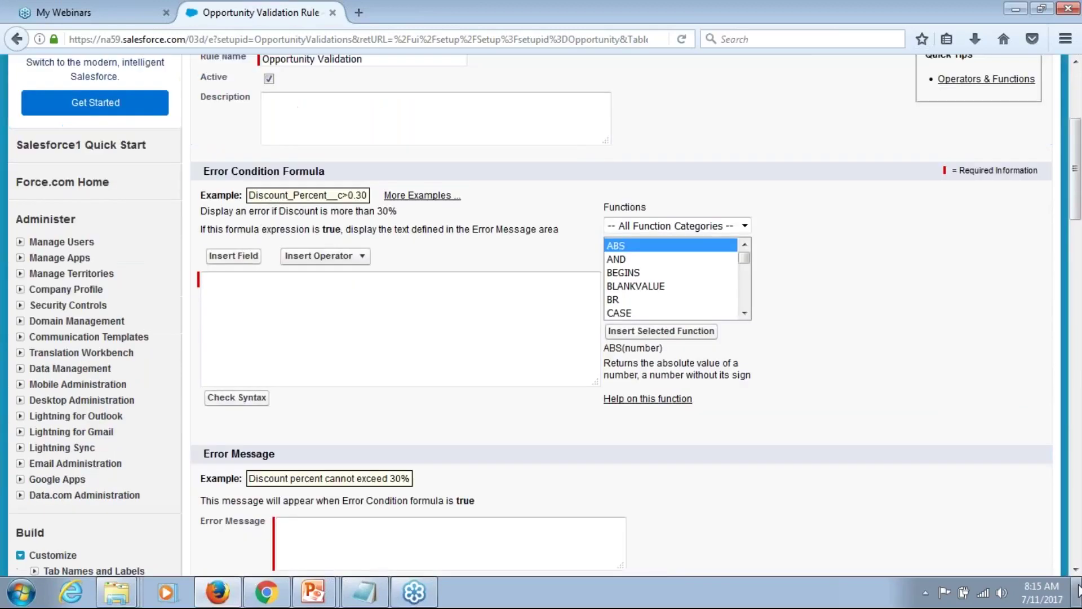
click(1076, 569)
click(1076, 569)
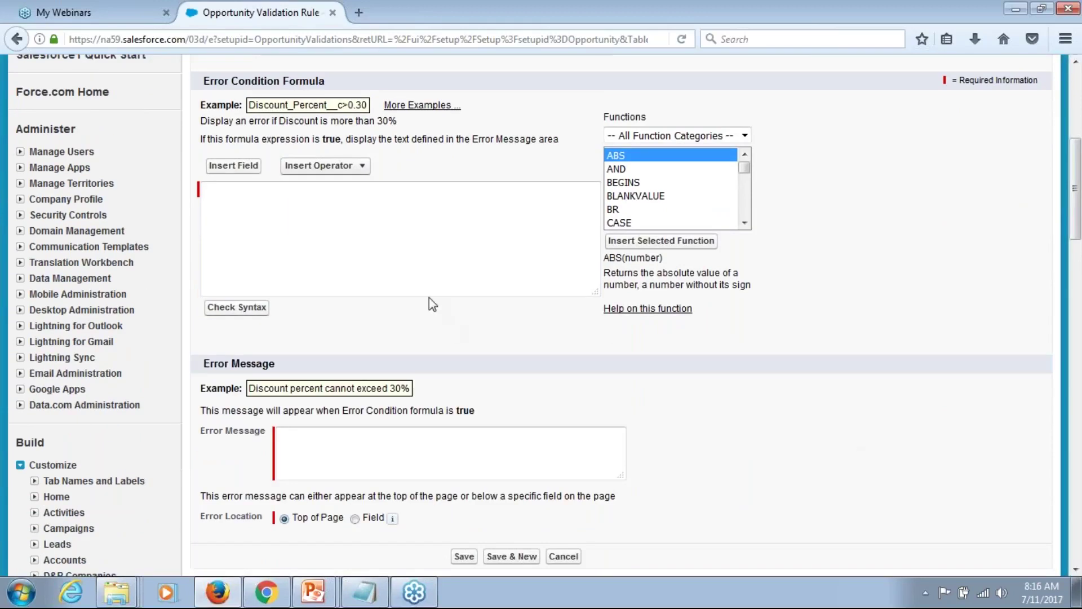
click(418, 247)
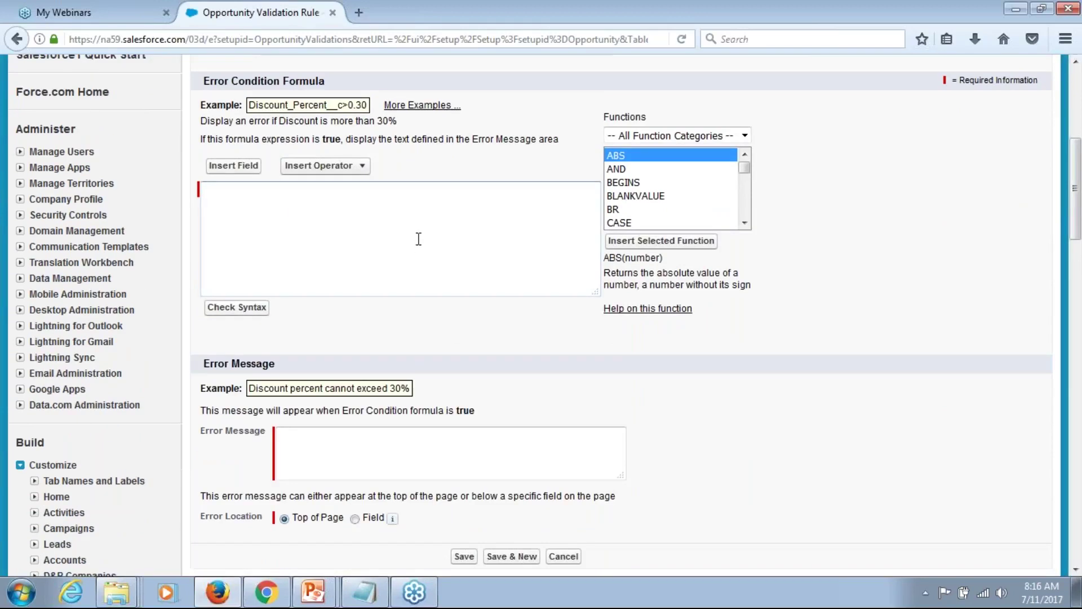
click(405, 438)
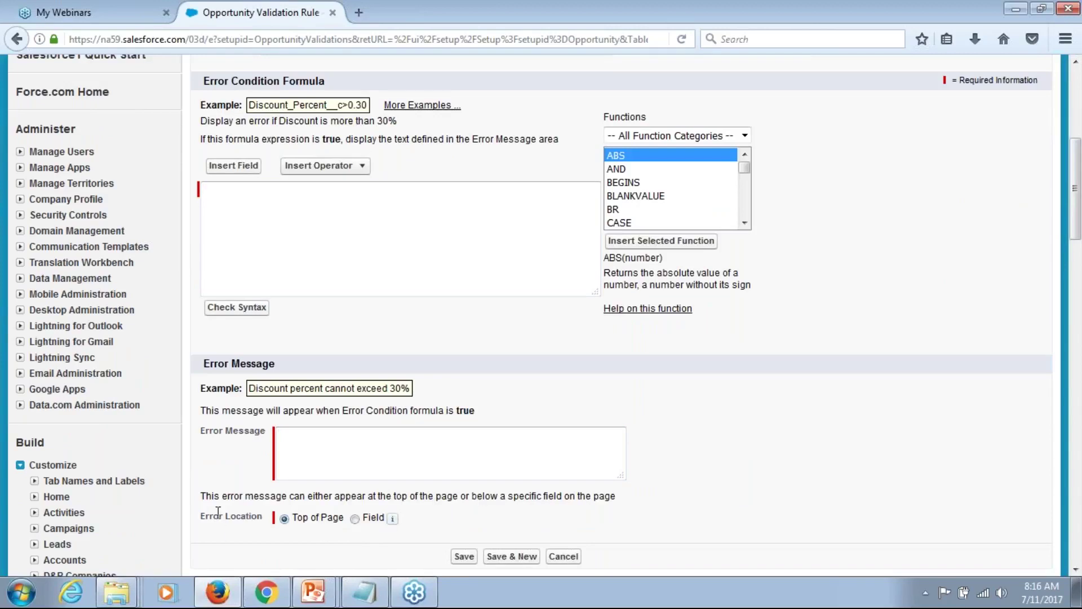
drag(213, 516, 251, 519)
- Build the error condition formula "Amount < 10000" using the inserted Opportunity Amount field, and check its syntax
click(238, 218)
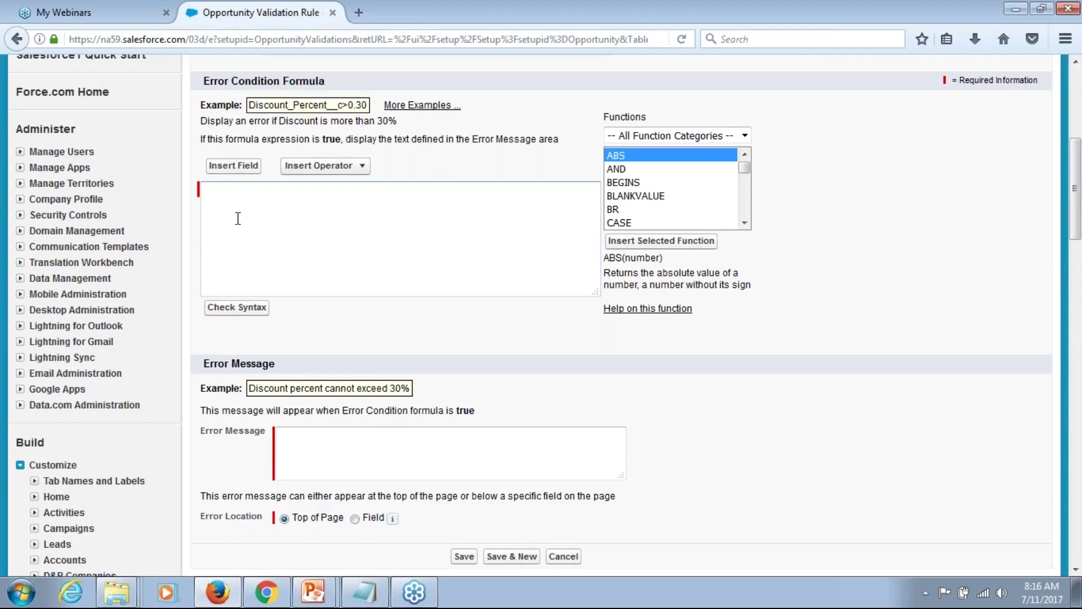
click(241, 168)
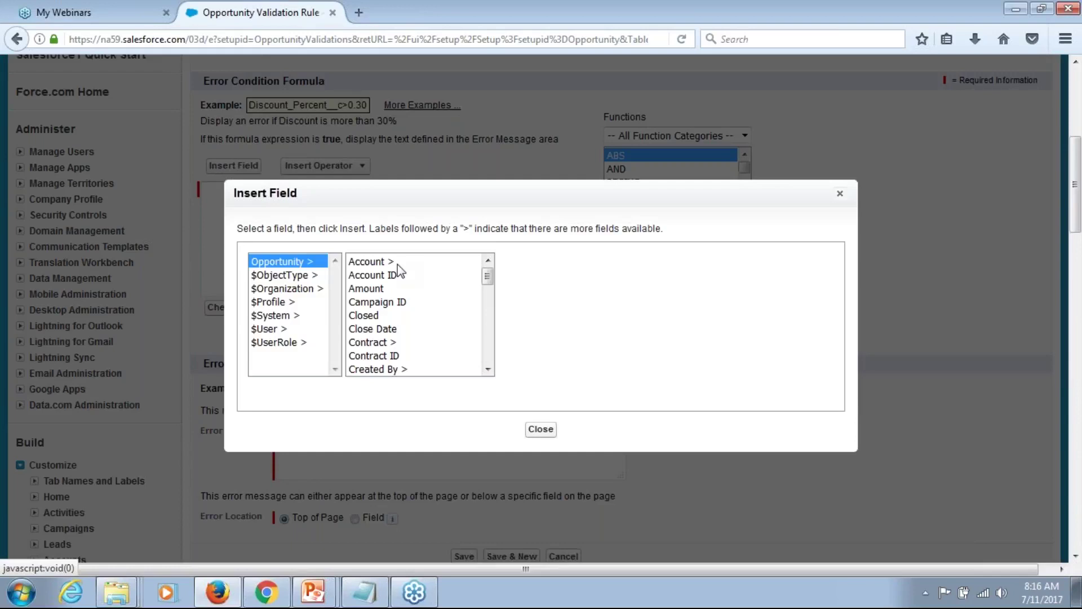
click(382, 289)
click(542, 348)
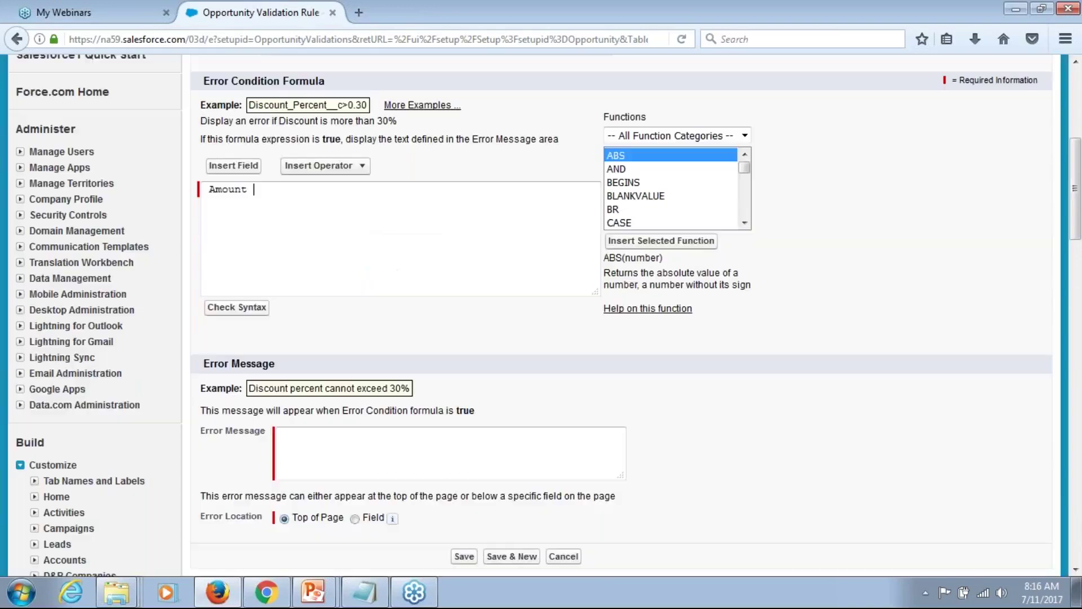
text(< 10000)
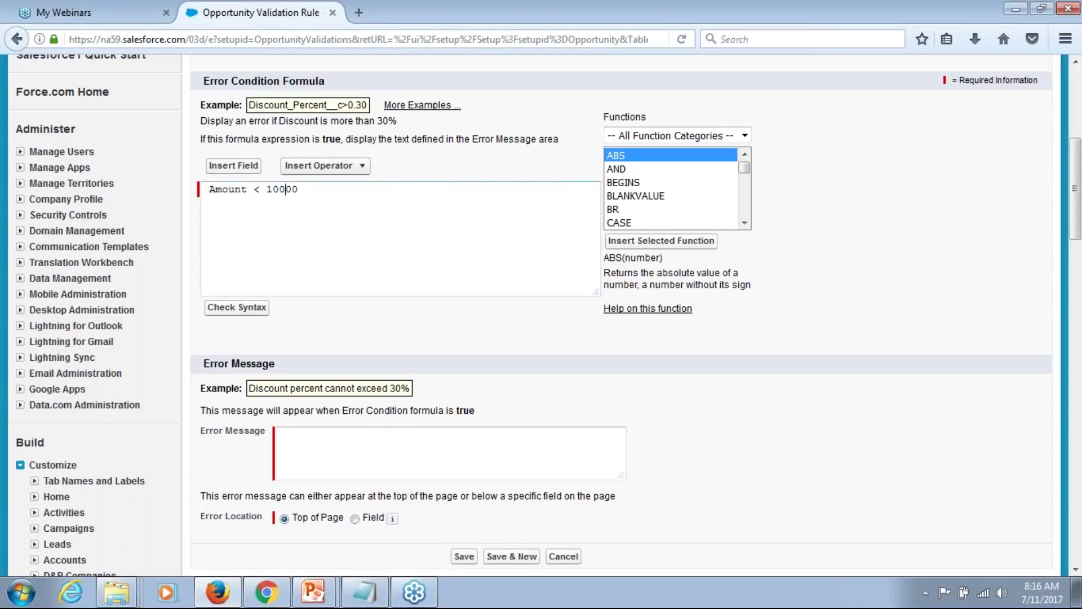
key(Home)
key(Delete)
click(243, 309)
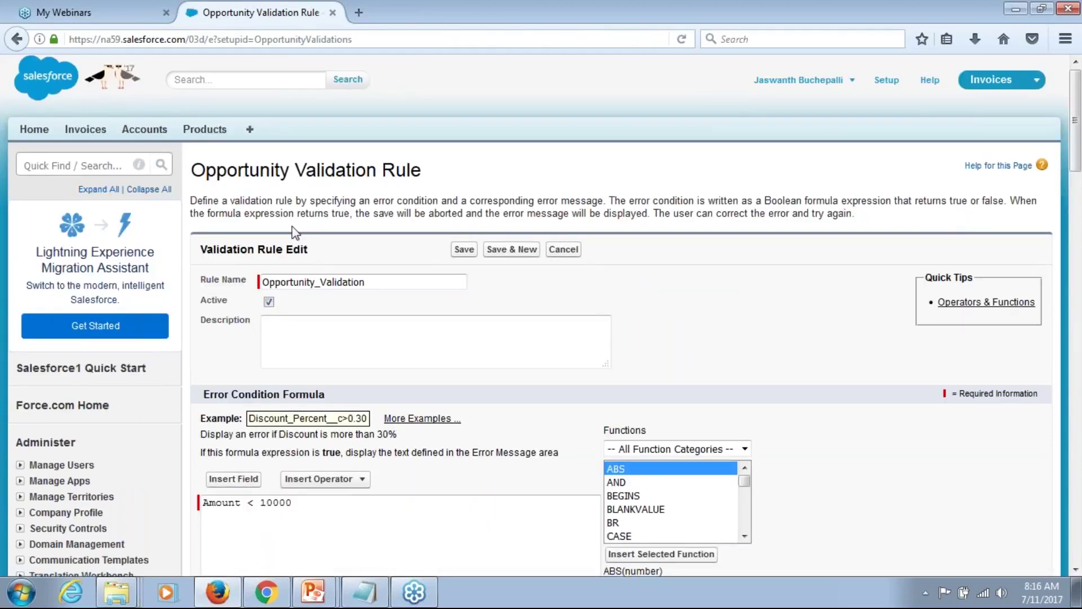
- Enter the error message "Amount can not be less than 10K"
scroll(293, 231, down, 2)
scroll(293, 232, down, 4)
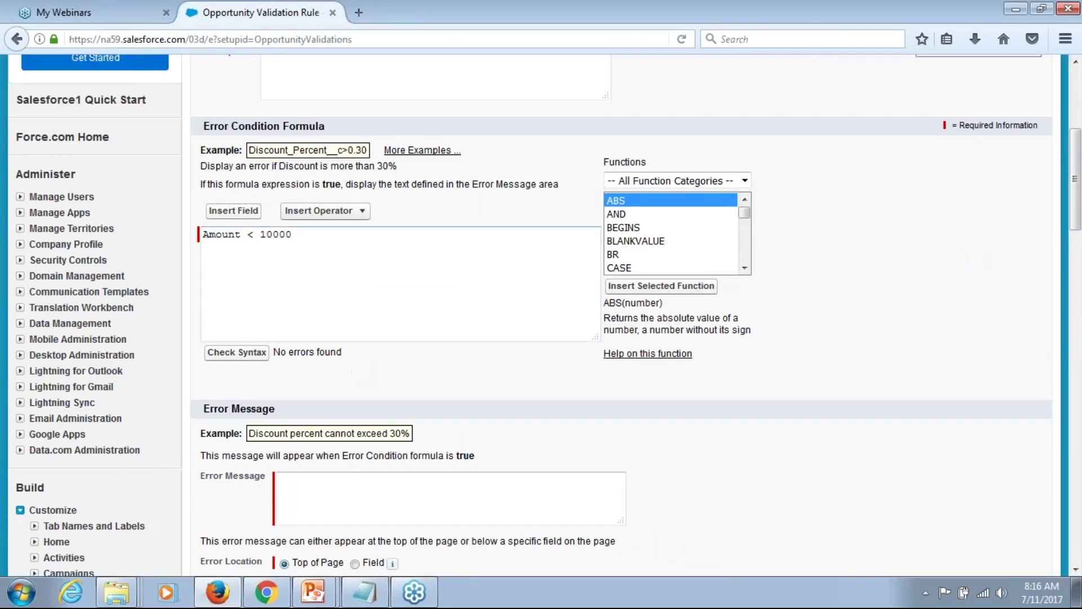
click(362, 478)
text(m)
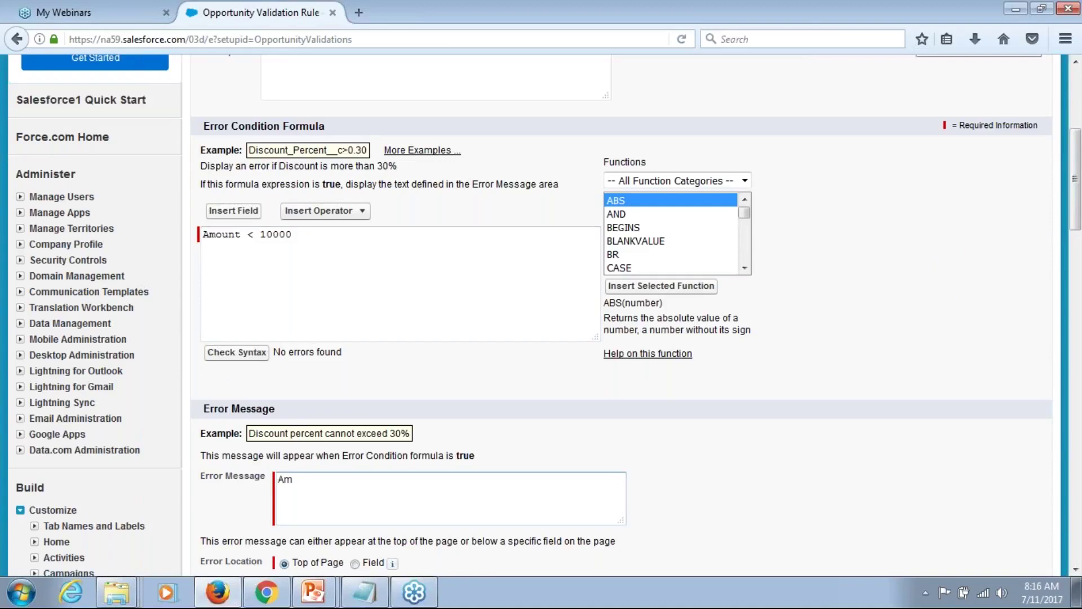
key(BackSpace)
text(mount can not be less than 10K)
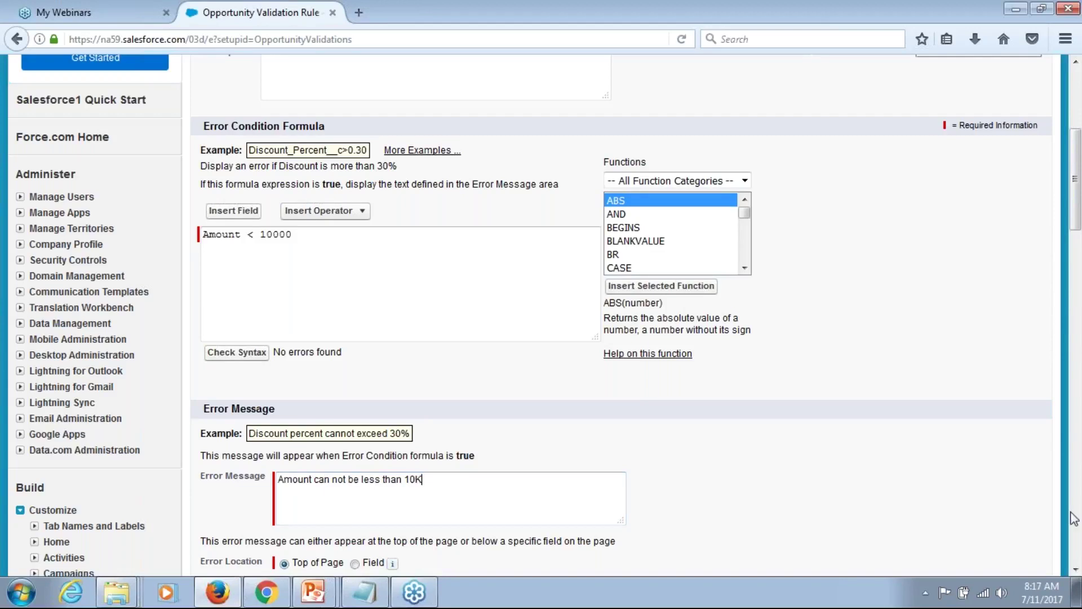
- Set the error location to the Amount field
click(1076, 569)
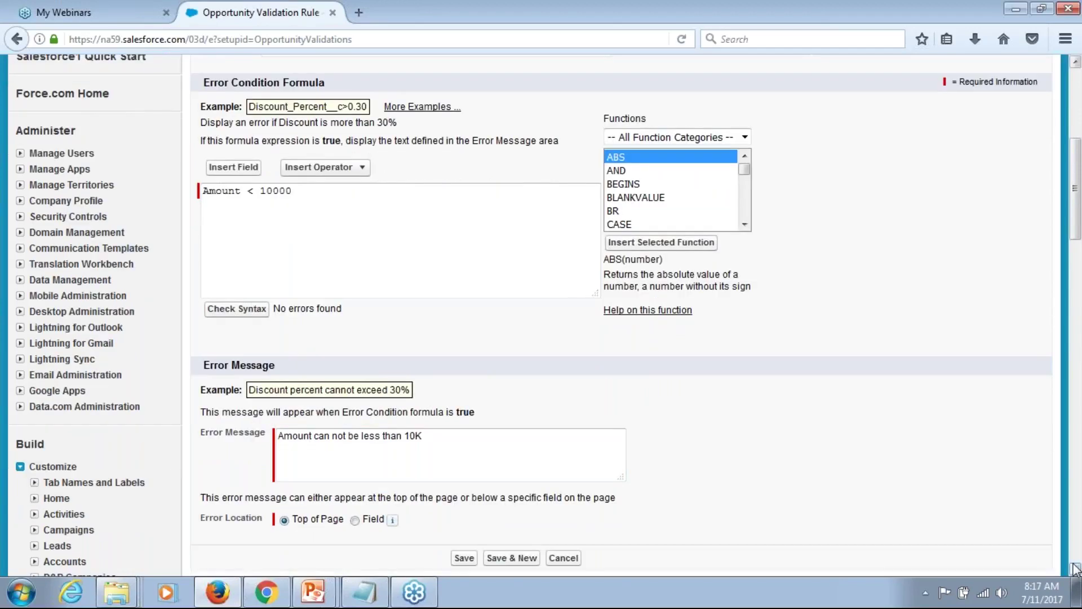
scroll(1076, 569, down, 5)
scroll(1076, 570, down, 1)
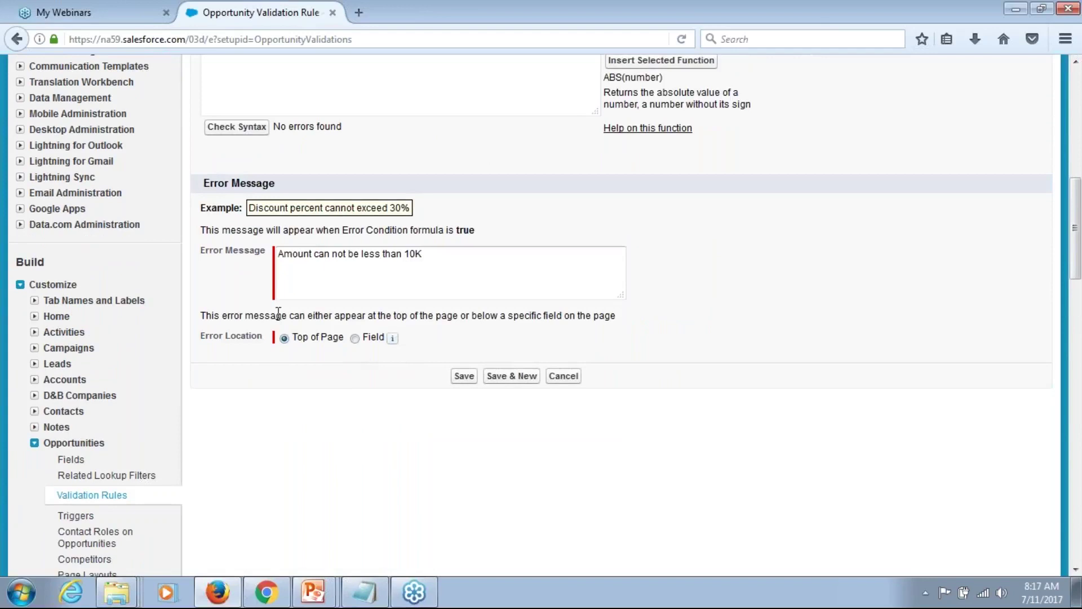
drag(276, 315, 355, 342)
click(329, 314)
click(356, 338)
click(439, 341)
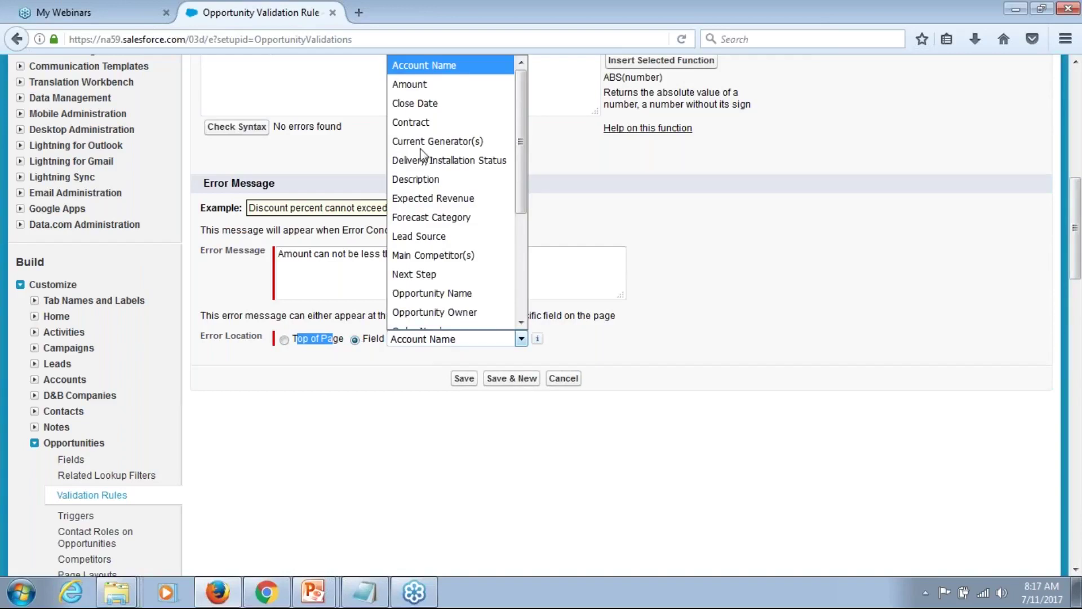
click(417, 84)
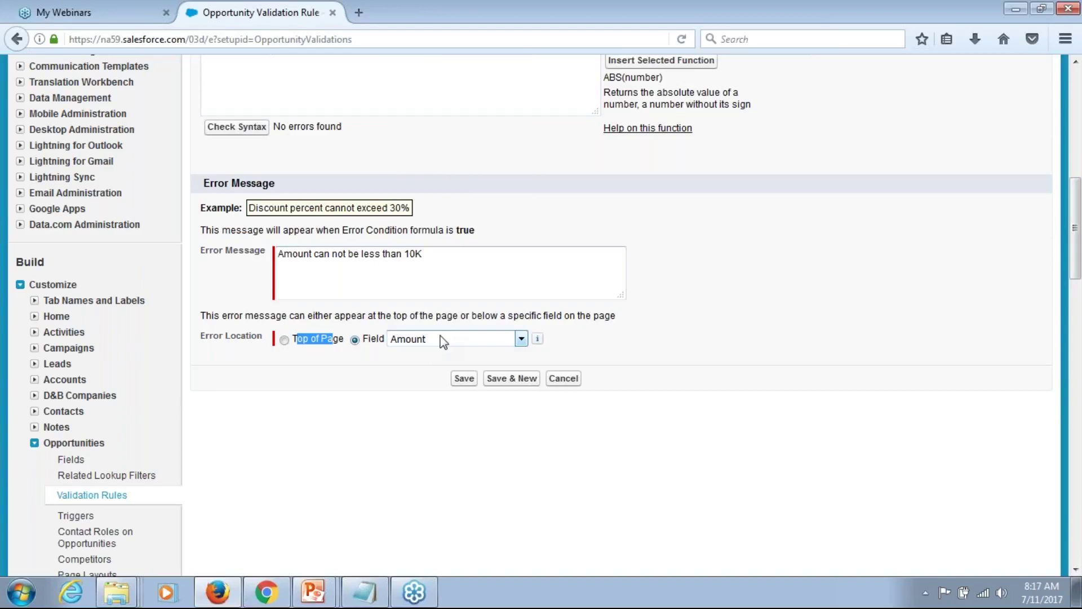
- Set the error location to Top of Page and save the validation rule
click(284, 341)
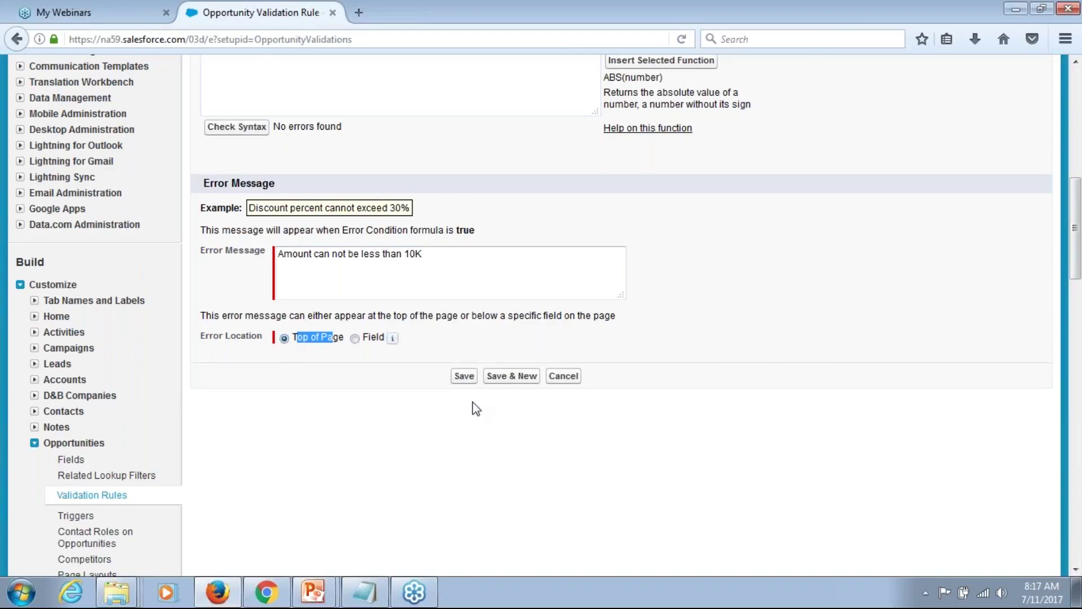
click(463, 378)
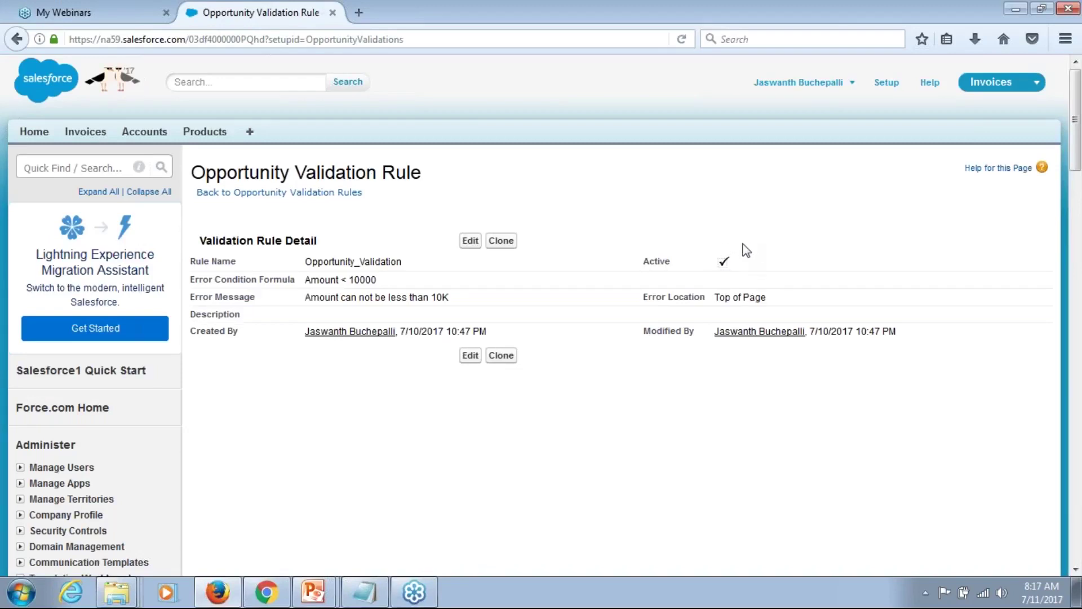
- Edit the saved validation rule, toggling its Active option off and back on, and save it again
click(471, 241)
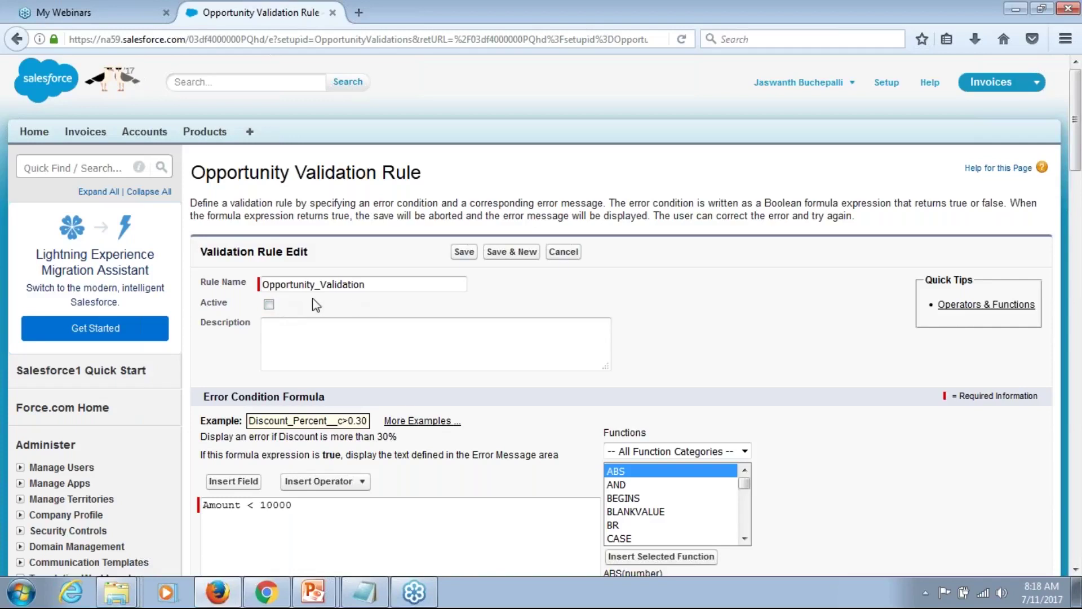
click(269, 305)
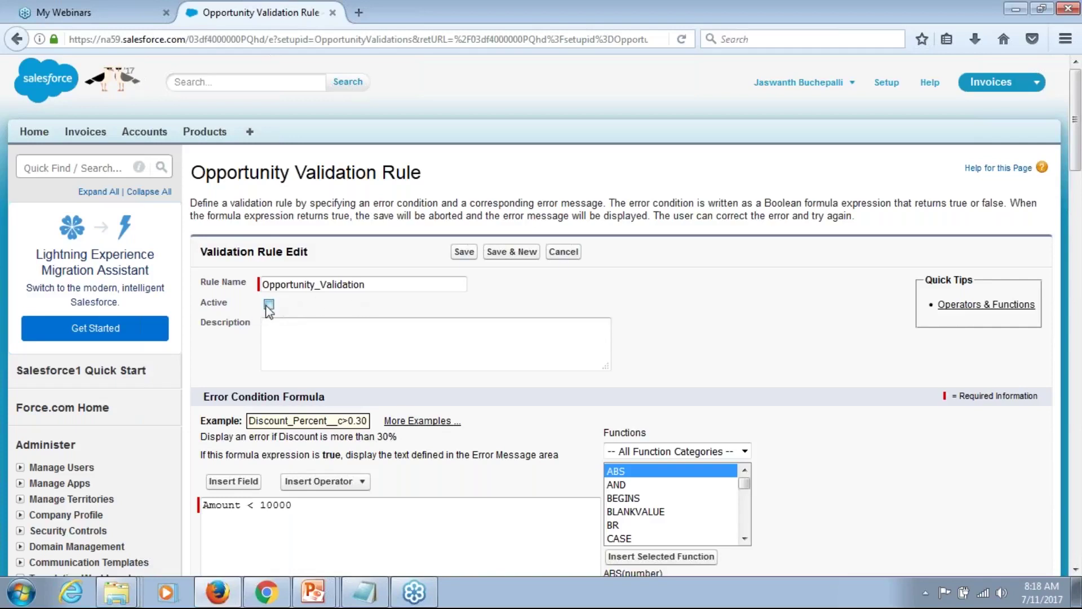
click(461, 253)
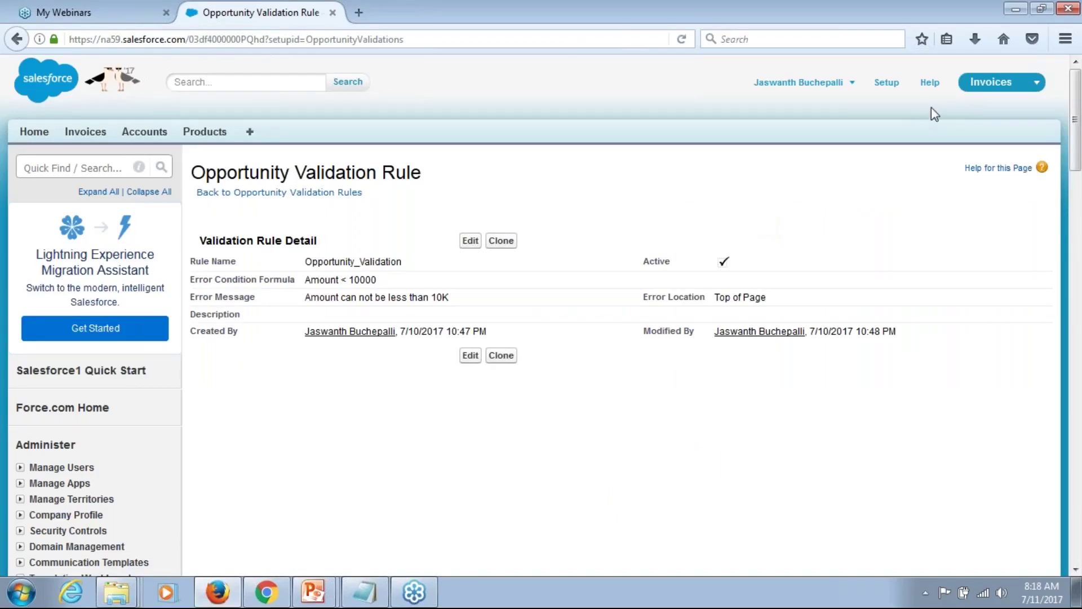
- Open the Sales app in a new browser tab and start a new opportunity
click(995, 85)
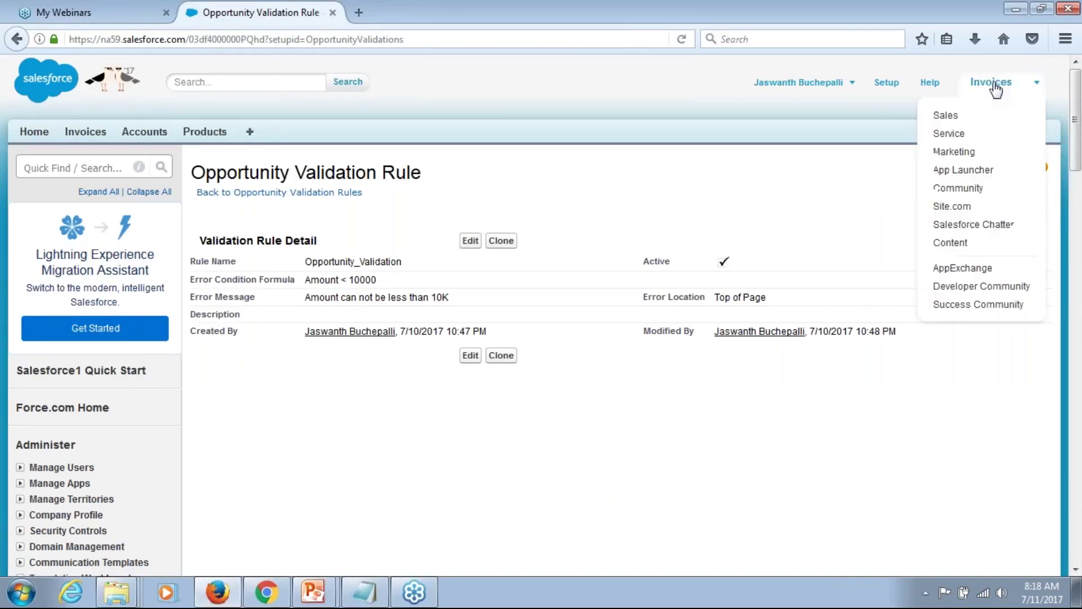
middle_click(958, 116)
click(395, 13)
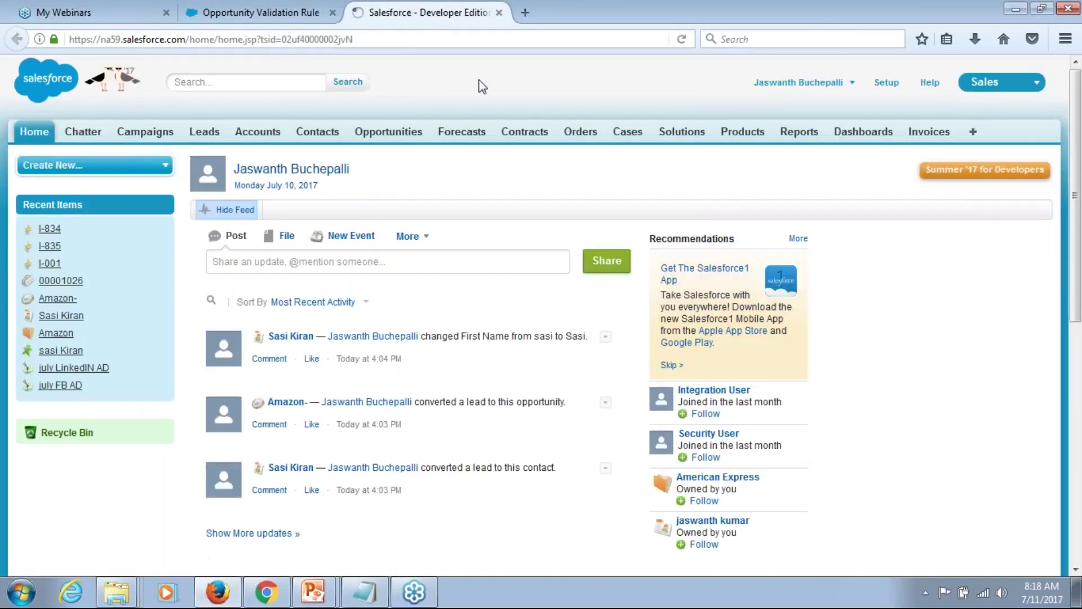
click(390, 138)
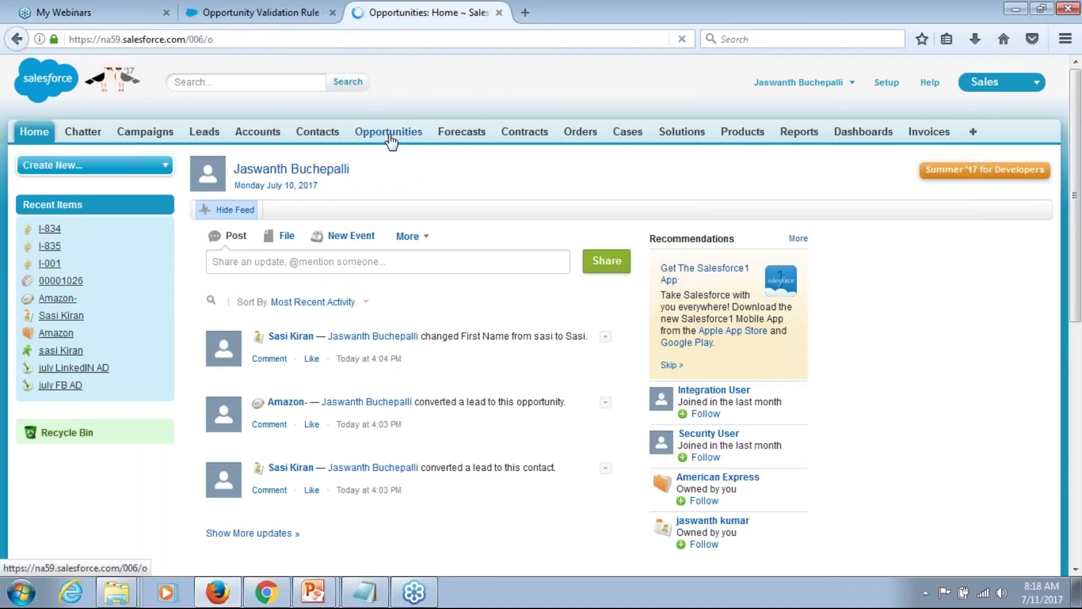
click(467, 254)
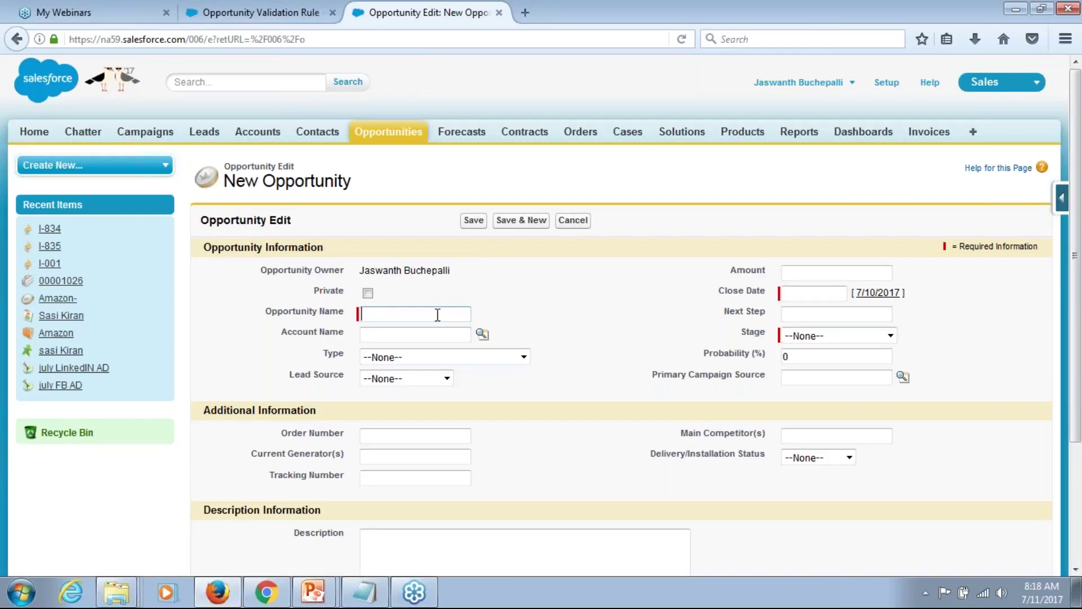
- Fill in the new opportunity with name Opp234, amount 8000, close date 7/26/2017 and stage Qualification
text(Opp234)
click(827, 269)
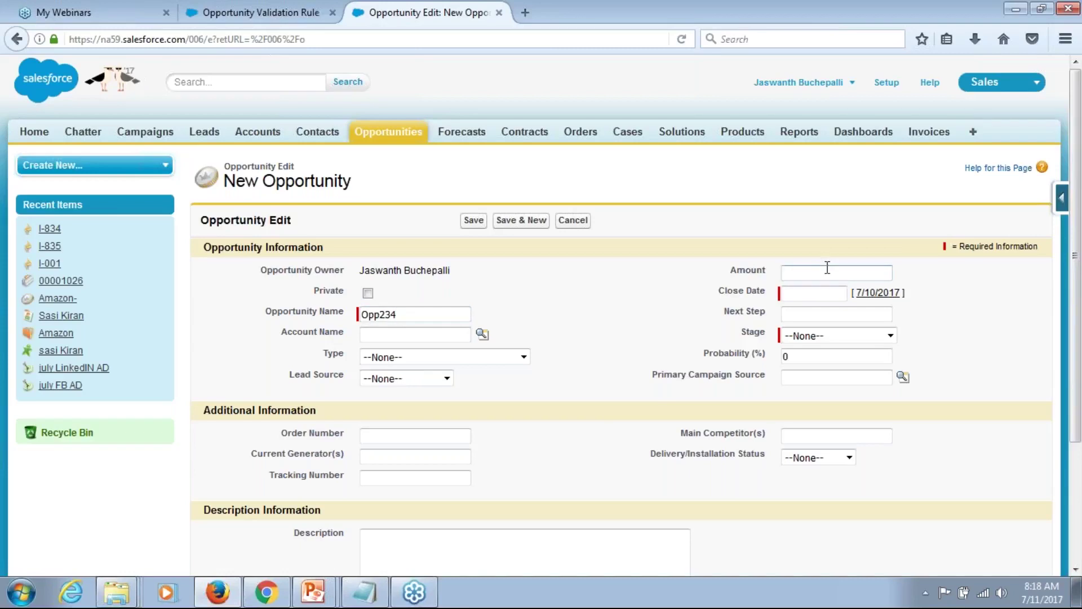
text(8000)
key(Tab)
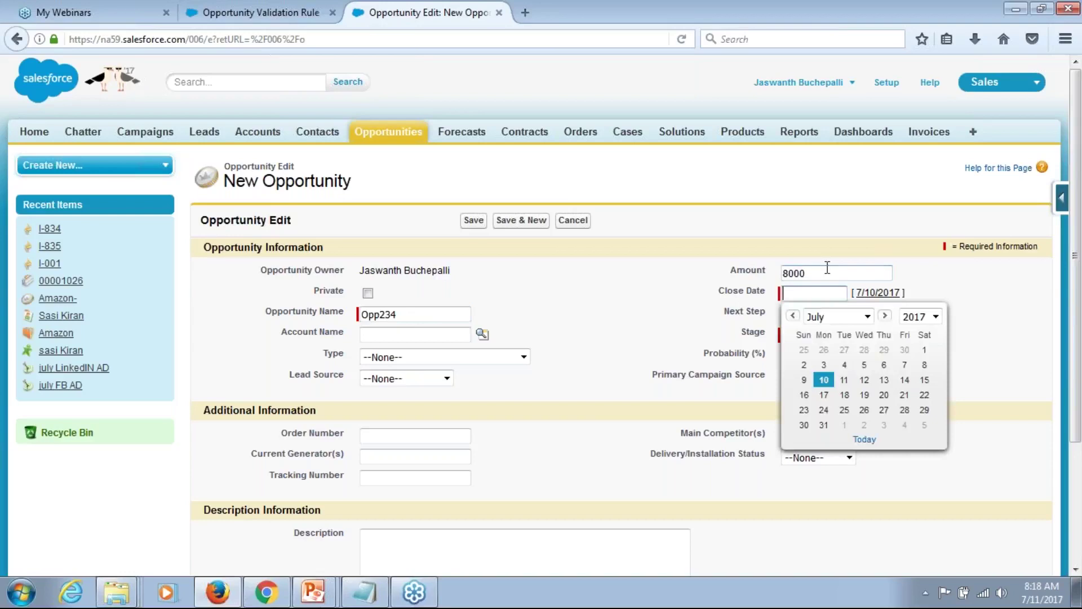
click(864, 409)
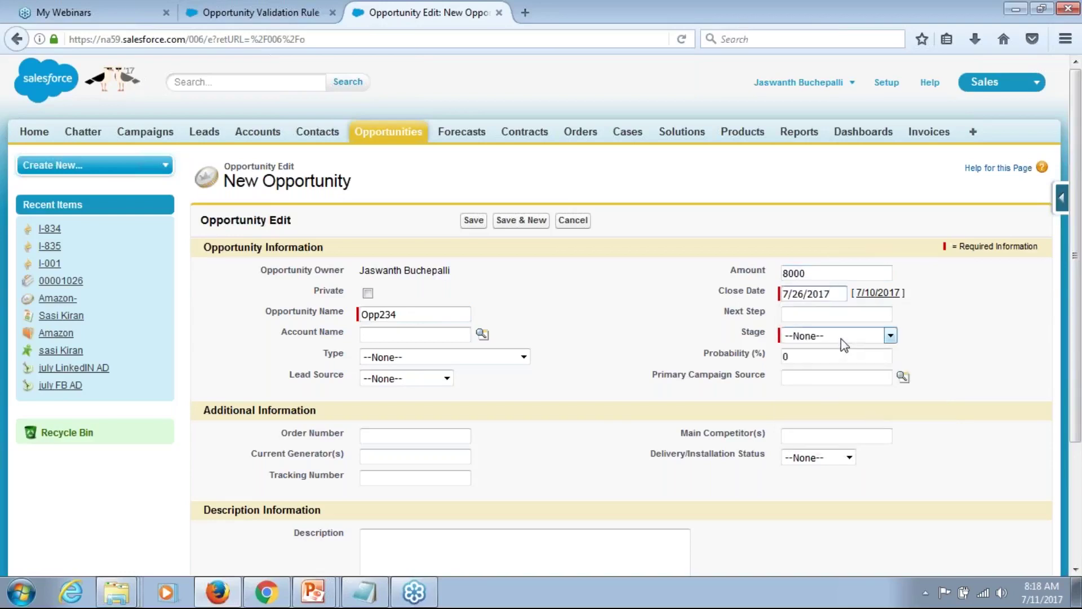
click(844, 345)
click(823, 390)
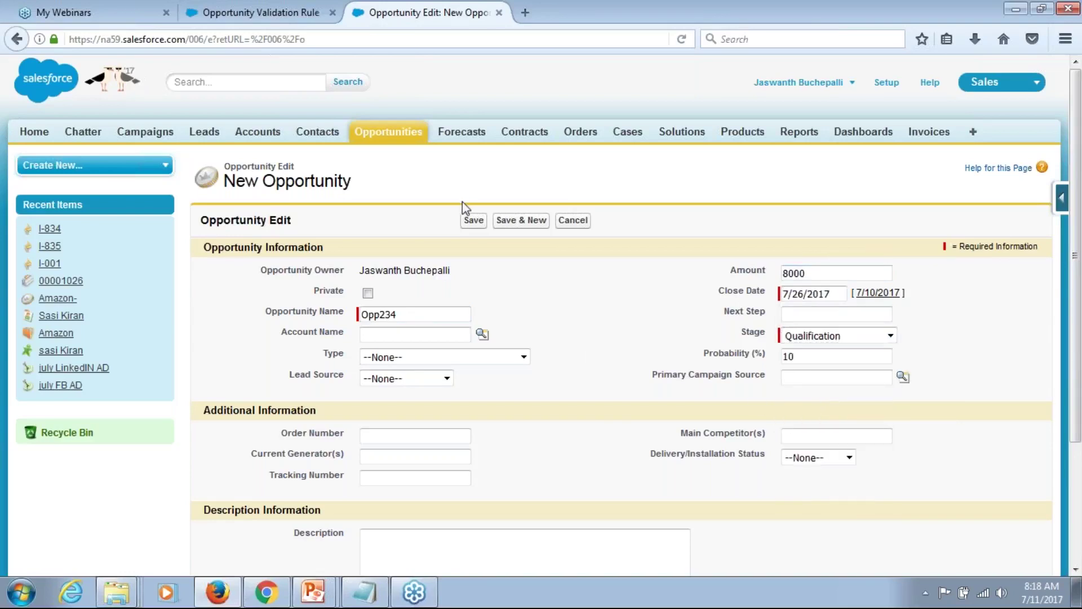
- Try to save the opportunity and highlight the error message about its amount
click(473, 220)
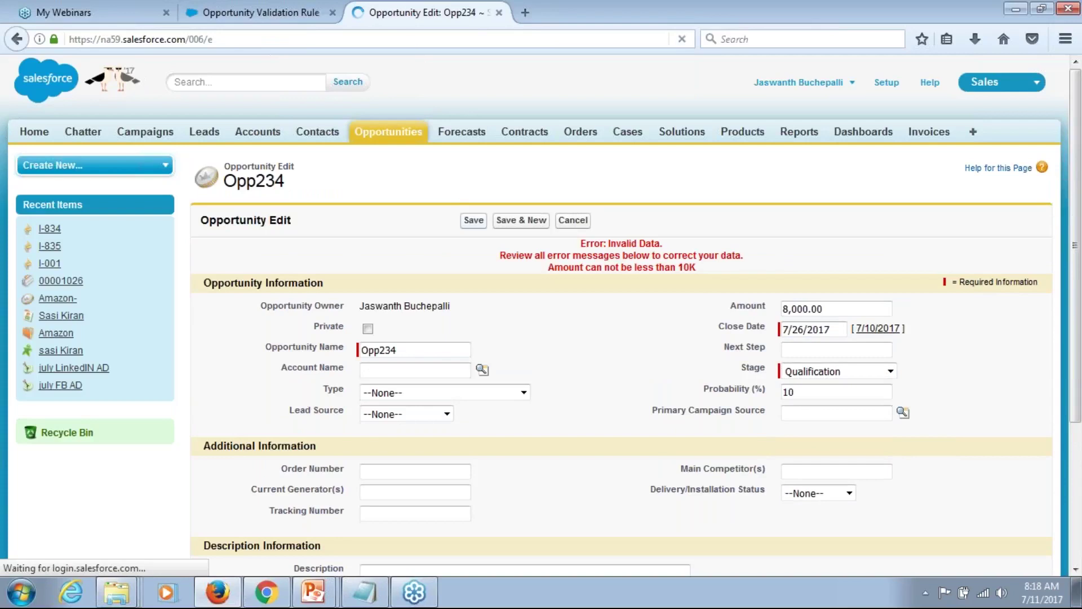
drag(549, 267, 698, 290)
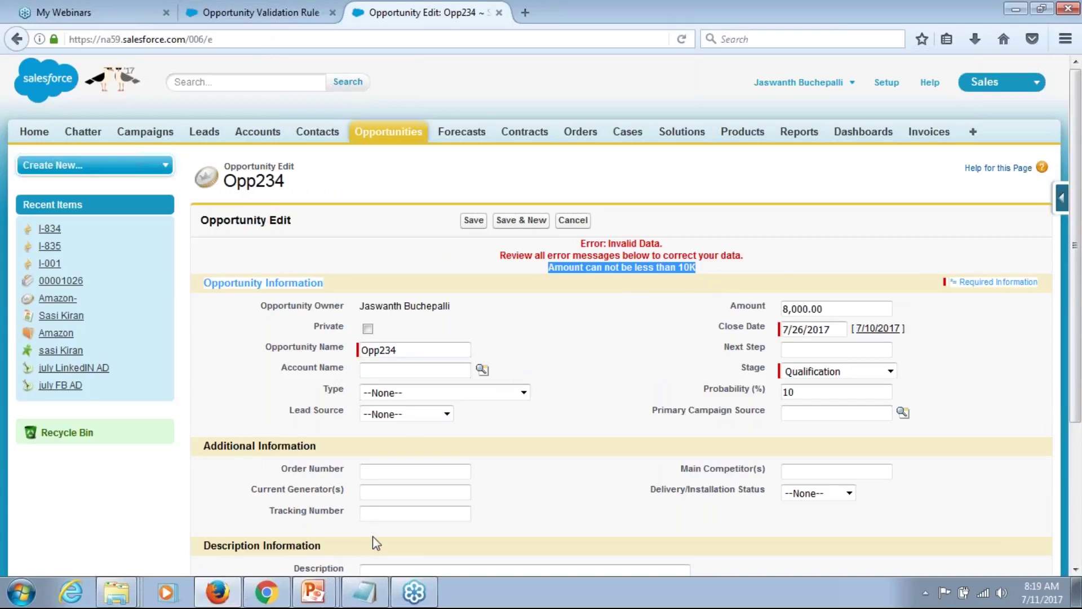
- Switch to the Notepad notes and insert a long run of blank lines after the "If Opp AMount < 10K, Error" line
click(364, 592)
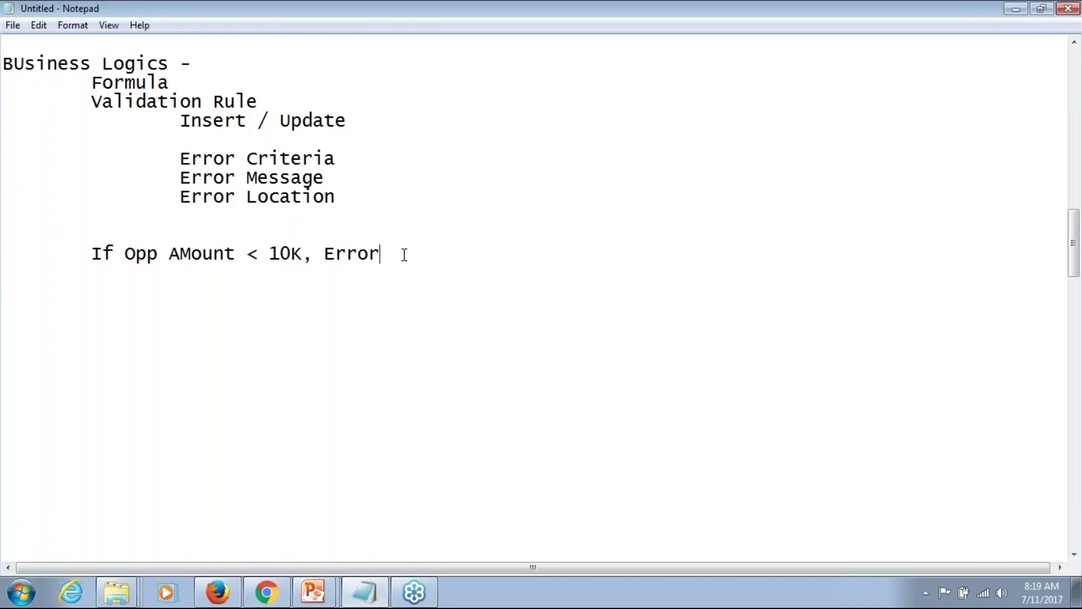
key(Return)
key(Return)
key(Return)
key(Return)
key(Return)
key(Return)
key(Return)
key(Return)
key(Return)
key(Return)
key(Return)
key(Return)
key(Return)
key(Return)
key(Return)
key(Return)
key(Return)
key(Return)
key(Return)
key(Return)
key(Return)
key(Return)
key(Return)
key(Return)
key(Return)
key(Return)
key(Return)
key(Return)
key(Return)
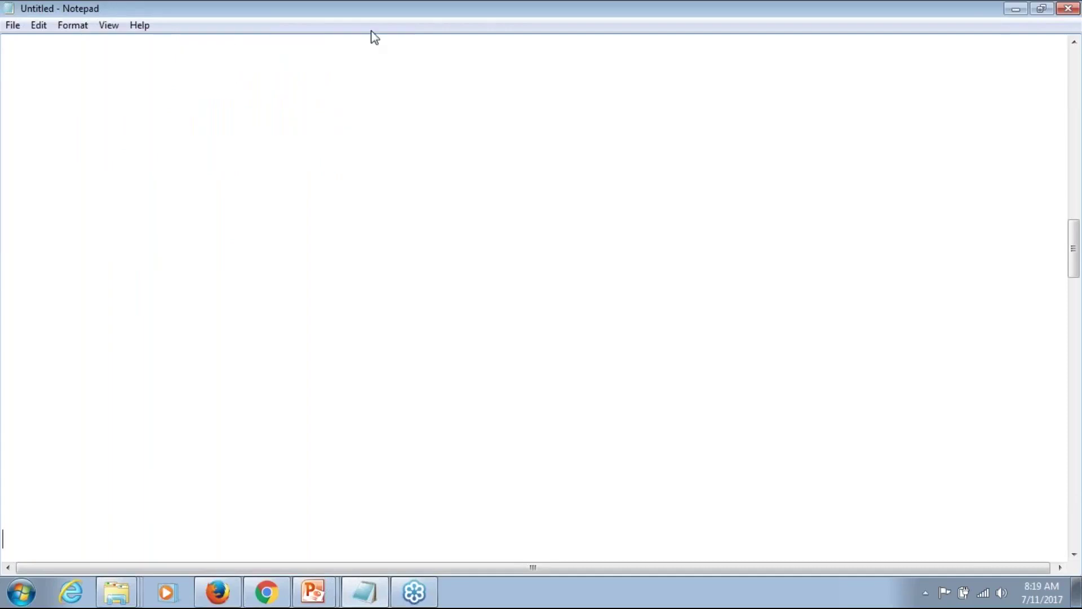
- Write an indented "Workflow Rule:" heading in the cleared space, followed by the line "Actions -"
click(132, 72)
key(Tab)
text(Workflow R)
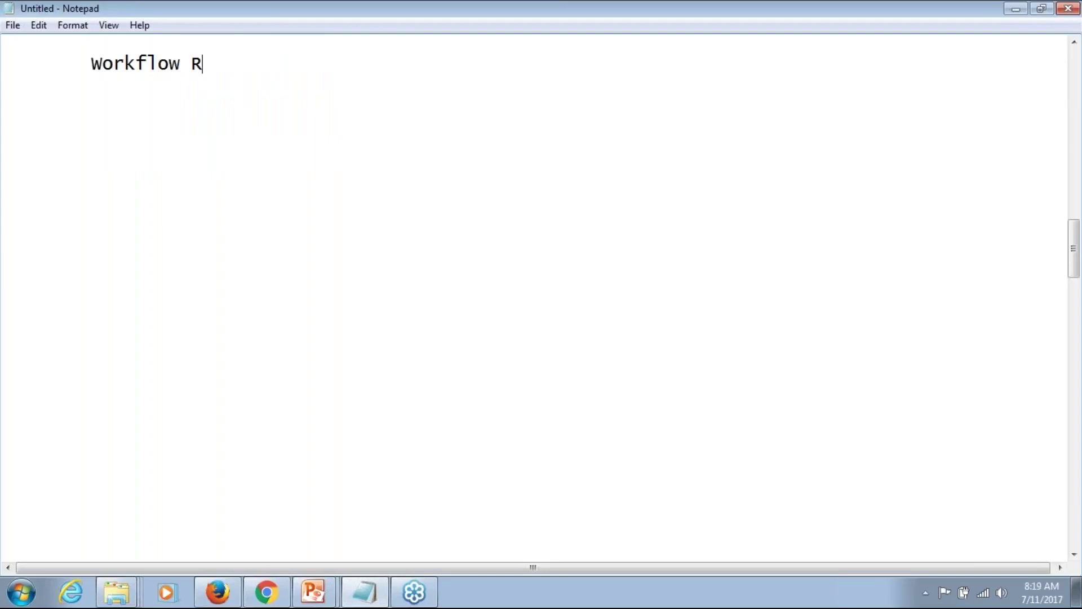
text(ule:)
key(Return)
key(Tab)
text(Actions)
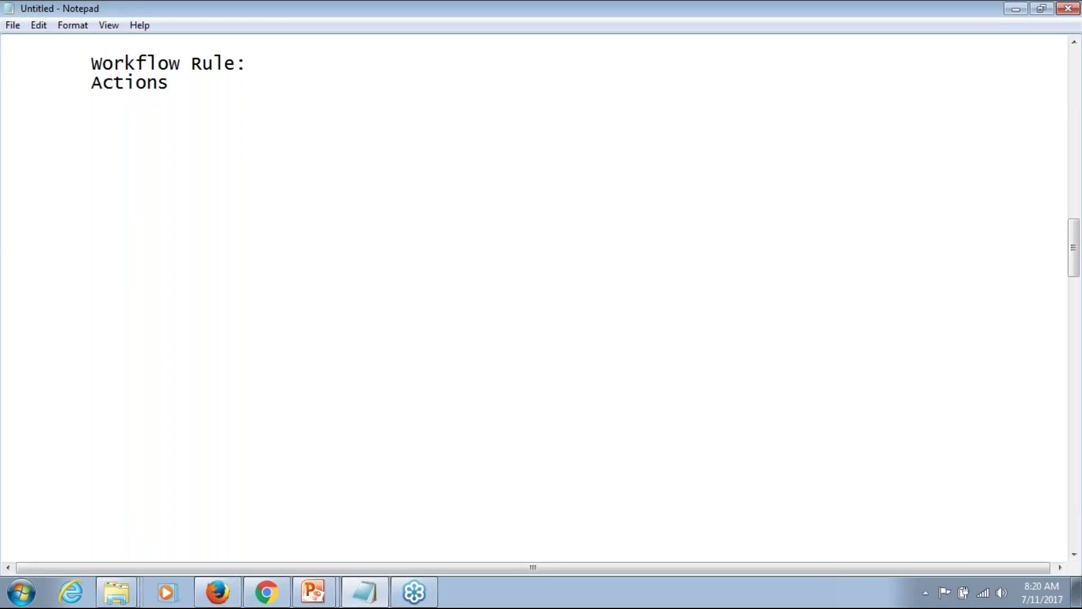
text( -)
click(1065, 140)
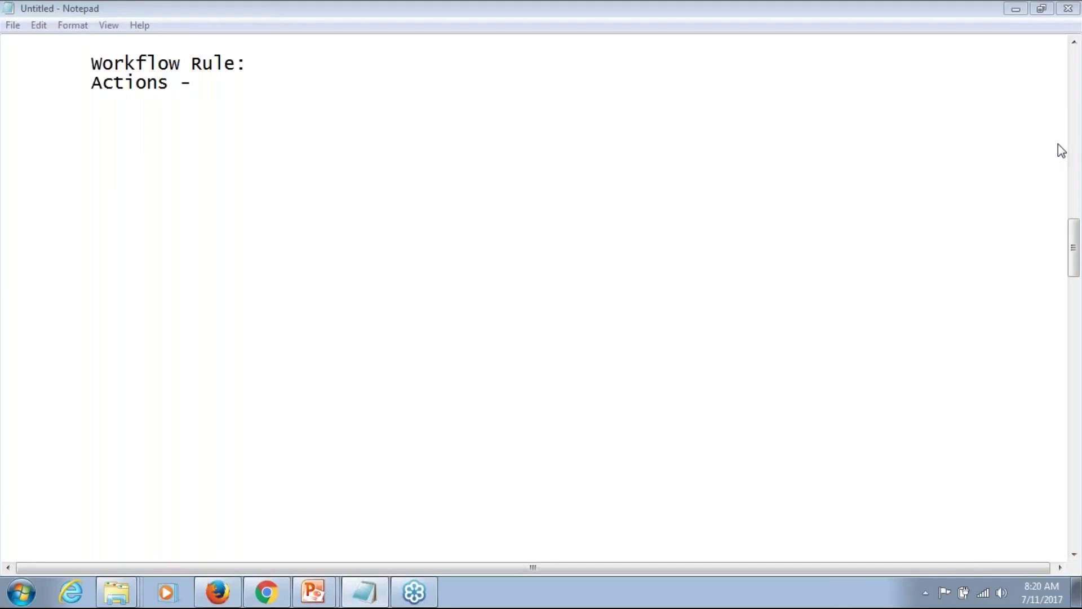
click(1058, 145)
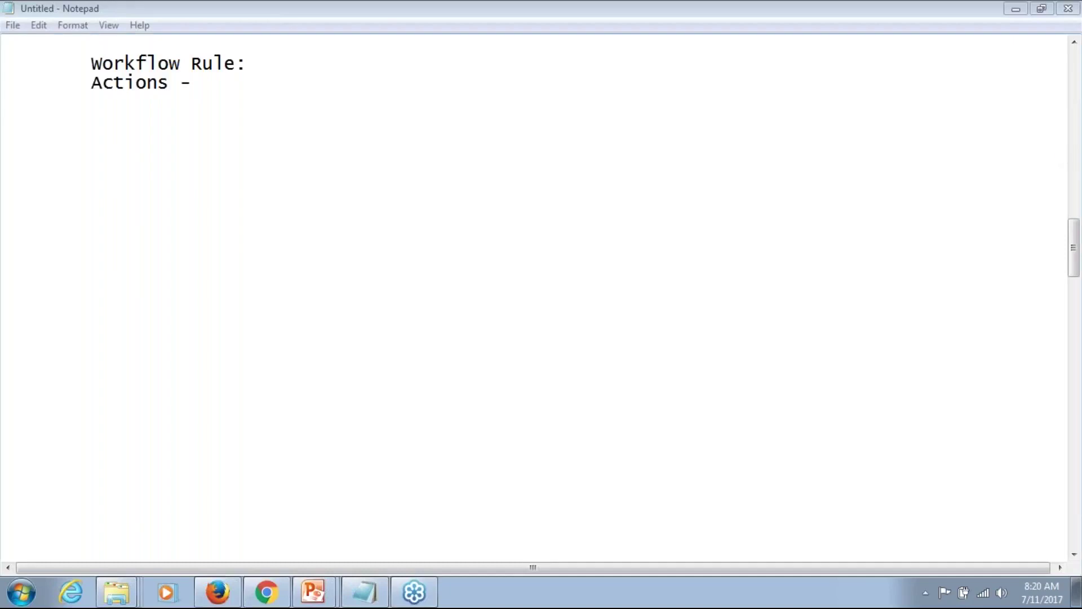
click(218, 83)
key(Return)
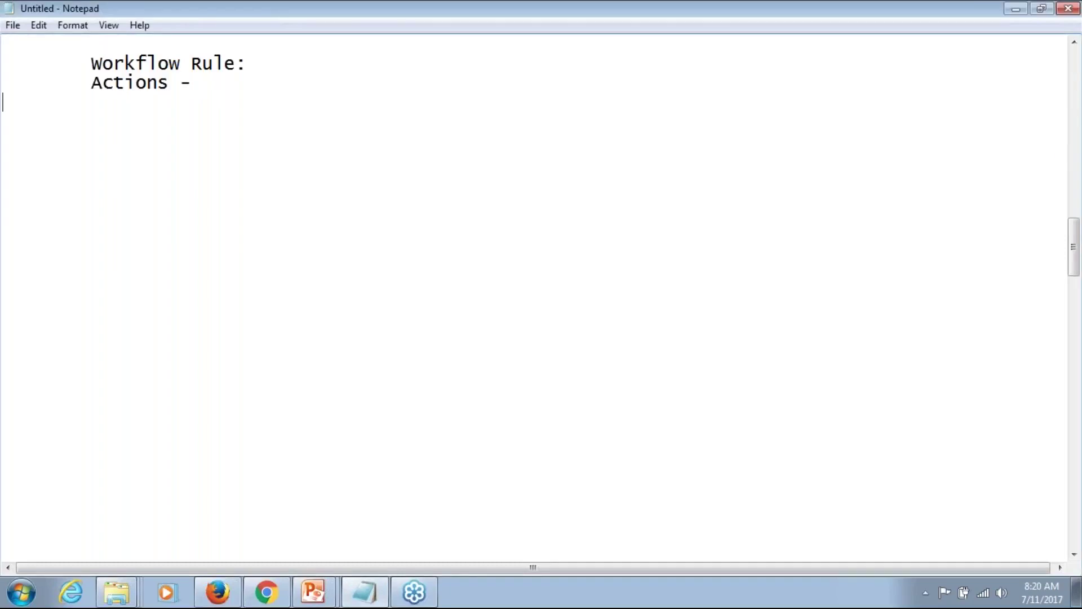
- List the first two workflow actions under Actions as "1> Email" and "2> Field Update"
key(Tab)
key(Tab)
text(1> Field)
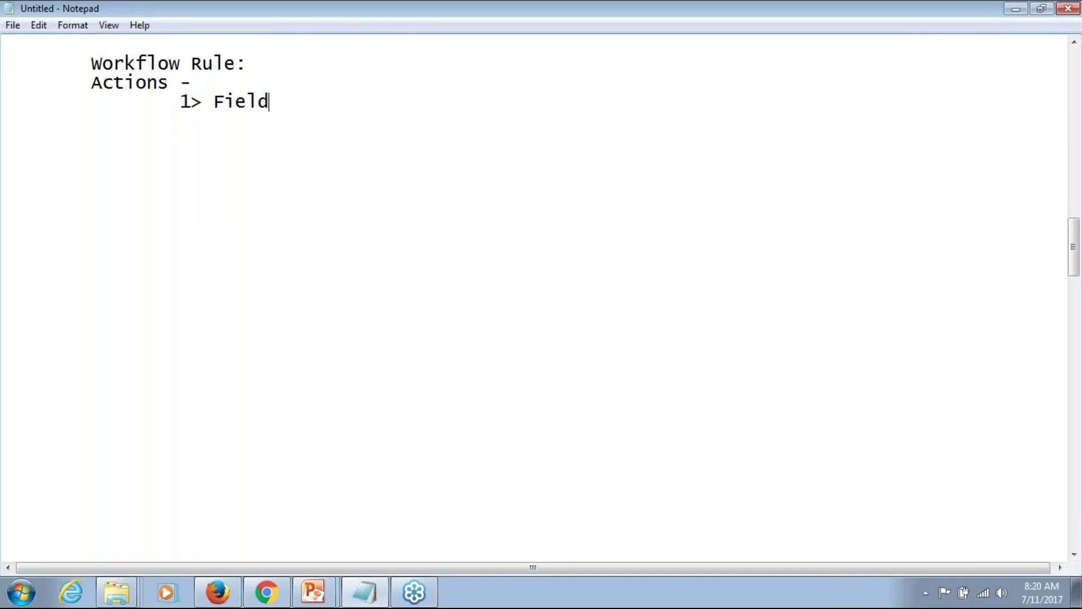
key(BackSpace)
key(BackSpace)
key(BackSpace)
key(BackSpace)
key(BackSpace)
text(Email)
key(Return)
key(Tab)
key(Tab)
text(2)
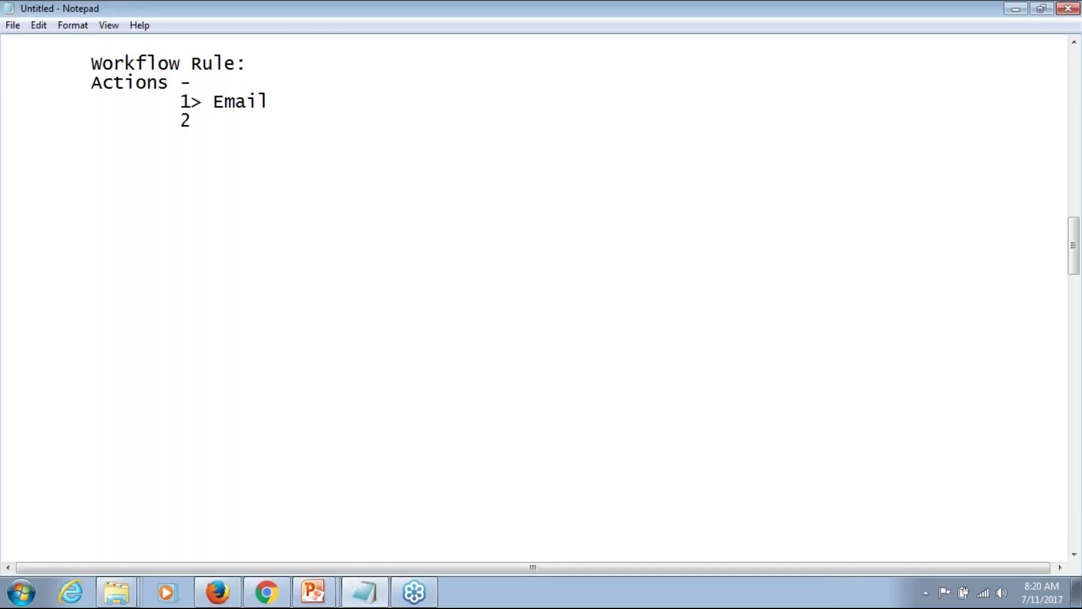
text(> Field Update)
key(Return)
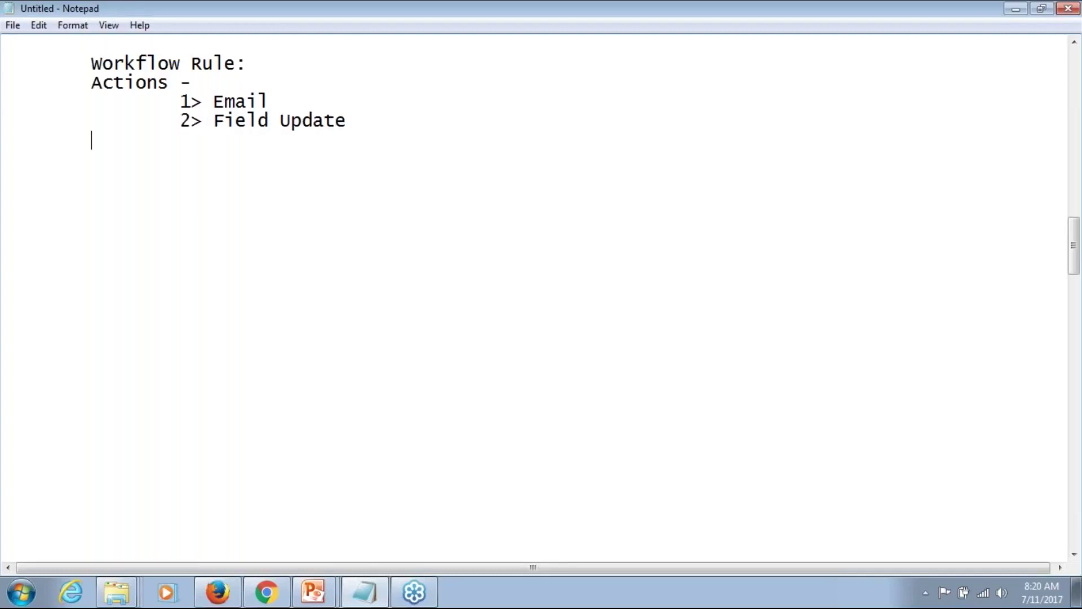
- Continue the action list with "3> Assign a Task" and "4> Send an OUtbound Message"
key(Tab)
key(Tab)
text(3> Assig)
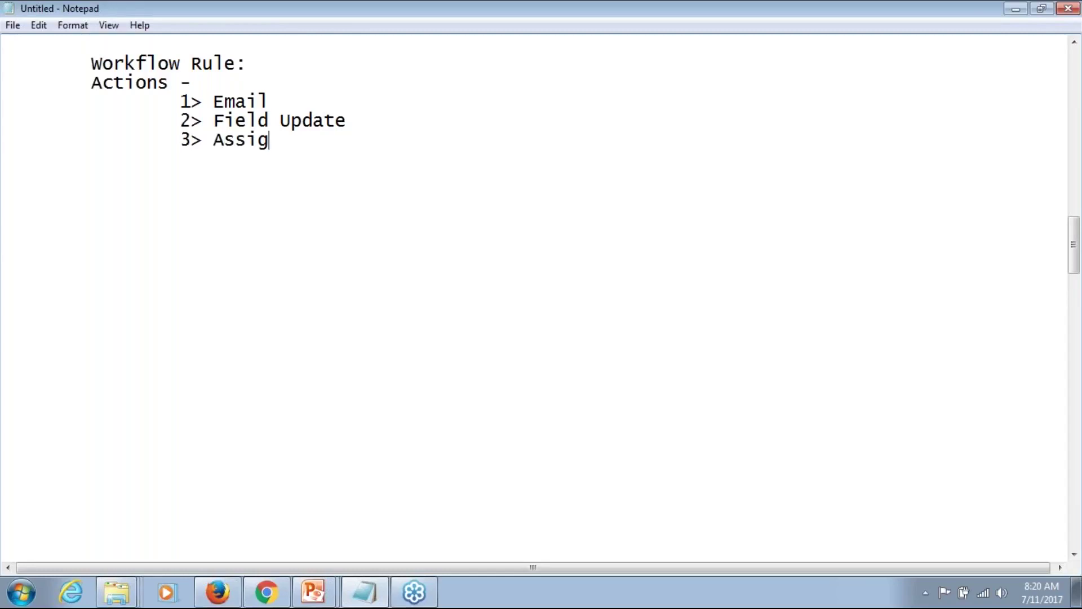
text(n a Task)
key(Return)
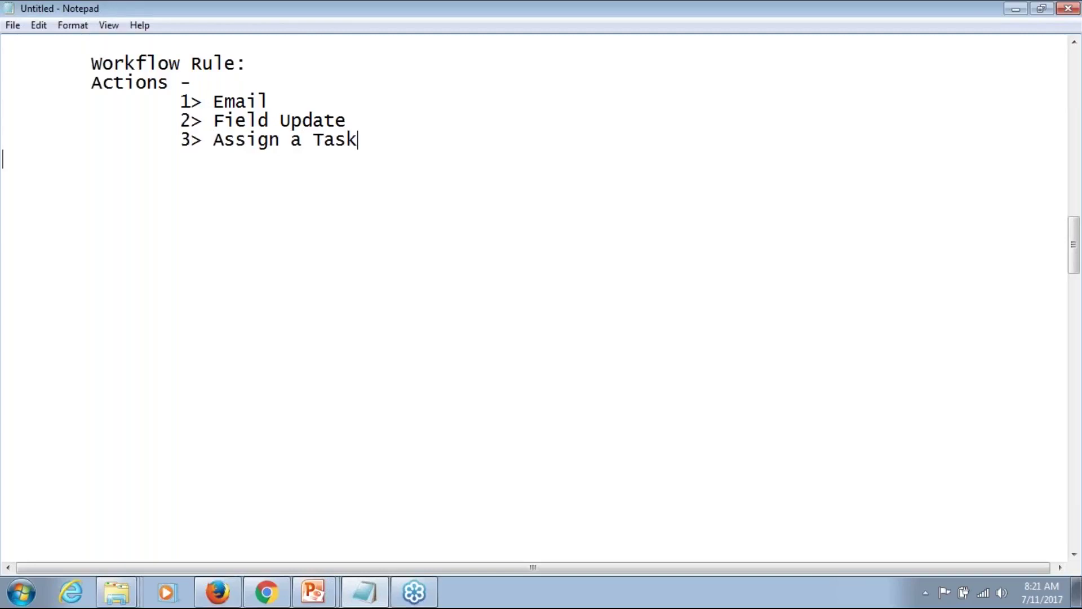
key(Tab)
key(Tab)
text(4> Send an OUtb)
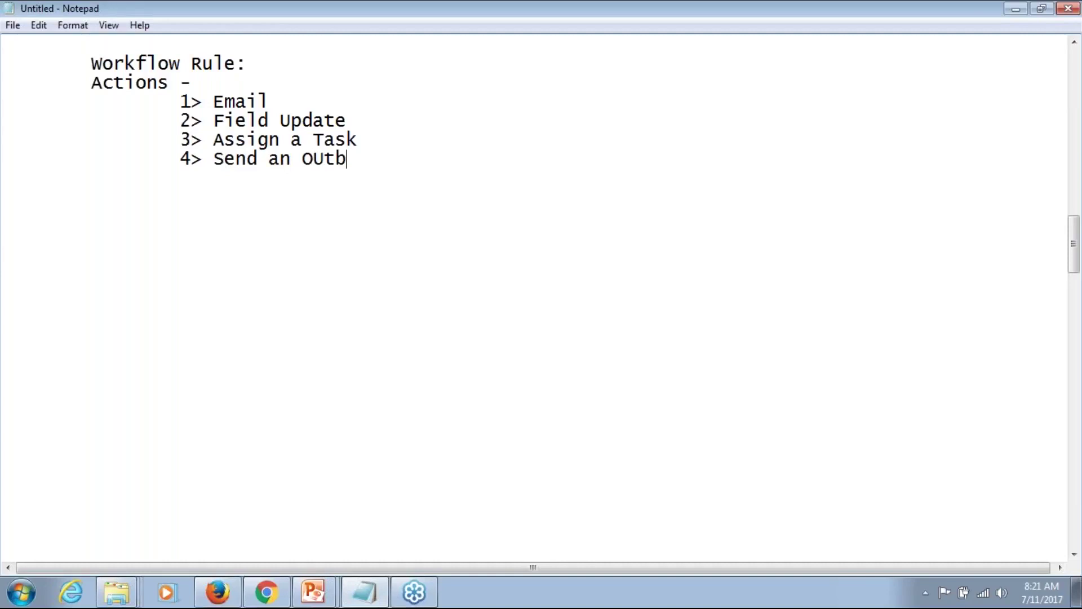
text(ound es)
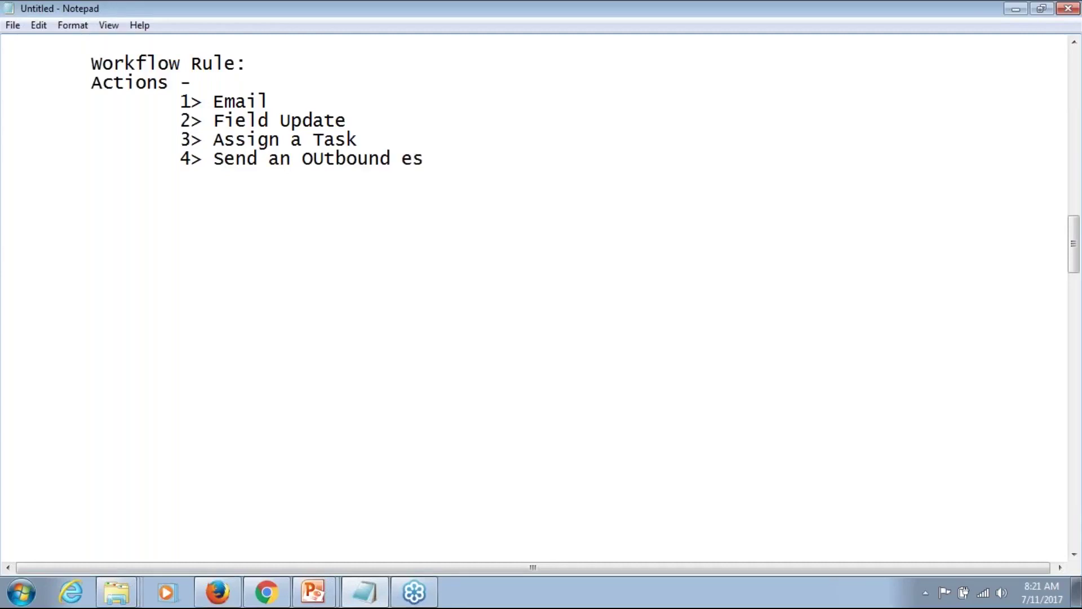
key(BackSpace)
key(BackSpace)
text(M)
key(BackSpace)
key(BackSpace)
key(BackSpace)
text(d Message)
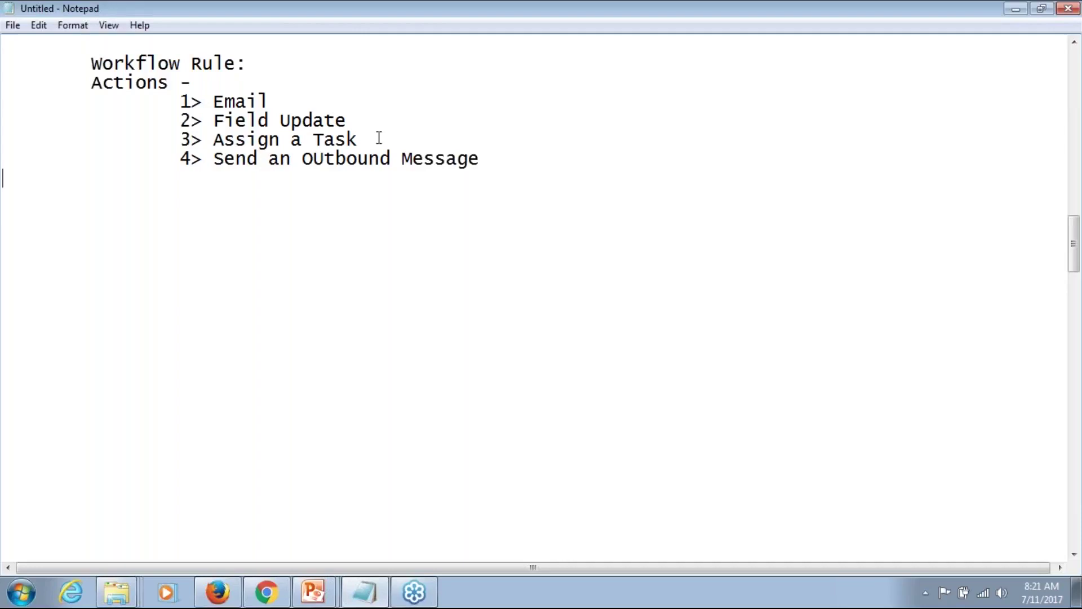
- Below the action list, write the example "Every time there is a new Opp with AMount > 50K, send an email to Owner"
key(Return)
key(Return)
key(Return)
key(Return)
key(Tab)
text(every tim)
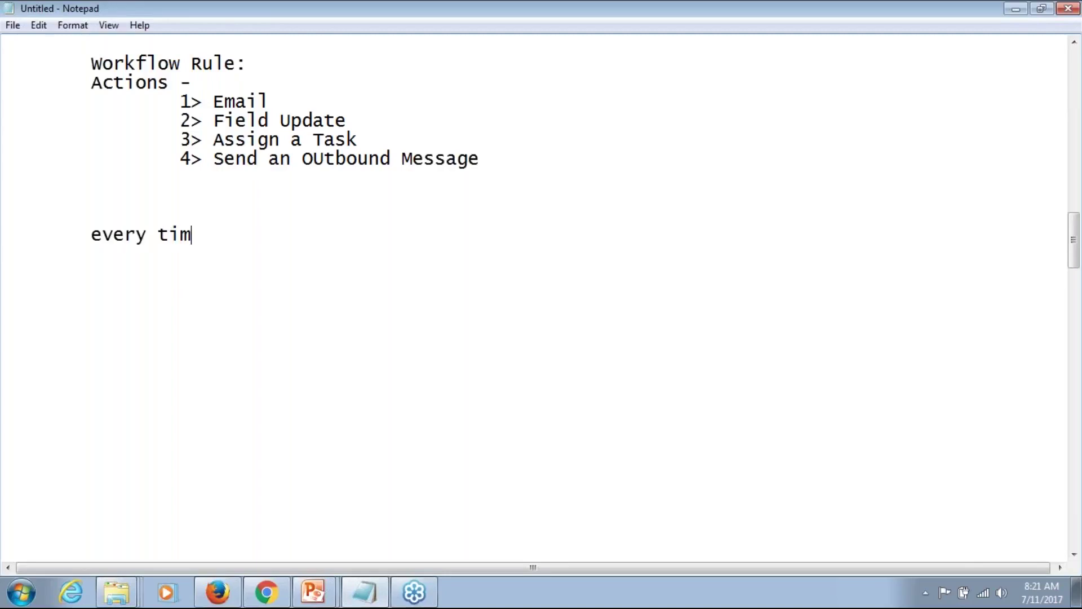
text(e there )
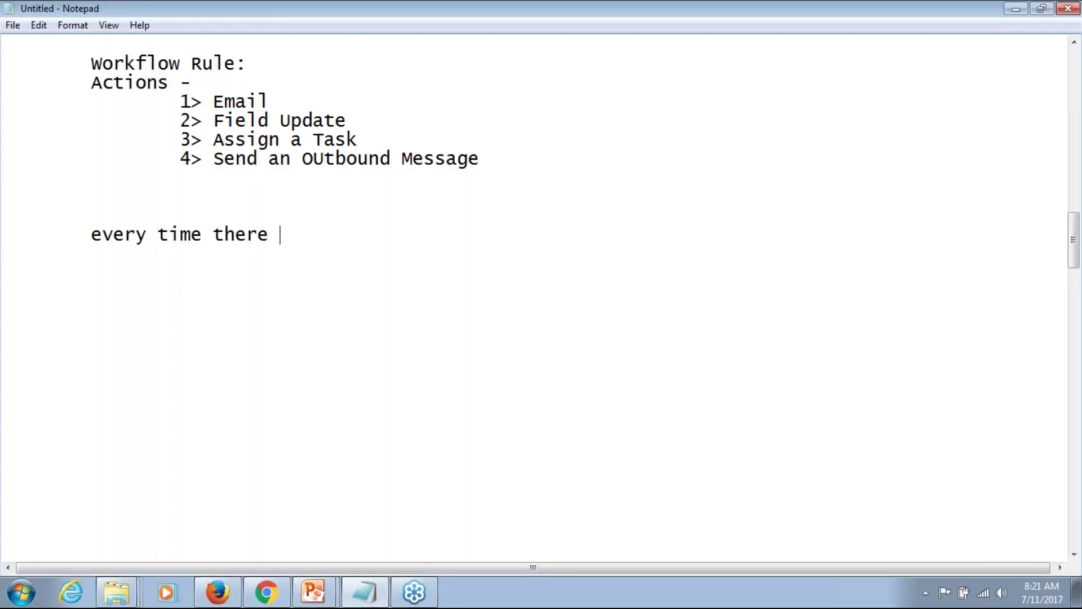
text(is a new O)
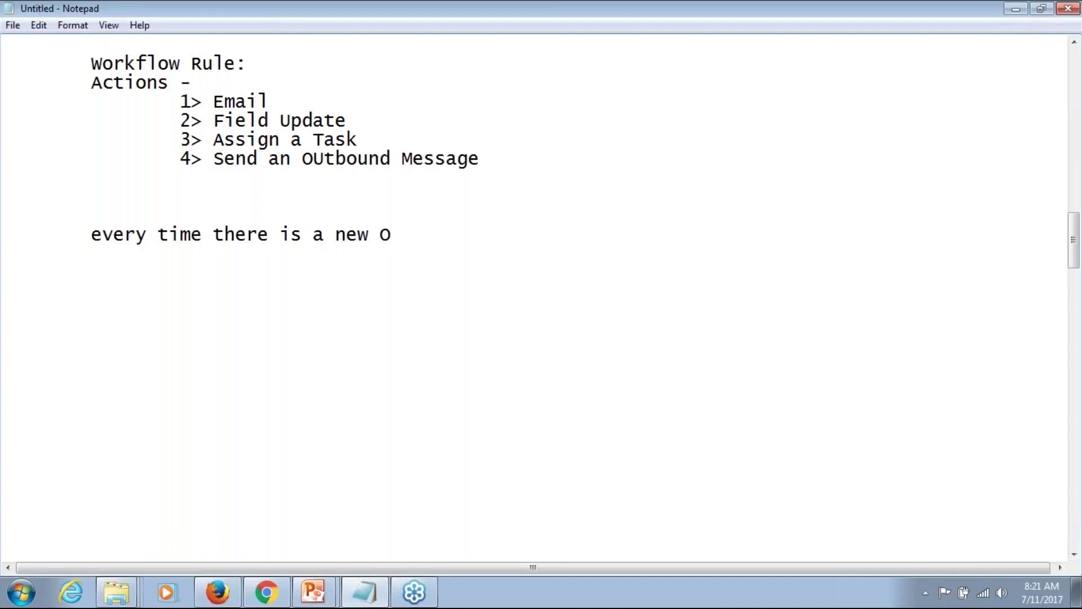
text(pp with AMount > 50)
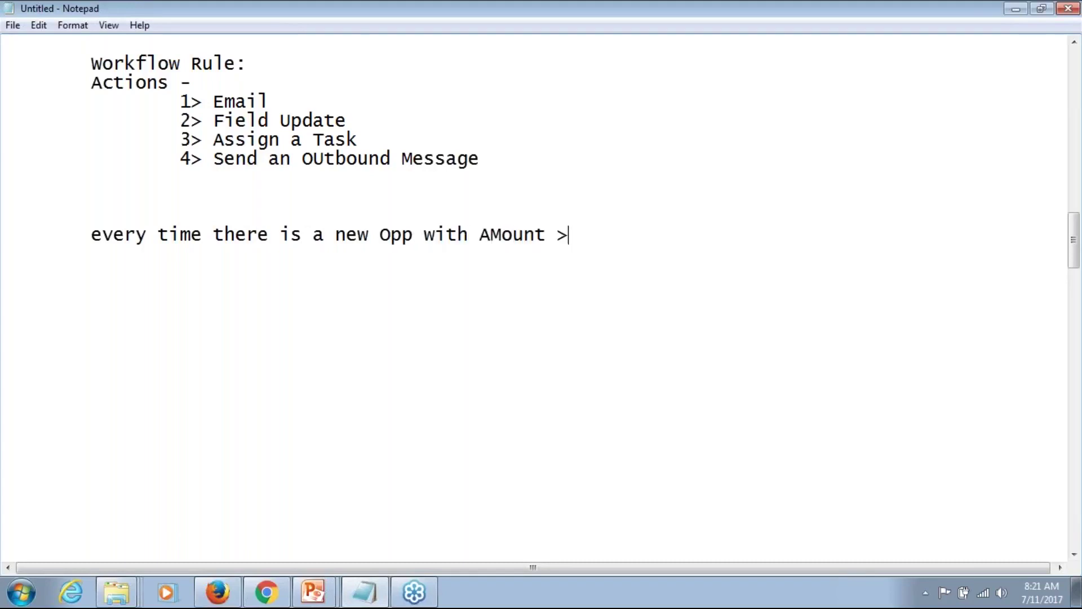
text(K, send a)
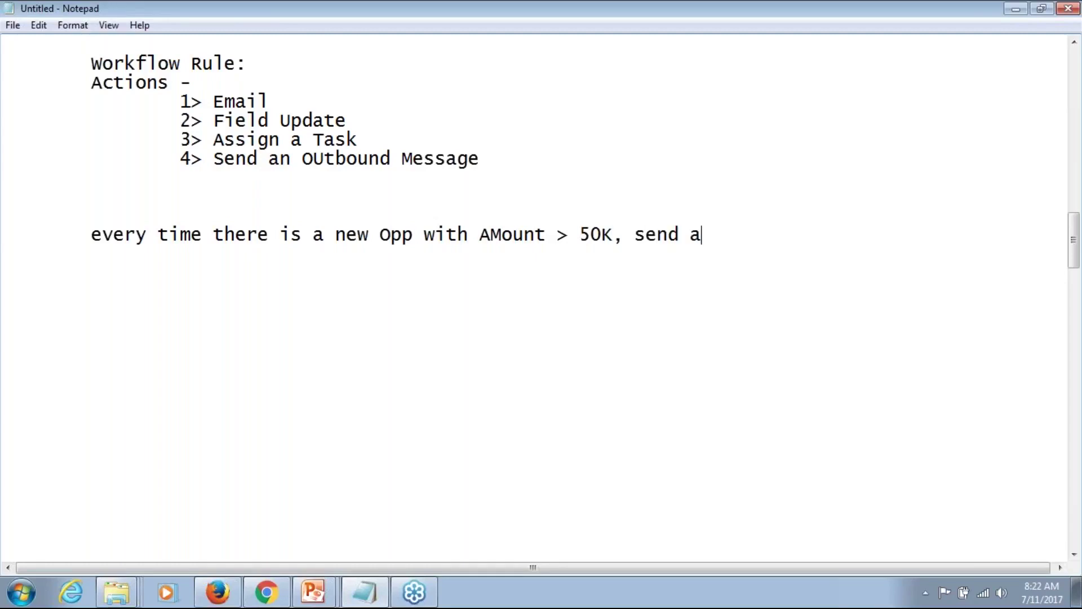
text(n email to)
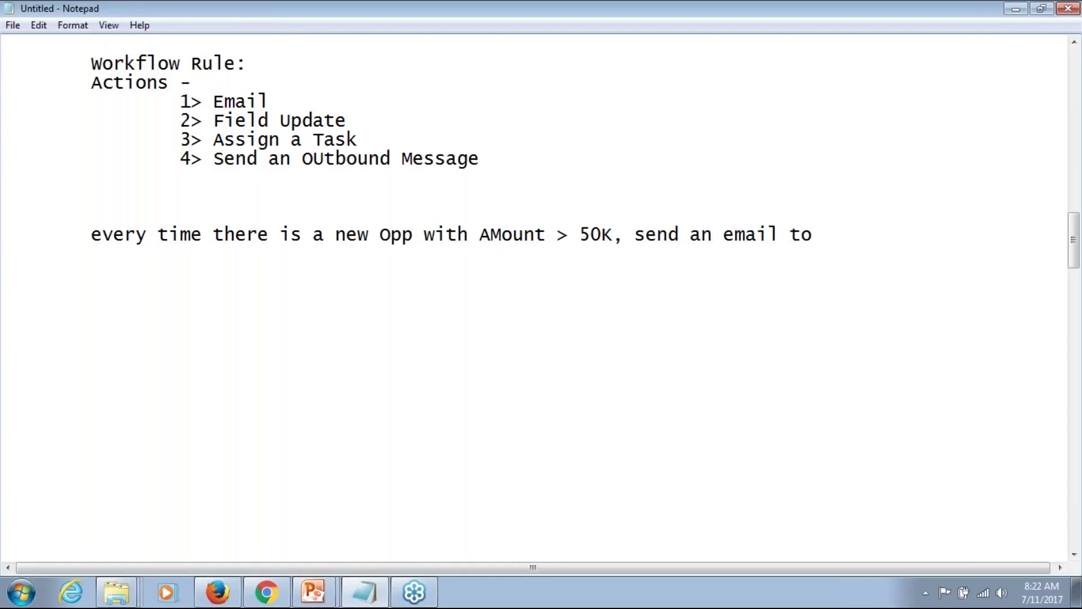
text( Owner)
key(Right)
key(shift+Right)
text(E)
key(End)
- Highlight the Email action, then the "AMount > 50K" condition and the Owner recipient in the example sentence
click(182, 101)
drag(181, 100, 288, 103)
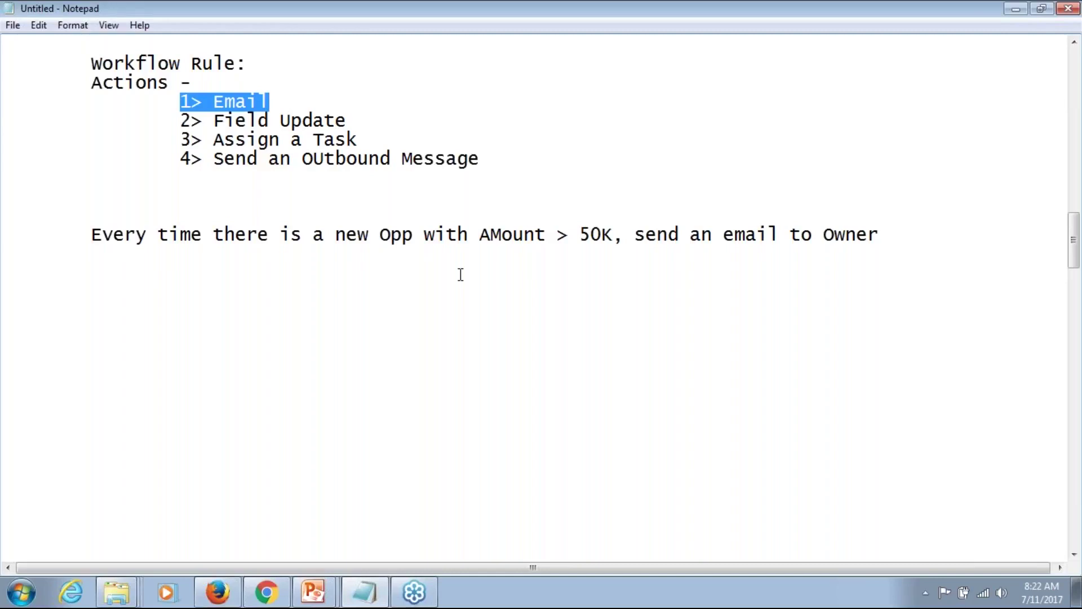
drag(479, 236, 610, 236)
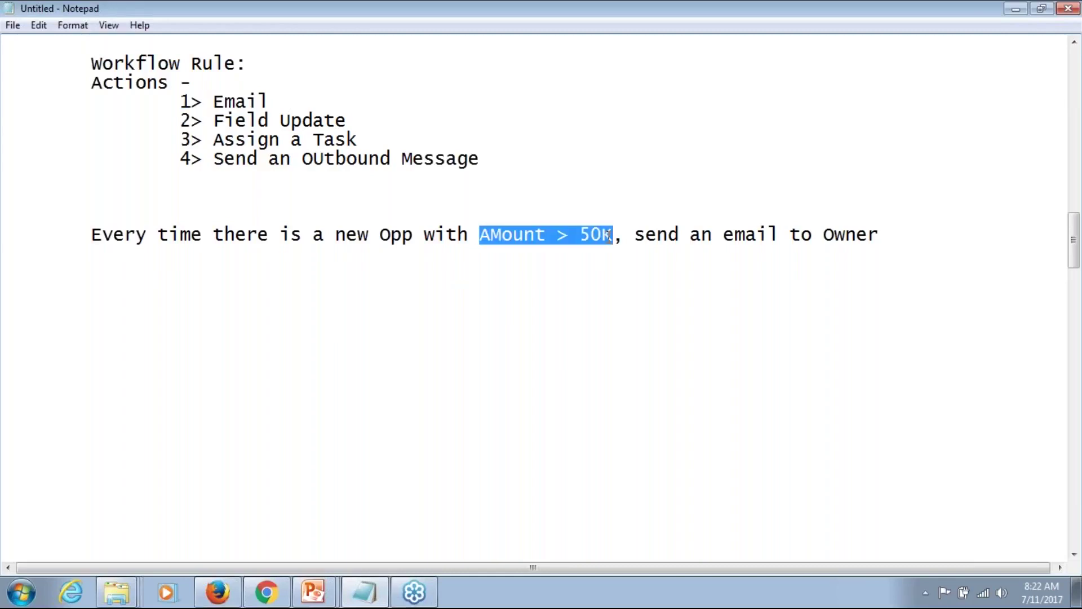
drag(820, 235, 878, 235)
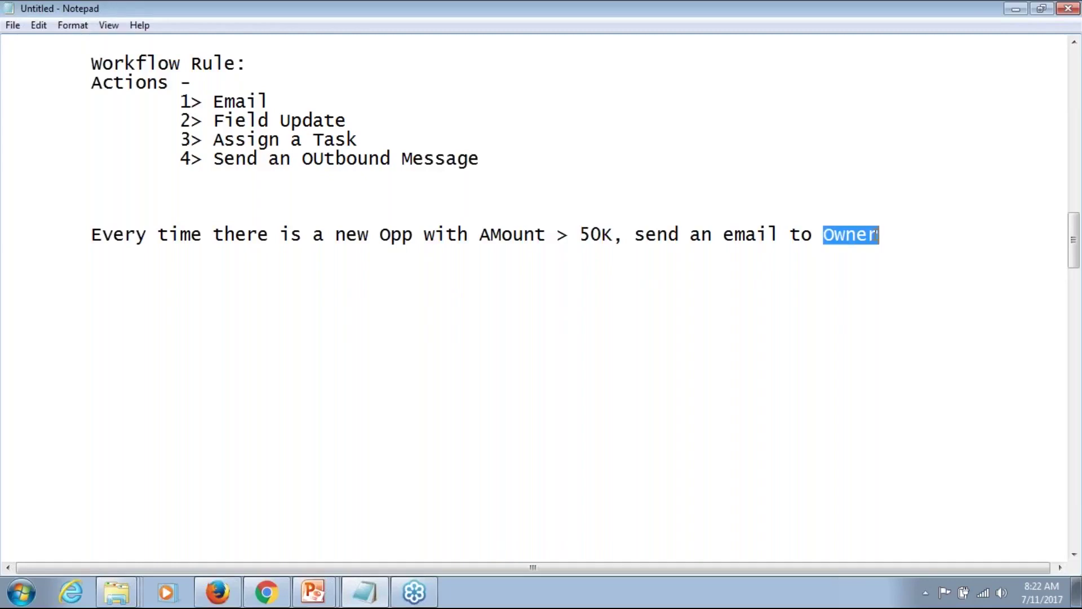
- Start an indented dash list below the example sentence with the item "- Object"
click(878, 235)
key(BackSpace)
key(Tab)
key(Tab)
text(- Obect)
key(BackSpace)
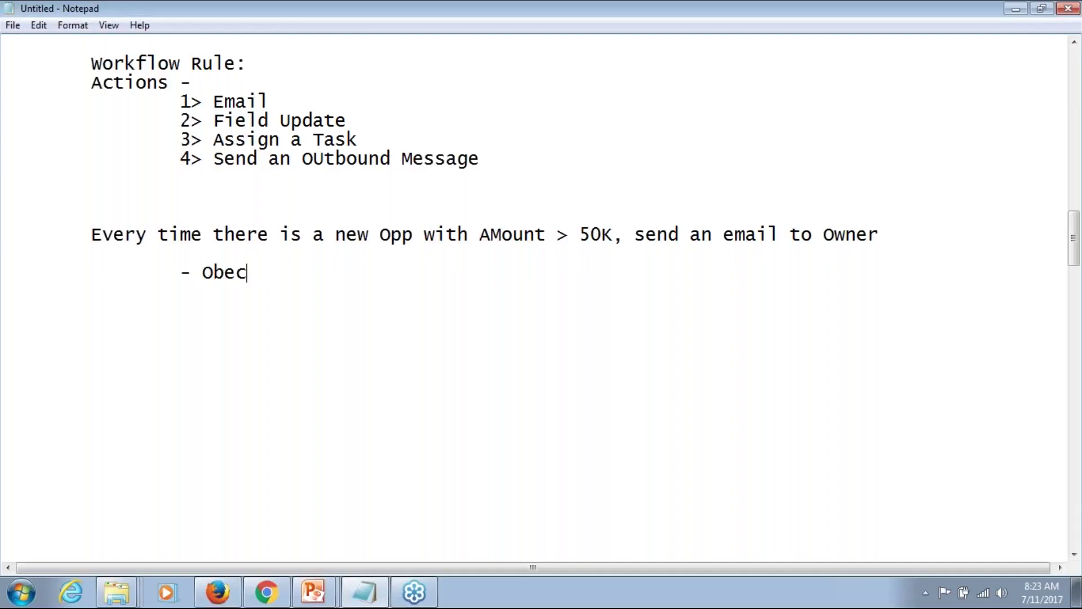
key(BackSpace)
key(BackSpace)
text(jec)
key(BackSpace)
key(BackSpace)
text(ect)
key(Return)
- Add the items "- Rule Criteria", "- Evaluation Criteria" and "- Action" to the dash list and highlight its four entries
text(Rule Cr)
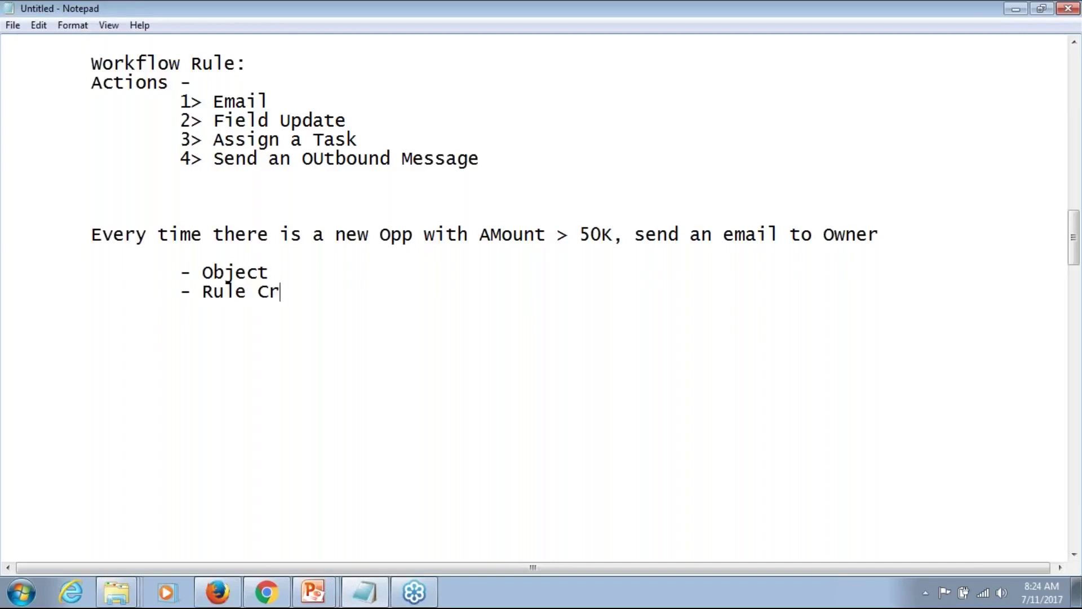
text(iteria)
key(Return)
key(Tab)
key(Tab)
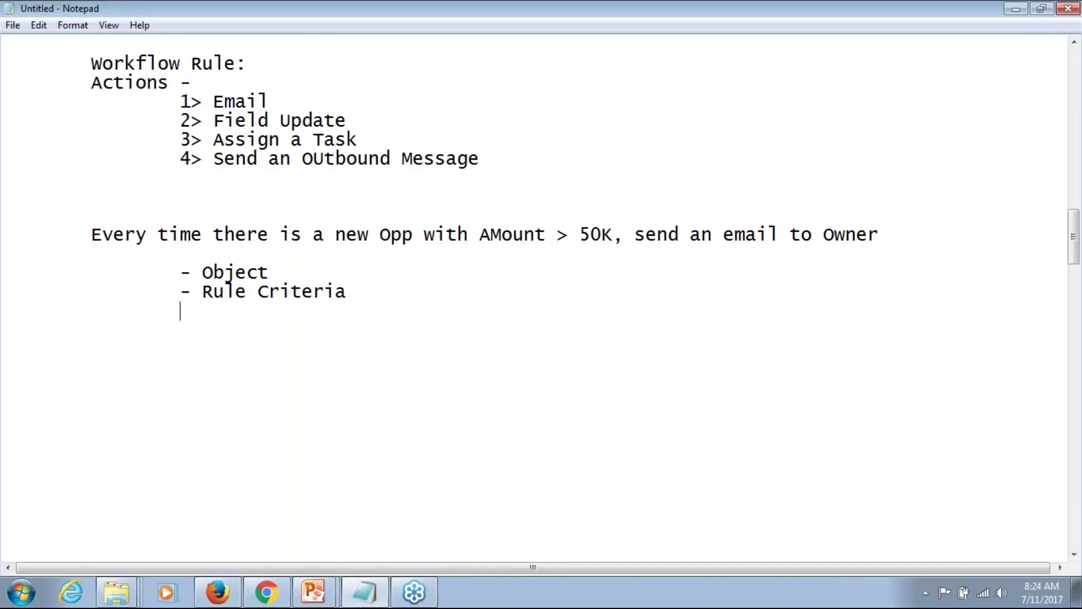
text(- Evaluation C)
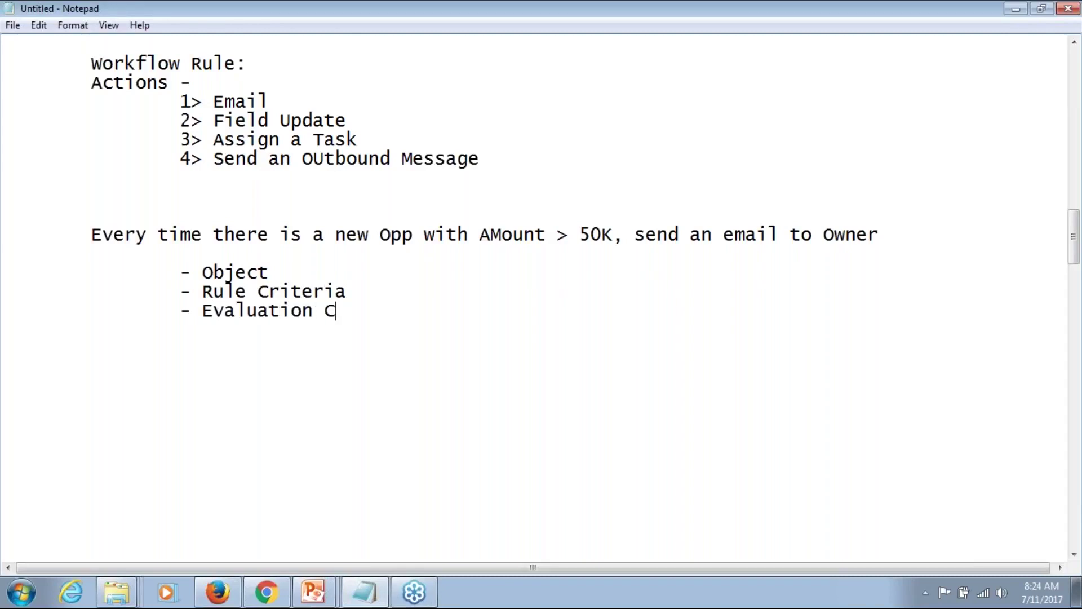
text(riteria)
key(Return)
key(Tab)
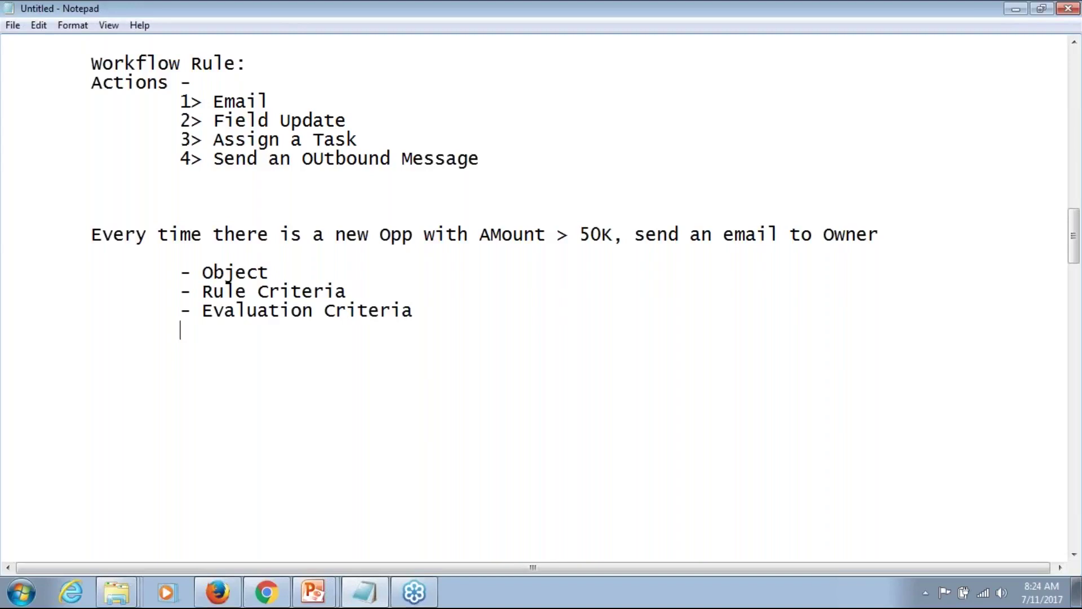
text(- Action)
drag(202, 272, 284, 327)
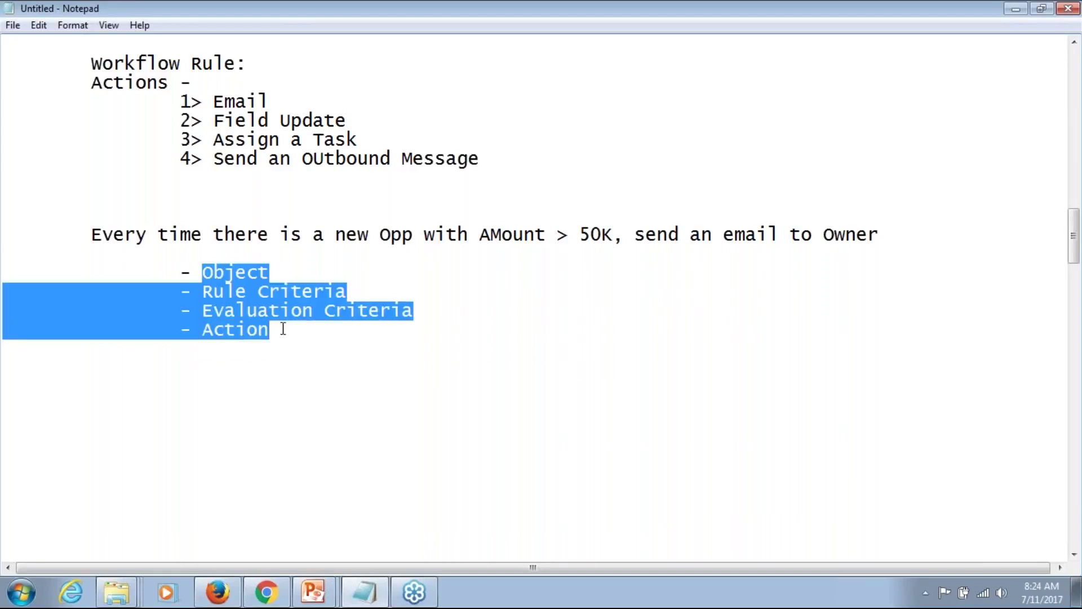
click(284, 329)
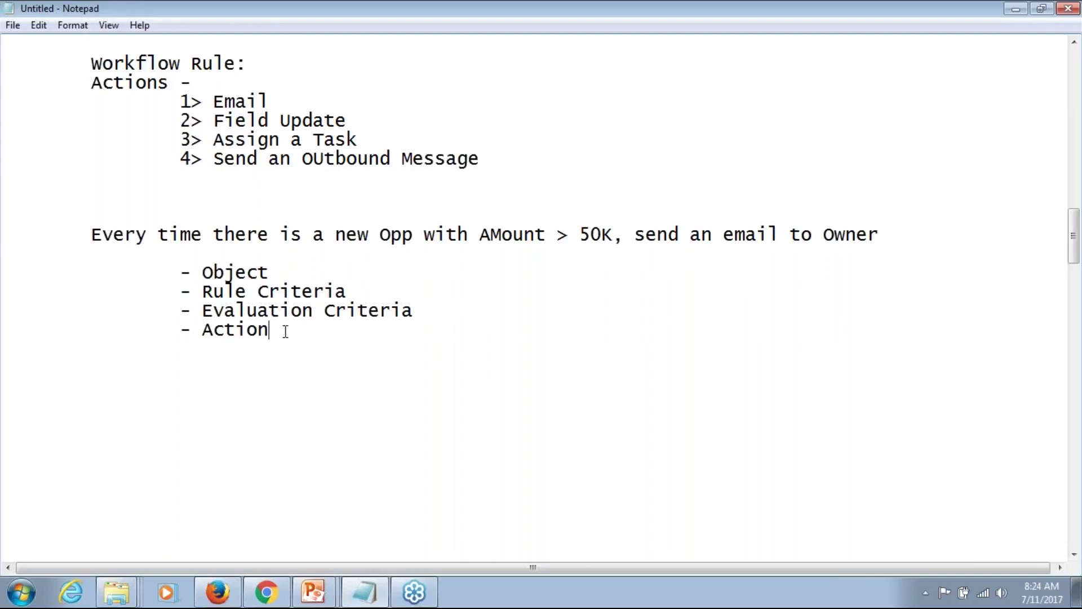
- Under Action, add the further indented sub-items "- Immediate Action" and "- Time-Dependent Action"
key(Return)
key(Tab)
key(Tab)
key(Tab)
text(-)
key(Return)
key(Tab)
key(Tab)
key(Tab)
text(-)
key(Up)
text(Immediate A)
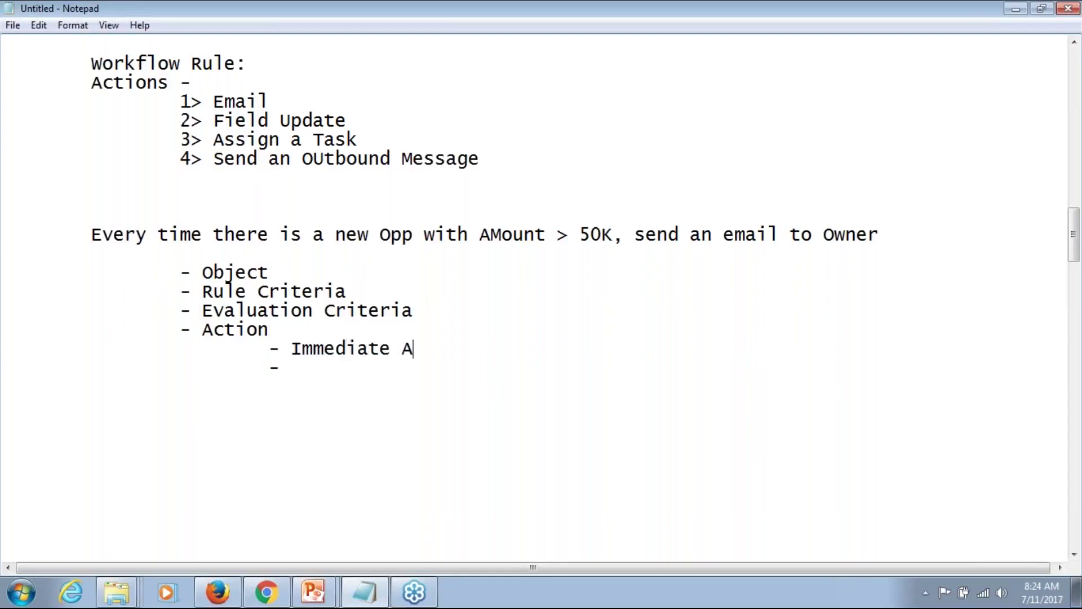
text(ction)
key(Down)
text(Time-Depend)
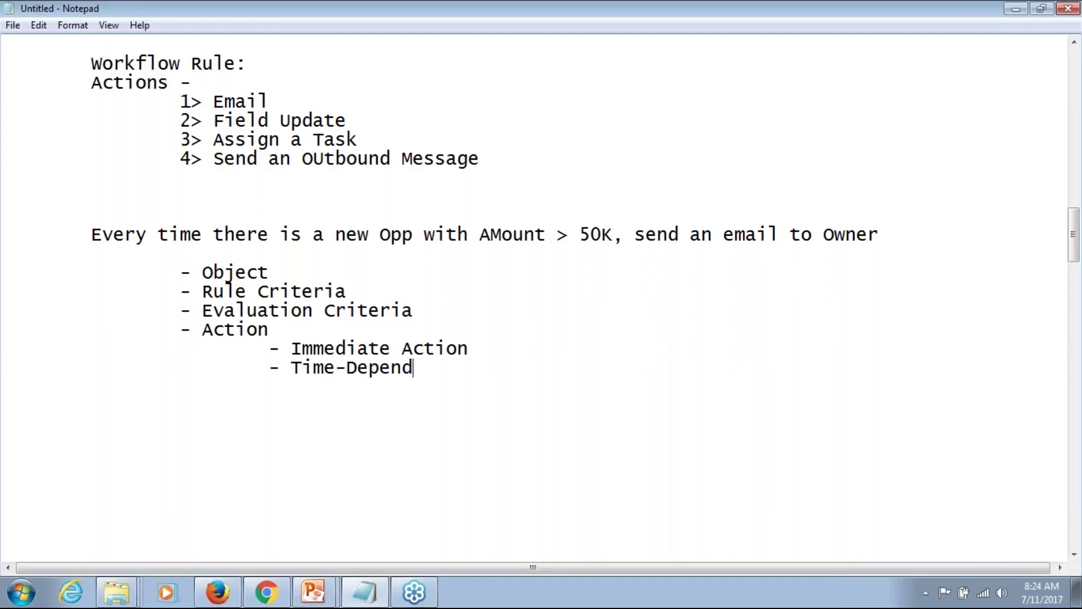
text(ent Action)
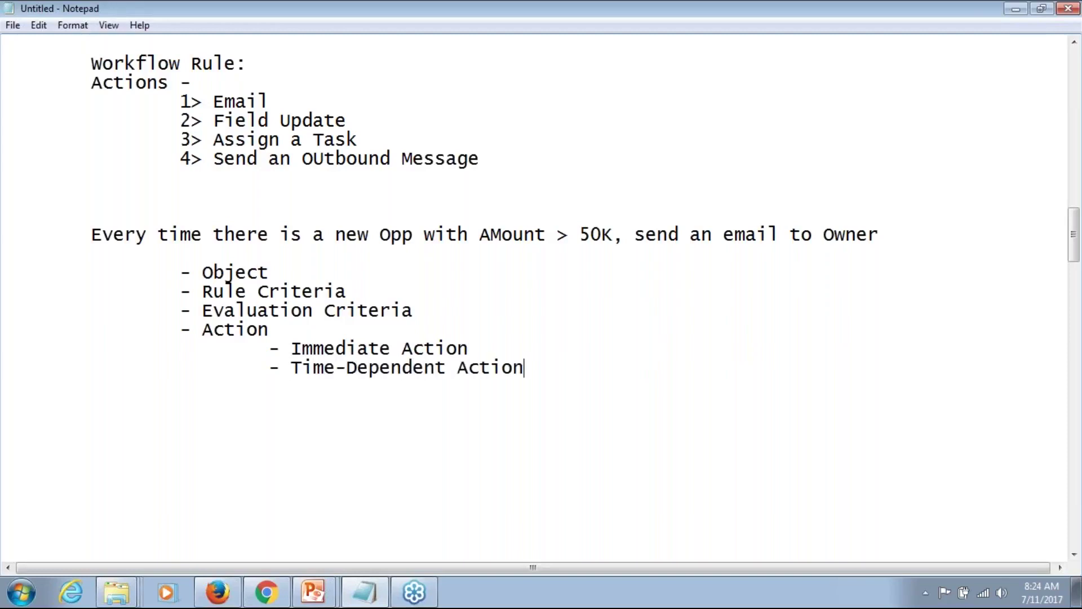
- Review the workflow rule components by highlighting the list from Object through Time-Dependent Action
click(469, 349)
click(269, 348)
key(Right)
key(Up)
key(End)
key(Left)
key(Left)
key(Left)
key(Left)
key(Left)
key(Left)
drag(181, 272, 366, 386)
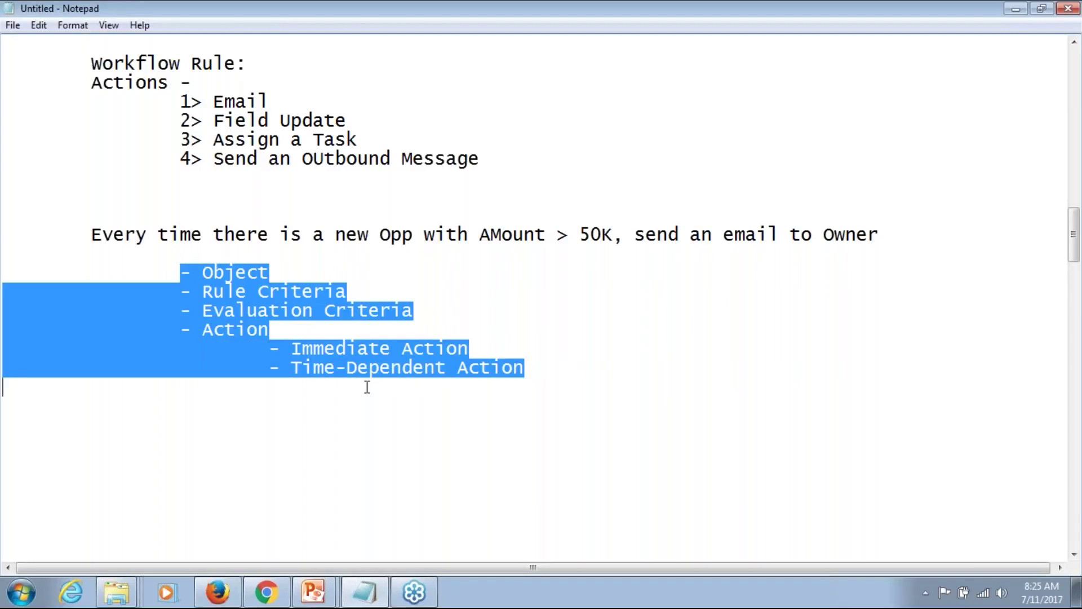
- Append a dash to the Object entry and enclose the example sentence about opportunities above 50K in double quotation marks
click(367, 388)
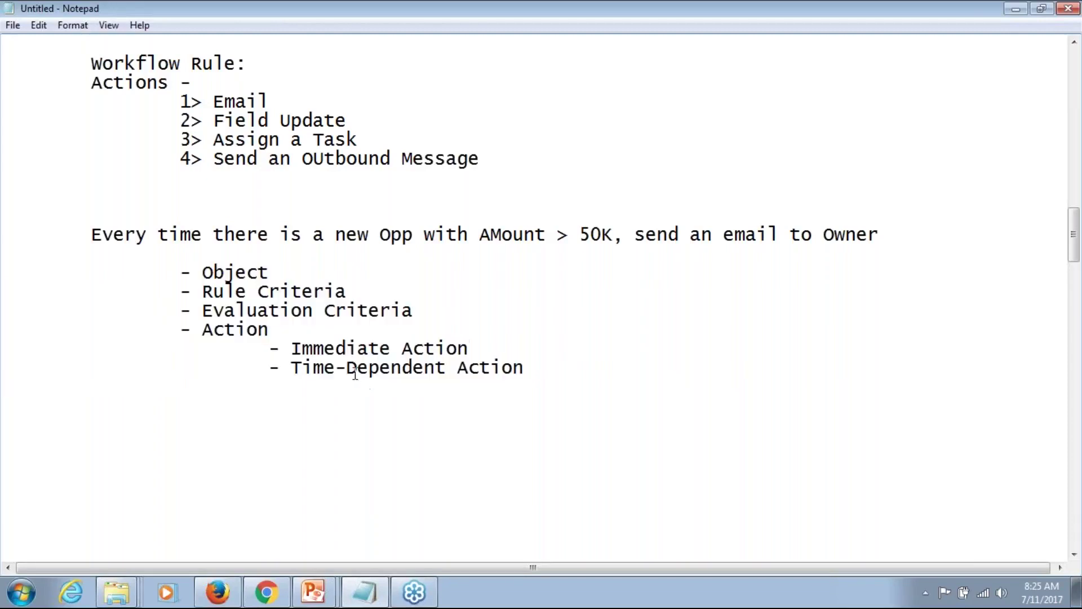
click(287, 275)
text(-)
drag(3, 234, 311, 234)
click(314, 236)
key(End)
key(Up)
key(Down)
key(Down)
key(Down)
click(93, 236)
text(")
key(End)
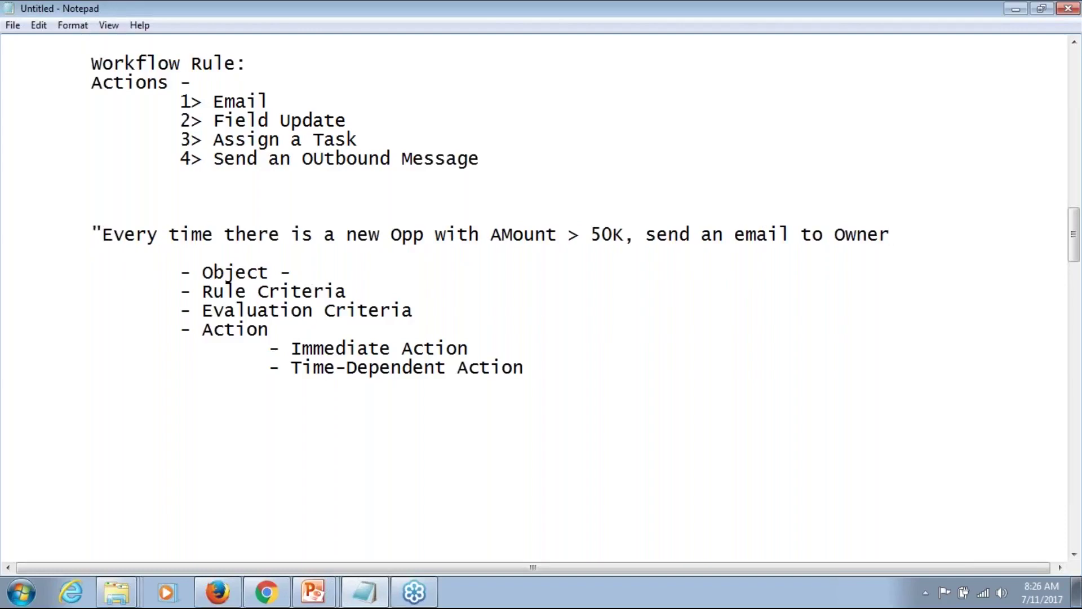
text(")
- Fill in the Object entry of the dash list with "Opp"
key(Down)
key(Down)
key(Up)
text(oPP)
key(BackSpace)
key(BackSpace)
key(BackSpace)
text(Opp)
- Extend the Rule Criteria entry with "- AMount > 50K"
key(Down)
key(Right)
text(AMount <)
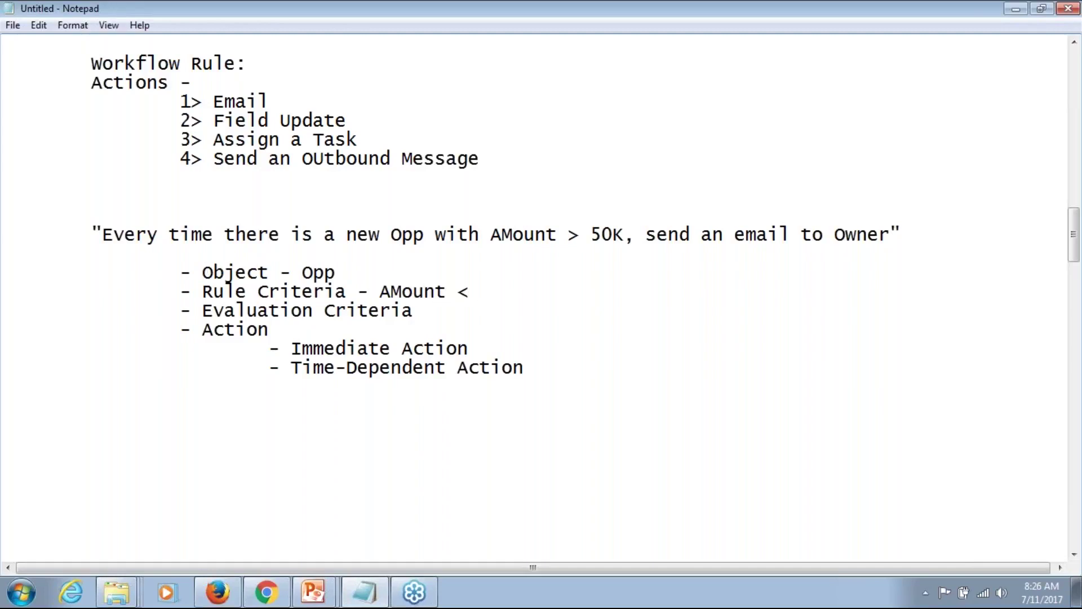
key(BackSpace)
text(> 50K)
- Extend the Evaluation Criteria entry with "- New Opportunity created", matching the words "new Opp" in the example sentence
key(Down)
text(-)
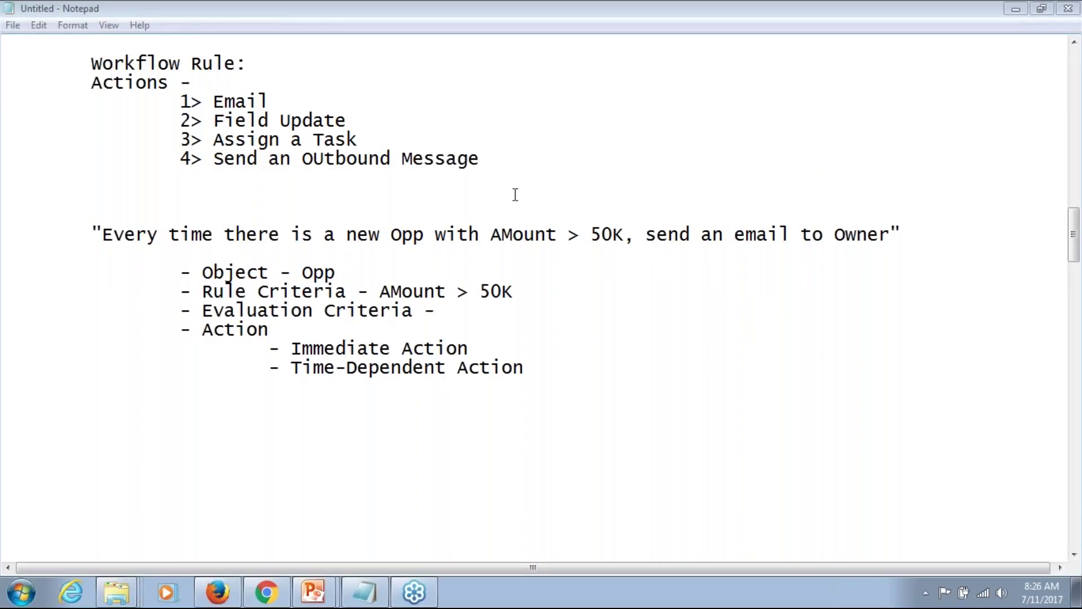
drag(346, 236, 424, 236)
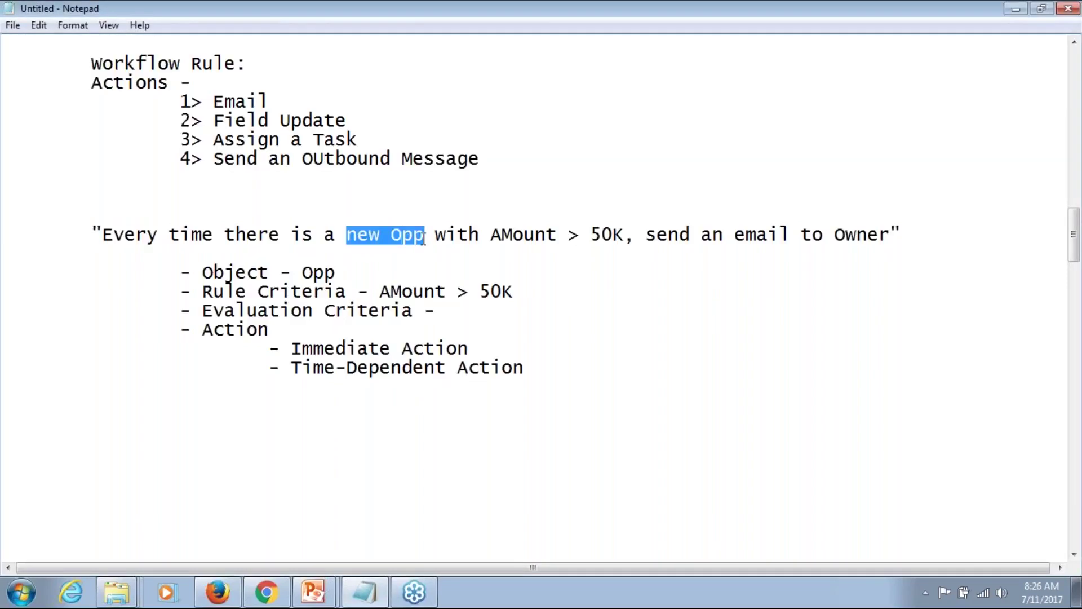
click(445, 313)
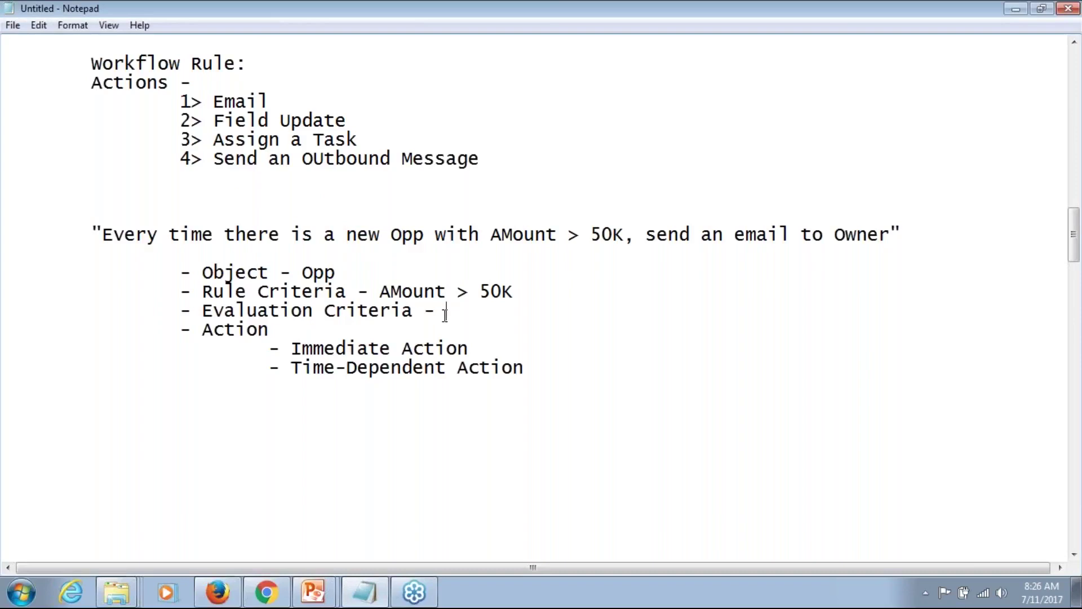
text(New Opportunity )
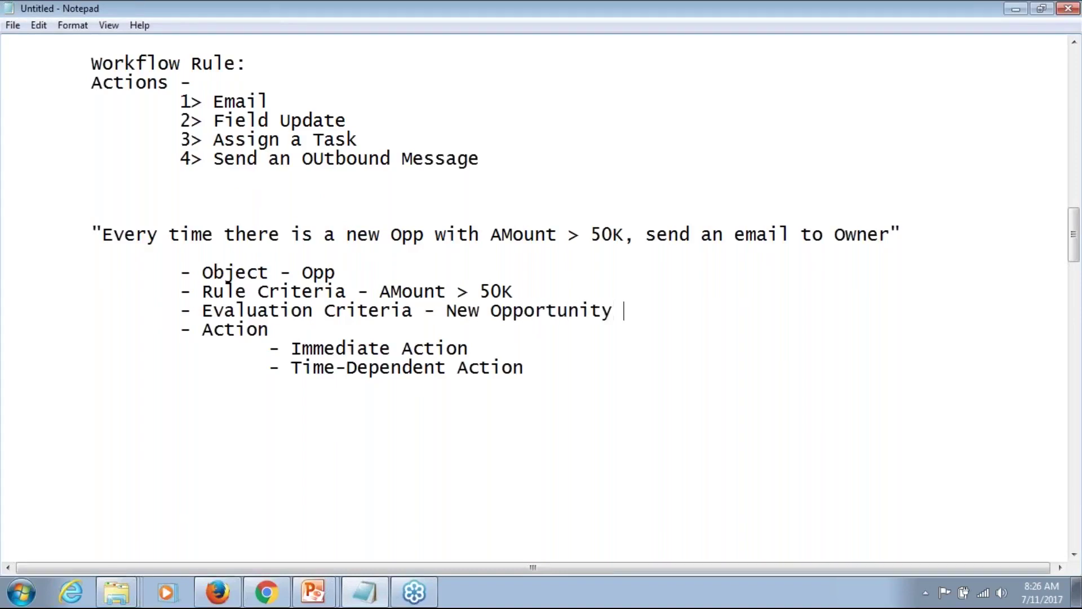
text(created)
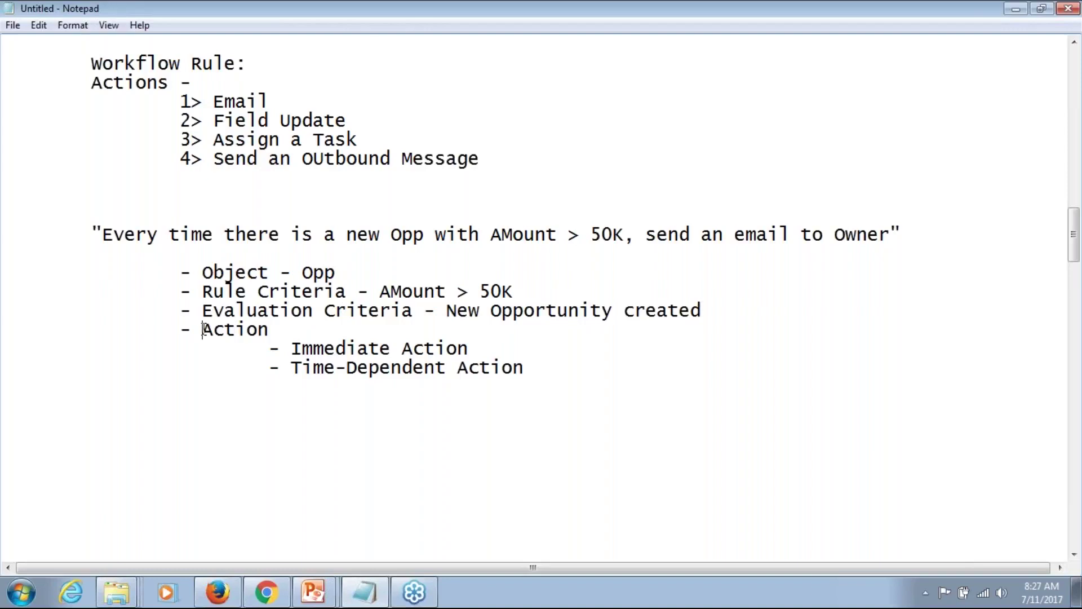
- Extend the Immediate Action sub-item with "- Email to Owner", referring to Email in the list of actions
drag(203, 330, 280, 331)
click(281, 332)
drag(214, 102, 291, 107)
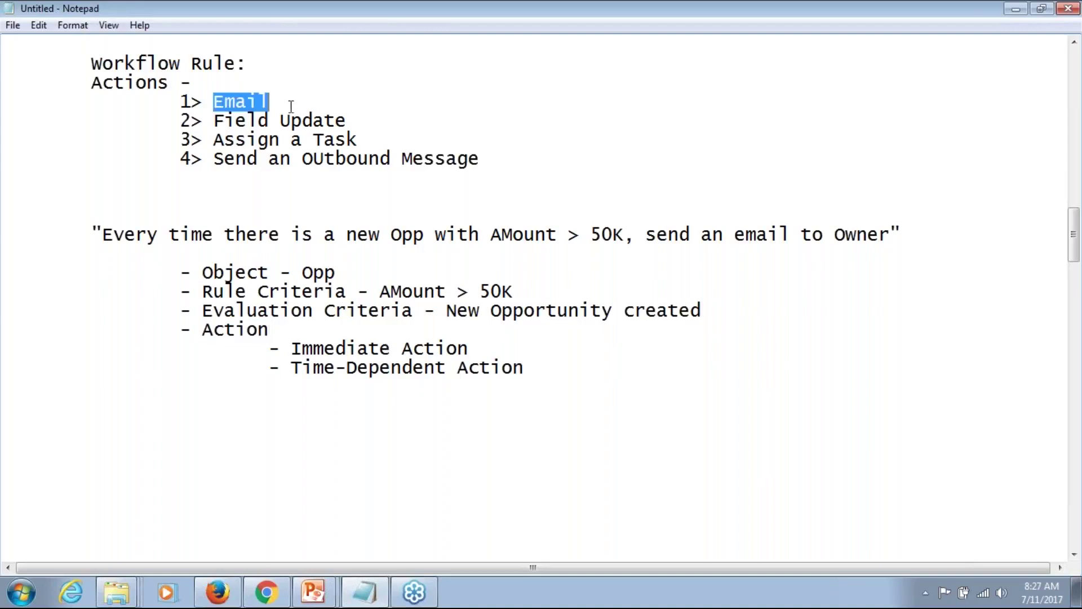
click(377, 349)
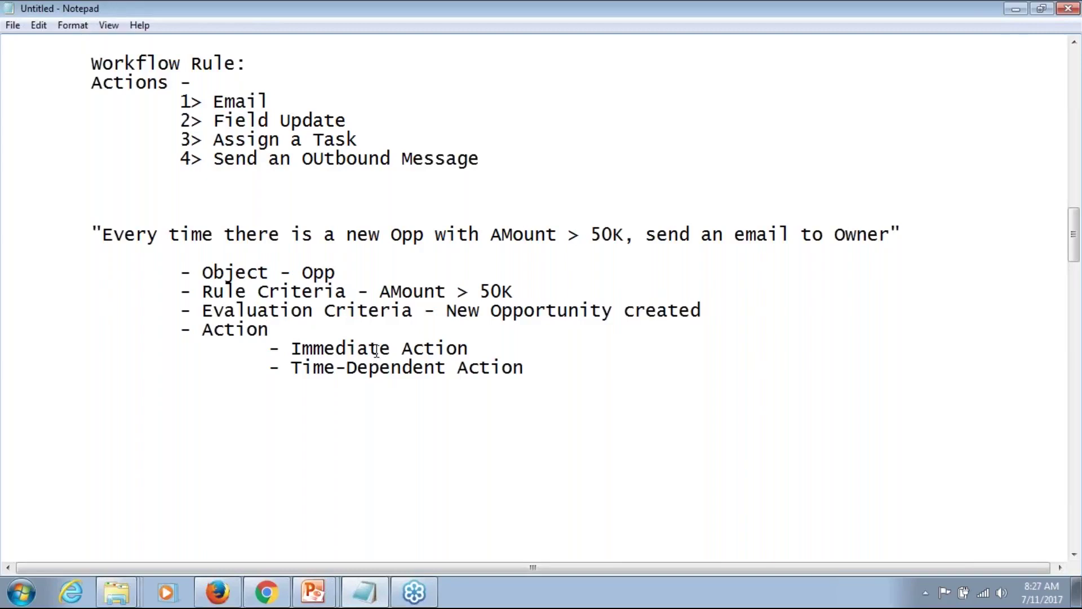
key(End)
text(- Email to Owner)
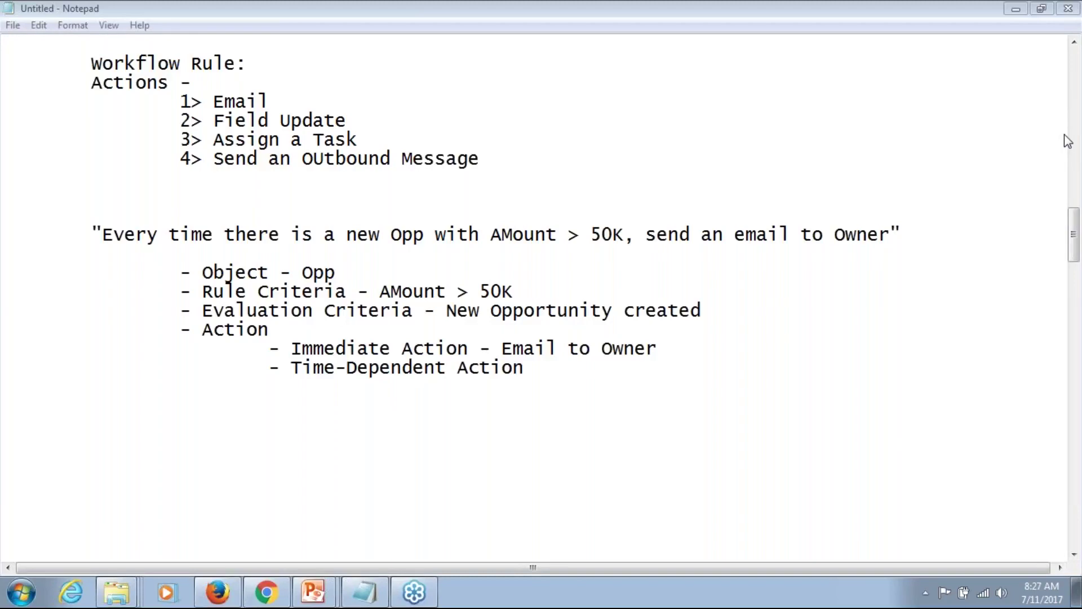
- Switch to Salesforce in Firefox, search Setup for "workflow" and open Workflow Rules
key(alt+Tab)
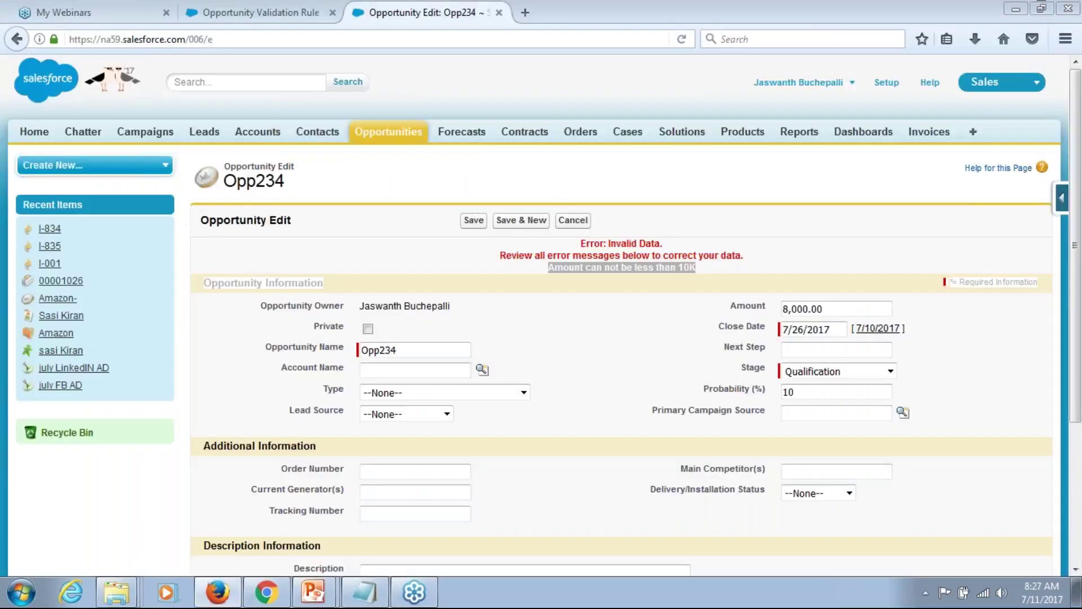
click(886, 83)
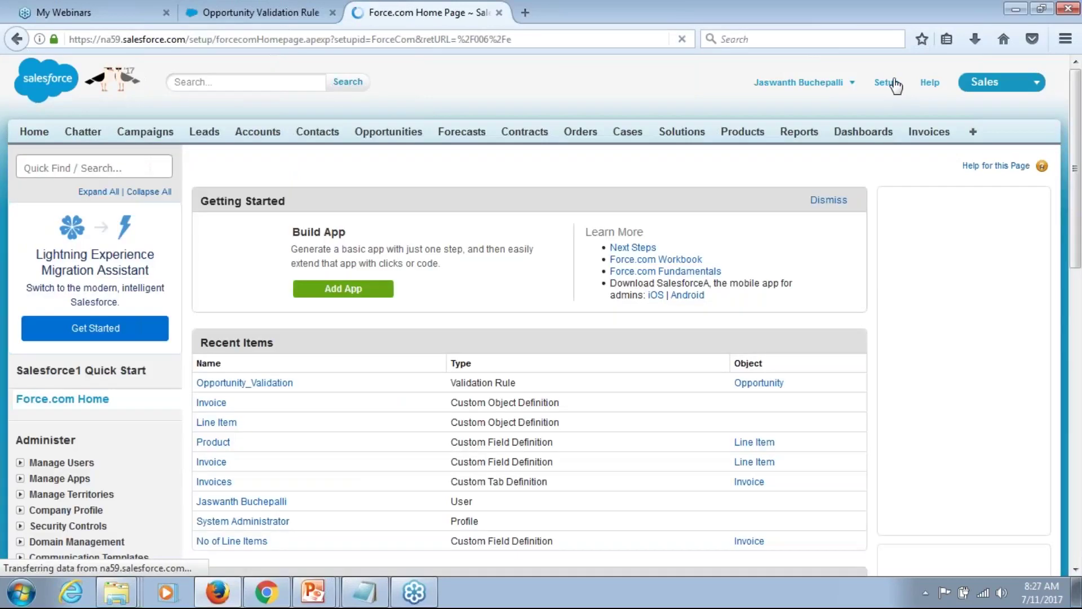
click(95, 169)
text(workflow)
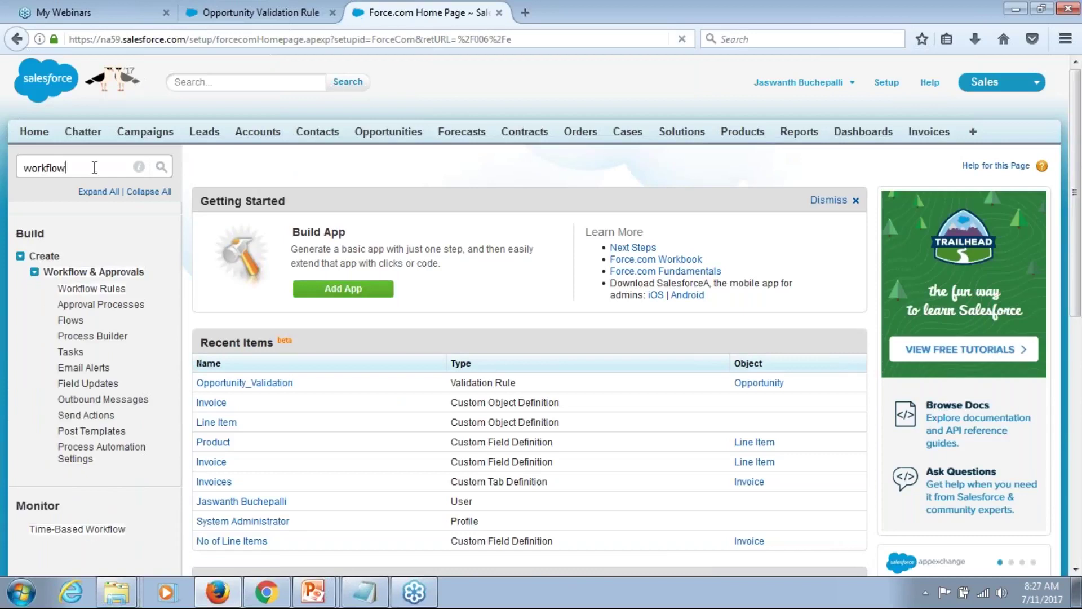
click(92, 289)
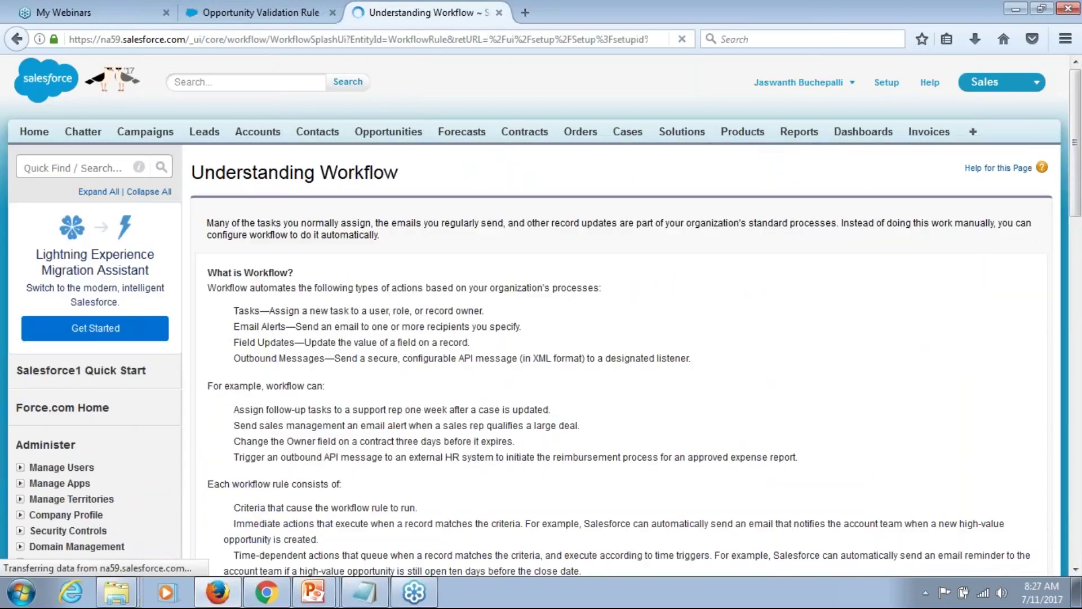
- Search Setup for "Workflow" again, reopen Workflow Rules and continue past the introduction to the list of all workflow rules
click(98, 168)
text(Workk)
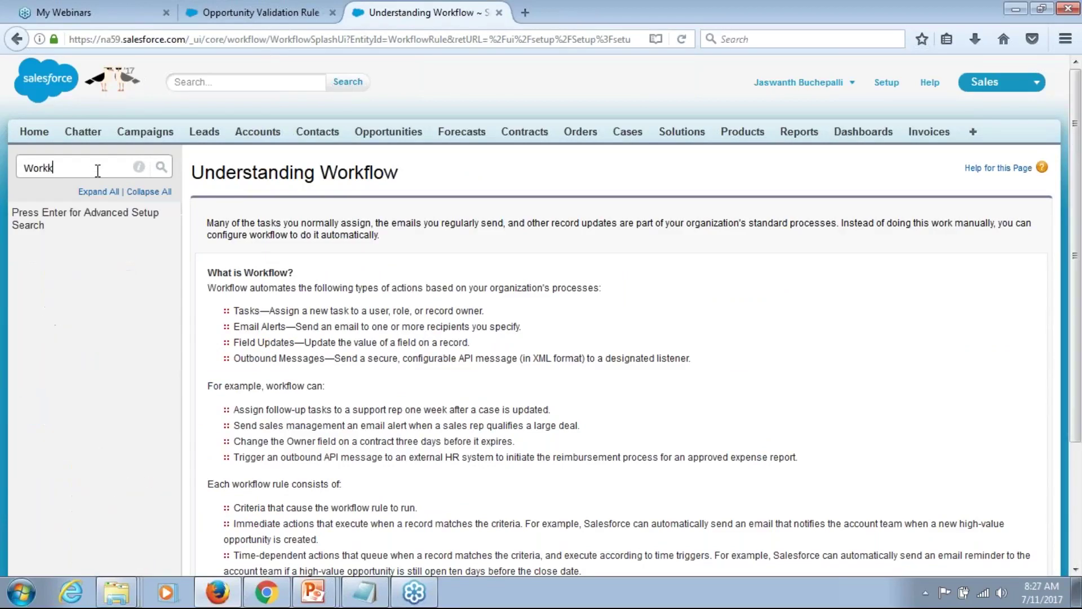
key(BackSpace)
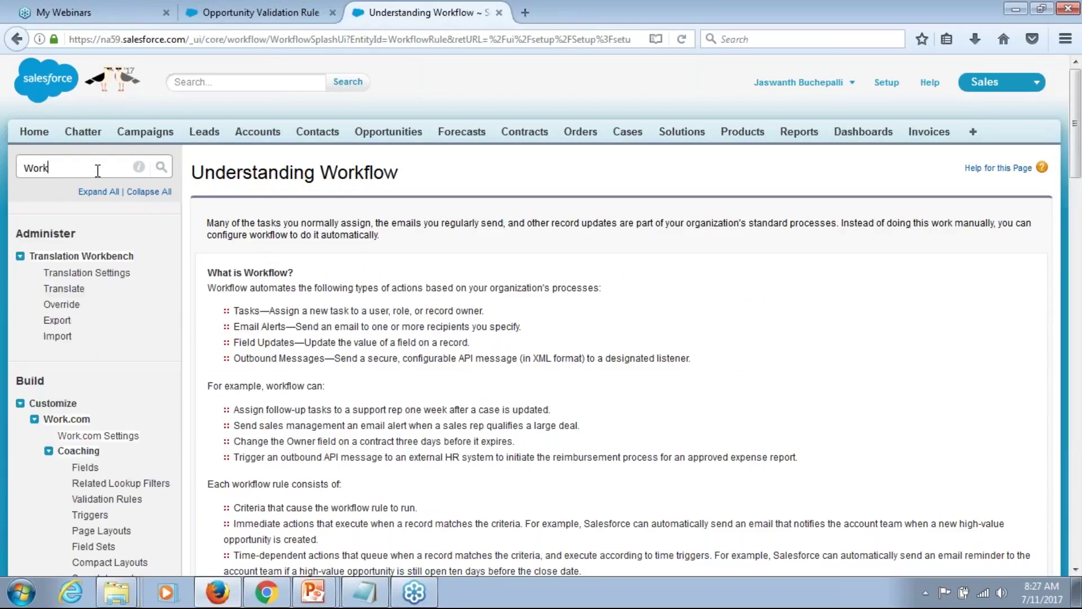
text(flow)
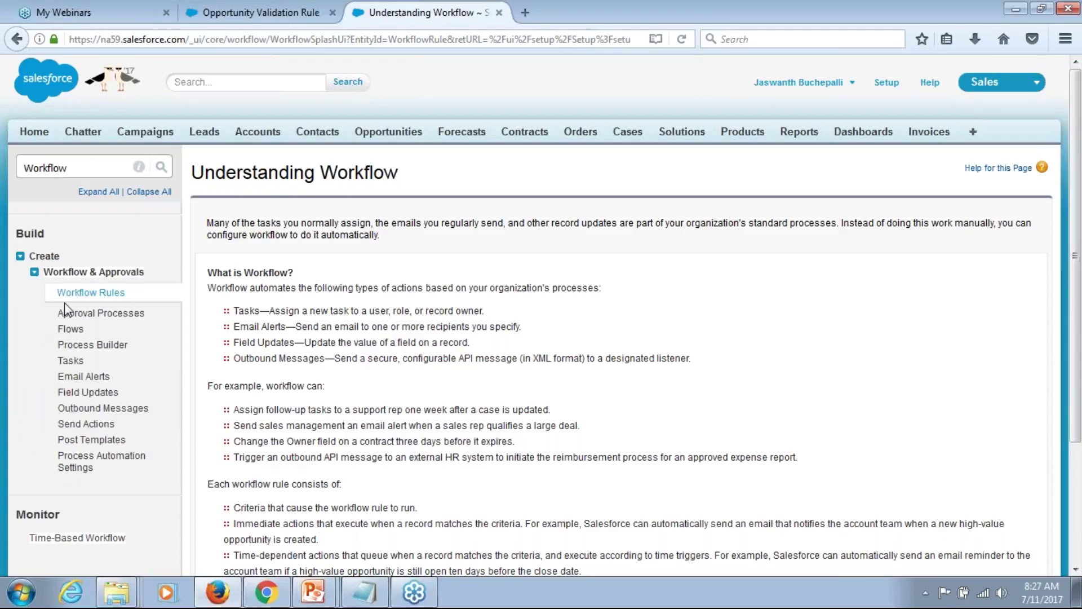
click(84, 298)
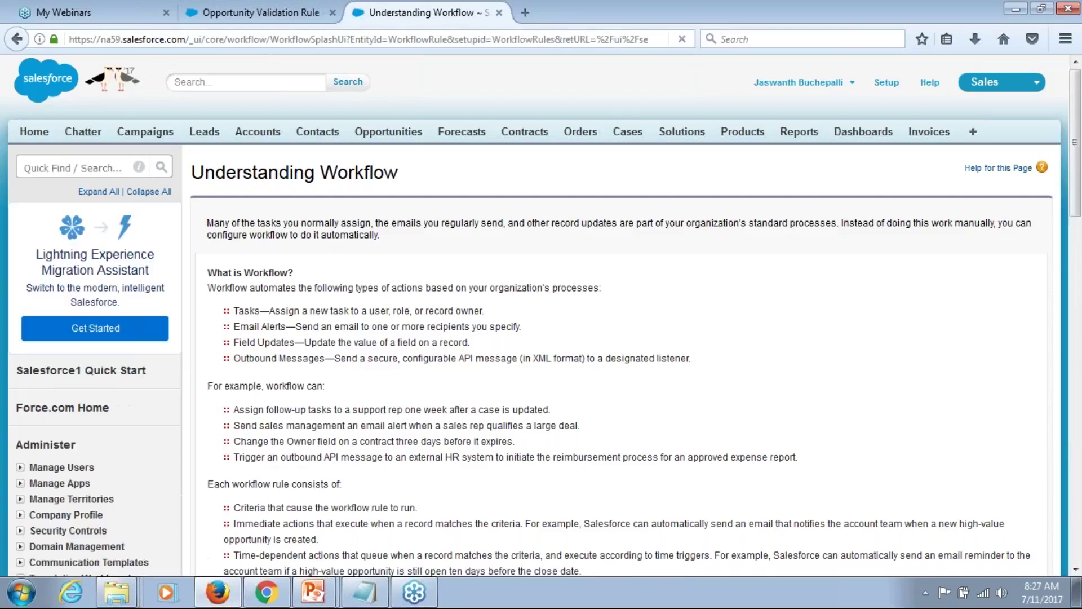
scroll(326, 239, down, 1)
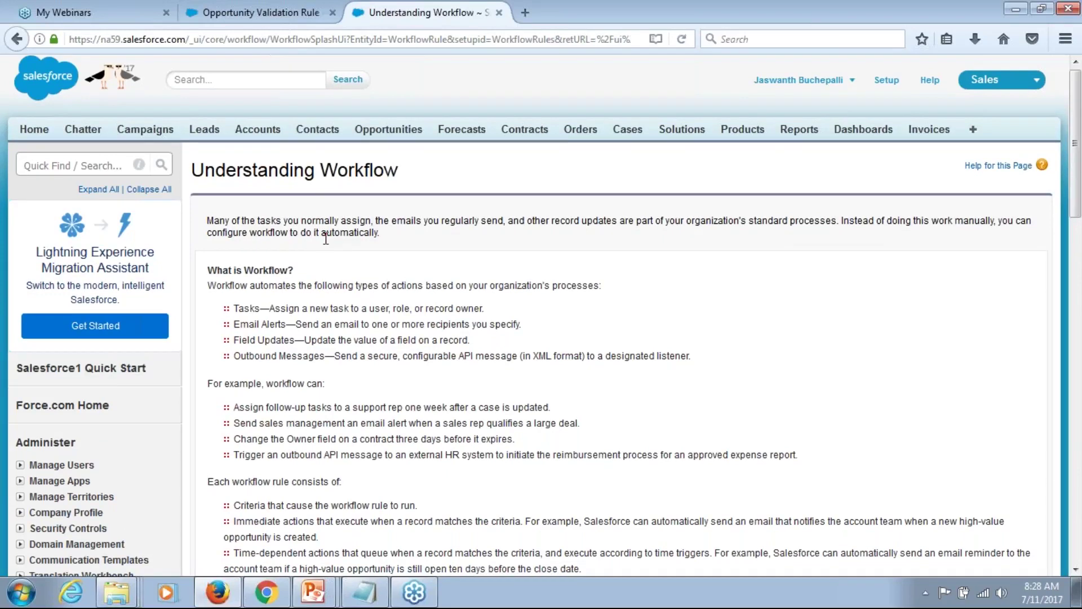
scroll(326, 238, down, 1)
click(231, 571)
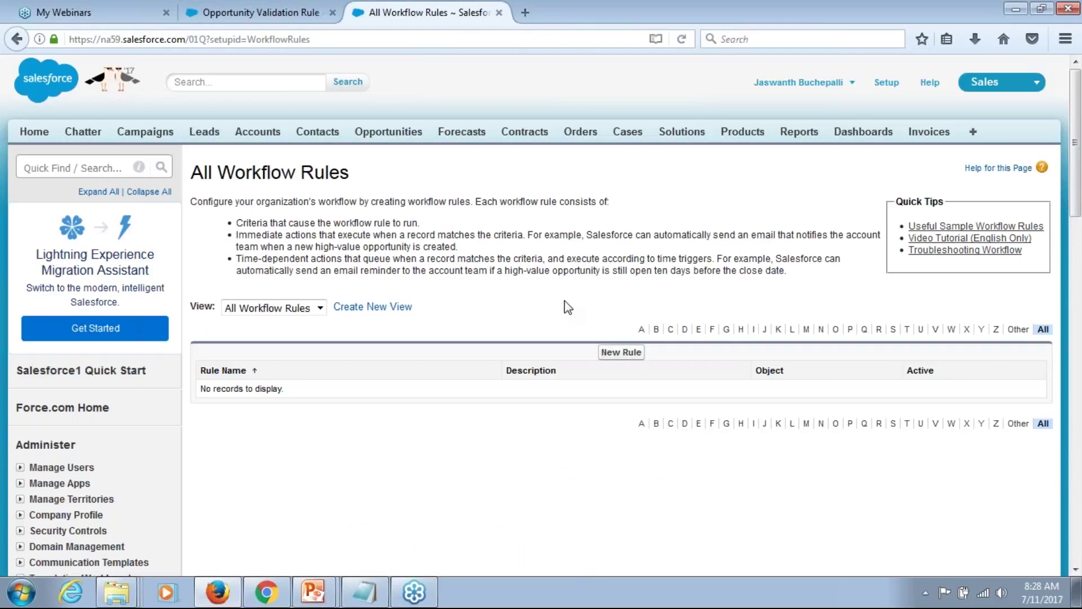
- Start a new workflow rule, choose Opportunity as its object after checking the Notepad outline, and proceed to the rule configuration
click(622, 351)
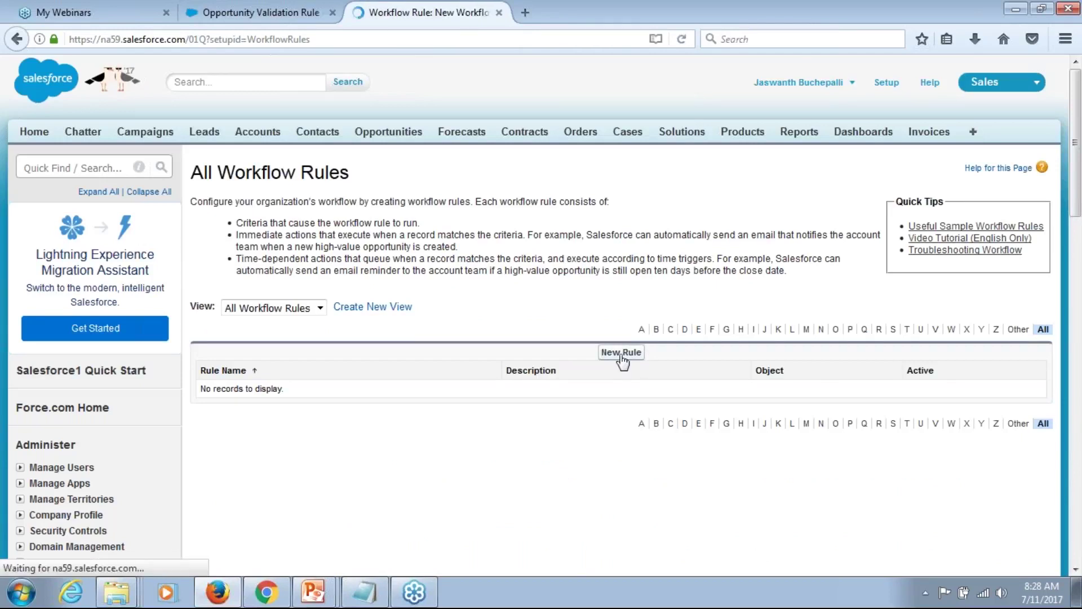
click(457, 325)
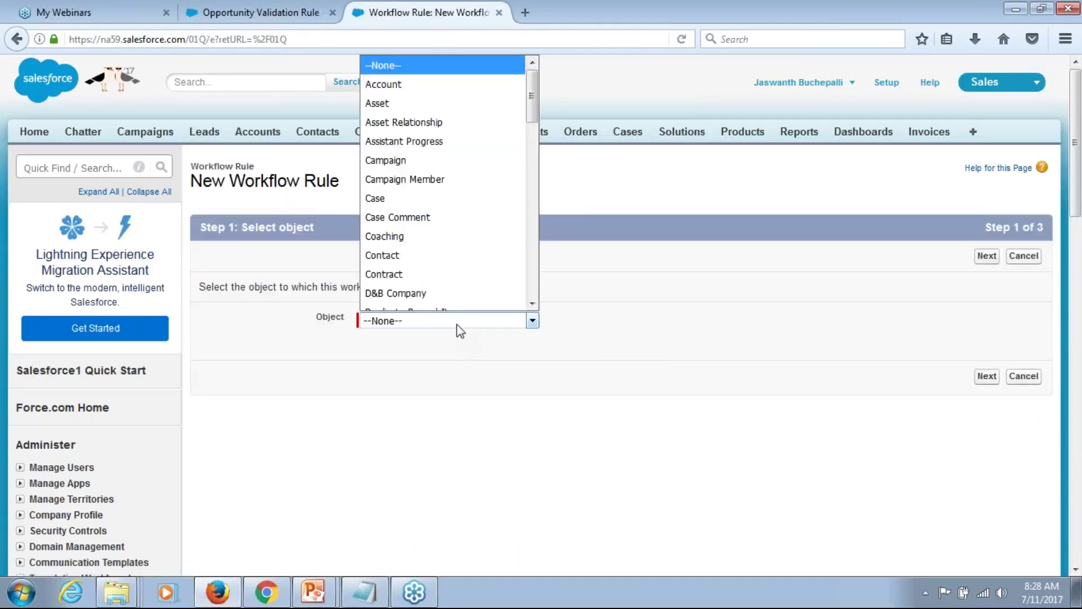
click(364, 586)
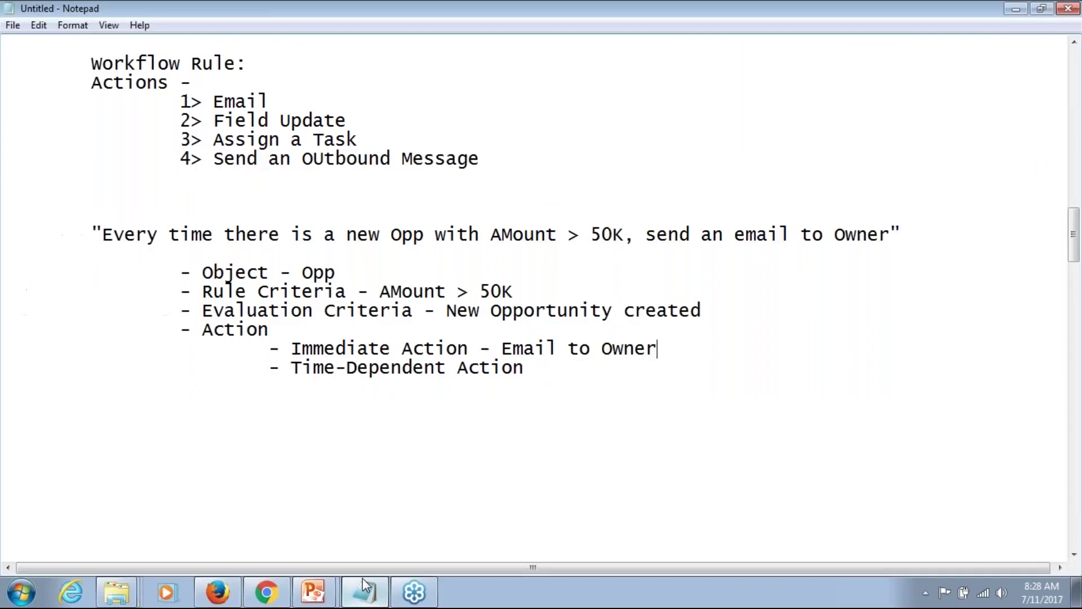
click(218, 592)
click(421, 321)
key(o)
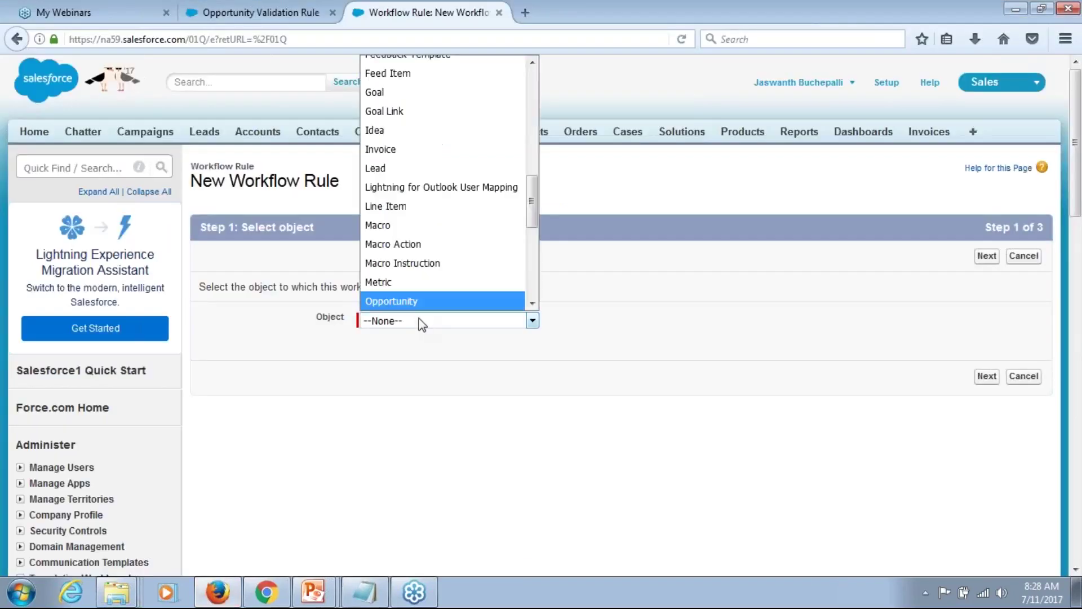
key(Return)
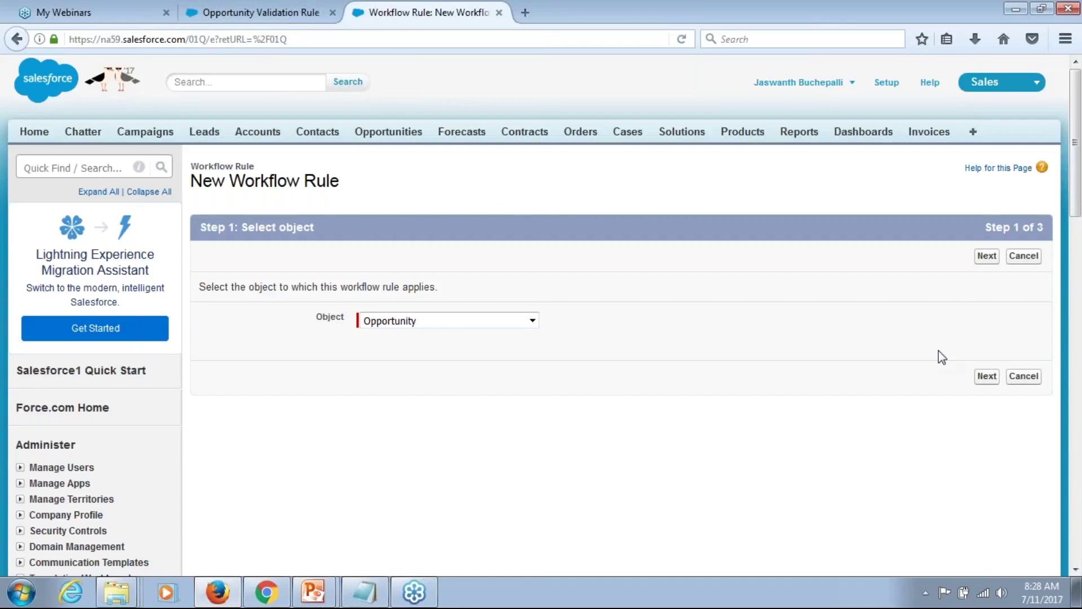
click(988, 258)
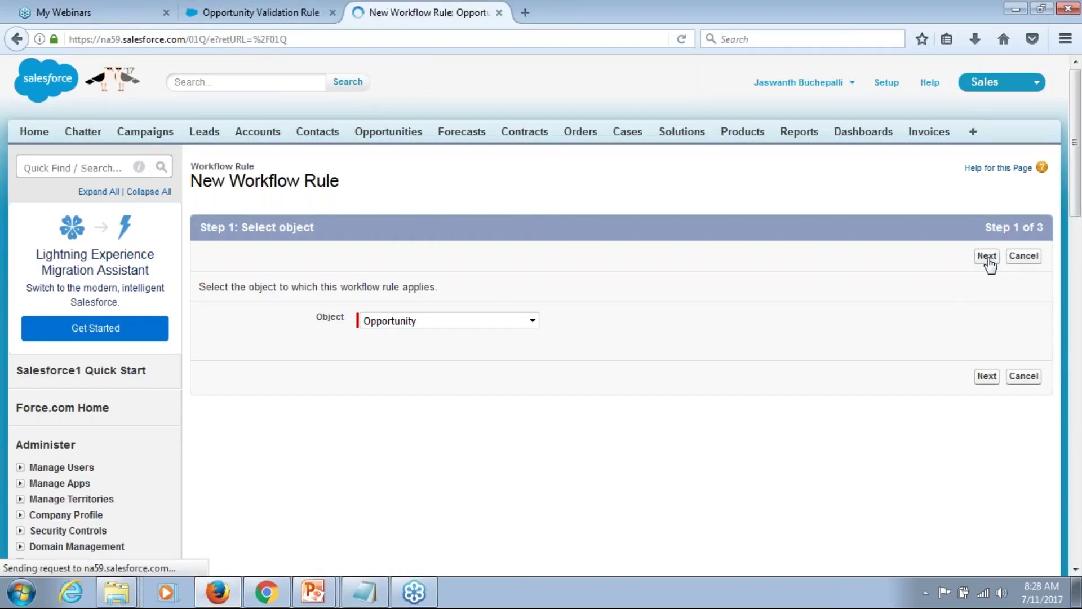
- Name the new workflow rule WR1
click(421, 343)
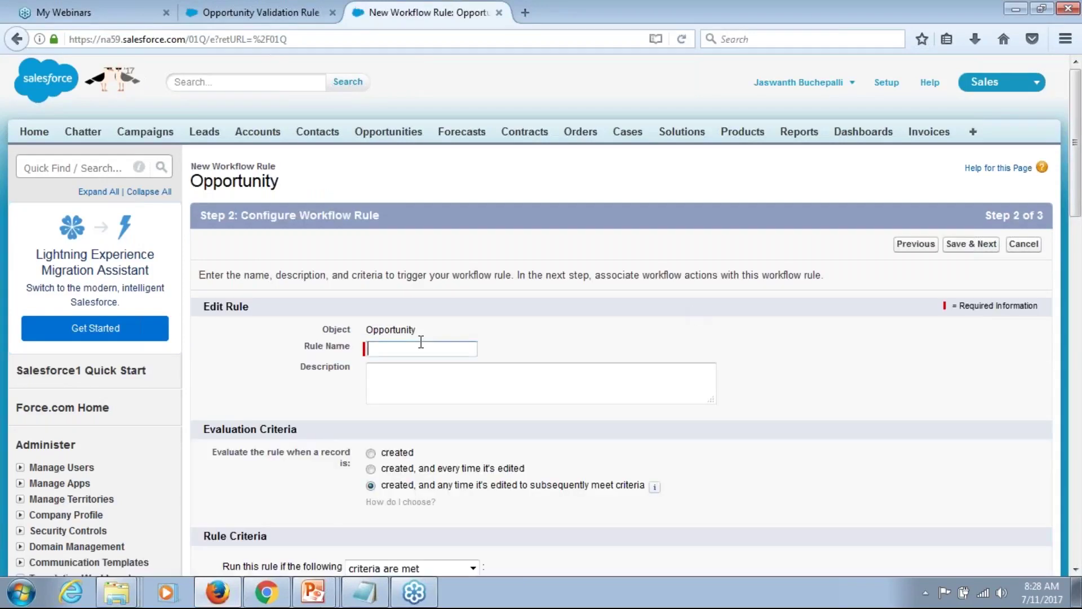
text(WR1)
key(Tab)
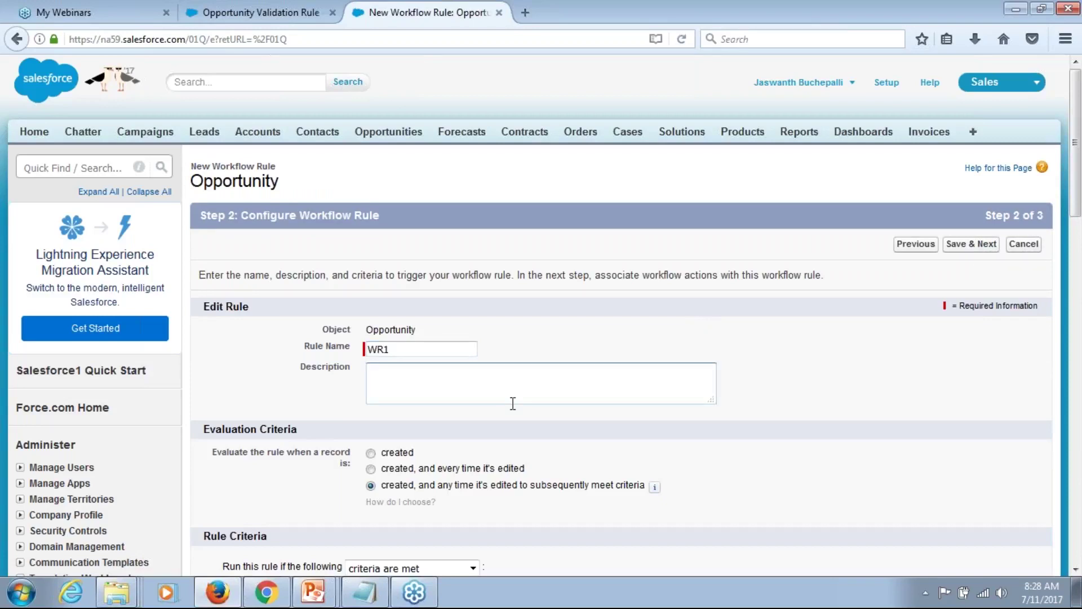
- Go through the three evaluation criteria options and set the rule to evaluate only when a record is created
click(1076, 569)
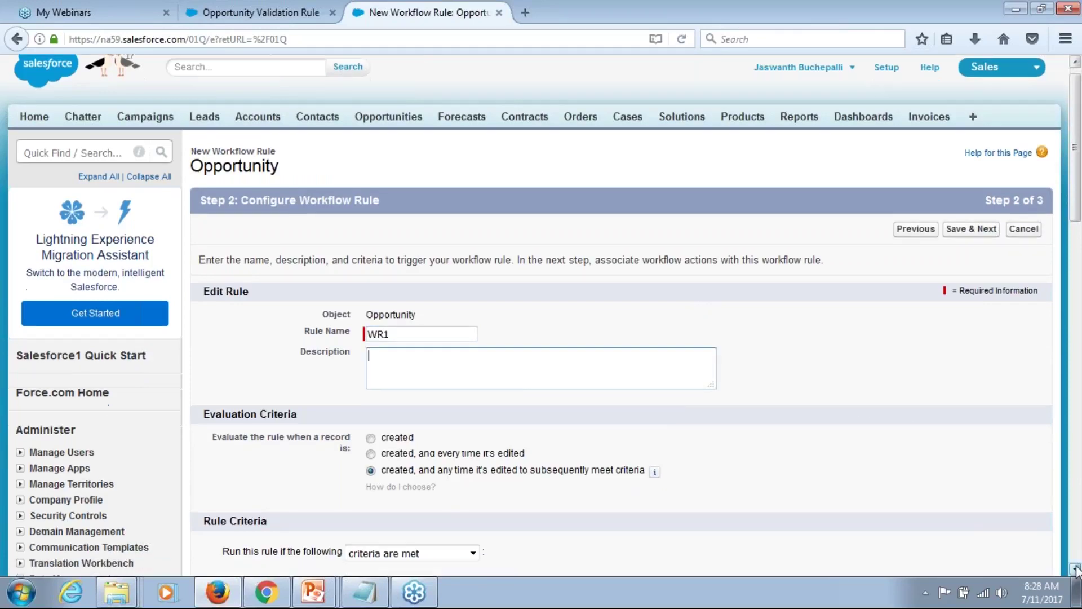
click(1076, 570)
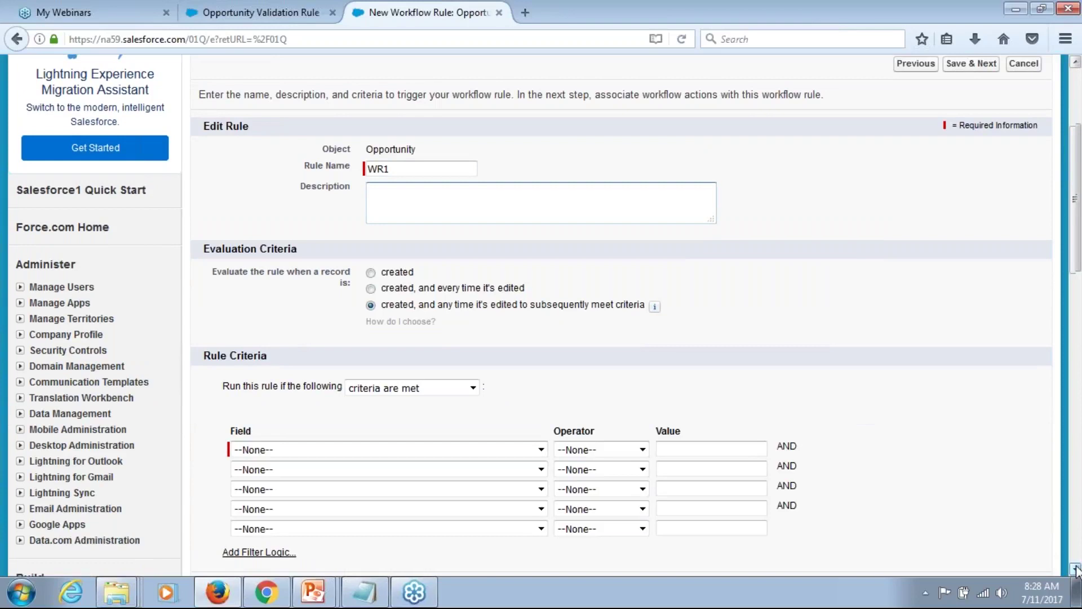
click(370, 273)
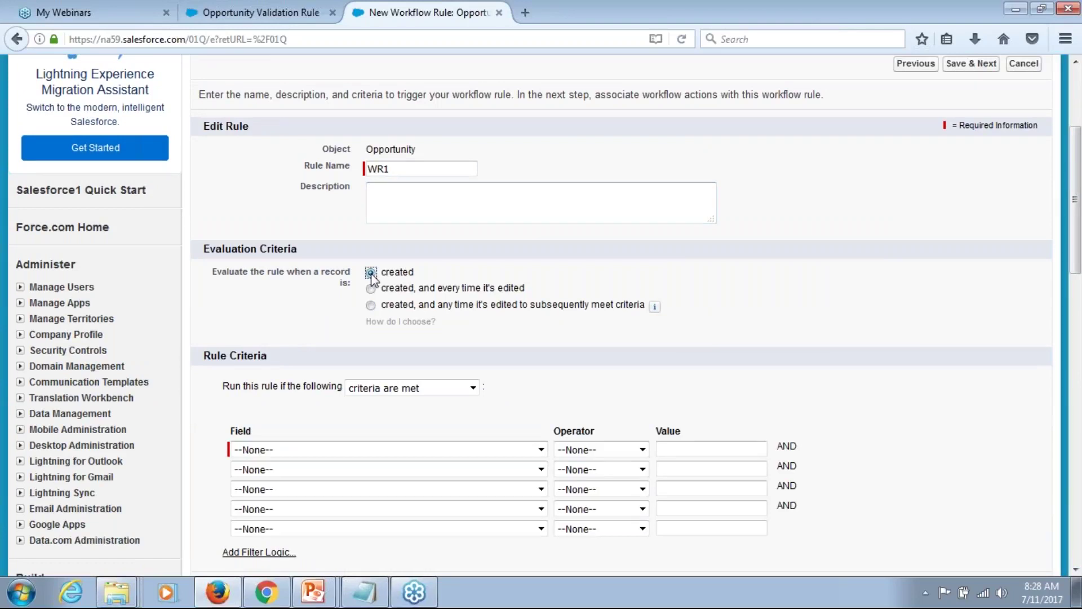
drag(389, 288, 495, 292)
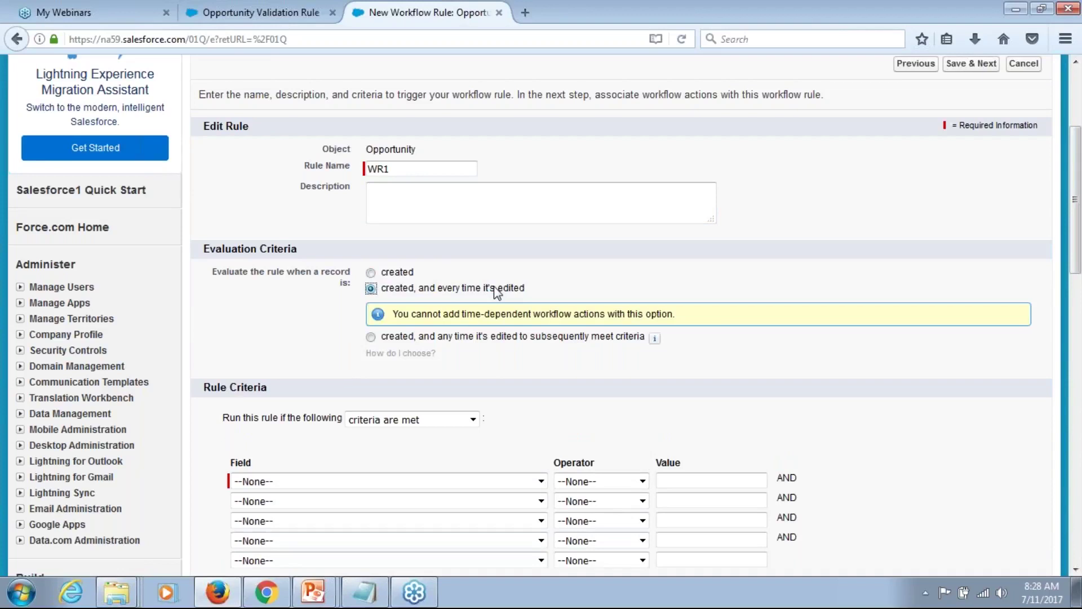
click(370, 337)
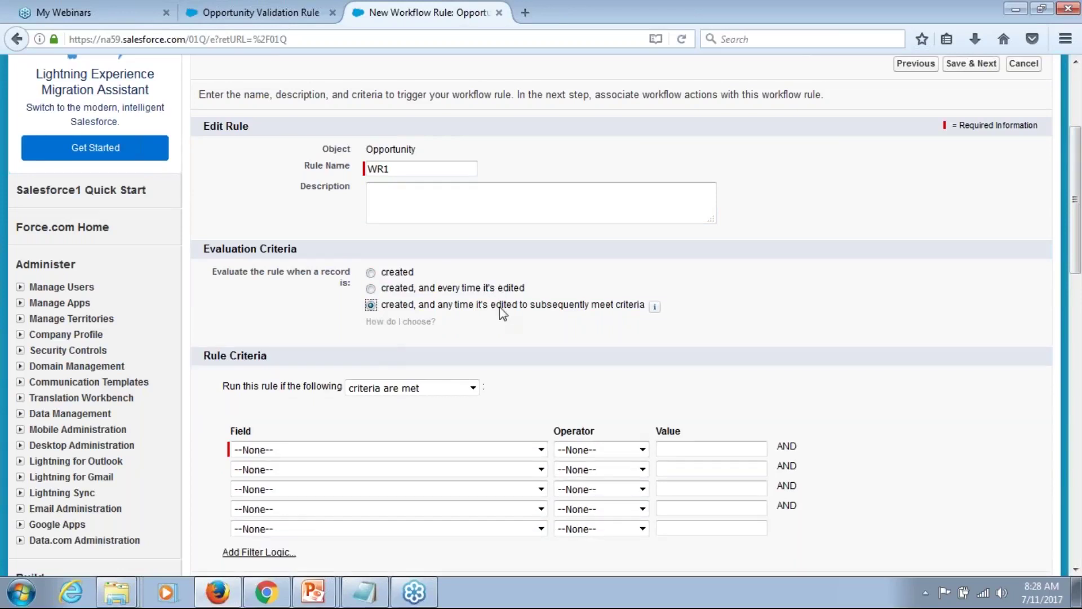
drag(500, 307, 583, 309)
click(371, 273)
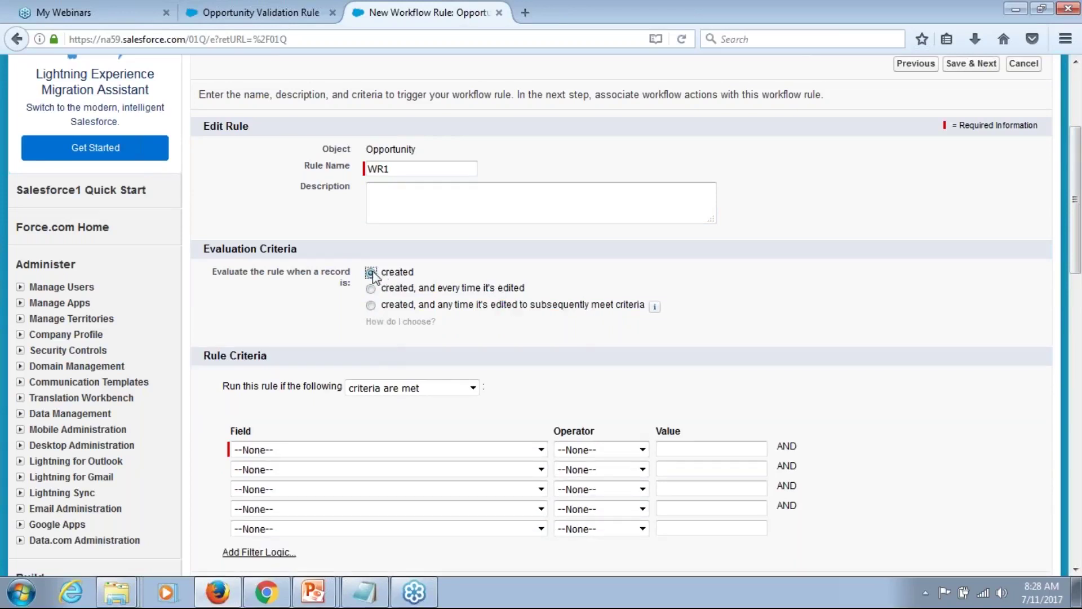
- Check the ways the rule can be run and keep it set to run when the criteria are met
click(285, 324)
scroll(286, 325, down, 1)
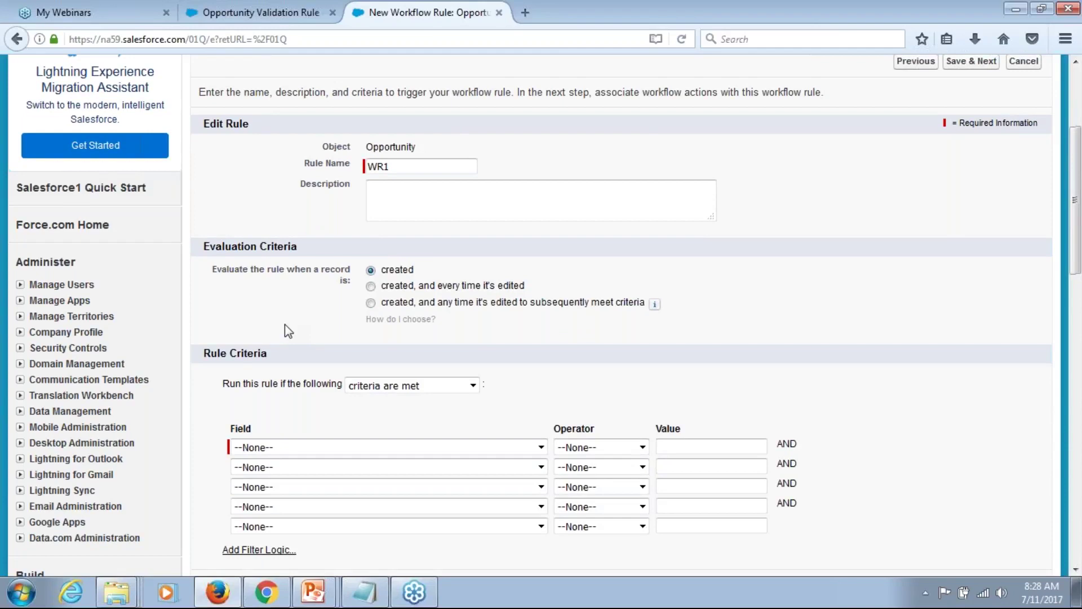
scroll(285, 324, down, 3)
click(459, 206)
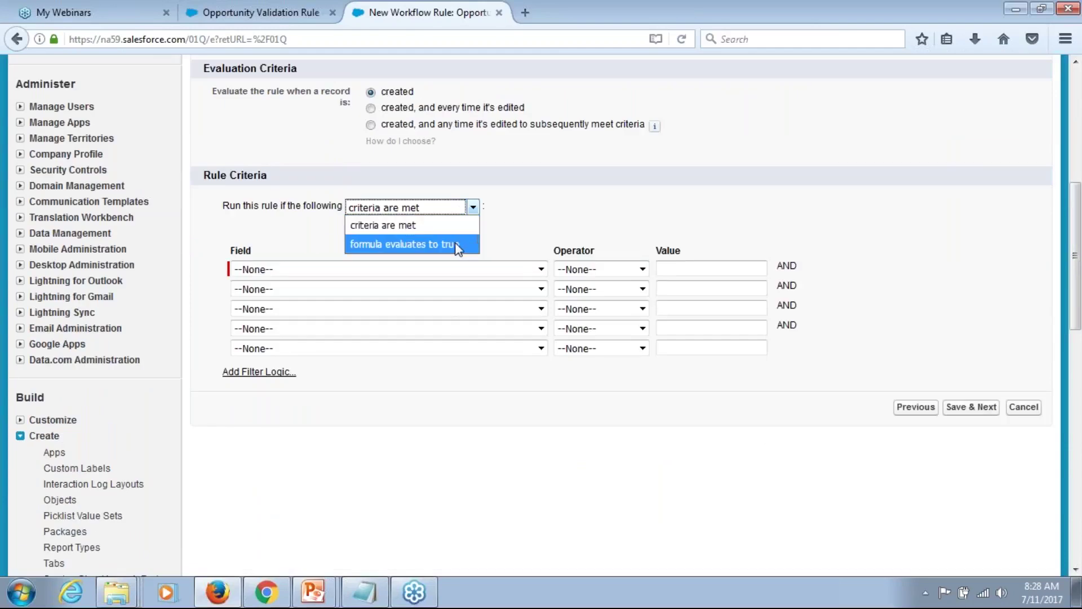
click(321, 234)
click(400, 208)
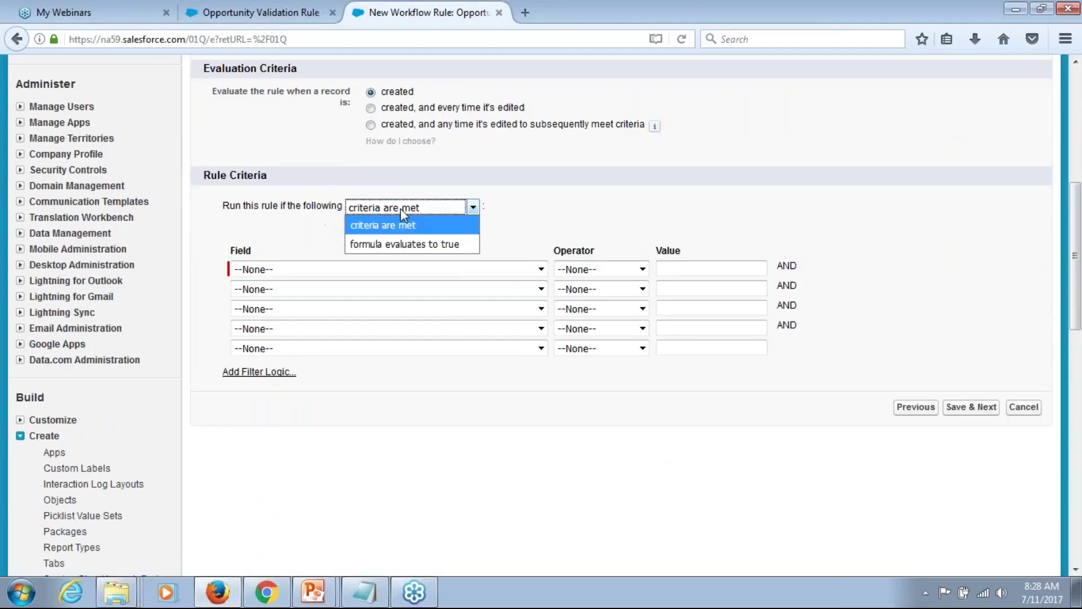
click(397, 225)
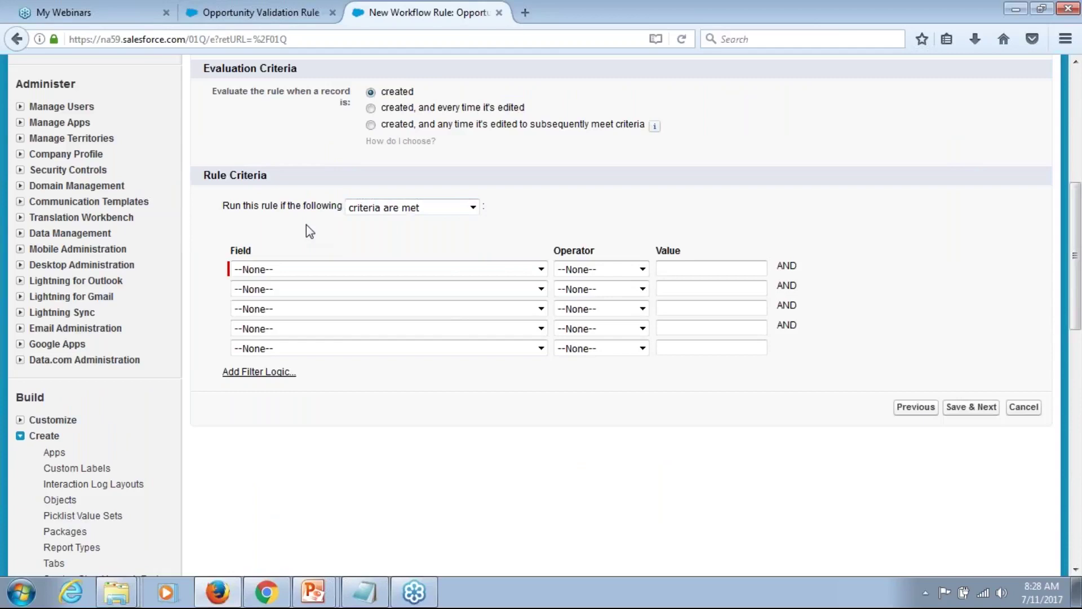
- Set the first rule criterion to Opportunity: Amount greater than 50000 and save to proceed to the workflow actions
click(371, 269)
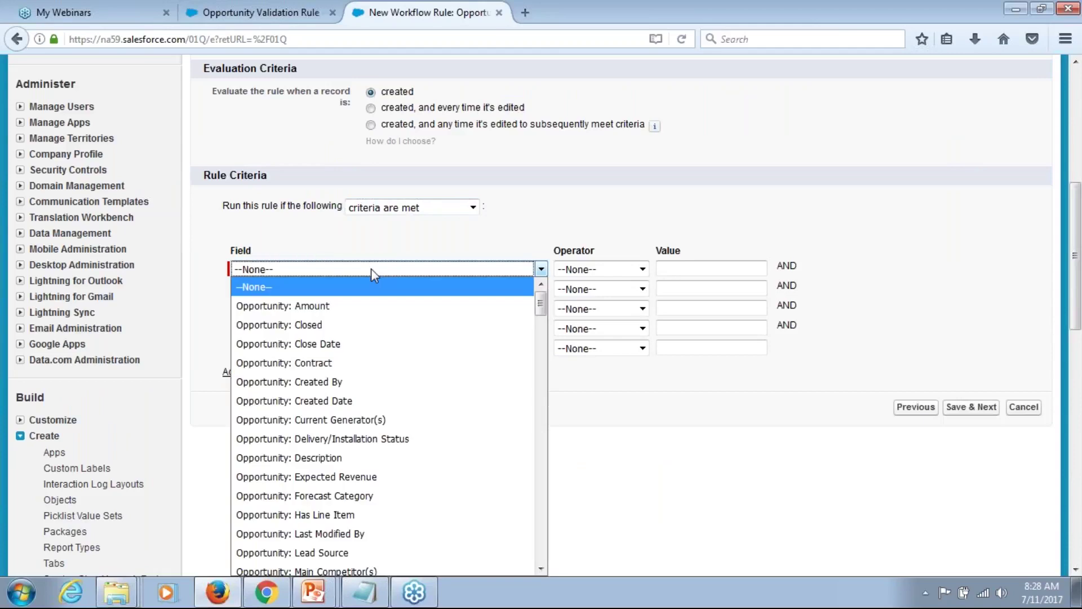
click(369, 305)
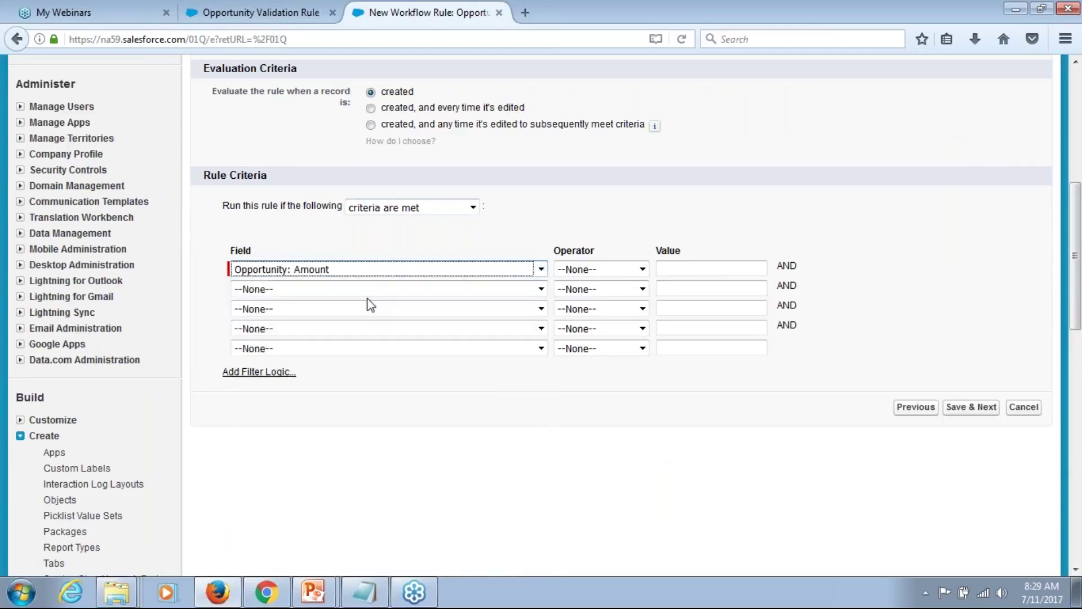
click(642, 270)
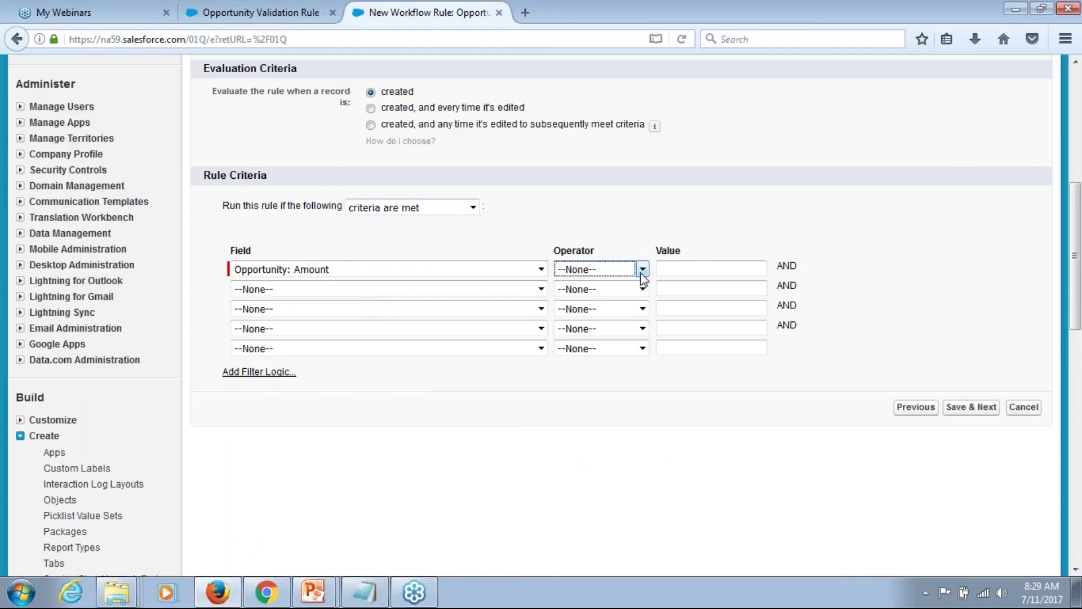
click(620, 417)
click(707, 268)
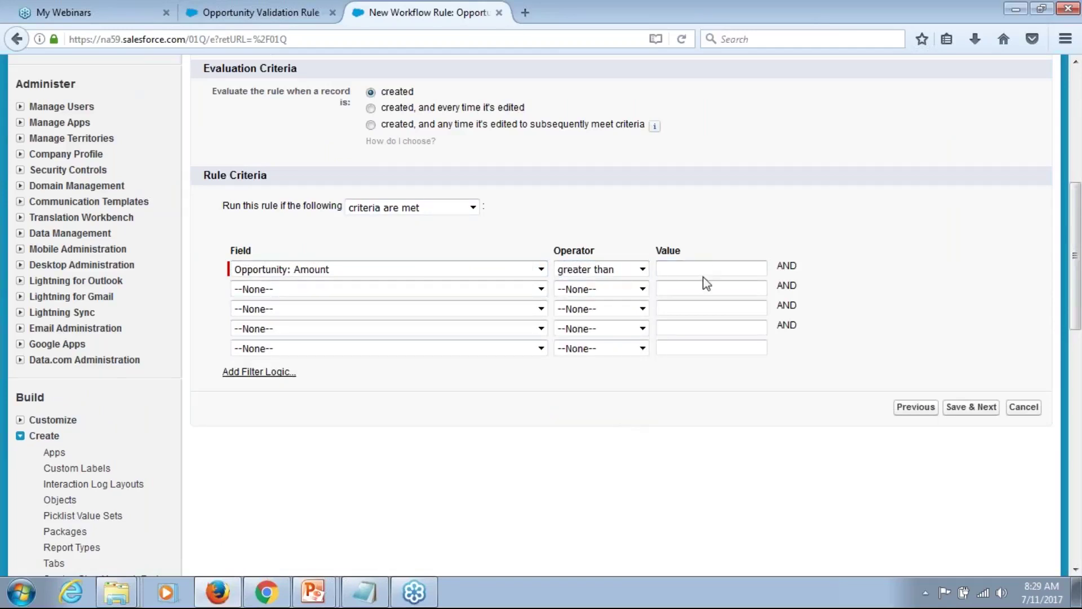
text(50000)
click(982, 411)
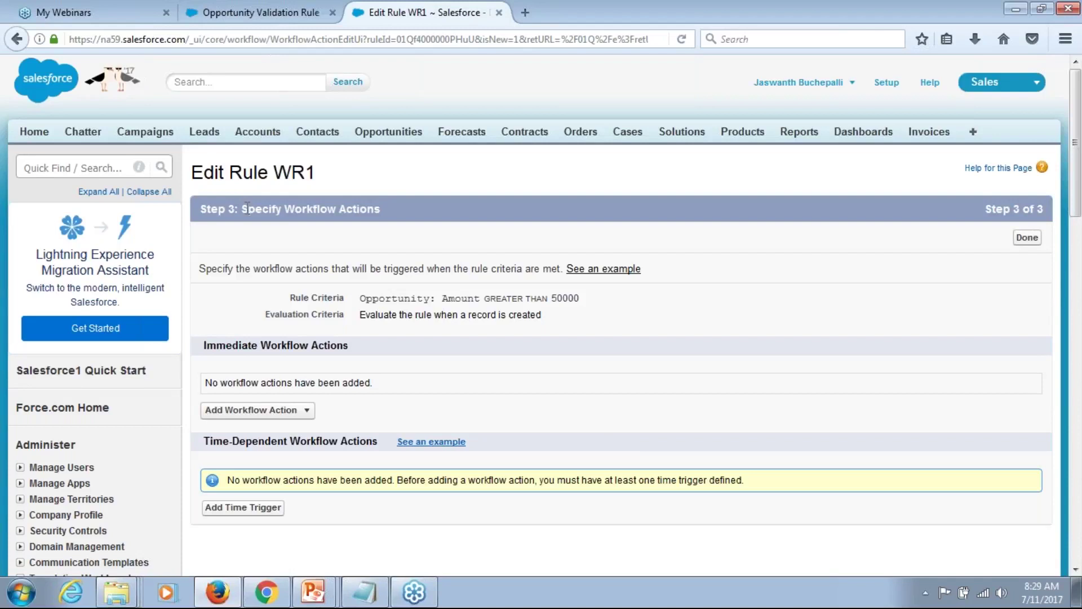
- Review the immediate and time-dependent workflow action sections of rule WR1
drag(247, 209, 381, 210)
click(390, 219)
click(1076, 569)
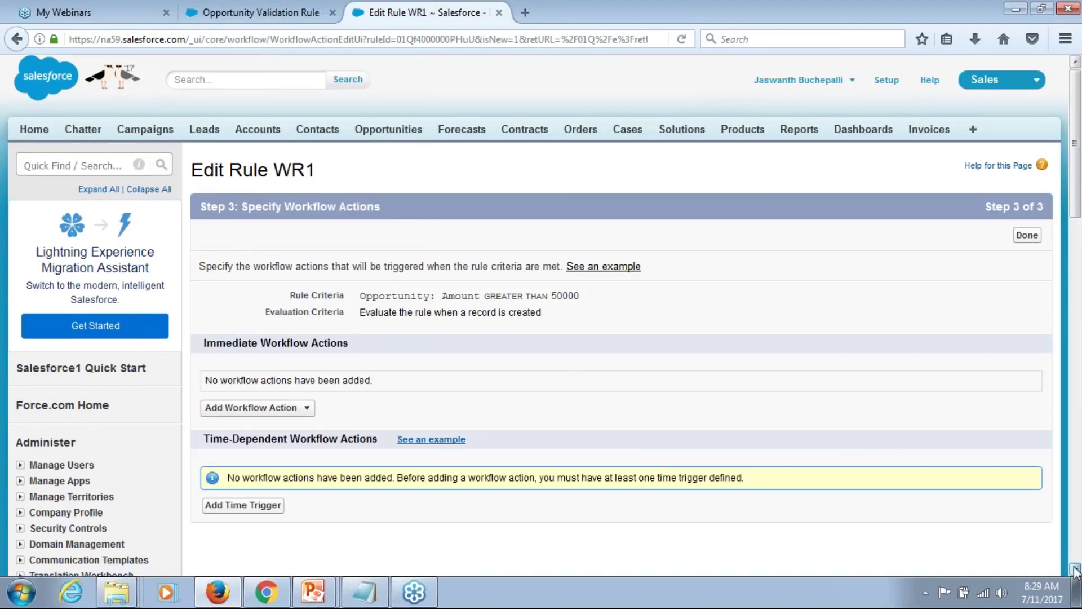
click(1076, 570)
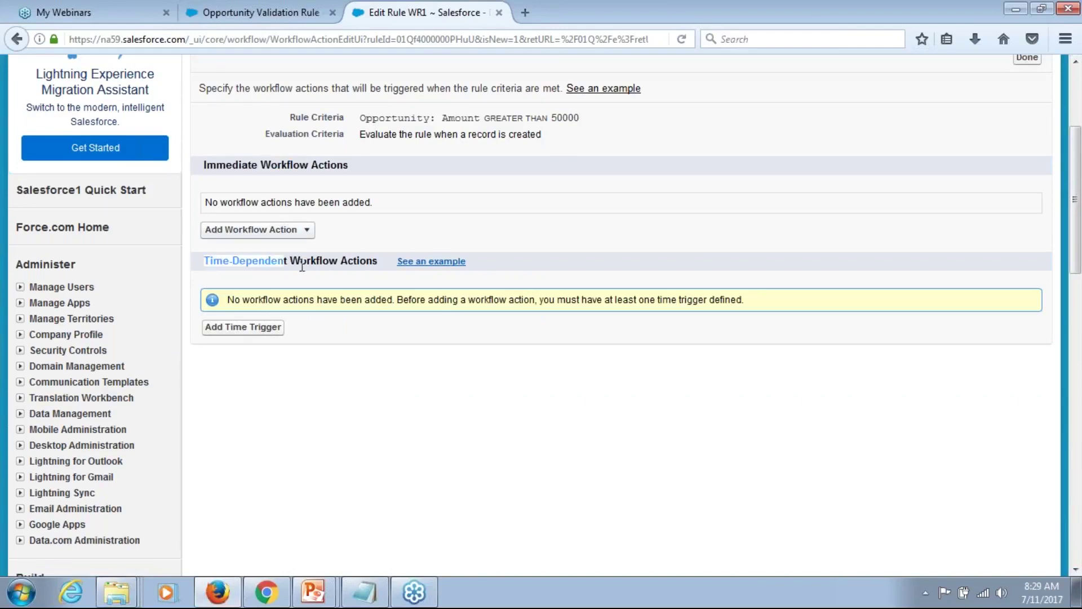
click(307, 232)
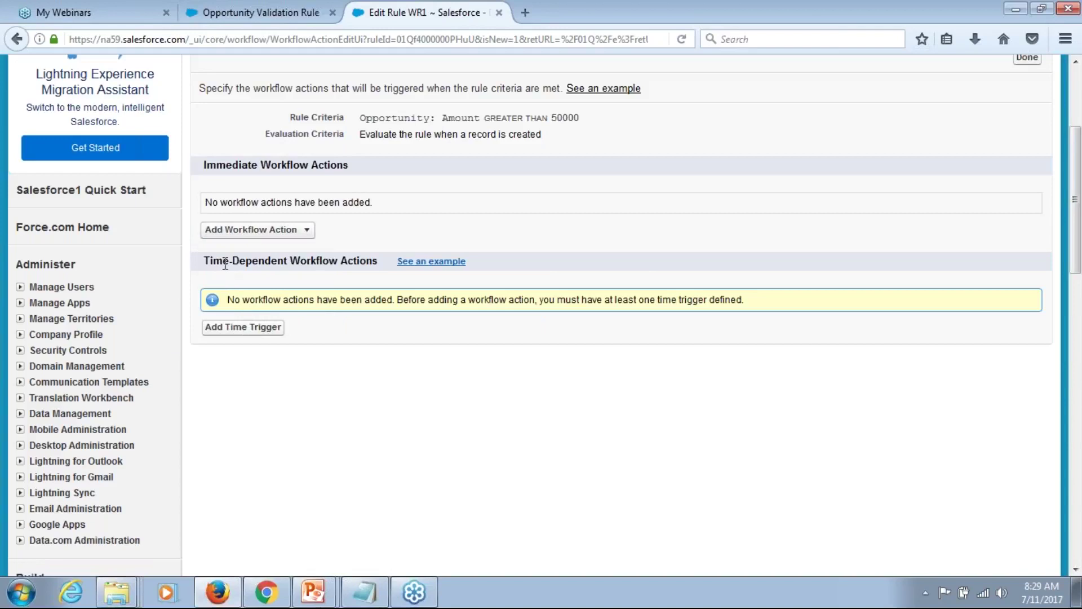
- Add a time trigger to WR1 set to 6 hours after the rule trigger date and save it
click(259, 332)
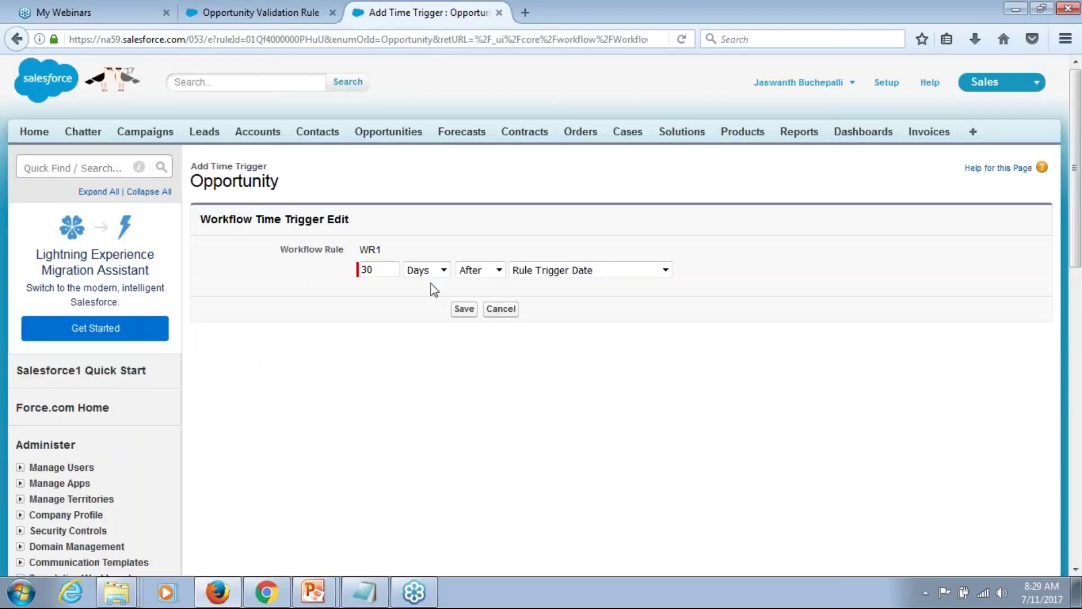
drag(375, 270, 321, 285)
text(66)
key(Tab)
key(Tab)
click(443, 270)
click(423, 288)
click(378, 271)
key(BackSpace)
click(466, 310)
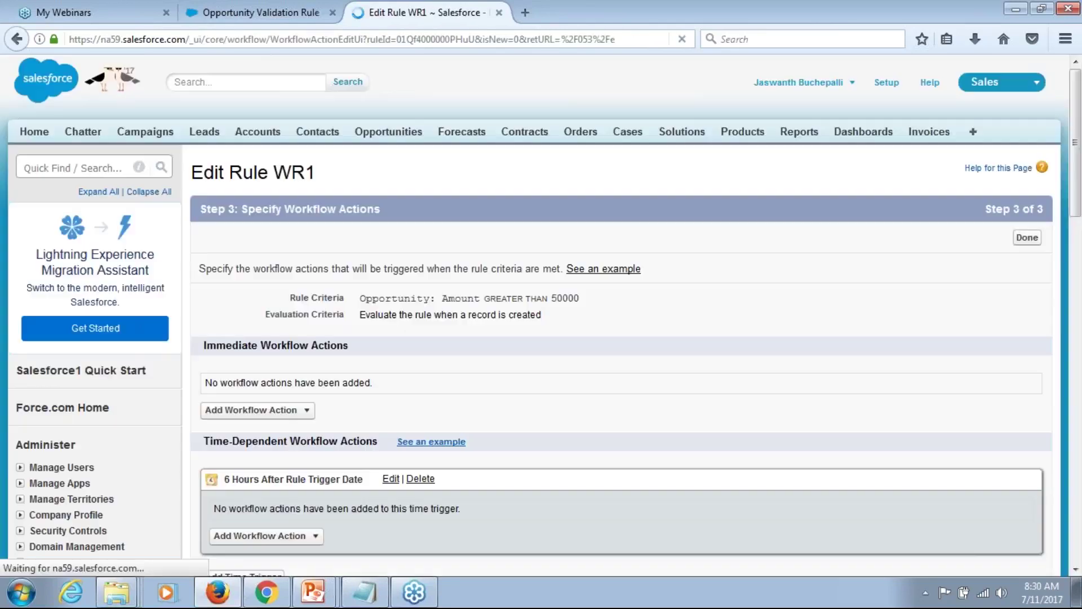
- Review the new time trigger listed under the rule's time-dependent workflow actions
click(1075, 569)
click(1076, 569)
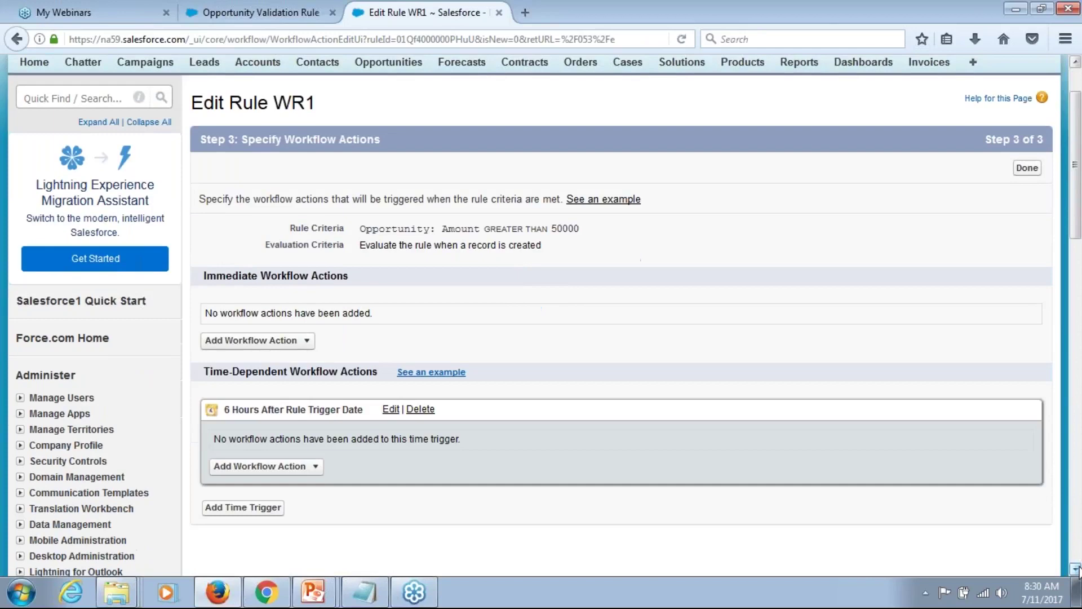
click(1076, 568)
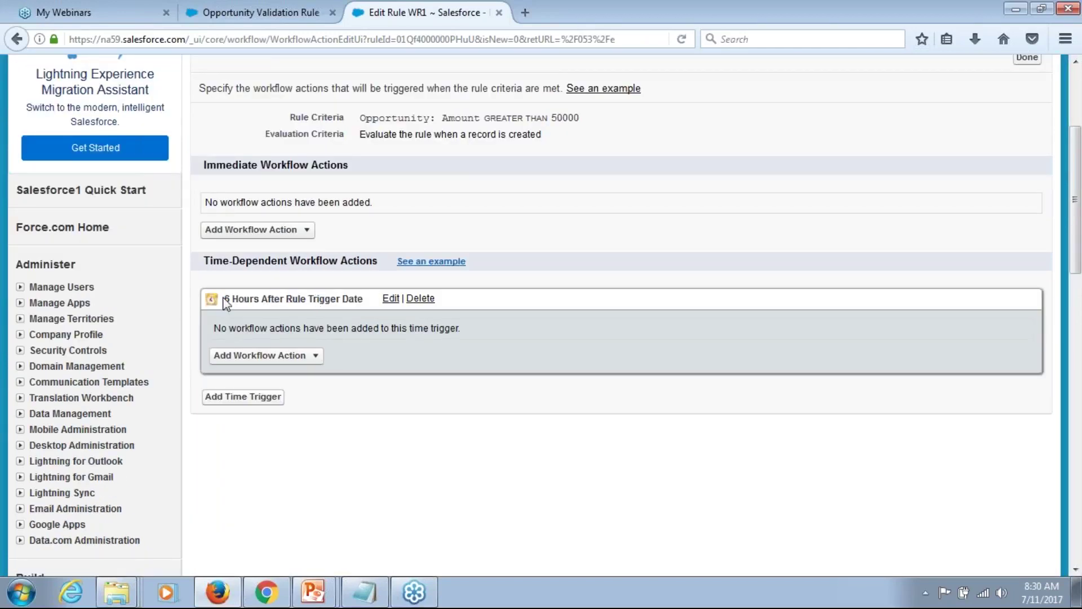
drag(228, 297, 301, 301)
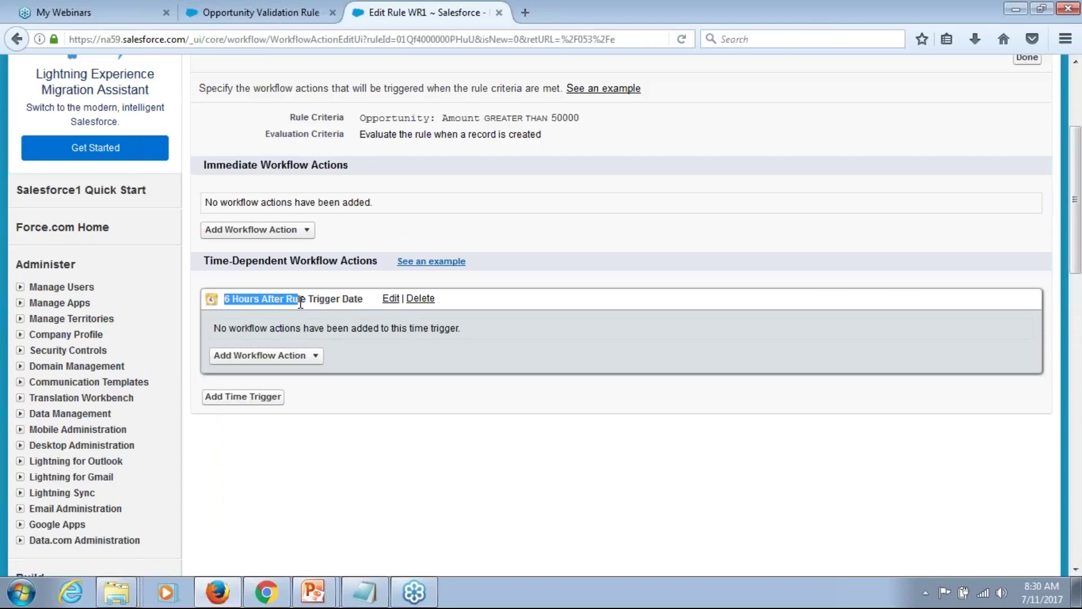
click(283, 302)
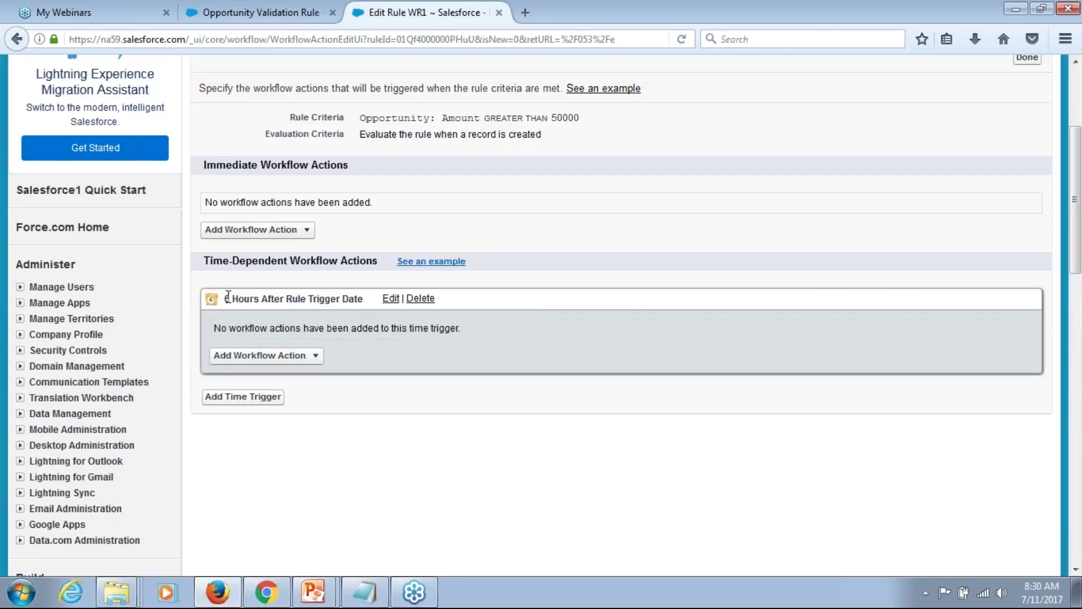
drag(229, 297, 283, 301)
click(285, 301)
- Start a new email alert as an immediate workflow action, with W_Action_1 as its description and unique name
click(308, 232)
click(309, 232)
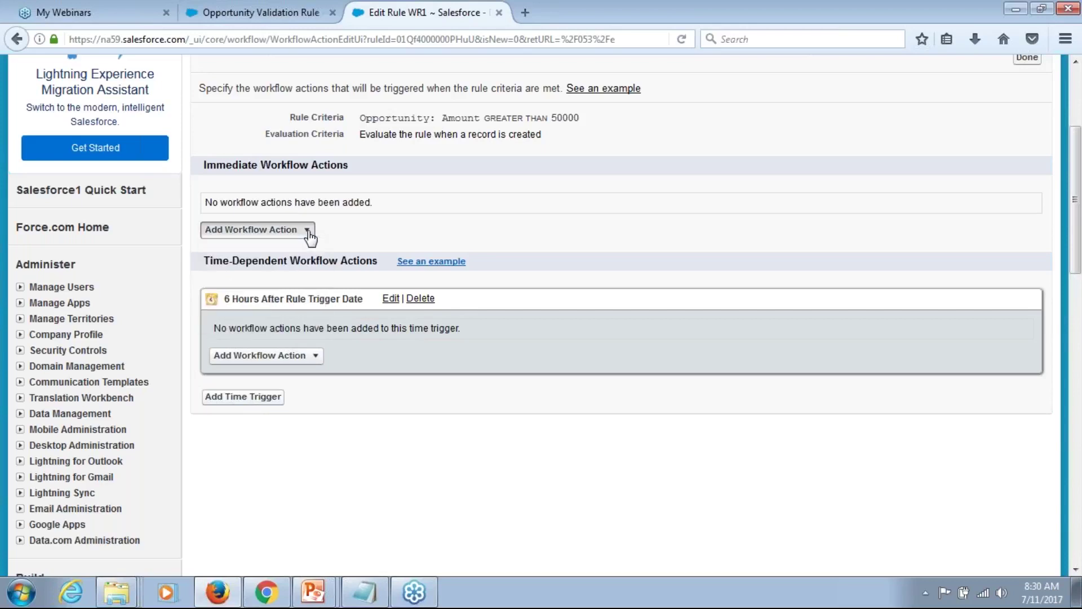
click(309, 233)
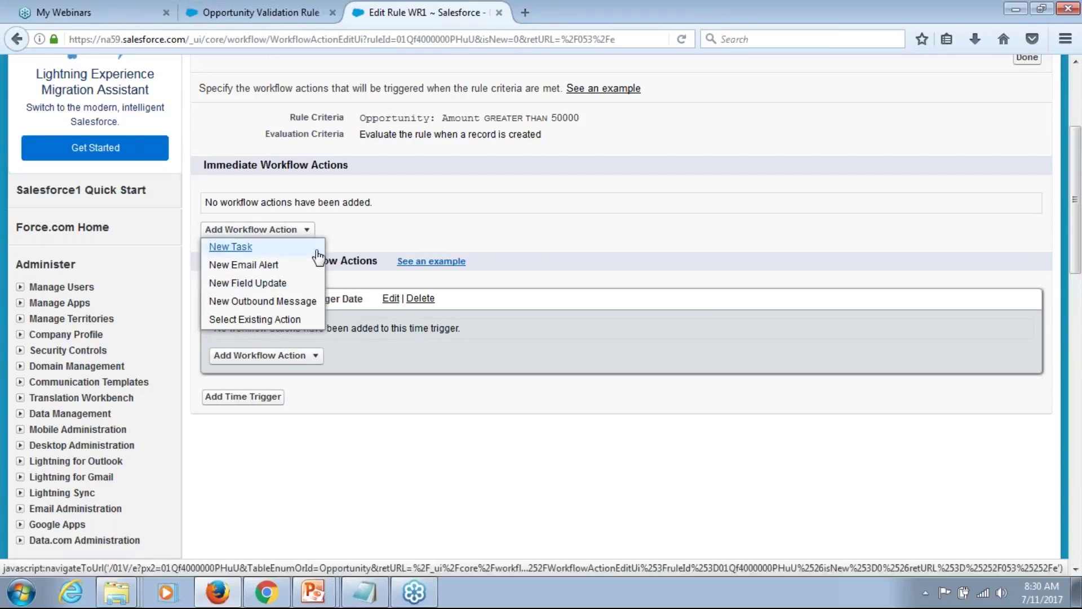
click(231, 246)
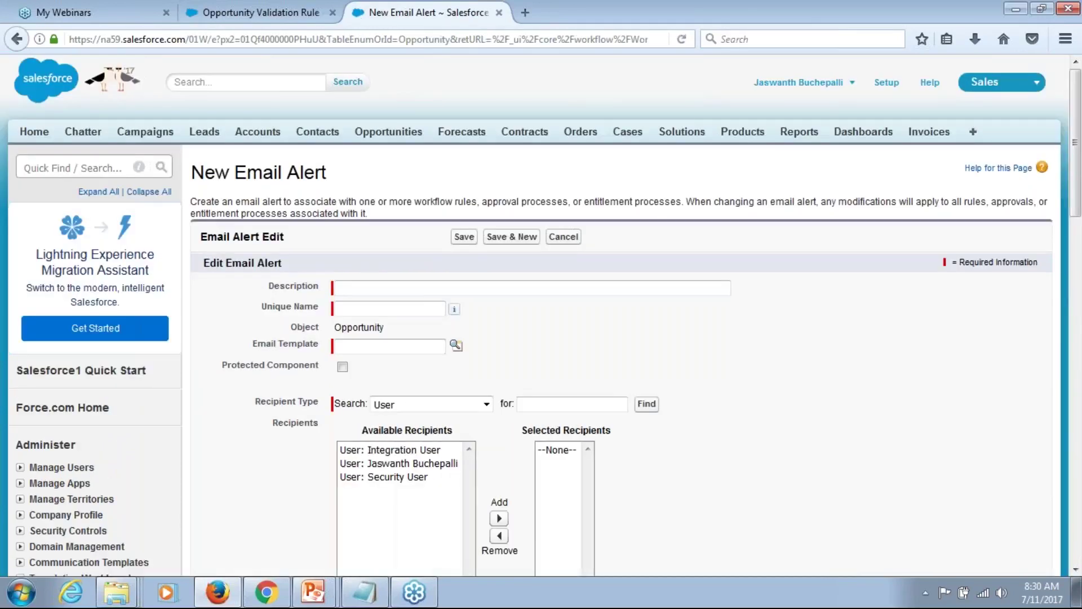
click(394, 289)
text(W)
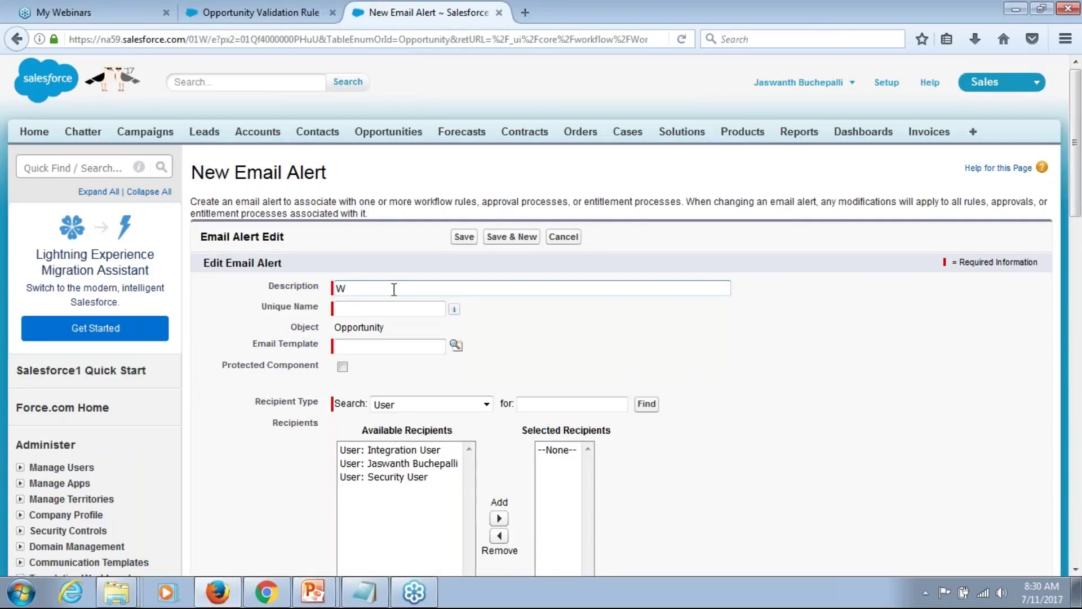
text(_Action_1)
key(Tab)
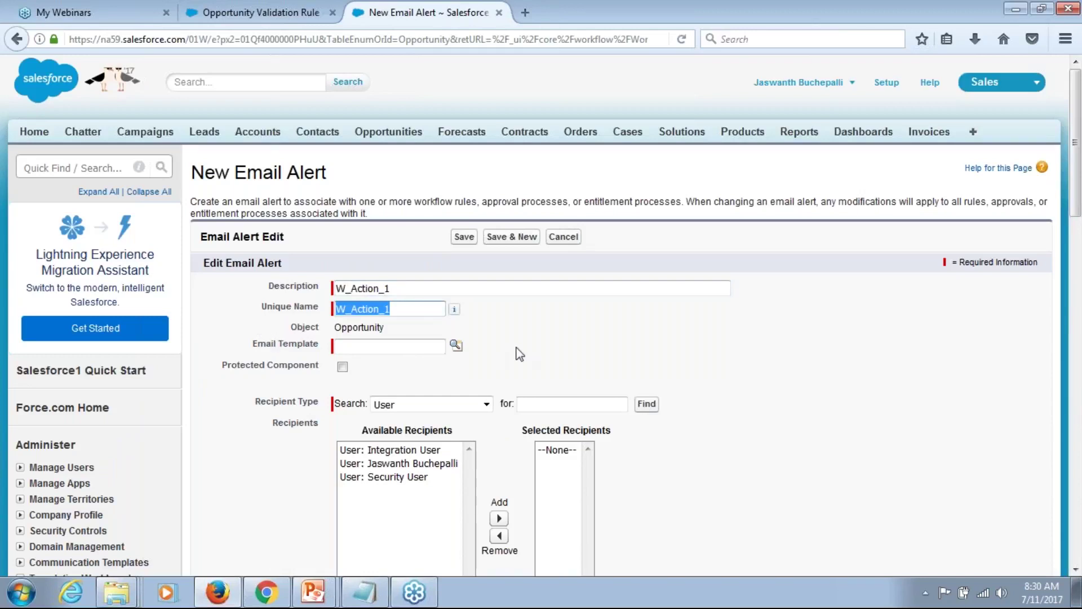
- Browse the email templates available for the alert and find where email templates are managed under Communication Templates in Setup
click(456, 346)
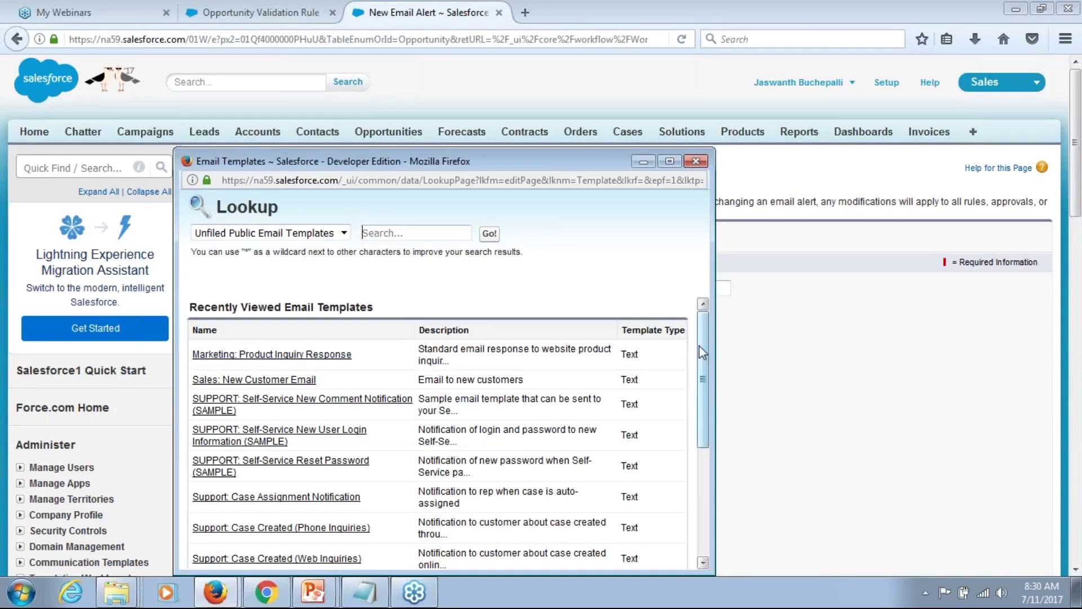
drag(699, 345, 706, 460)
click(696, 162)
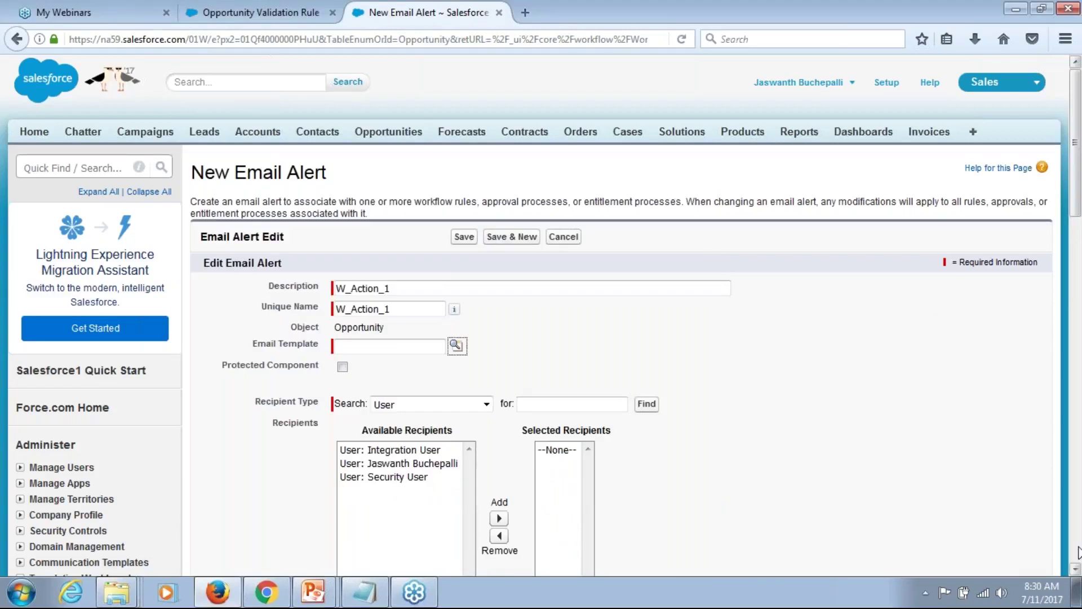
click(1075, 568)
click(1075, 569)
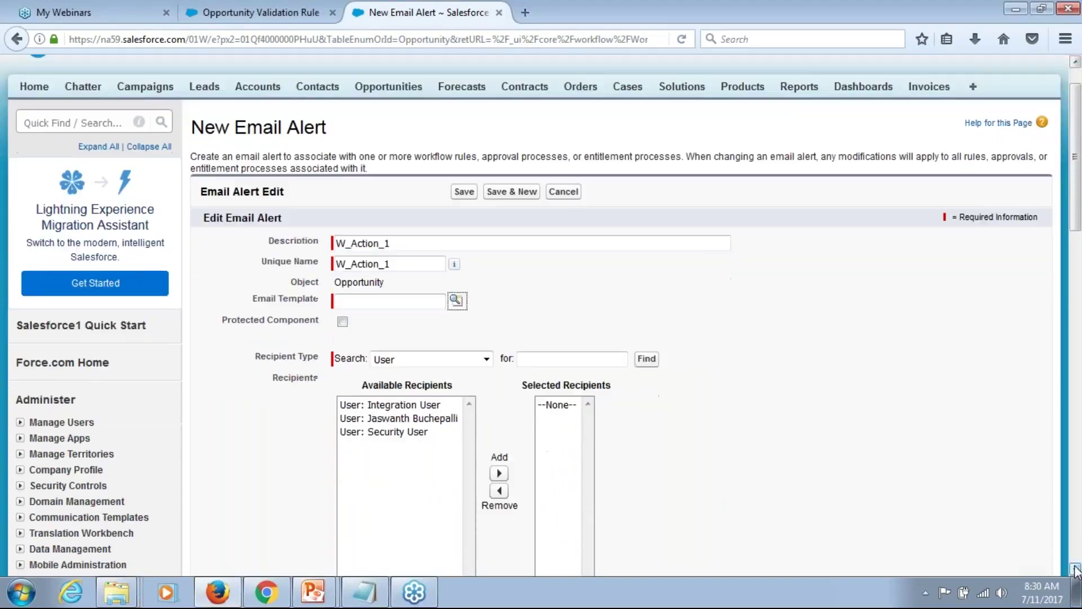
scroll(724, 451, down, 3)
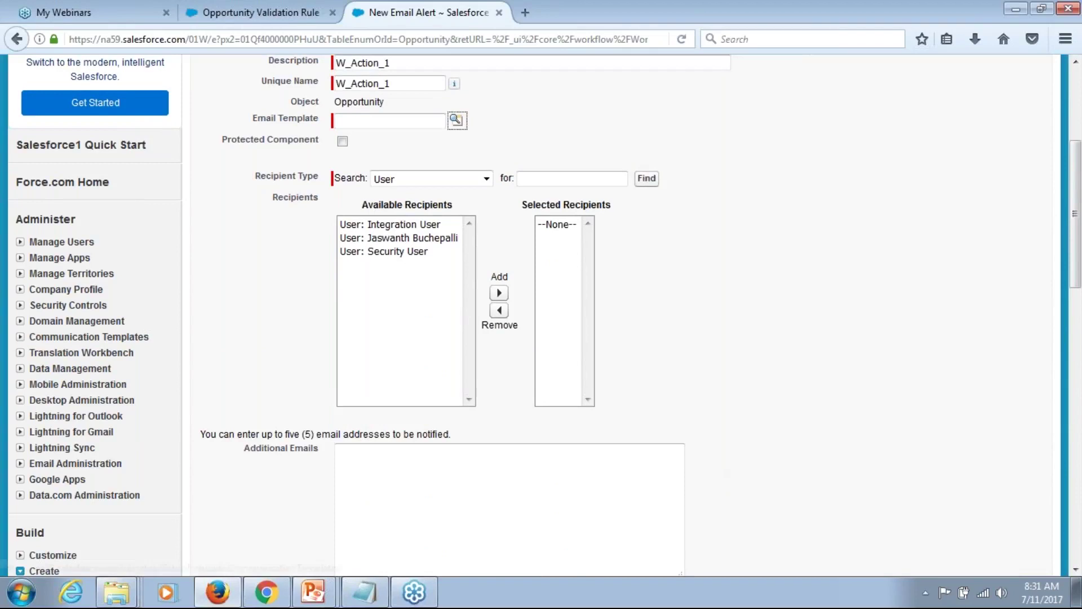
click(21, 337)
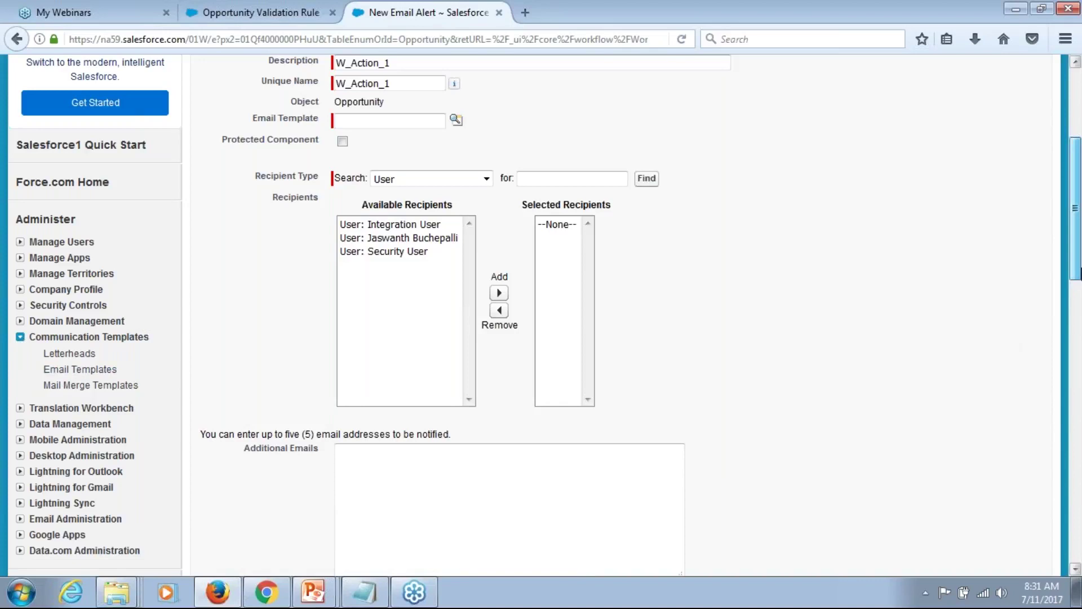
scroll(1050, 216, up, 3)
scroll(1046, 206, up, 1)
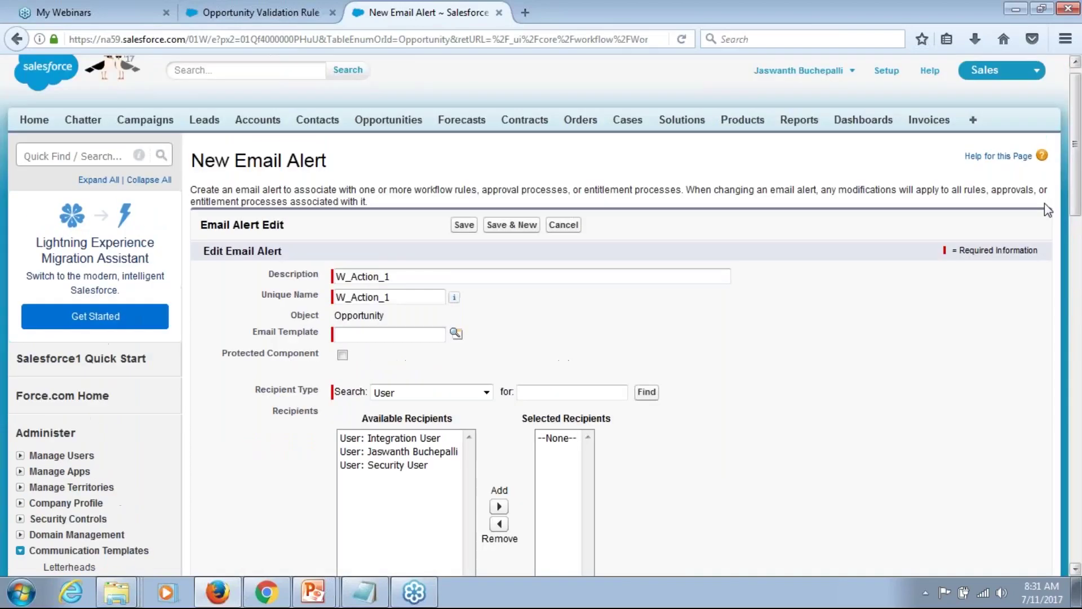
- Choose the Marketing: Product Inquiry Response email template and add the Opportunity Owner as the alert's recipient
click(458, 334)
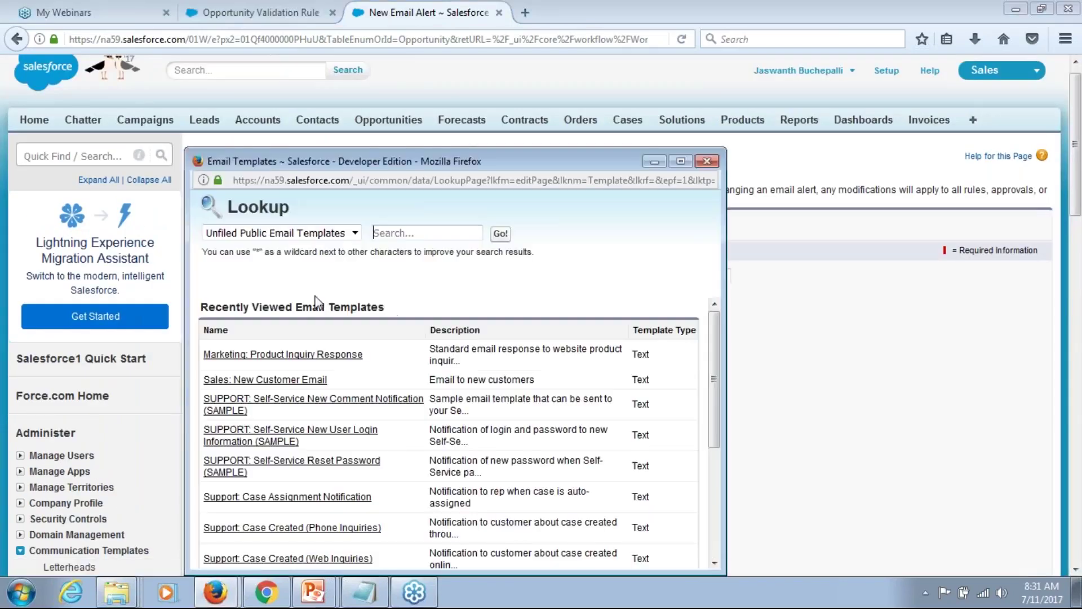
click(283, 354)
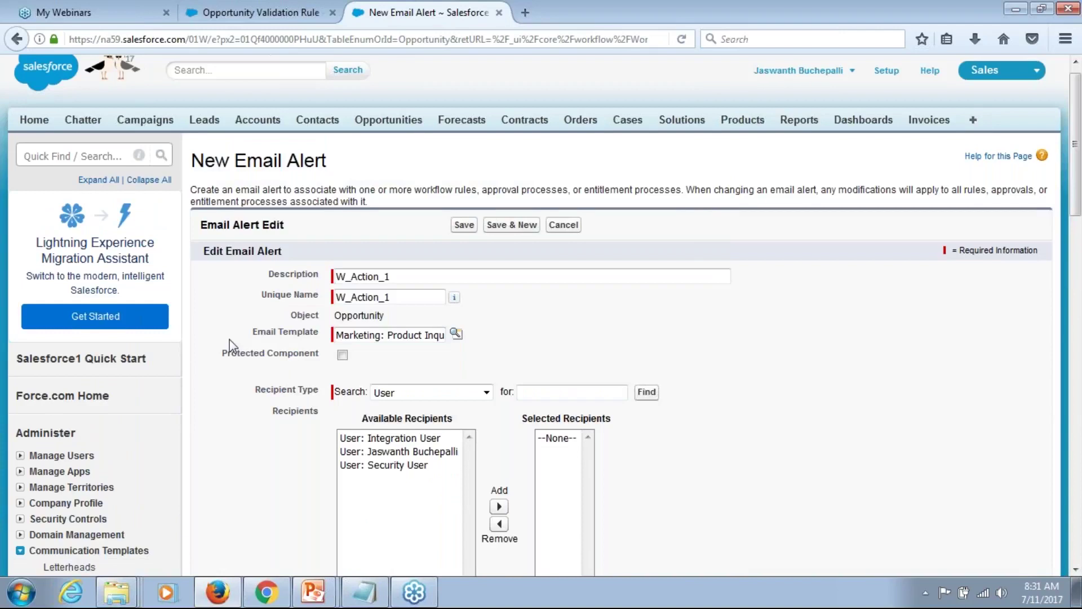
scroll(230, 341, down, 1)
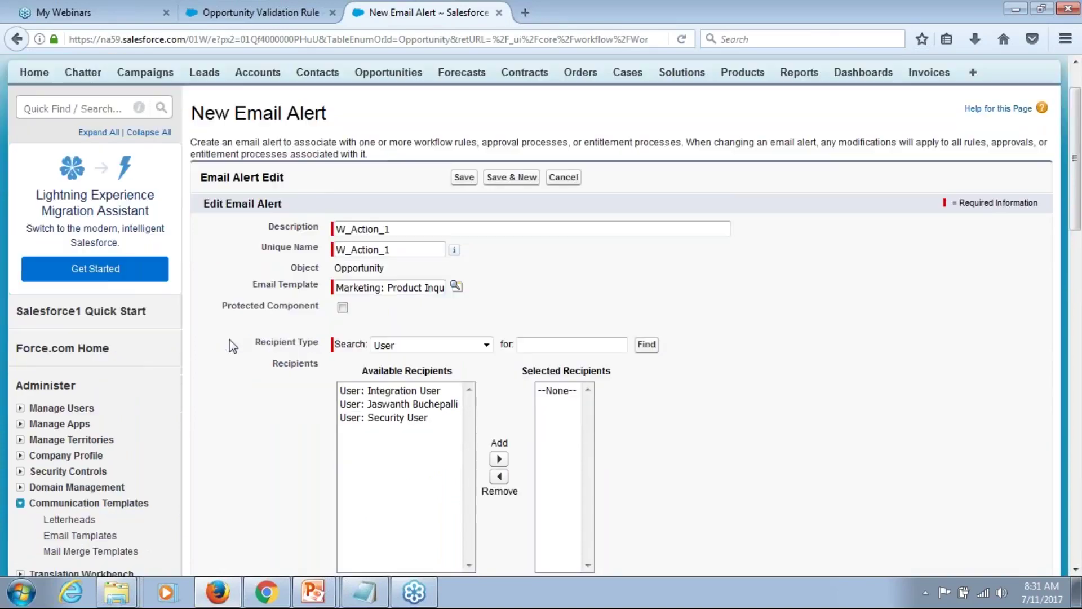
scroll(229, 340, down, 3)
click(396, 216)
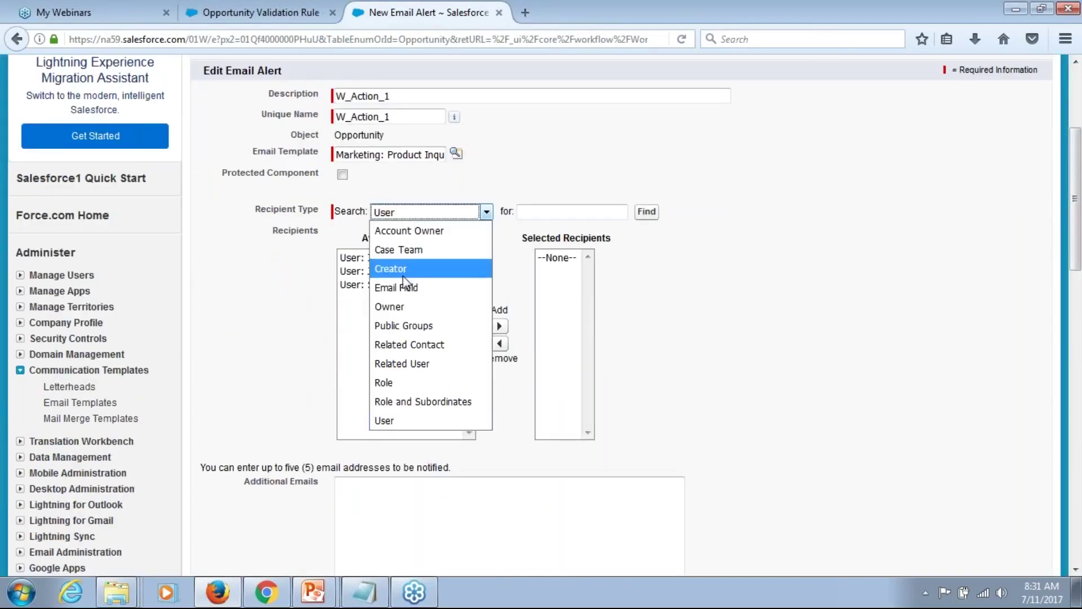
click(411, 307)
click(404, 259)
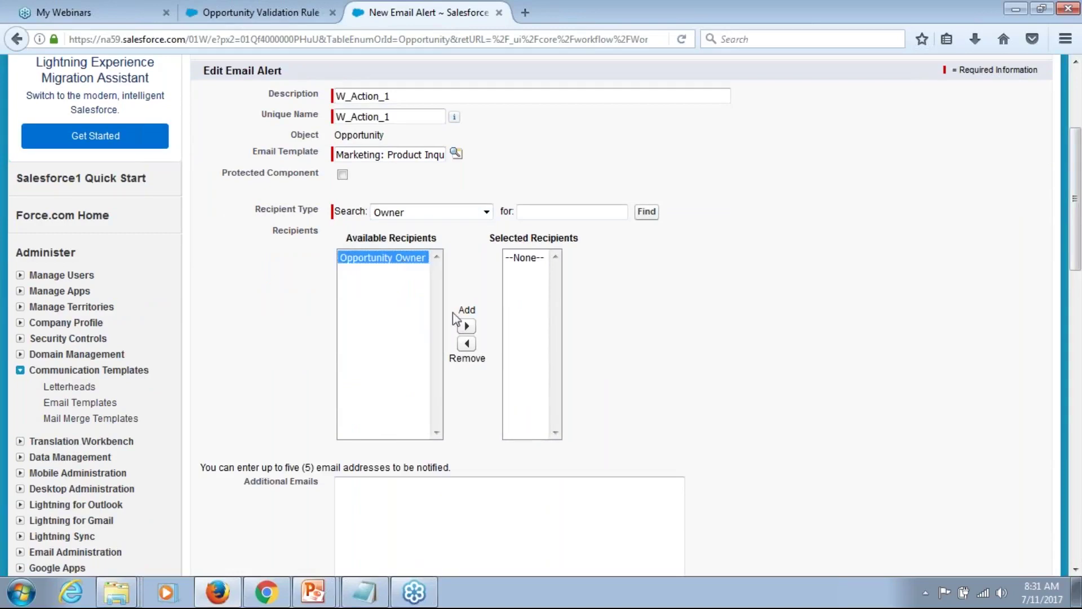
click(465, 327)
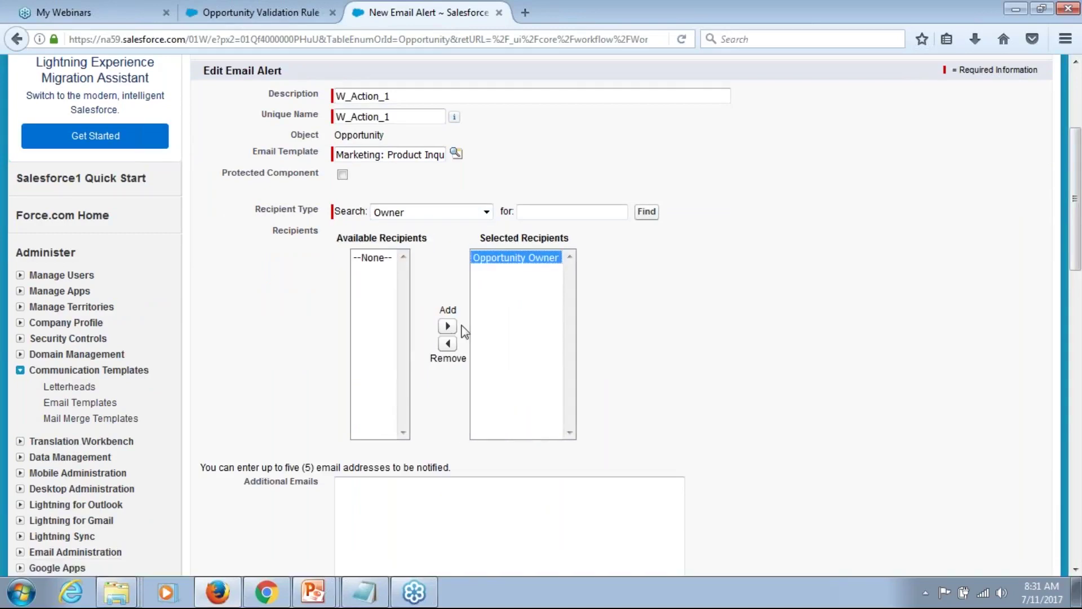
- Review the recipient types and additional email field, keep the Opportunity Owner as recipient, and save the W_Action_1 email alert
click(485, 212)
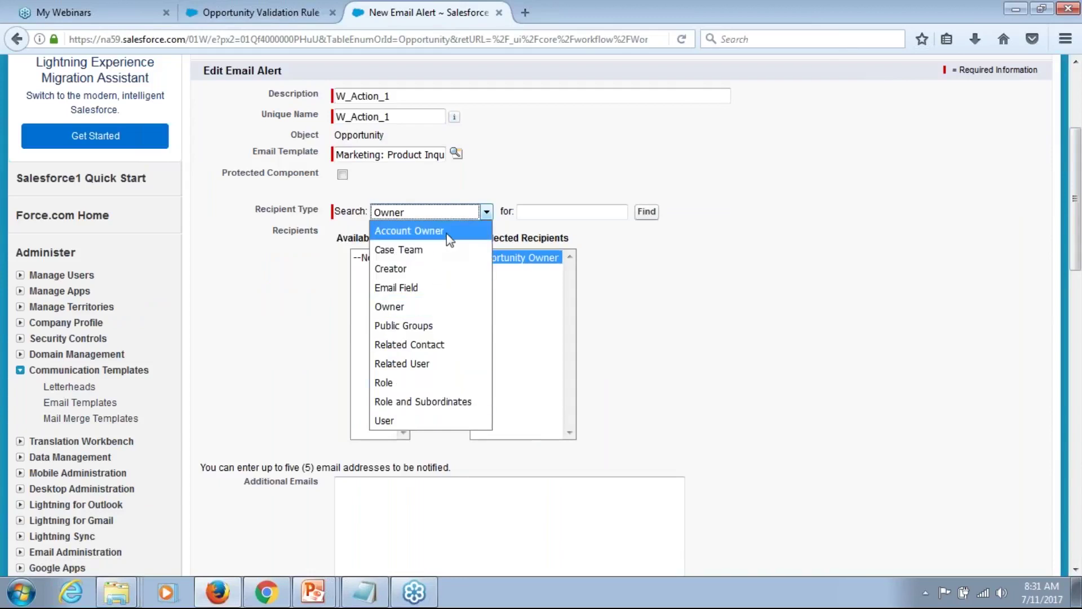
click(588, 270)
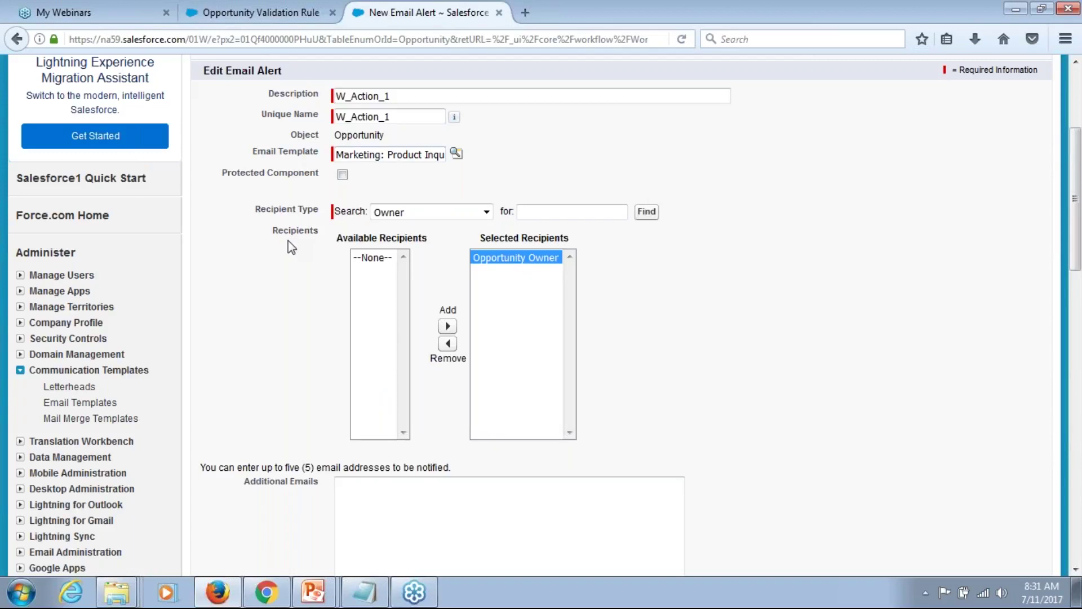
scroll(288, 247, down, 1)
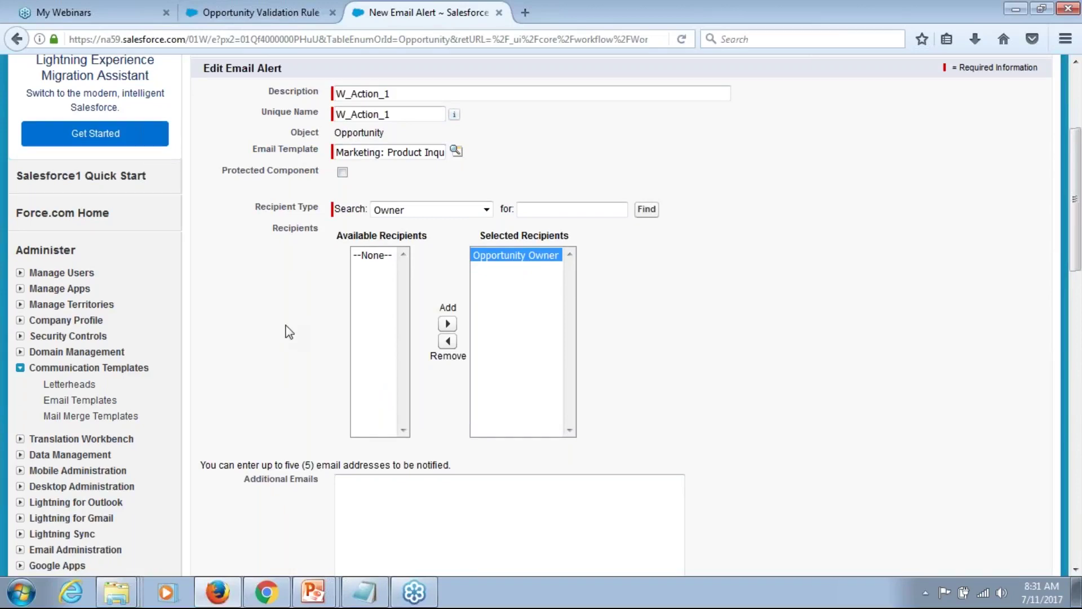
scroll(288, 332, down, 3)
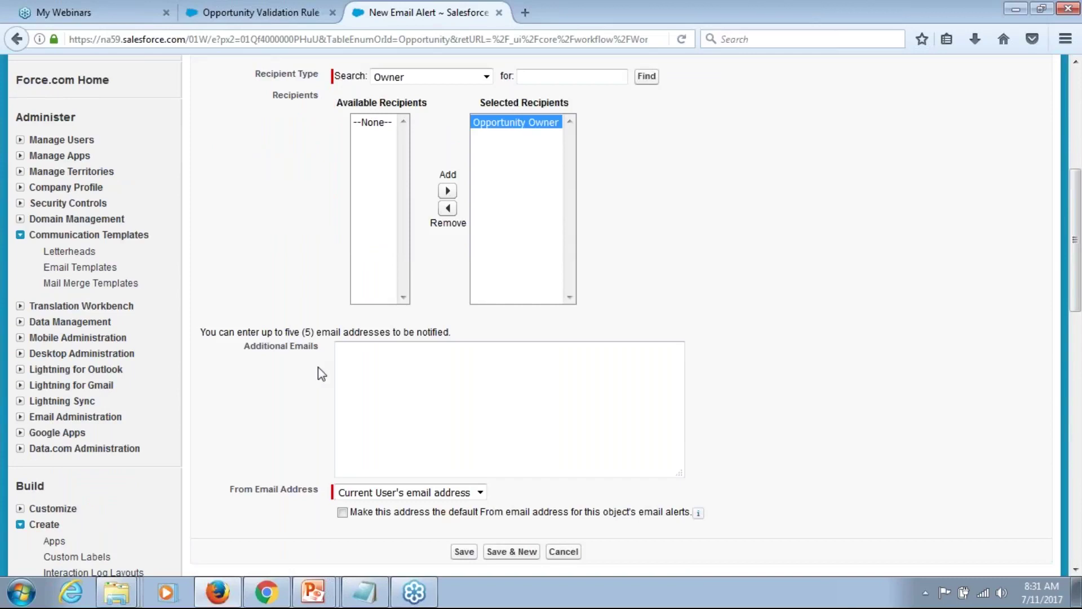
click(380, 365)
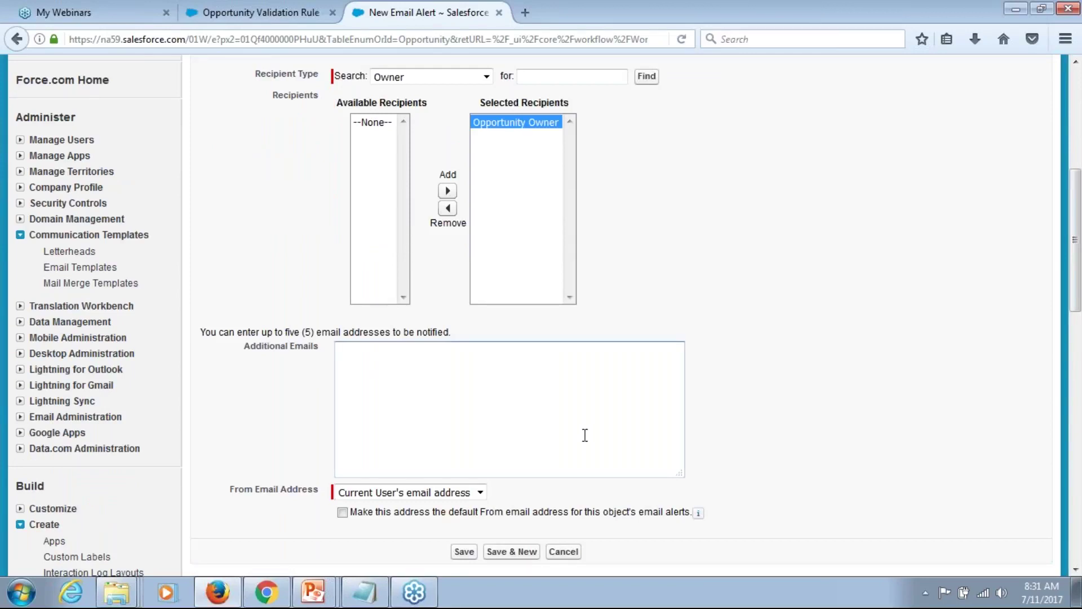
click(463, 551)
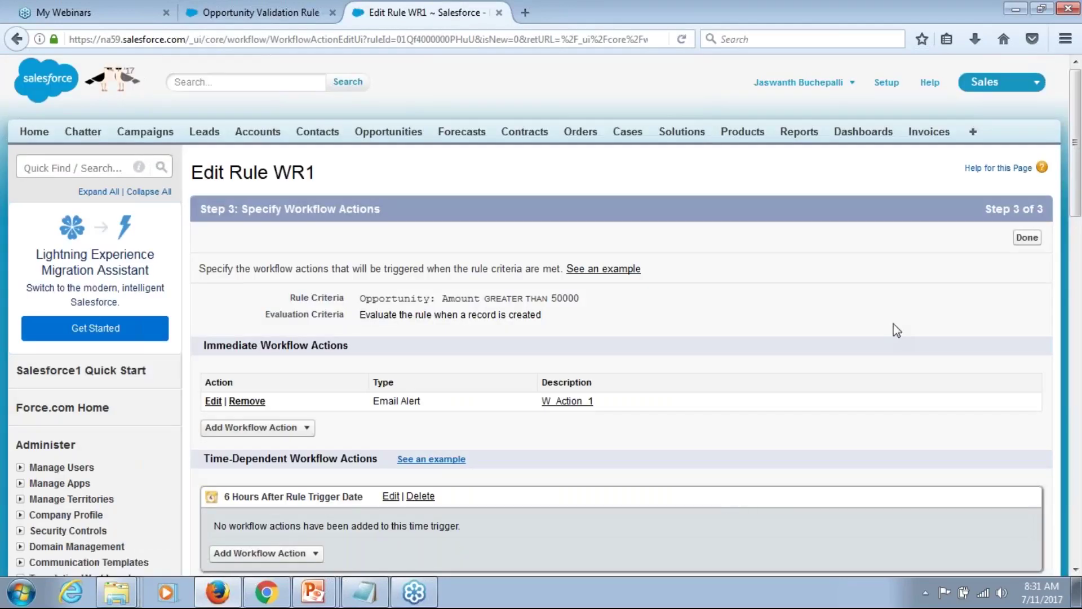
- Check the immediate and time-dependent actions of rule WR1 and finish specifying its workflow actions
click(1076, 569)
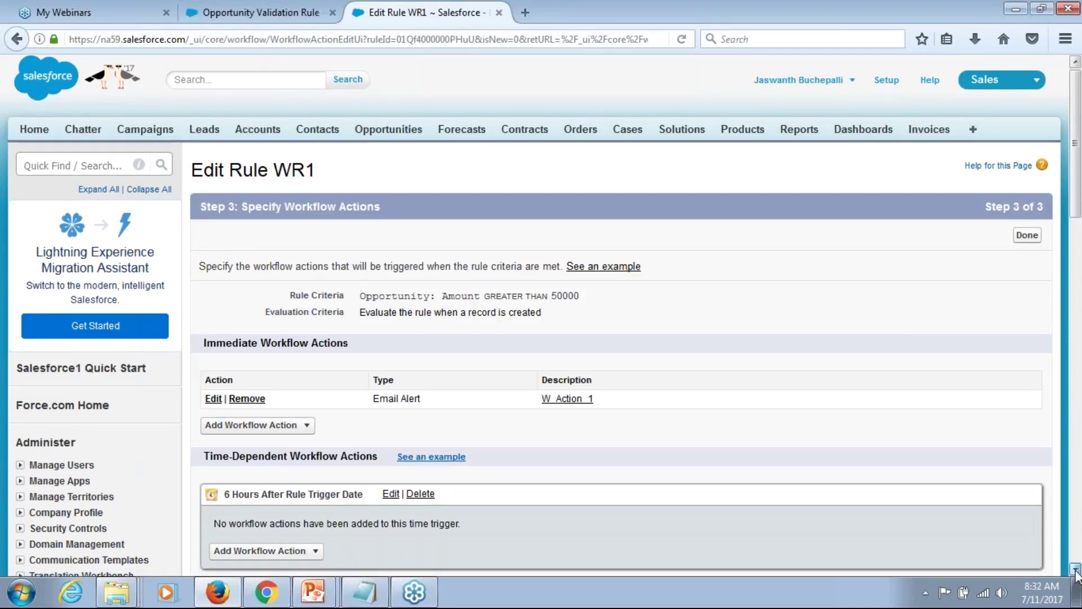
click(1076, 569)
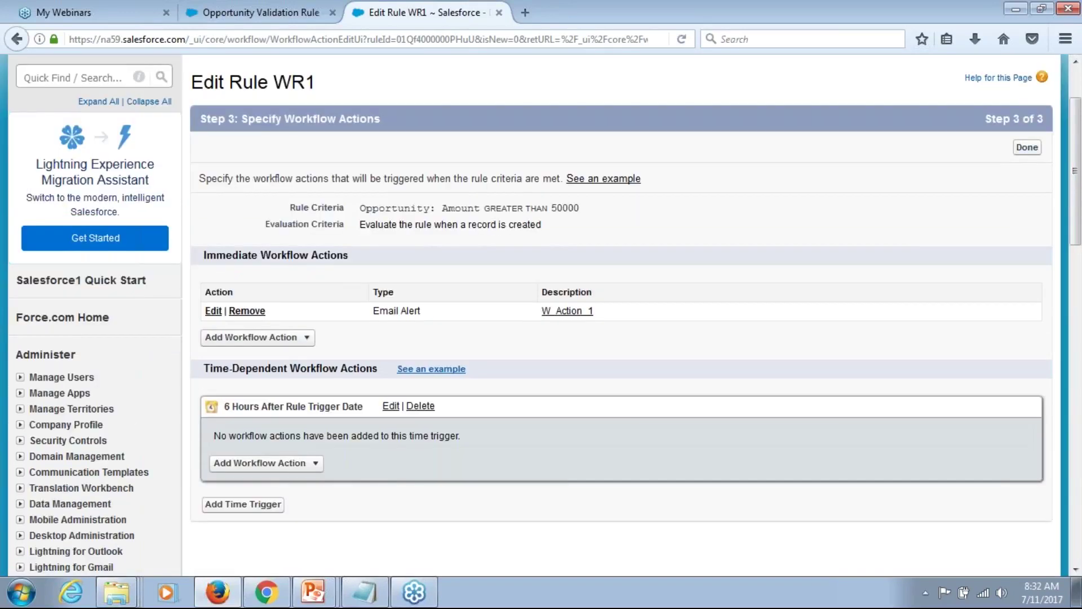
click(1027, 147)
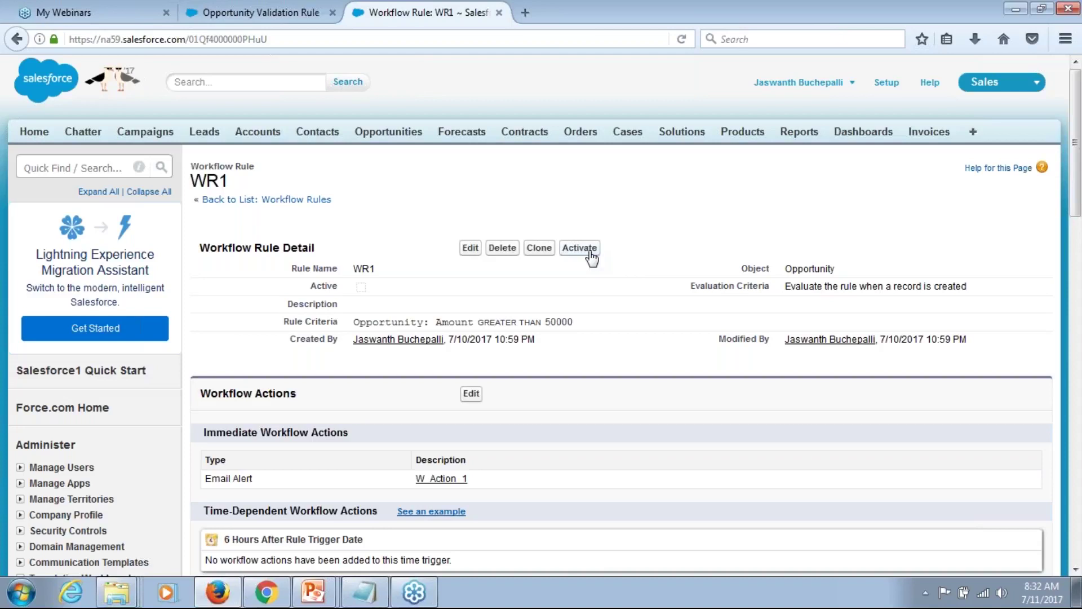
- Activate workflow rule WR1, choosing the administrator's user record as the Default Workflow User and saving the Process Automation Settings
click(590, 252)
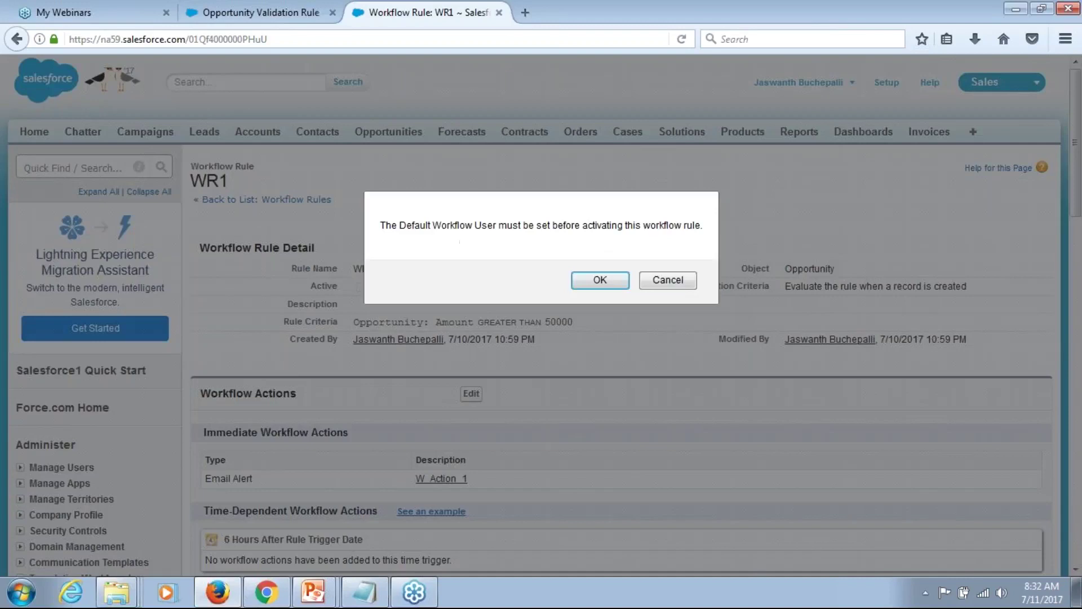
key(Return)
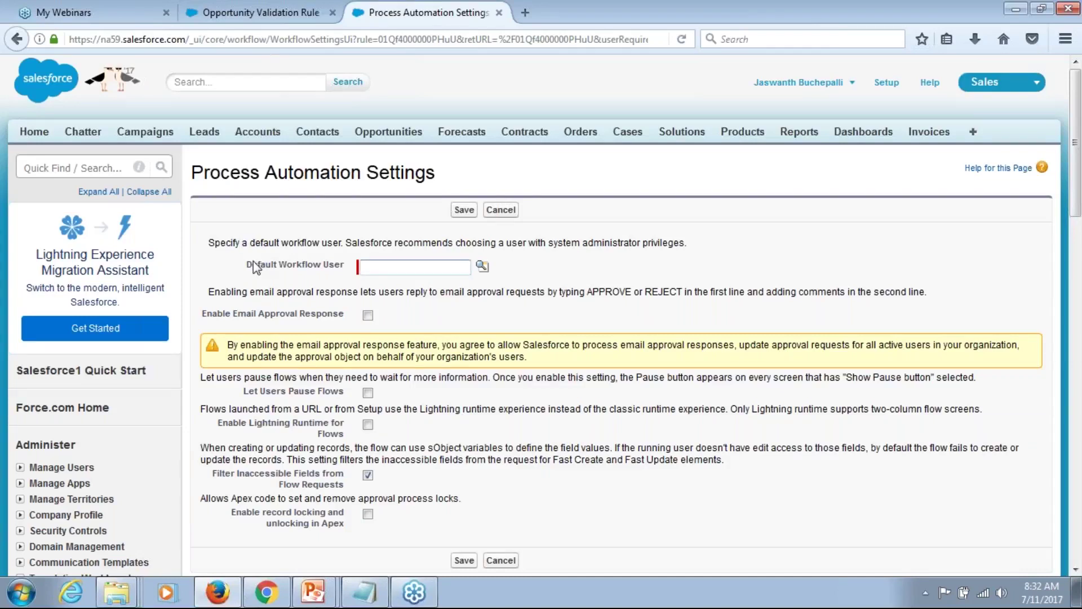
drag(252, 265, 309, 273)
click(334, 268)
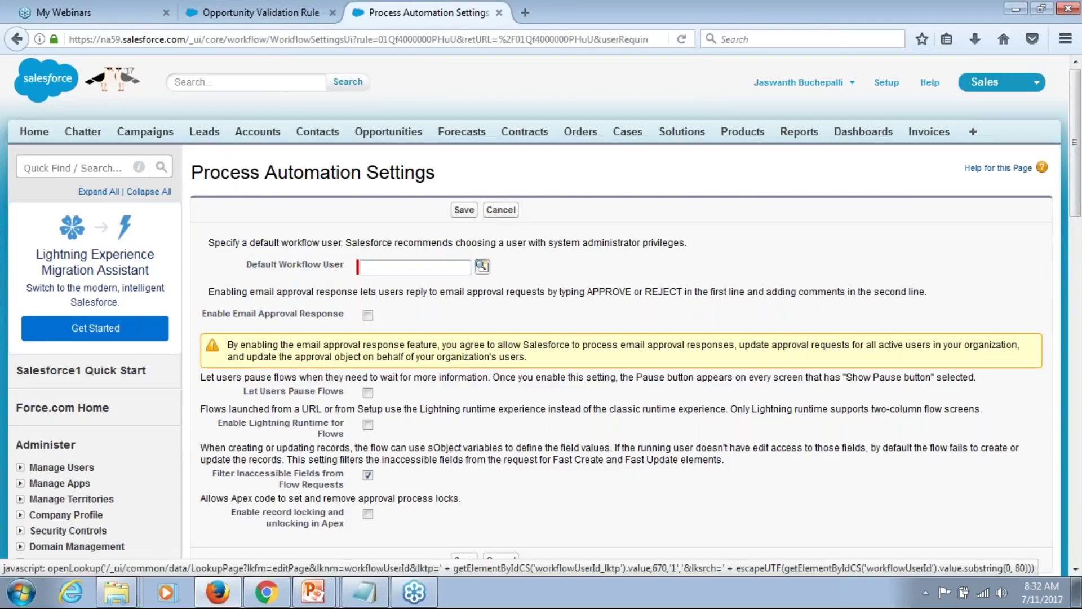
click(482, 267)
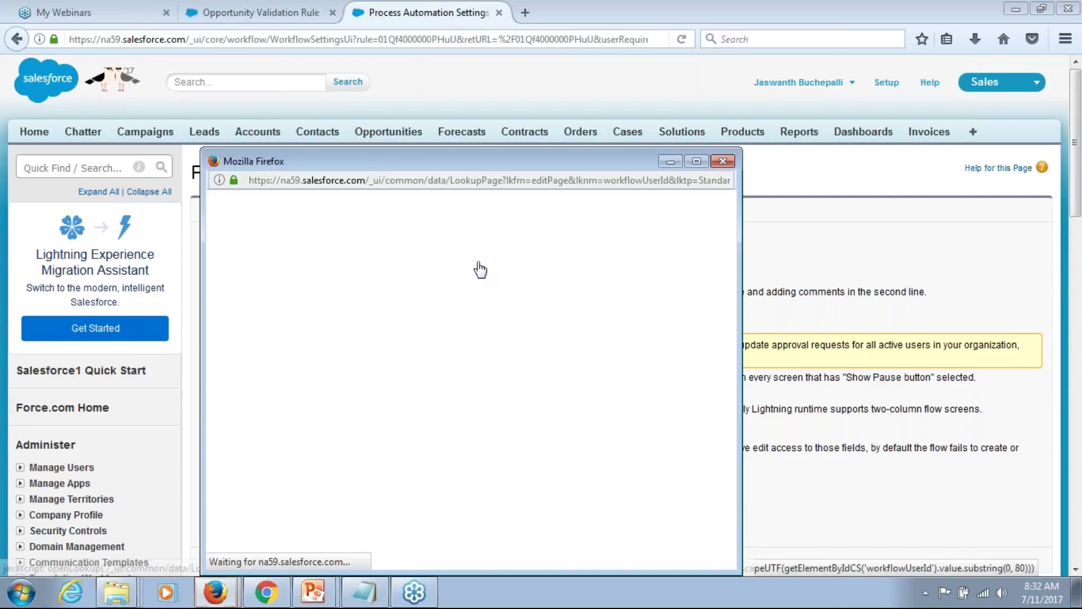
click(263, 345)
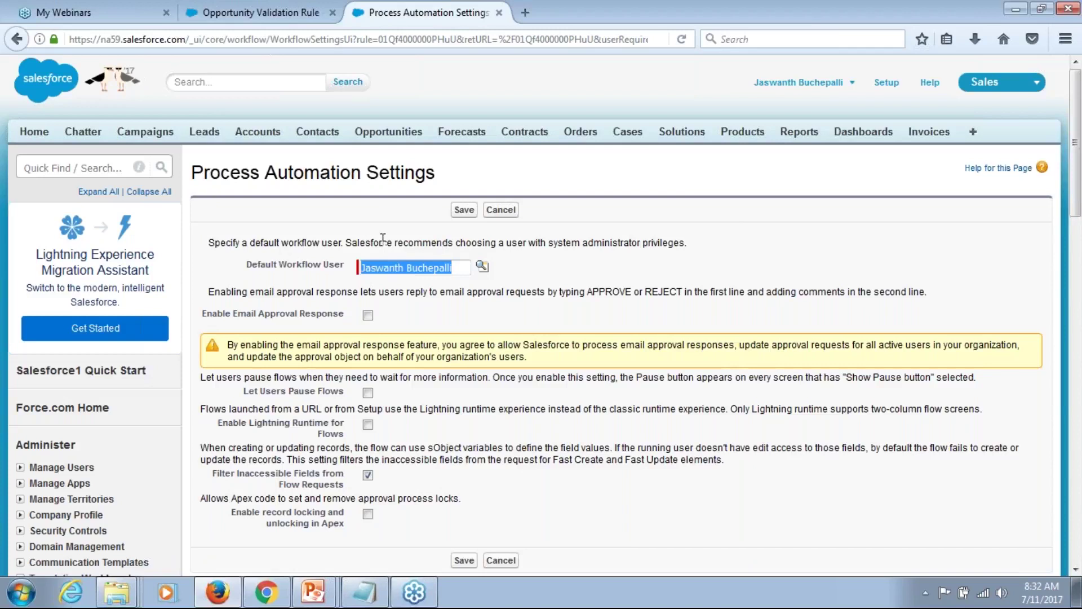
click(464, 209)
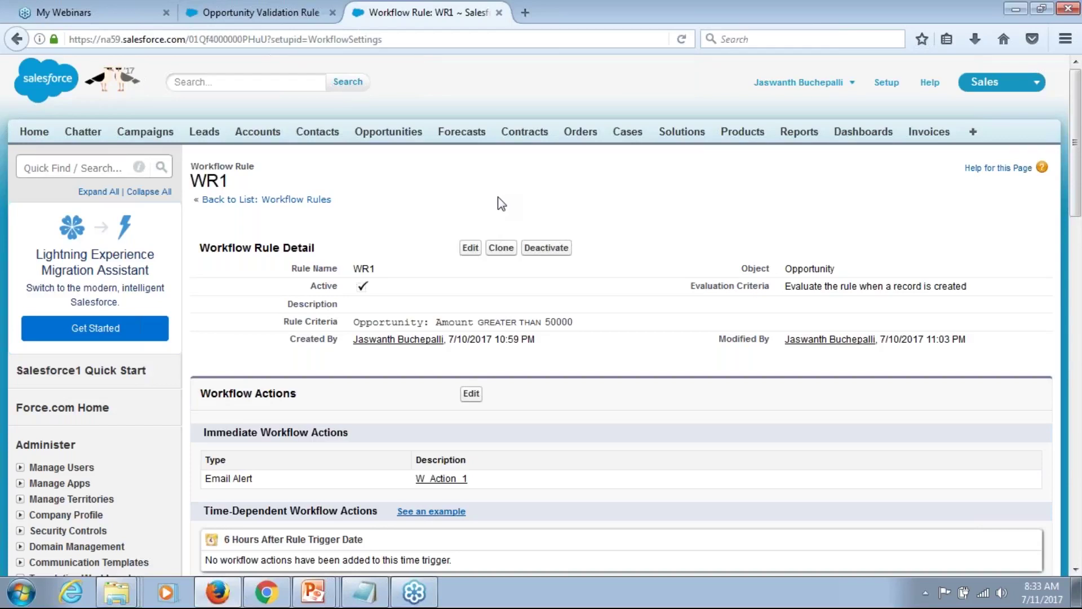
- Switch to the Notepad notes and start a blank area below the workflow notes with the indented heading "Approval Process -"
click(363, 594)
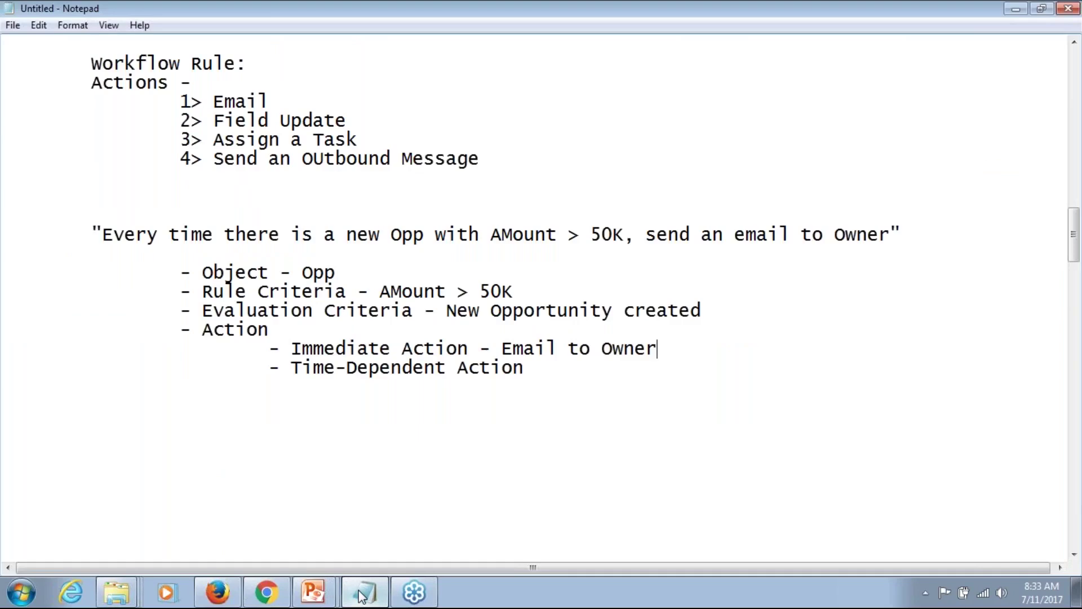
key(Down)
key(Return)
key(Return)
key(Return)
key(Return)
key(Return)
key(Return)
key(Return)
key(Return)
key(Return)
key(Return)
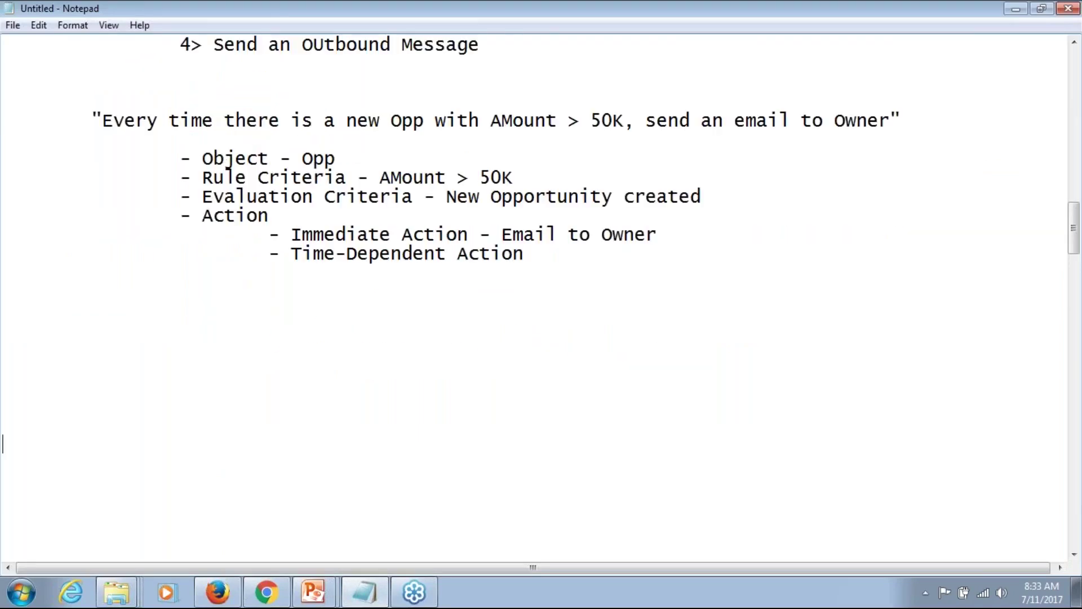
key(Return)
key(Return)
key(Return)
key(Return)
key(Return)
key(Return)
key(Return)
key(Return)
key(Return)
key(Return)
key(Return)
key(Return)
key(Return)
key(Return)
key(Return)
key(Return)
key(Return)
key(Return)
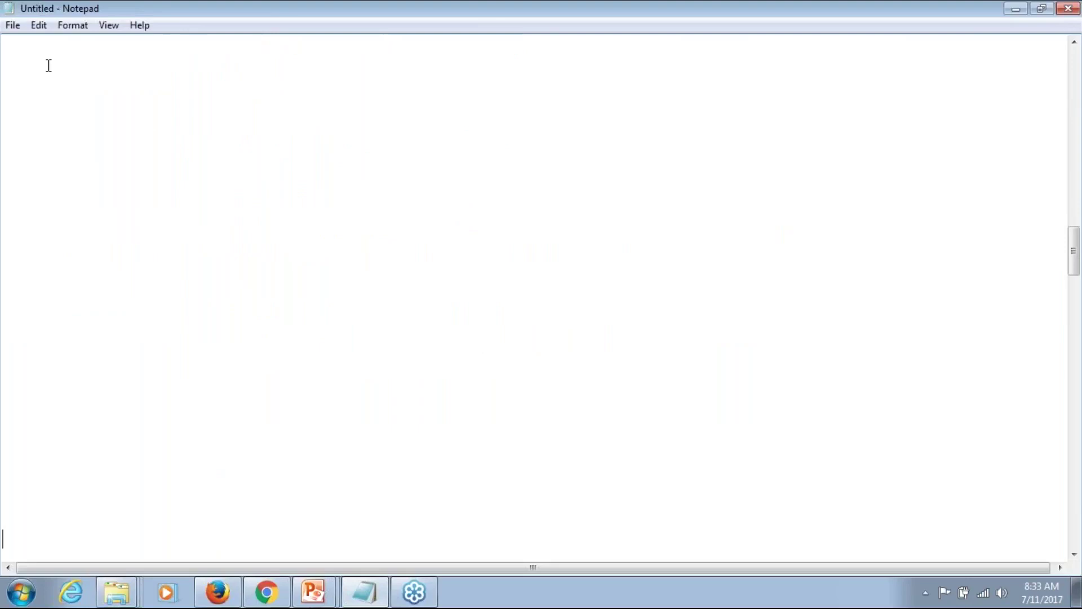
click(49, 56)
key(Tab)
text(Approval Proces)
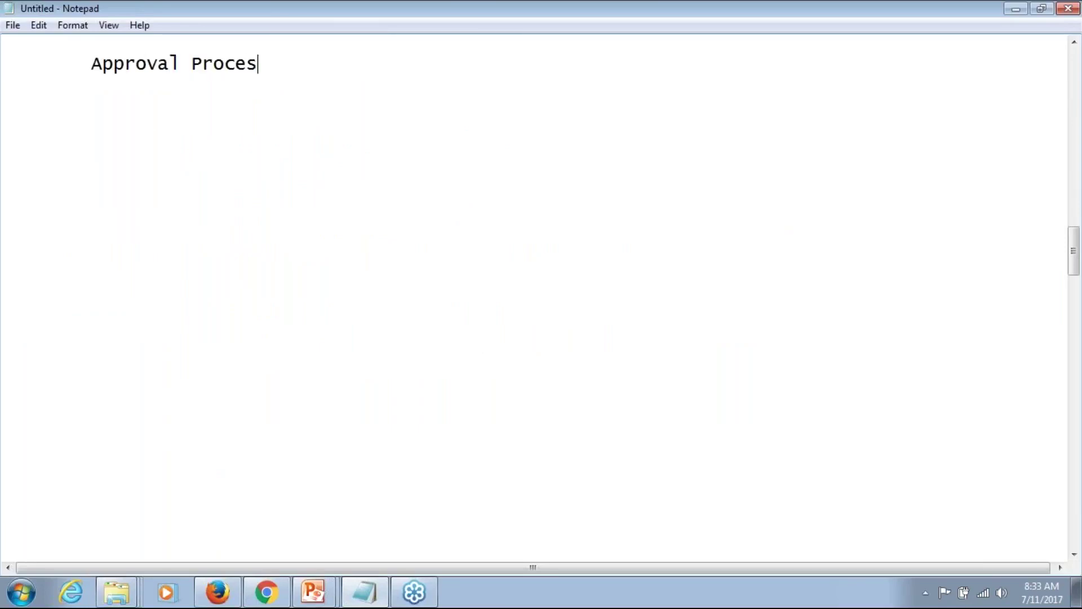
text(s -)
key(Return)
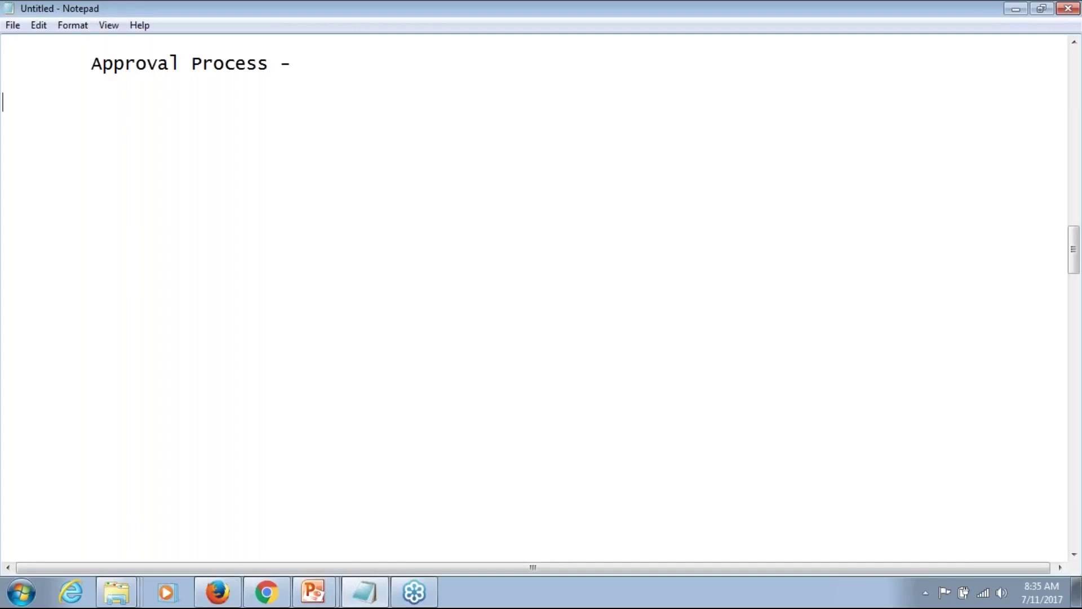
- Add "- Object" as the first indented list item beneath the Approval Process heading
key(Return)
key(Tab)
key(Tab)
key(Return)
key(Tab)
key(Up)
key(Home)
key(shift+End)
key(Down)
key(Up)
key(shift+End)
key(Down)
key(Down)
text(Proce)
key(BackSpace)
key(BackSpace)
key(BackSpace)
key(BackSpace)
key(BackSpace)
text(Object)
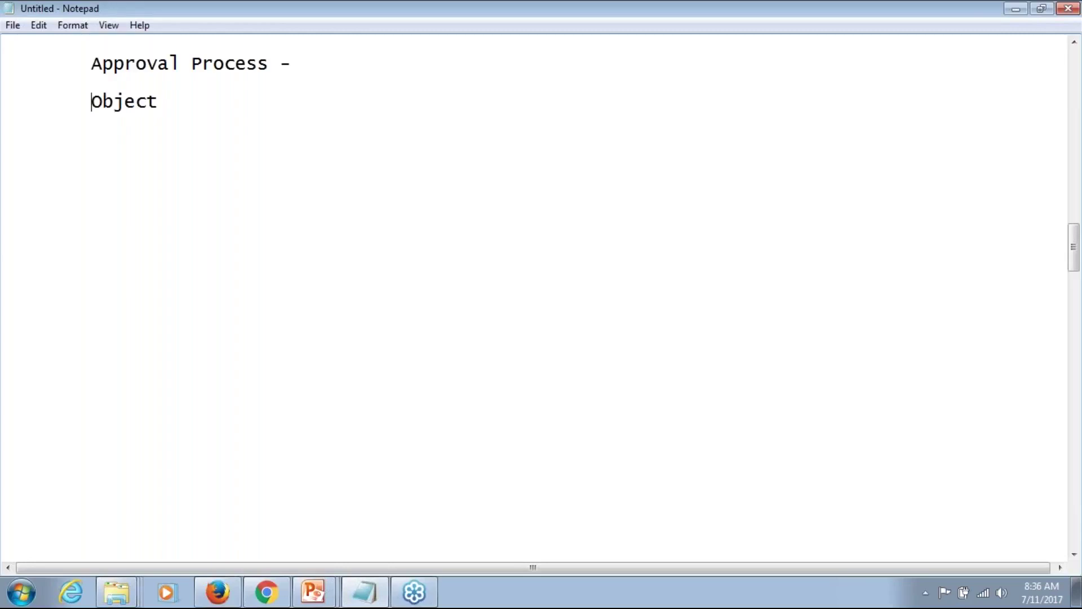
key(Home)
text(-)
click(268, 102)
key(Return)
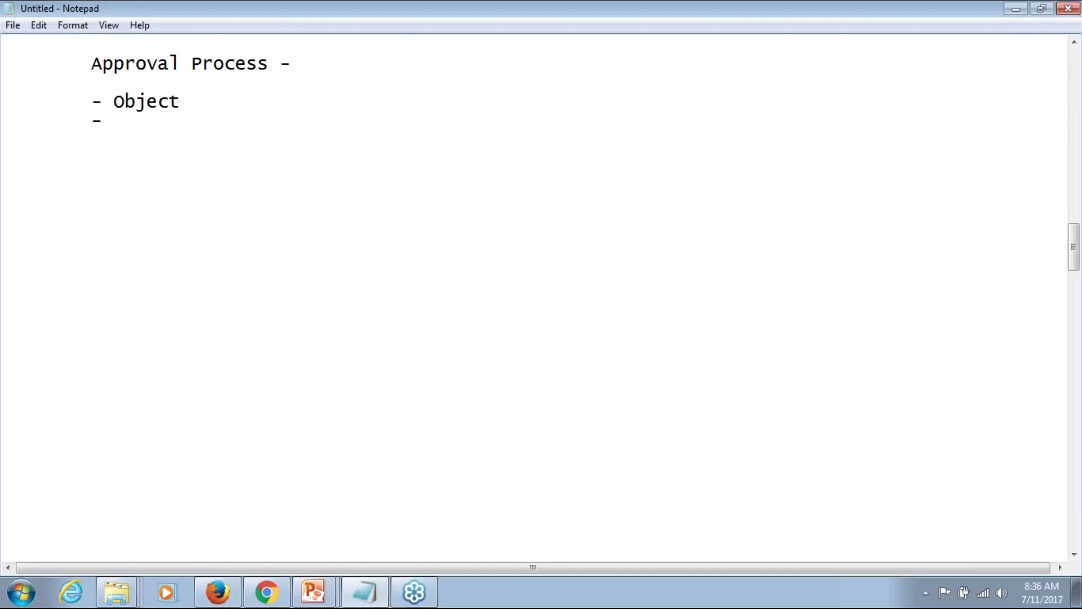
- Add "- Entry Criteria", "- Approver" and "- Actions" as further items in the Approval Process list
text(Entry Criteria)
key(Return)
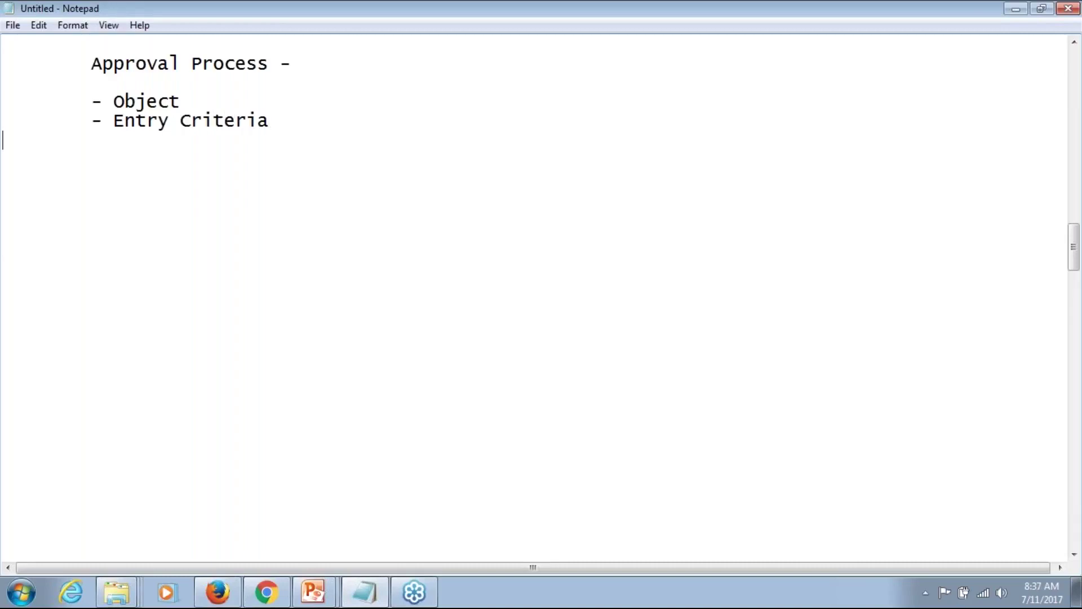
key(Tab)
text(- Approver)
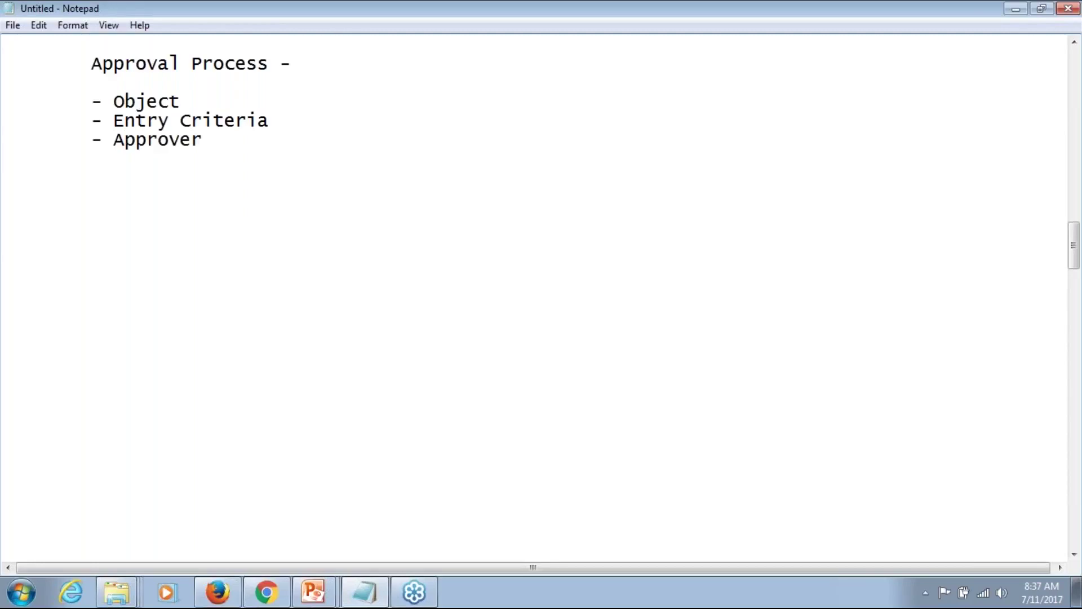
text(- Actions)
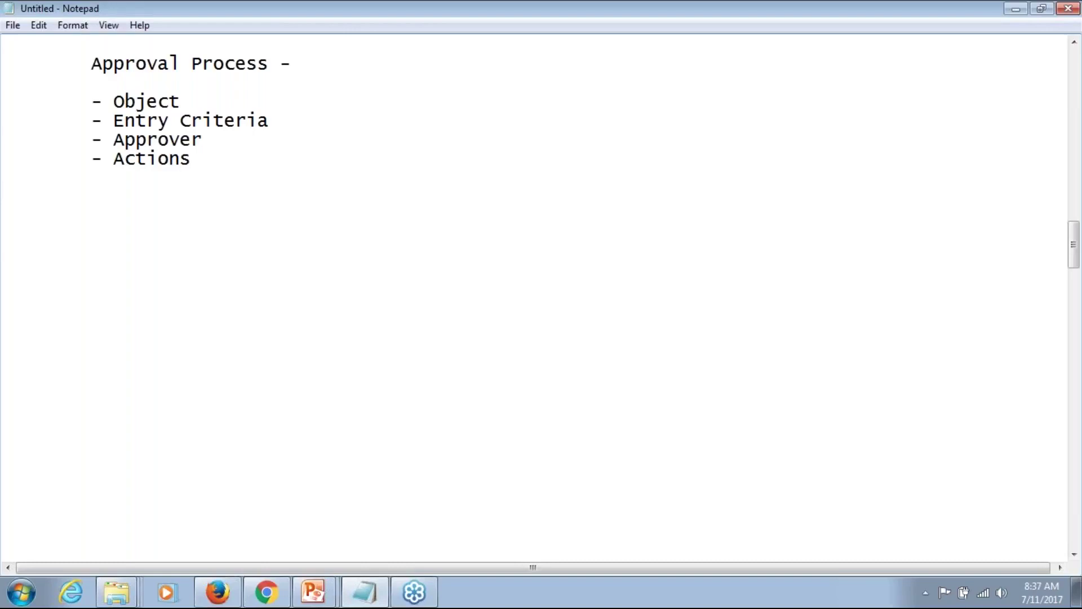
- List Submission, Approval, Rejection and Recall on separate indented lines under the Actions item
text(Submission 		)
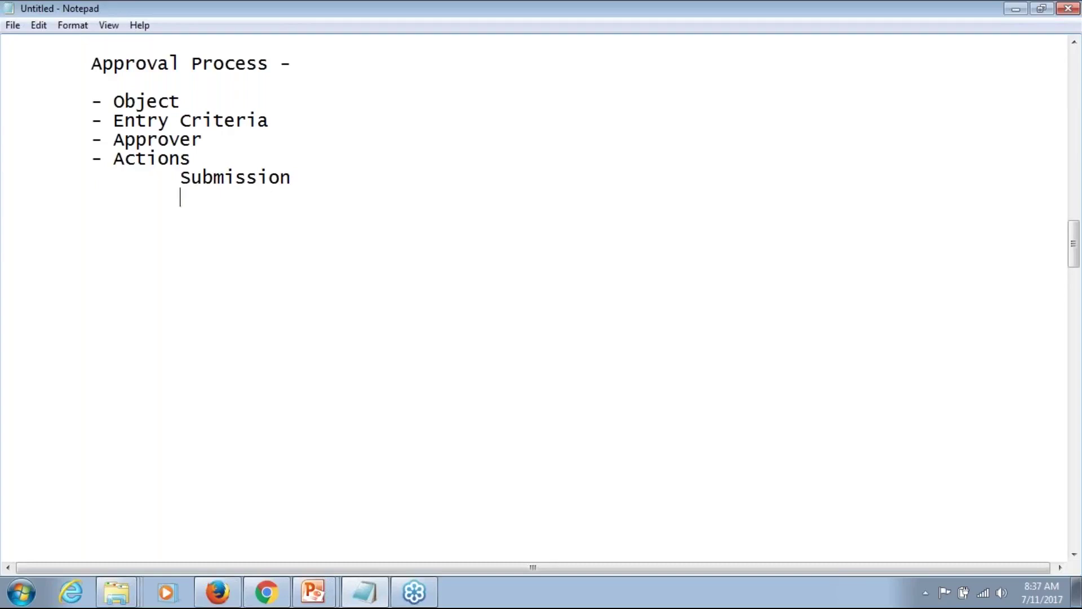
text(Approval)
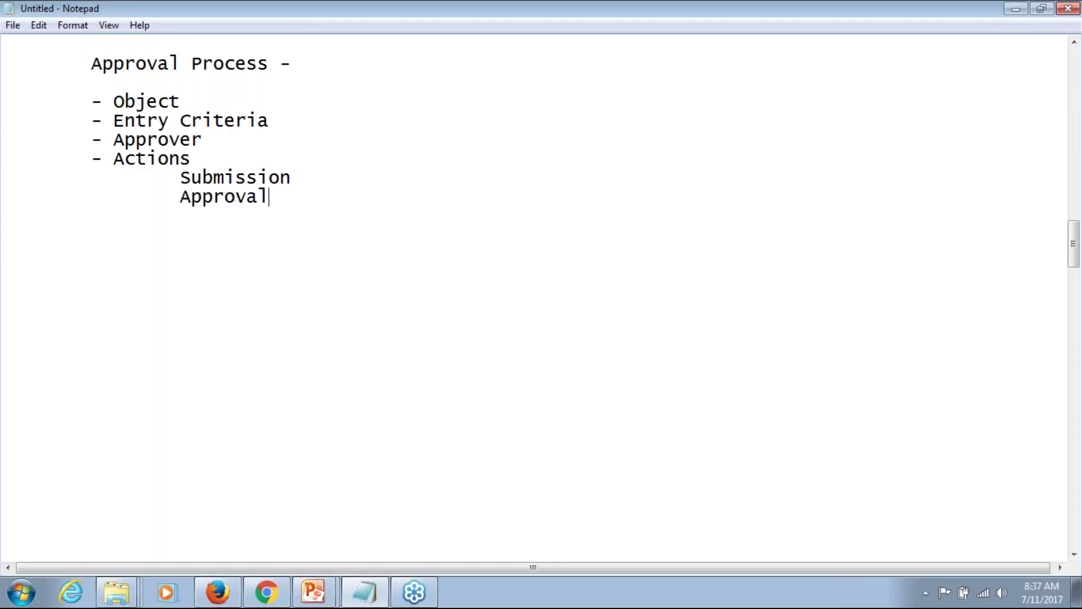
key(Return)
key(Tab)
key(Tab)
text(Rejection)
key(Return)
key(Tab)
key(Tab)
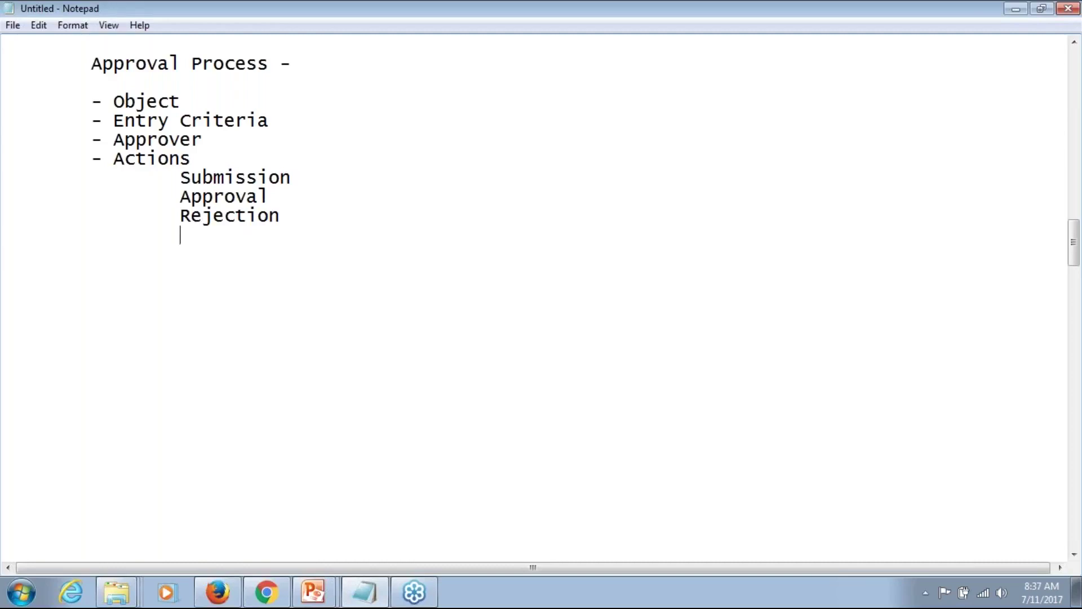
text(Recall)
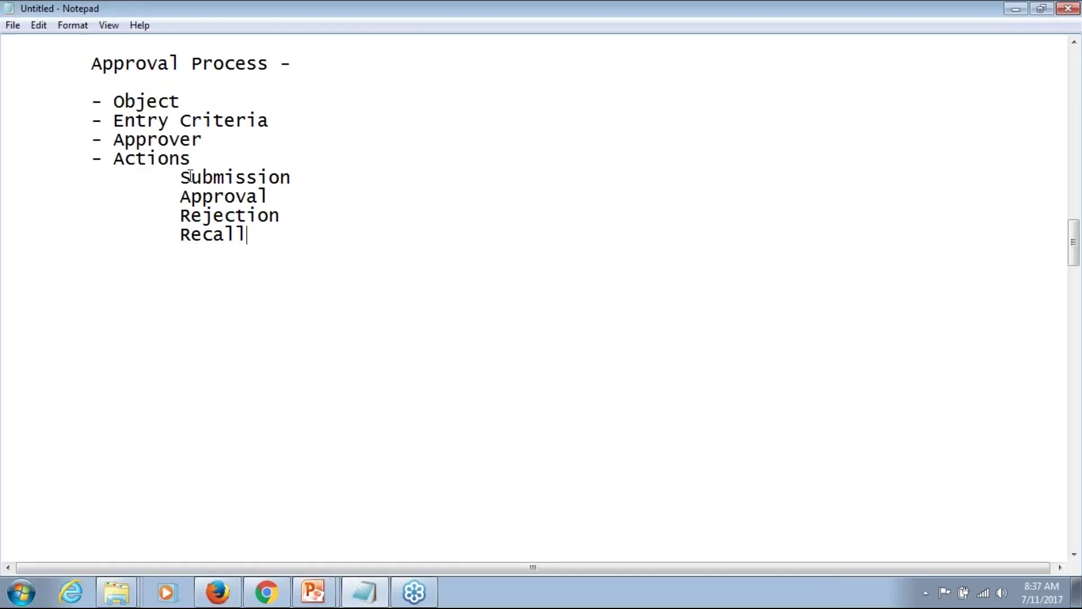
- Go through the action types under Actions, highlighting the whole list and then individual entries such as Approval and Rejection
drag(180, 177, 264, 242)
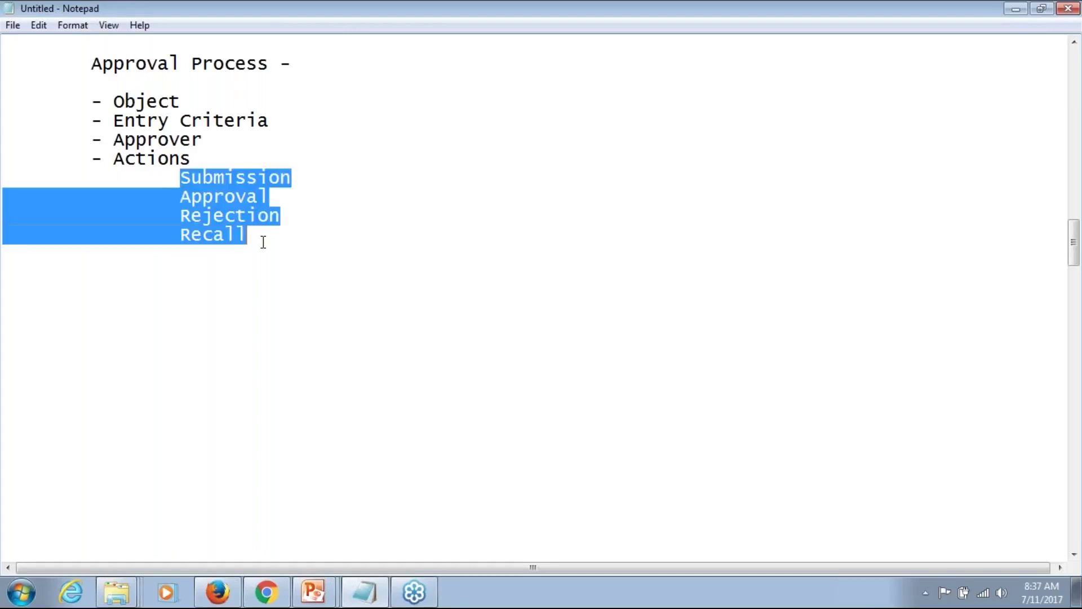
click(263, 242)
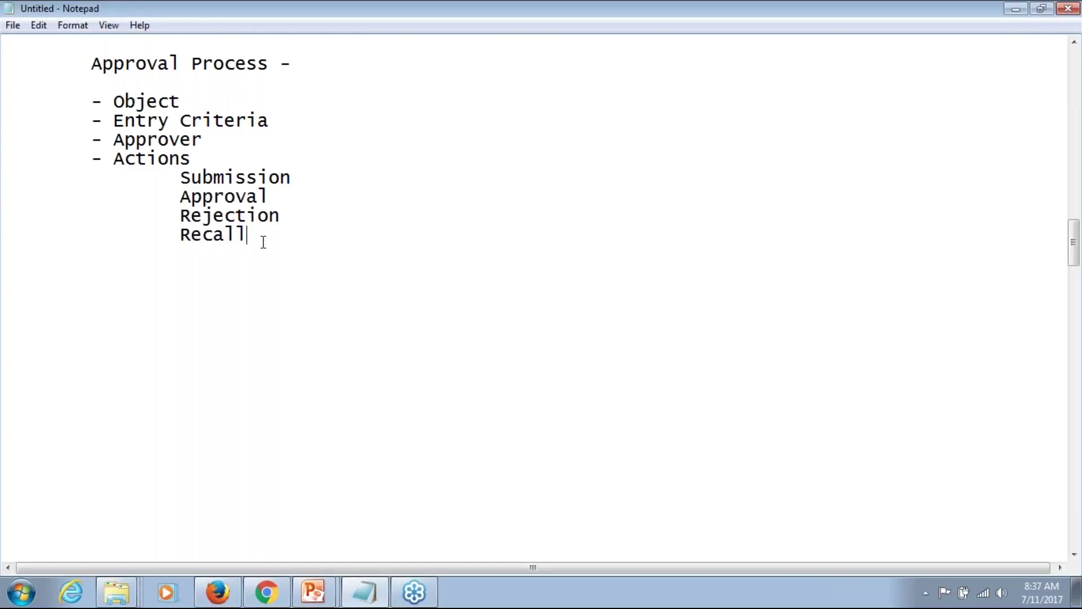
click(181, 177)
key(shift+Home)
click(181, 196)
key(shift+End)
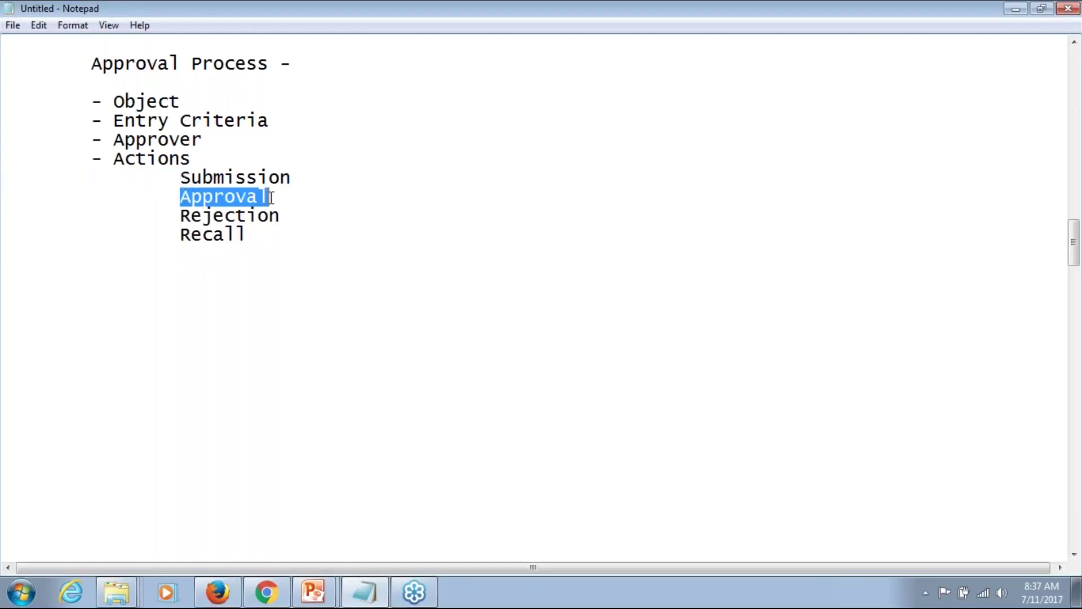
click(181, 215)
key(shift+End)
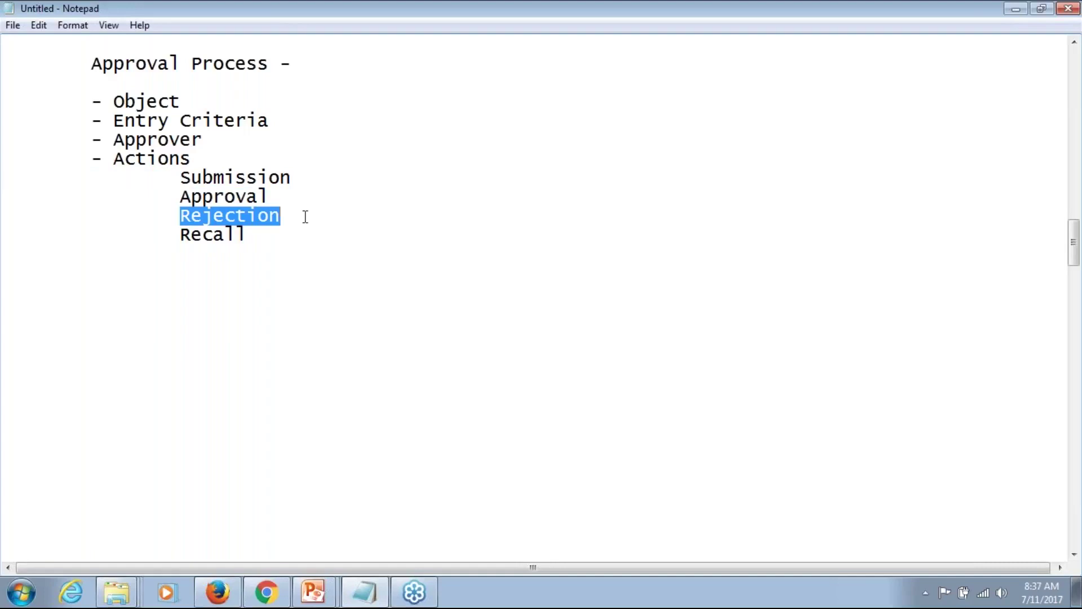
click(305, 217)
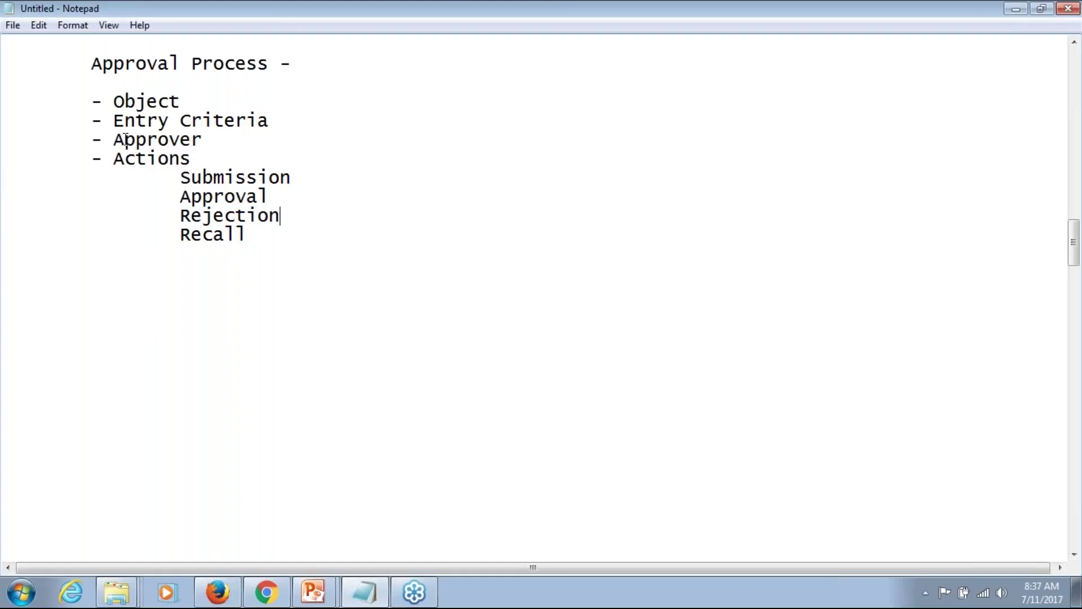
click(50, 104)
drag(50, 104, 242, 250)
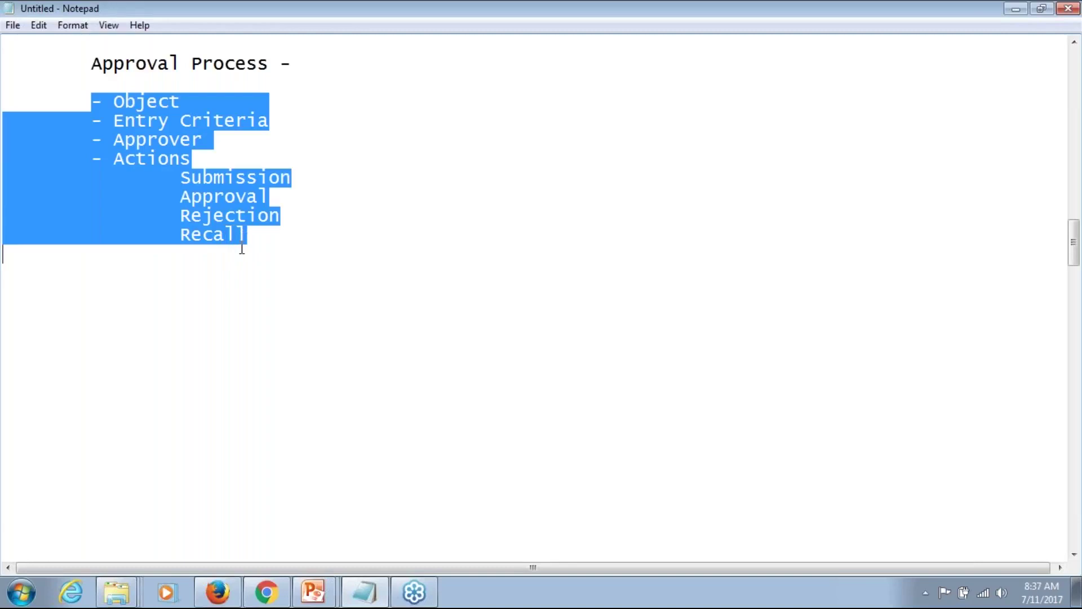
- Add the line "Opportunity with AMount > 100K, needs approval" between the Approval Process heading and the Object item
click(341, 66)
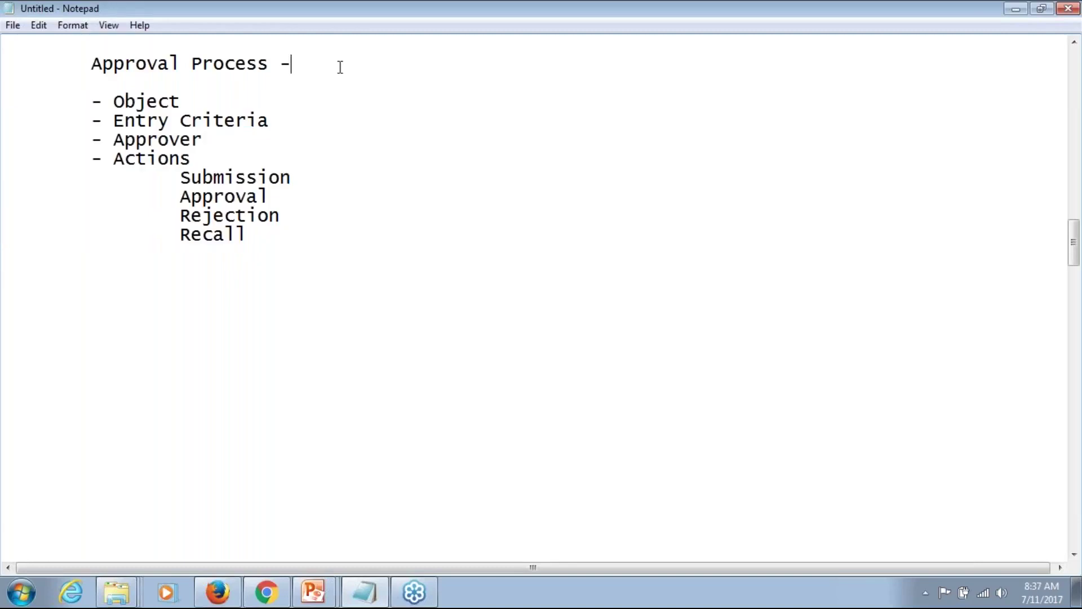
key(Return)
key(Return)
key(Tab)
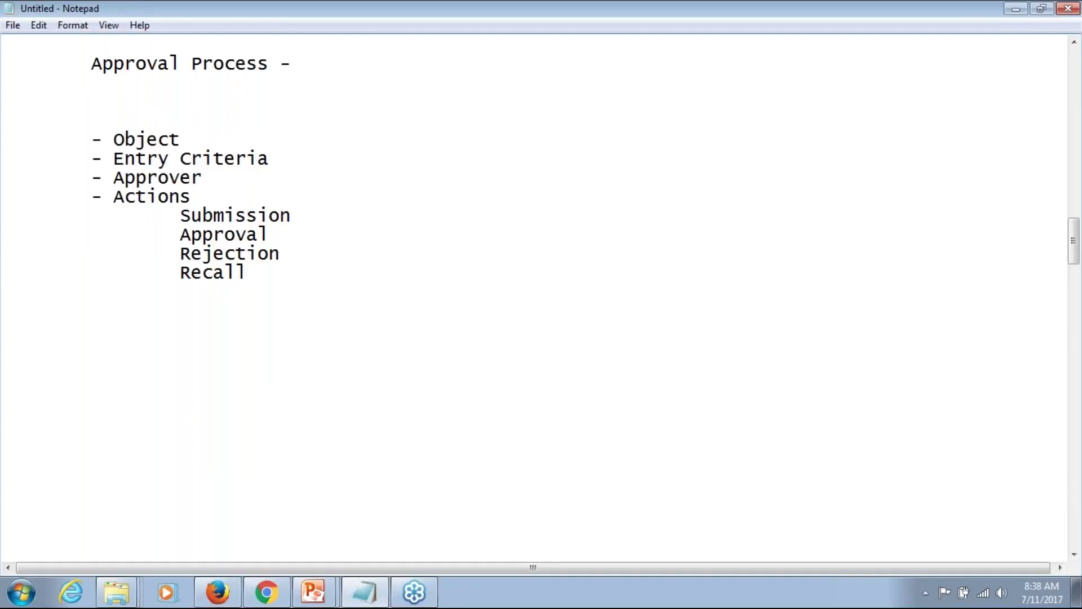
text(Opportun)
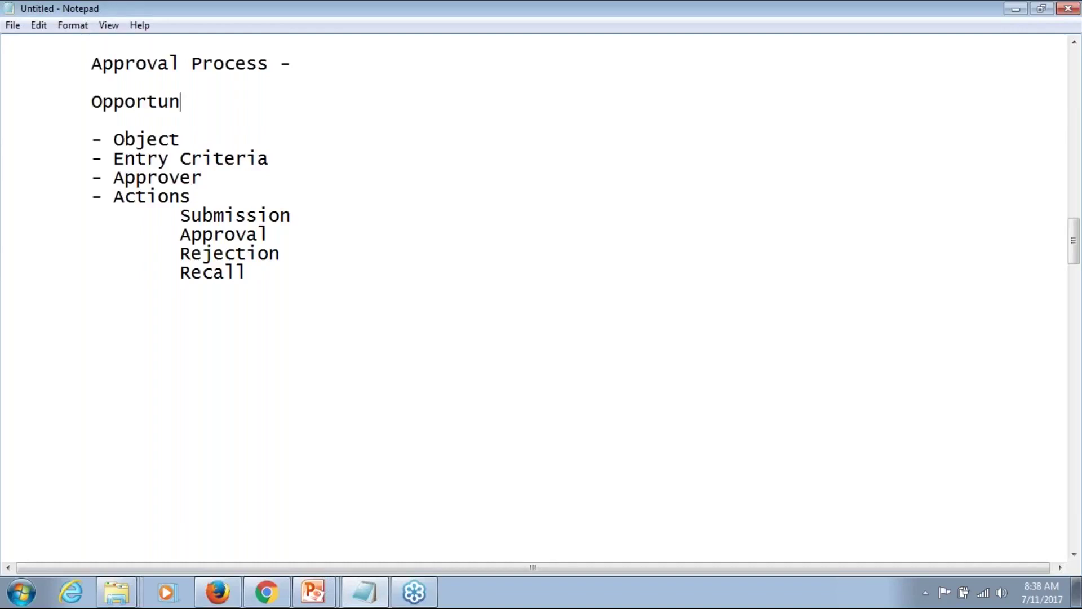
text(ity with AMount)
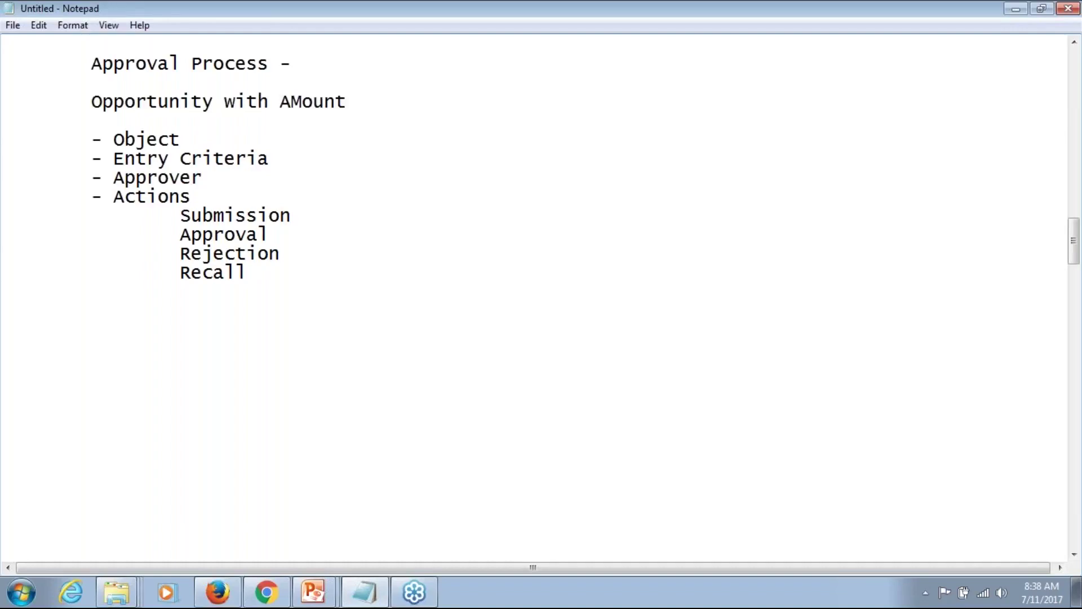
text( > 100K, needs)
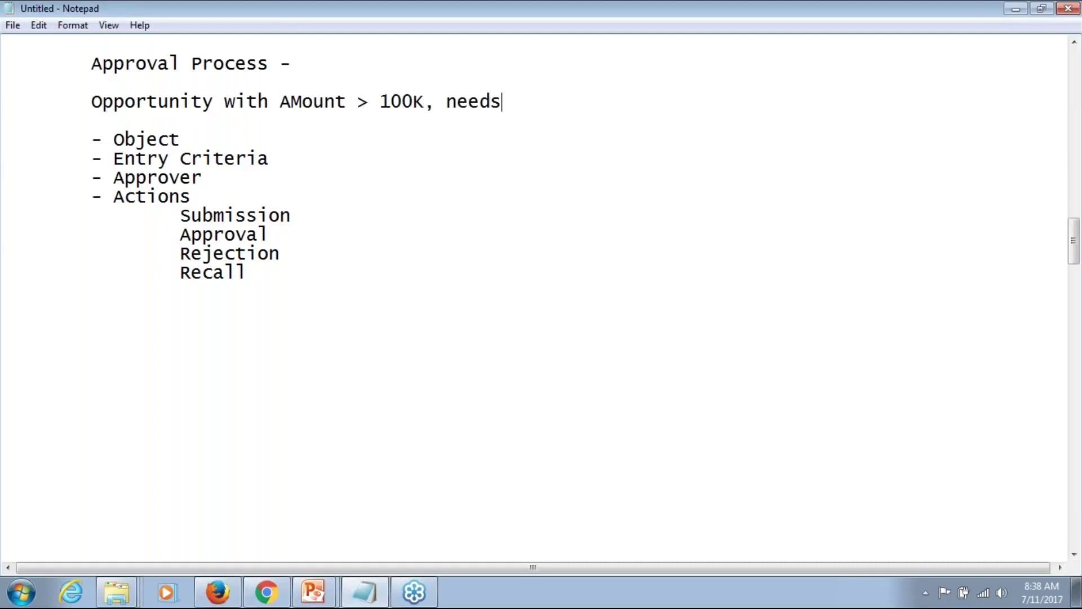
text( approval)
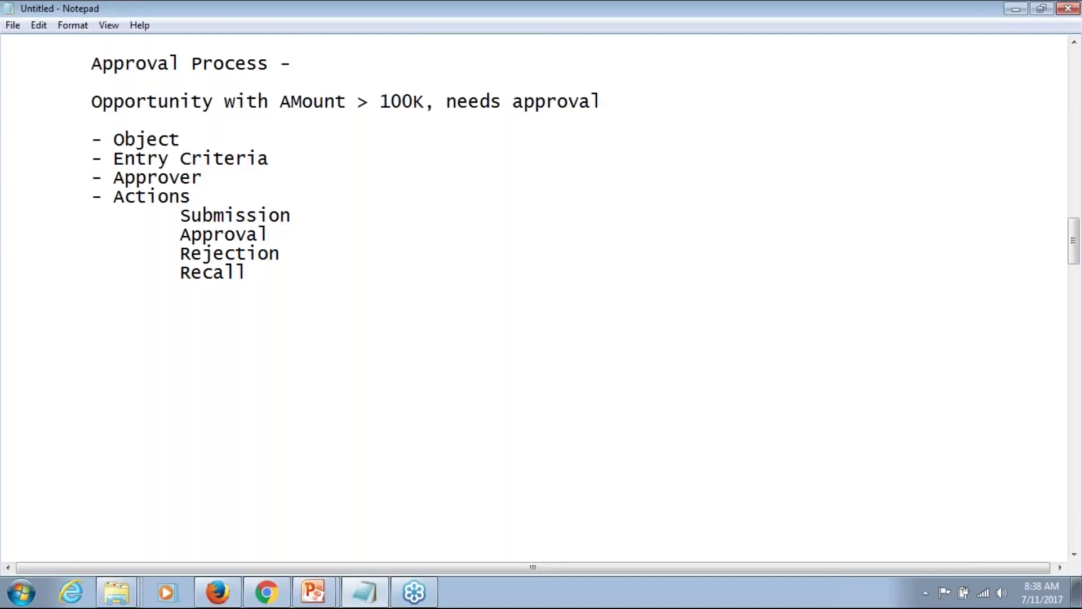
click(310, 217)
click(253, 278)
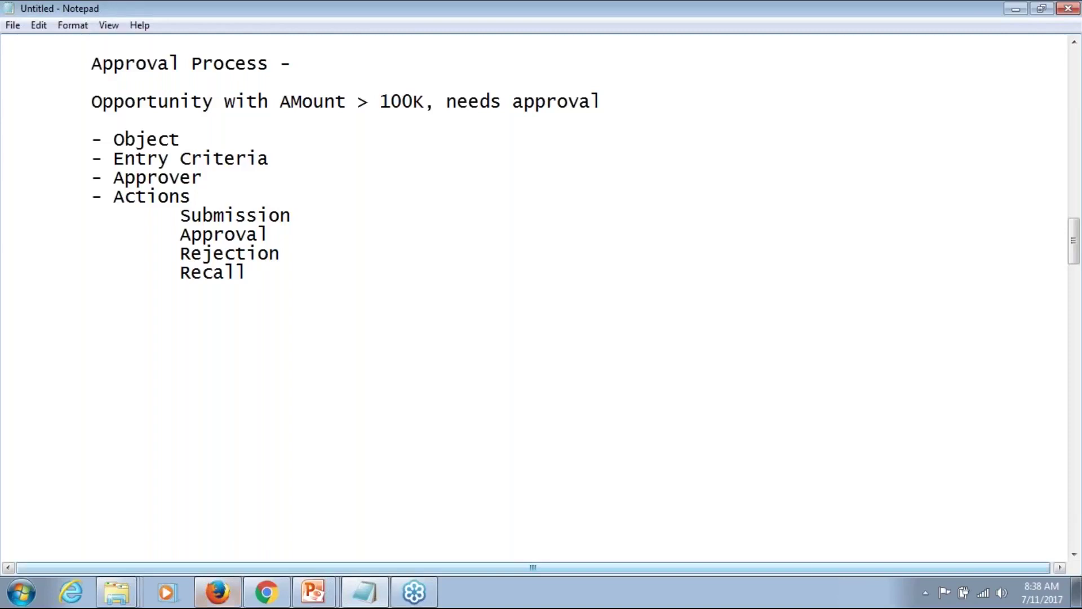
- Switch to Salesforce in Firefox and open the Opportunity fields list in the Customize setup area
mouse_move(220, 604)
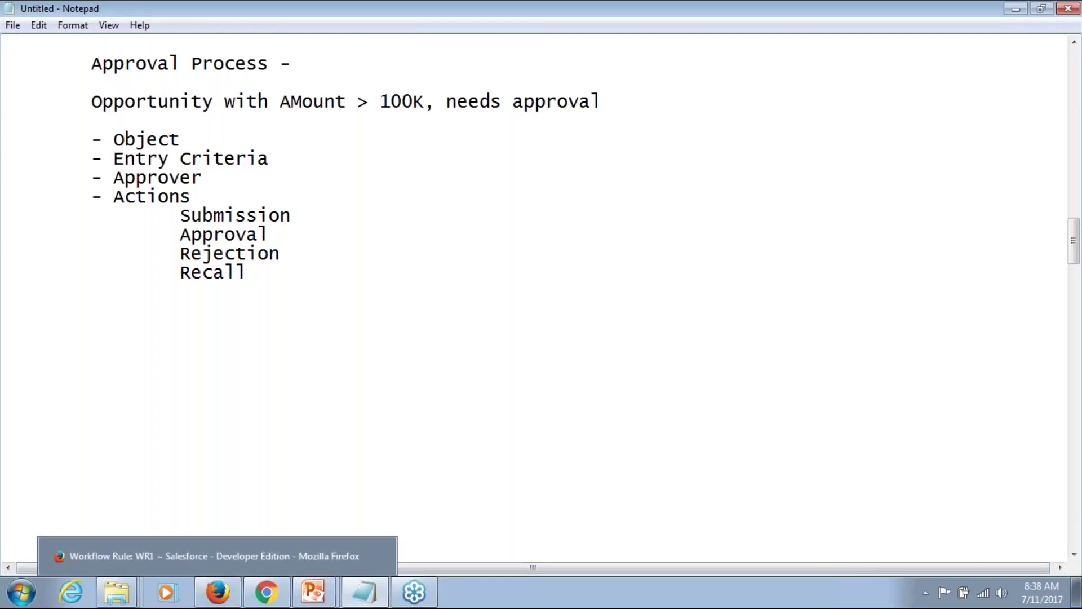
click(218, 552)
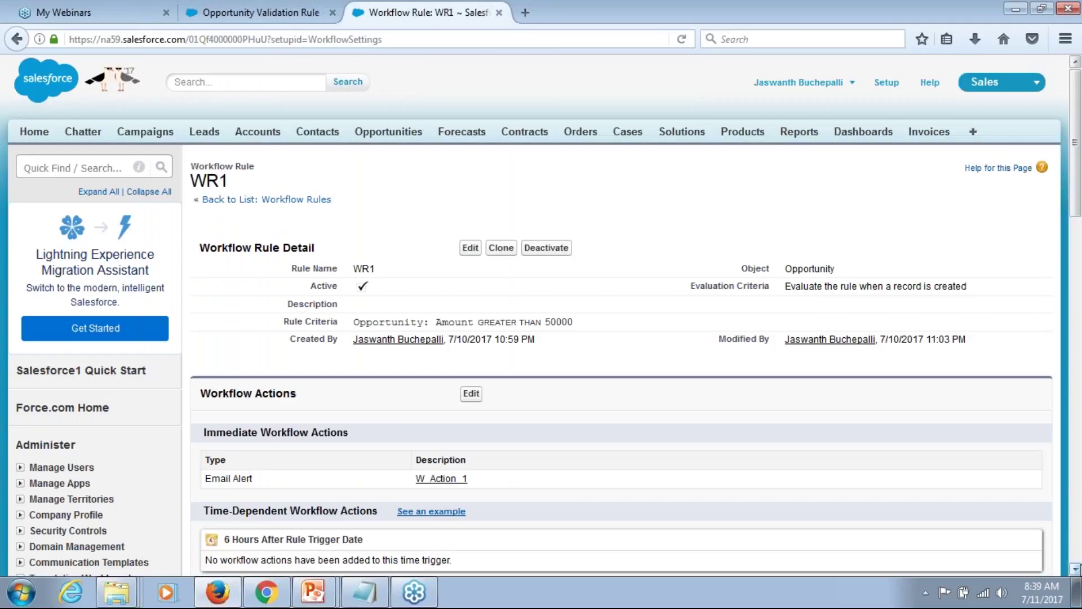
click(1076, 569)
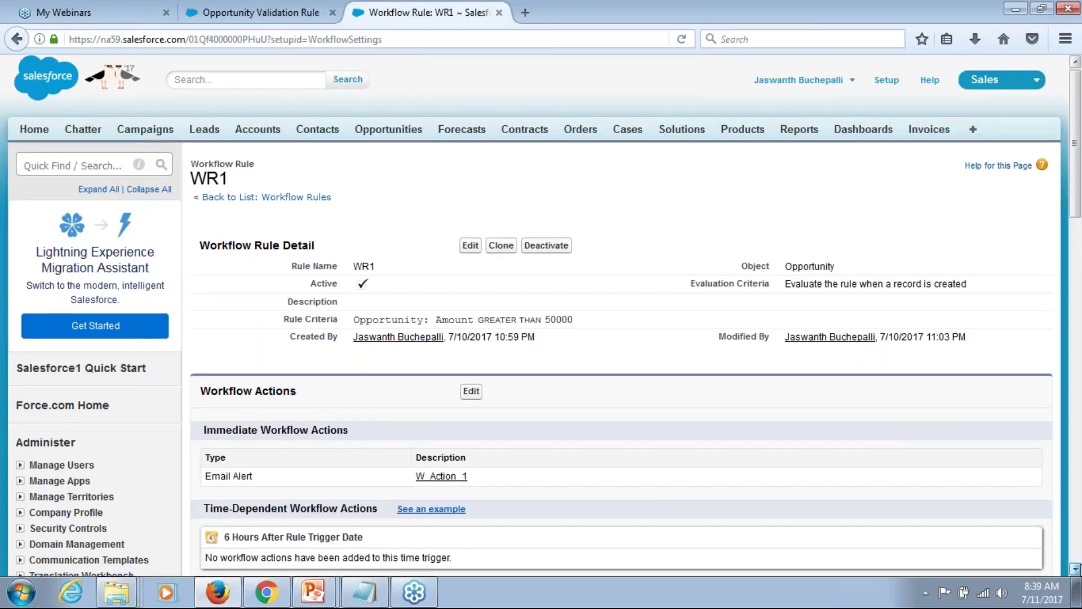
scroll(620, 316, down, 10)
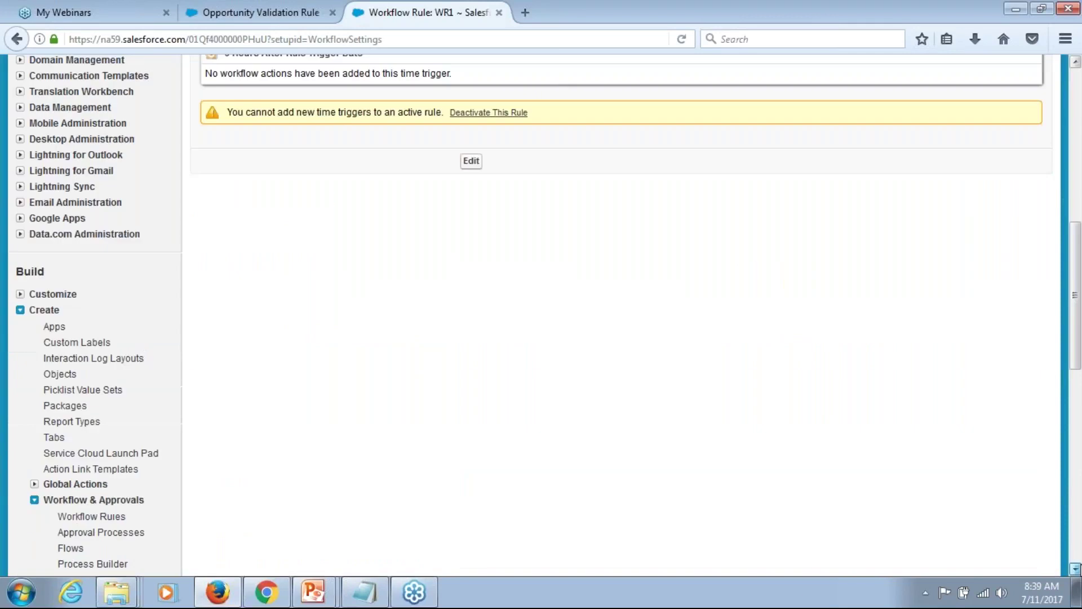
scroll(164, 382, down, 2)
click(20, 244)
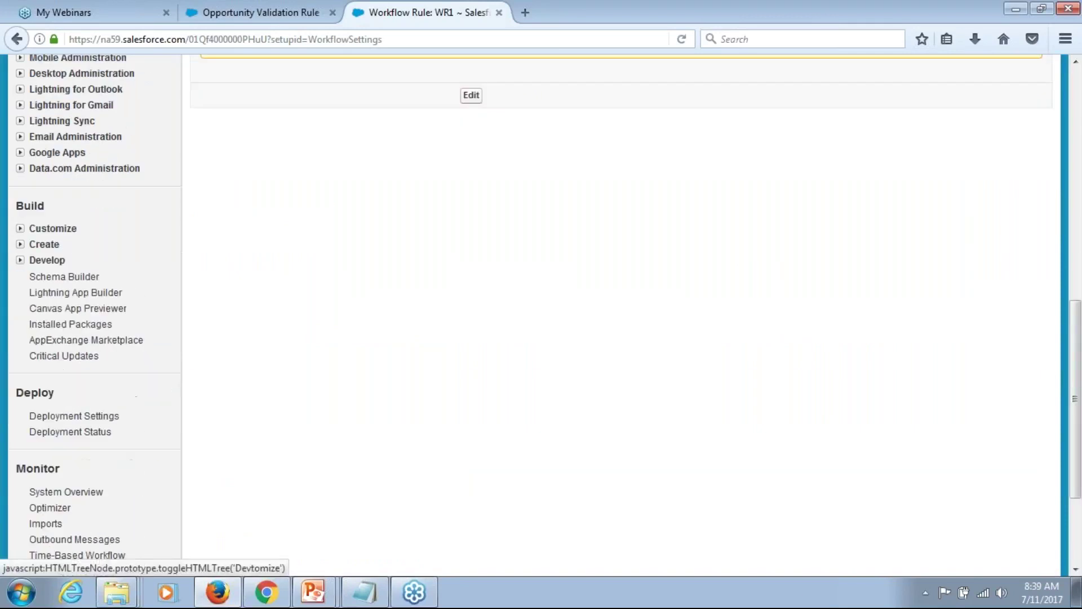
click(20, 228)
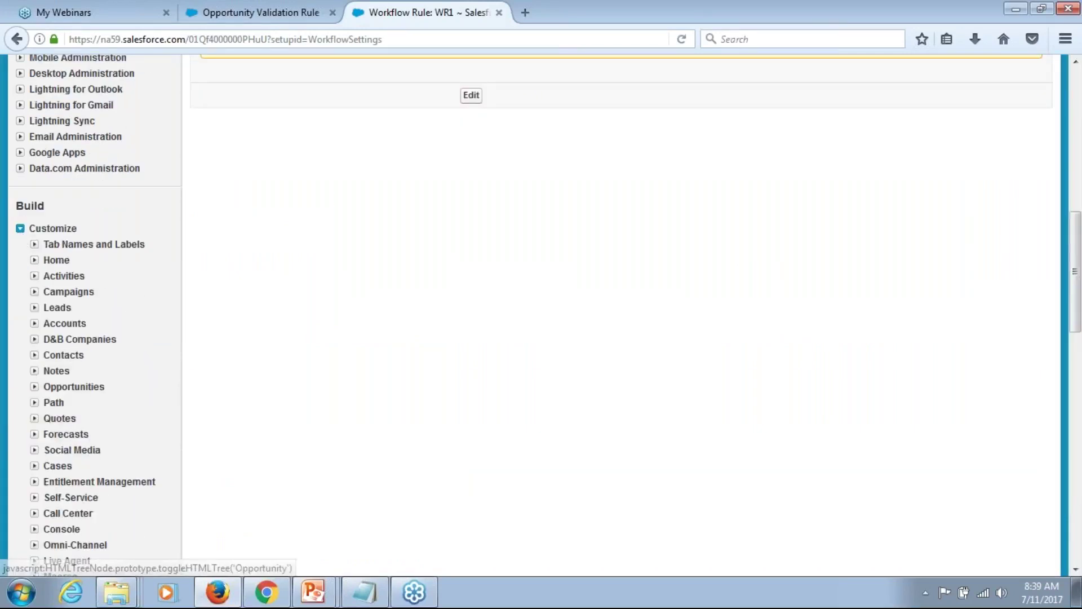
click(35, 389)
click(69, 403)
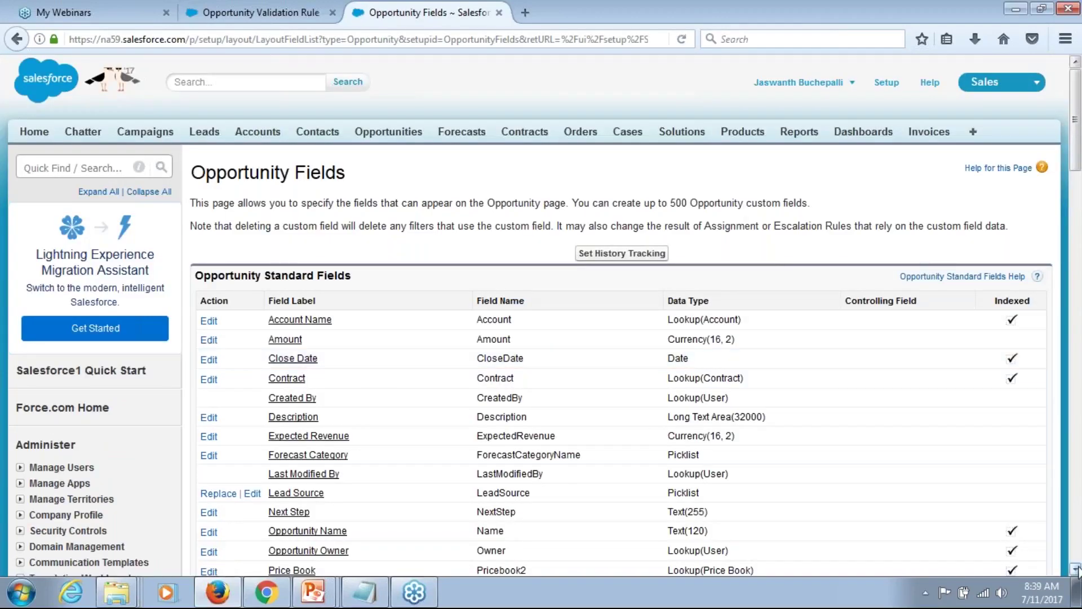
- Start a new Opportunity custom field with the Picklist data type and proceed to its details
click(1076, 569)
click(1077, 570)
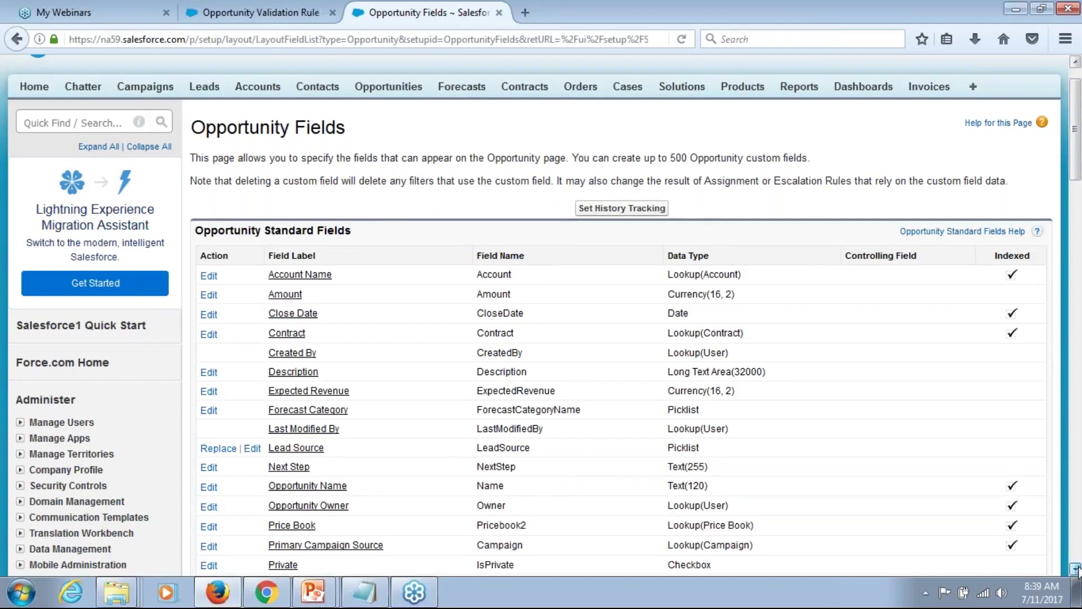
scroll(483, 353, down, 5)
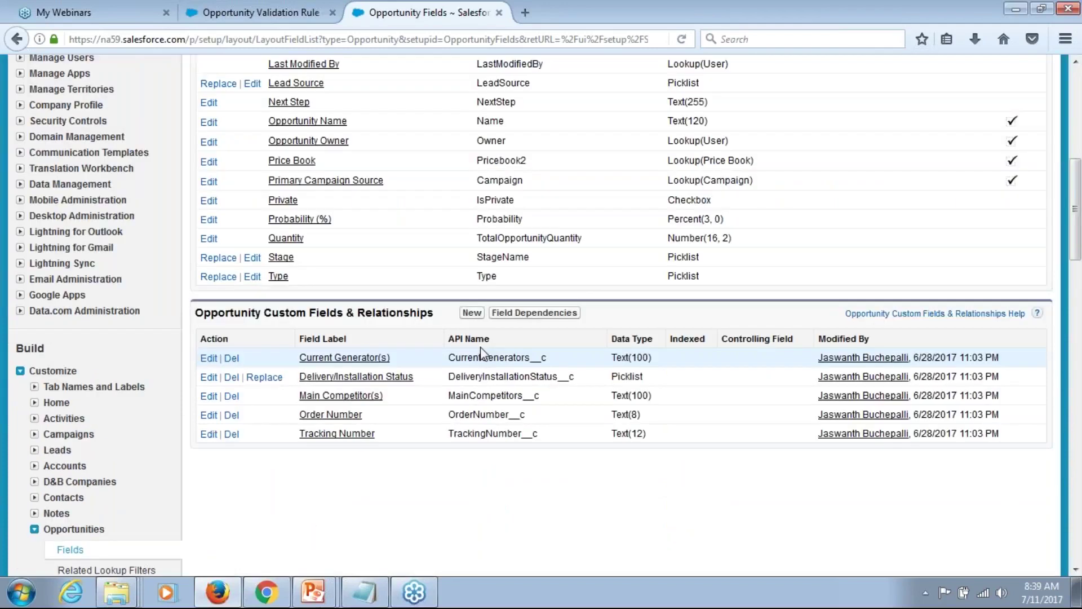
click(472, 312)
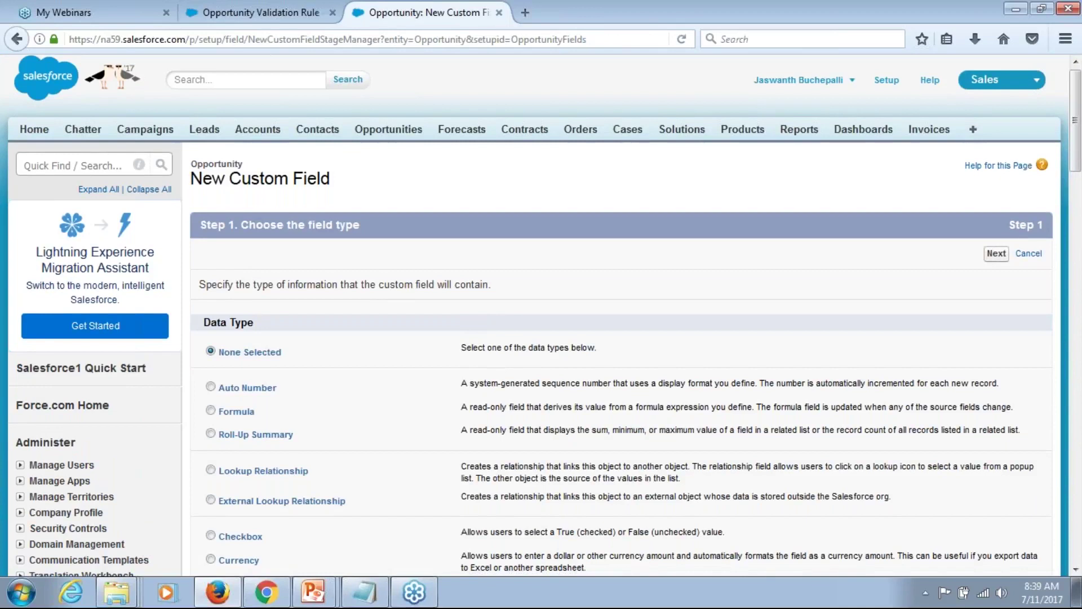
scroll(620, 338, down, 1)
scroll(620, 338, down, 4)
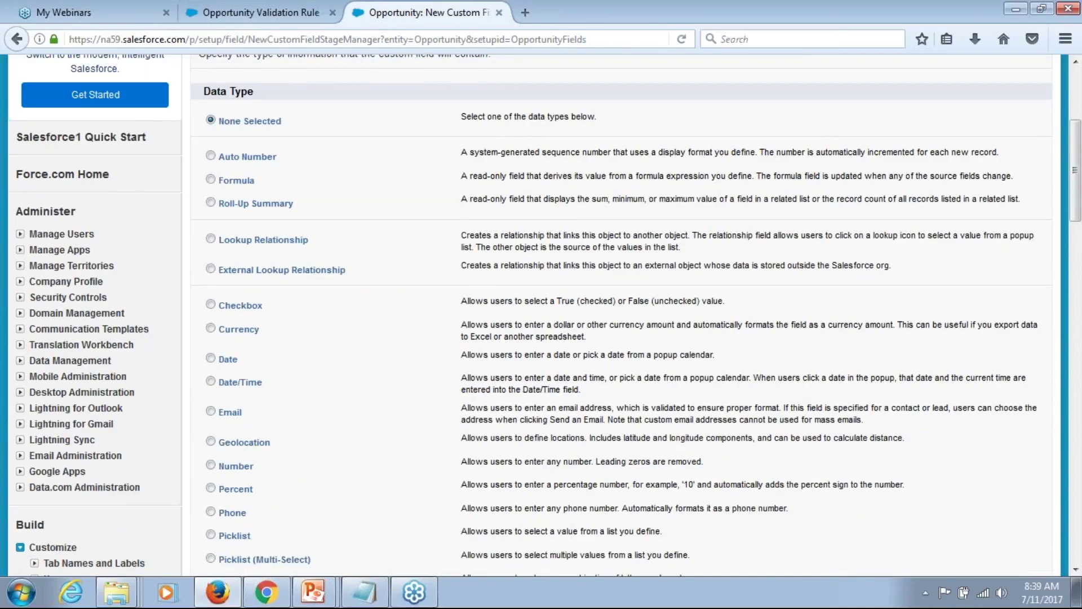
scroll(214, 320, down, 5)
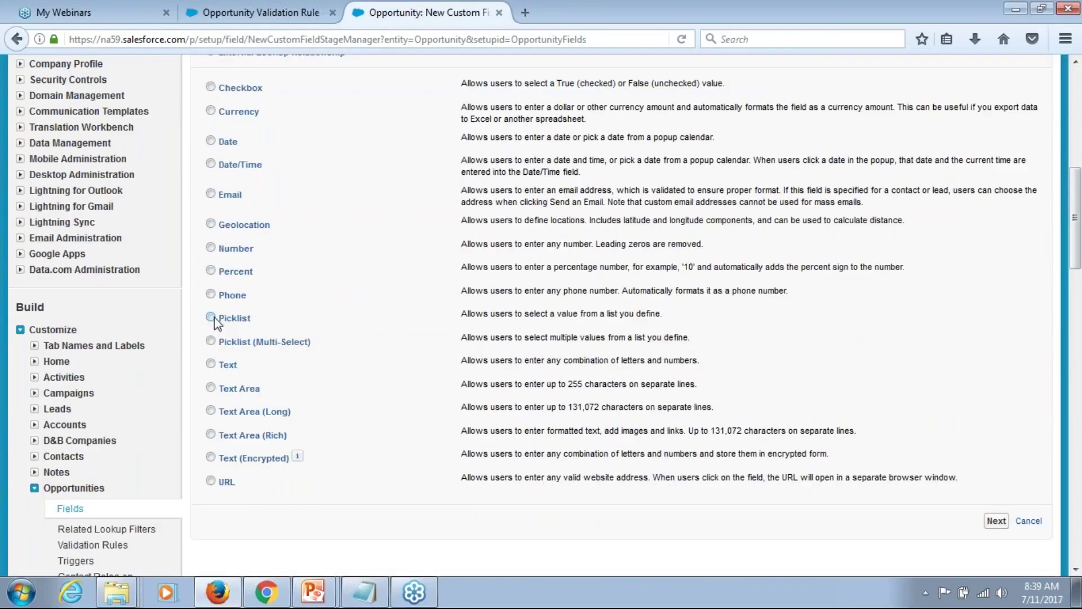
click(210, 317)
click(999, 524)
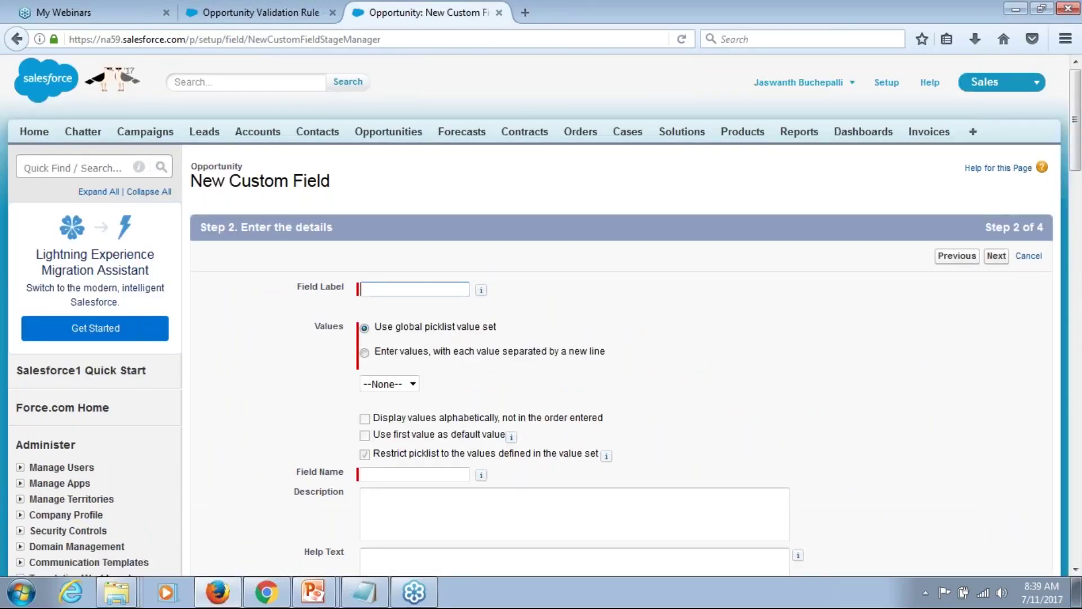
- Label the picklist field Approval Status, give it the values Pending, Approved, Rejected and Recalled, and continue to field-level security
text(Approval Status)
key(Tab)
click(365, 353)
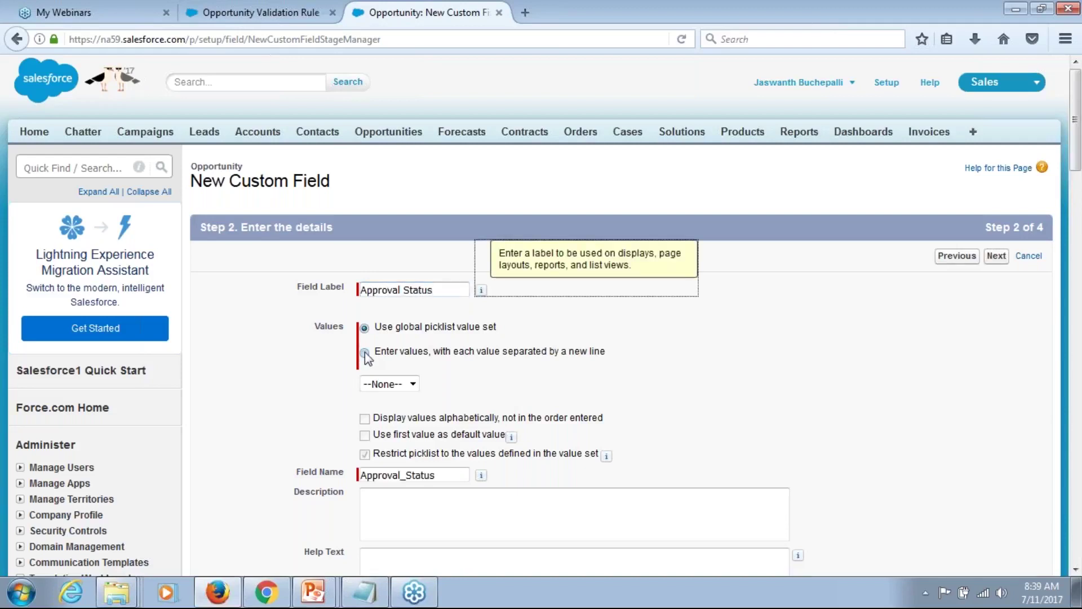
click(369, 408)
text(P)
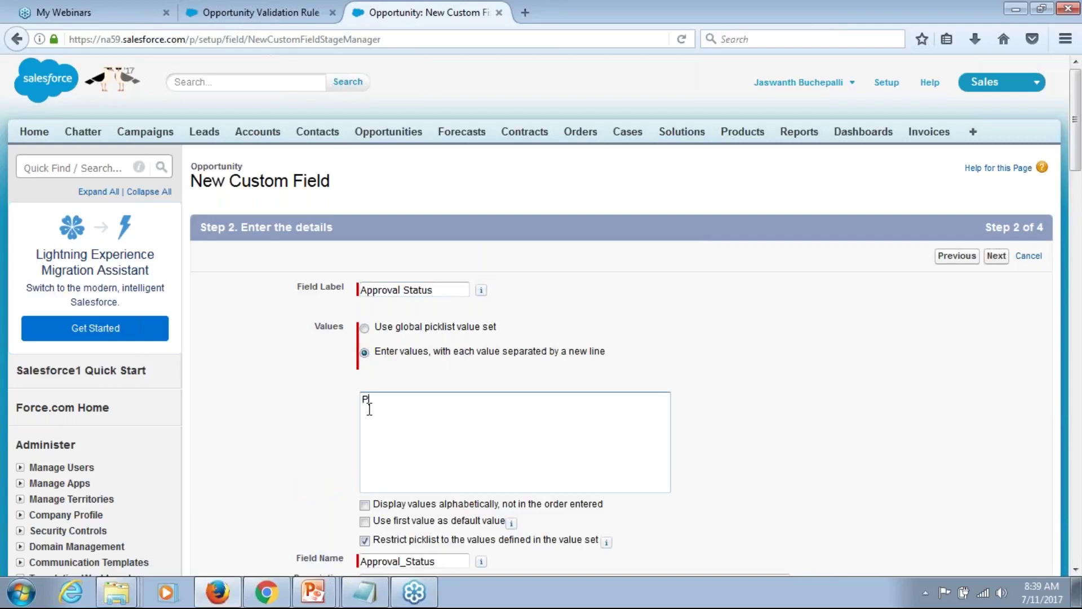
text(ending Approved)
key(Return)
text(Rejected)
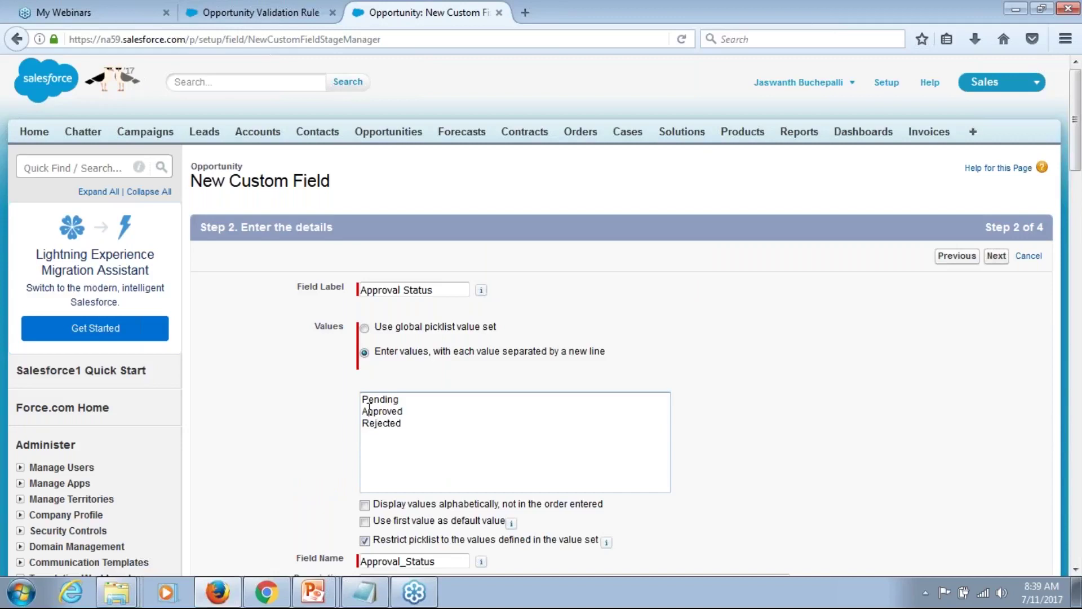
key(Return)
text(Recalled)
click(997, 256)
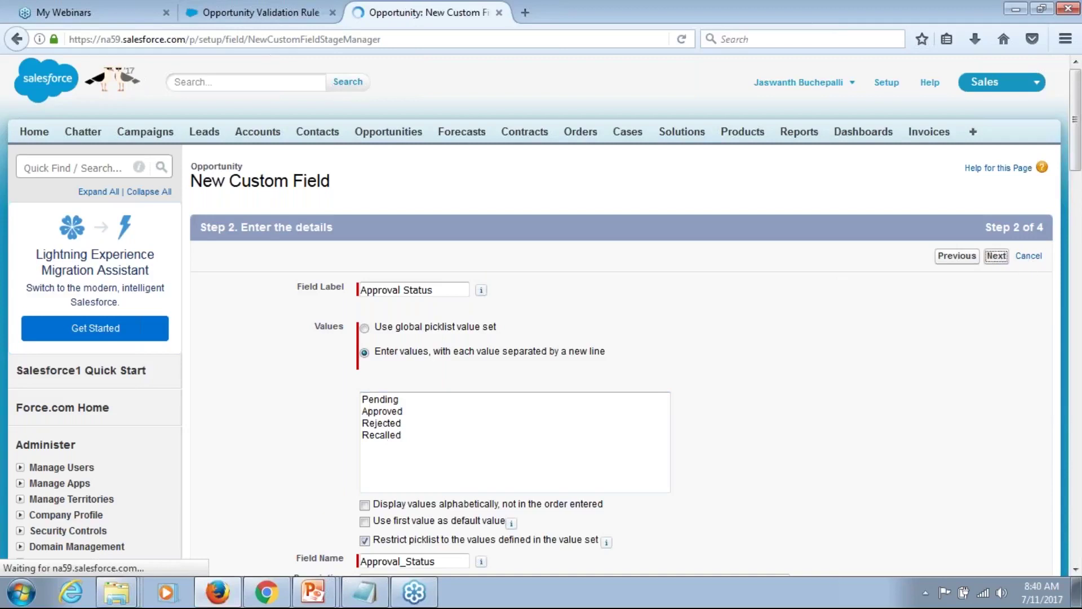
- Make the Approval Status field visible to all profiles, keep it on all Opportunity page layouts, and save it
click(761, 399)
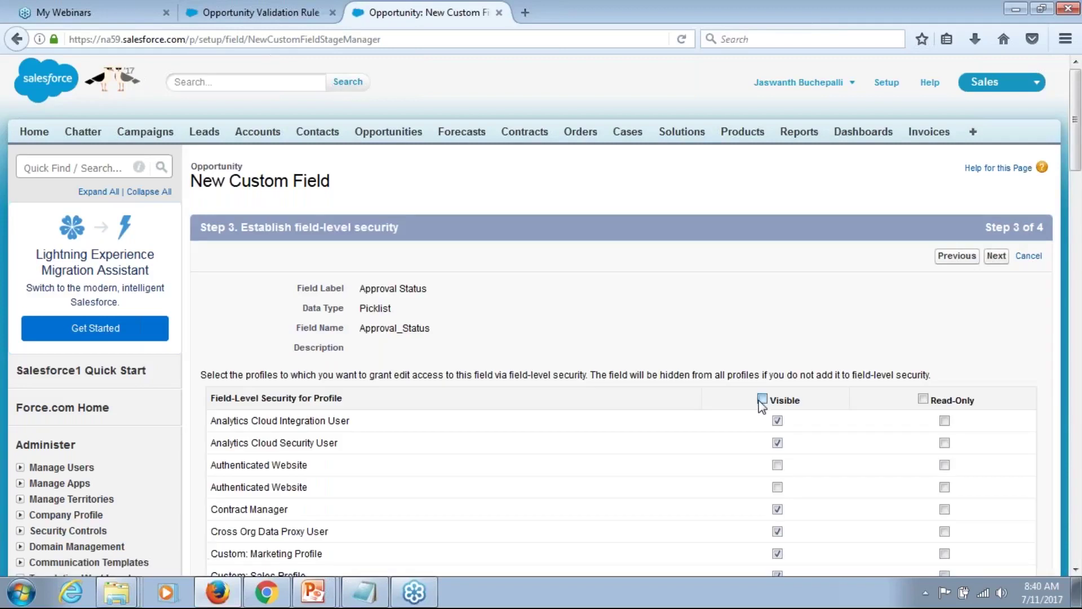
click(996, 256)
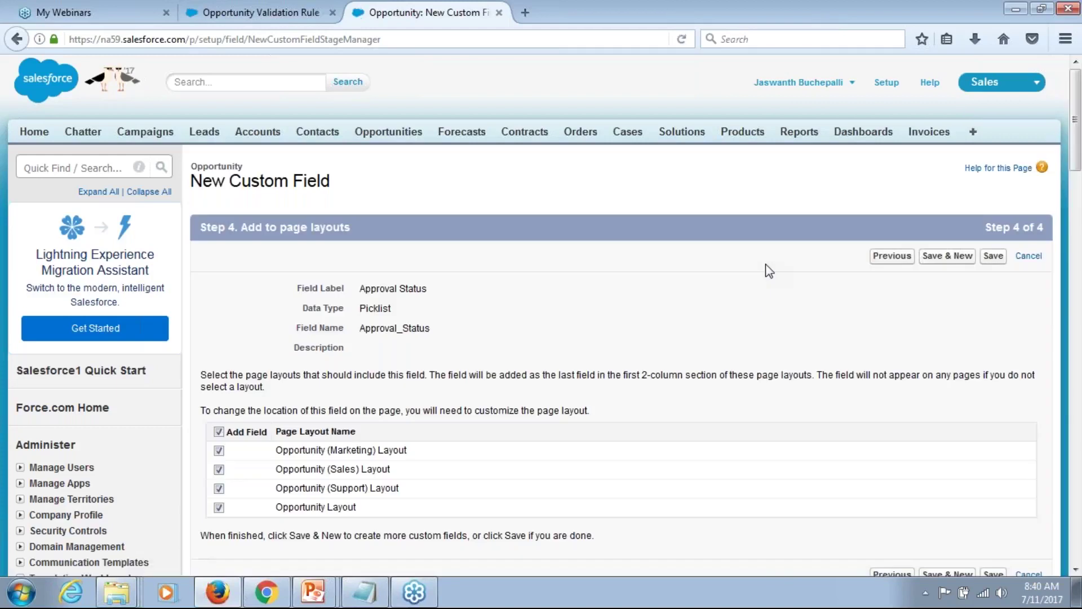
click(994, 257)
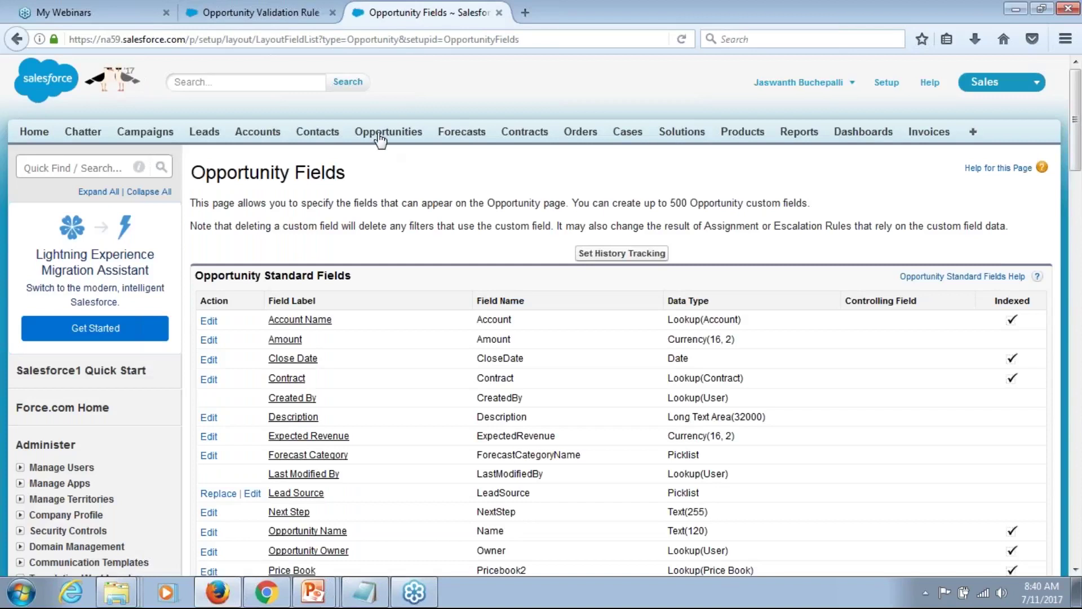
- Open a new opportunity form and check the values offered by the Approval Status picklist
click(383, 135)
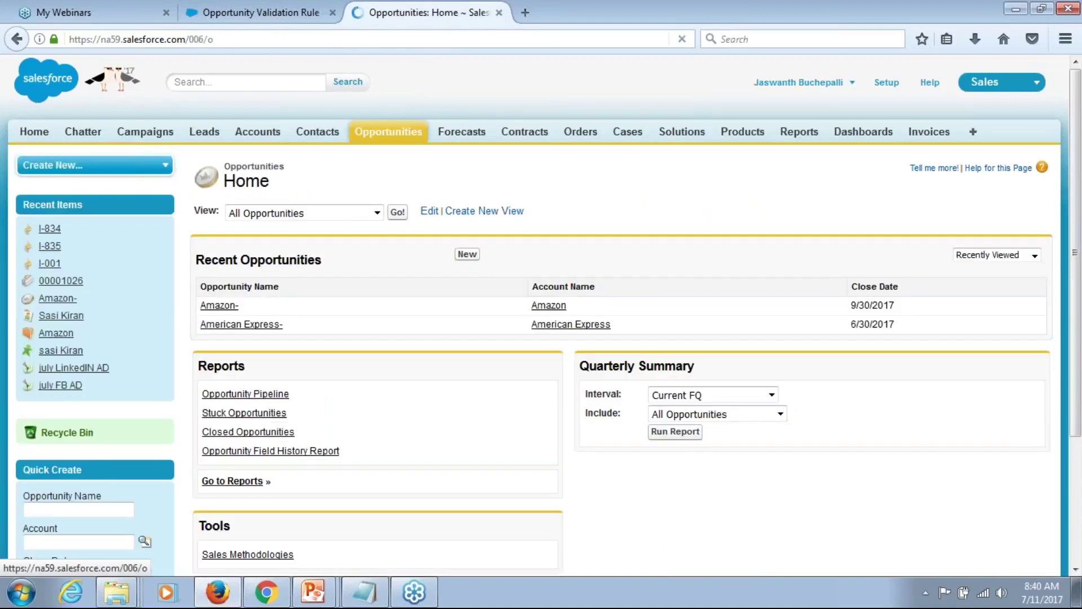
click(466, 254)
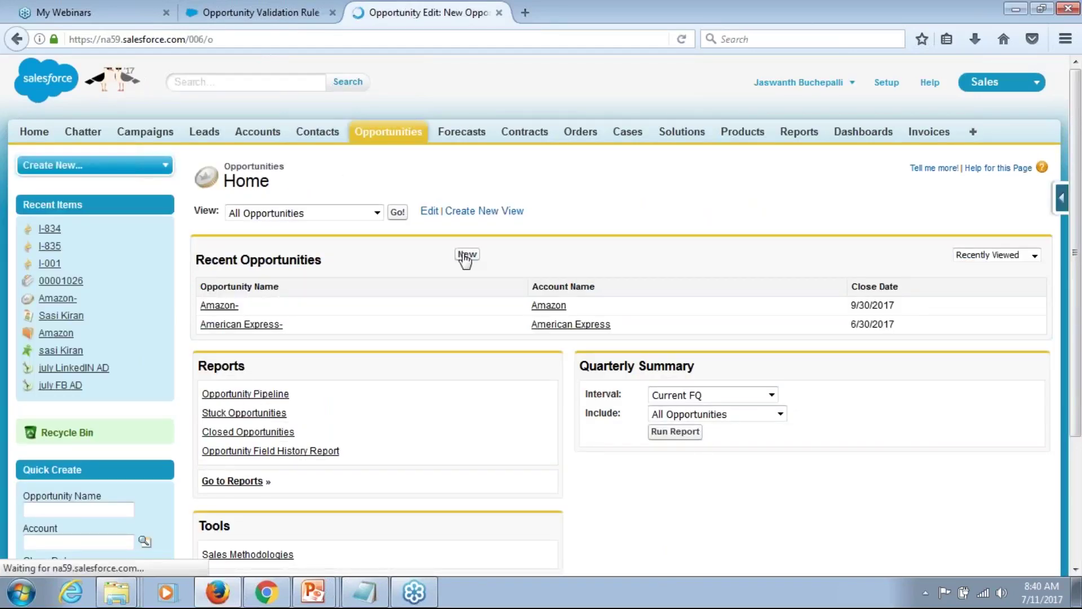
click(374, 400)
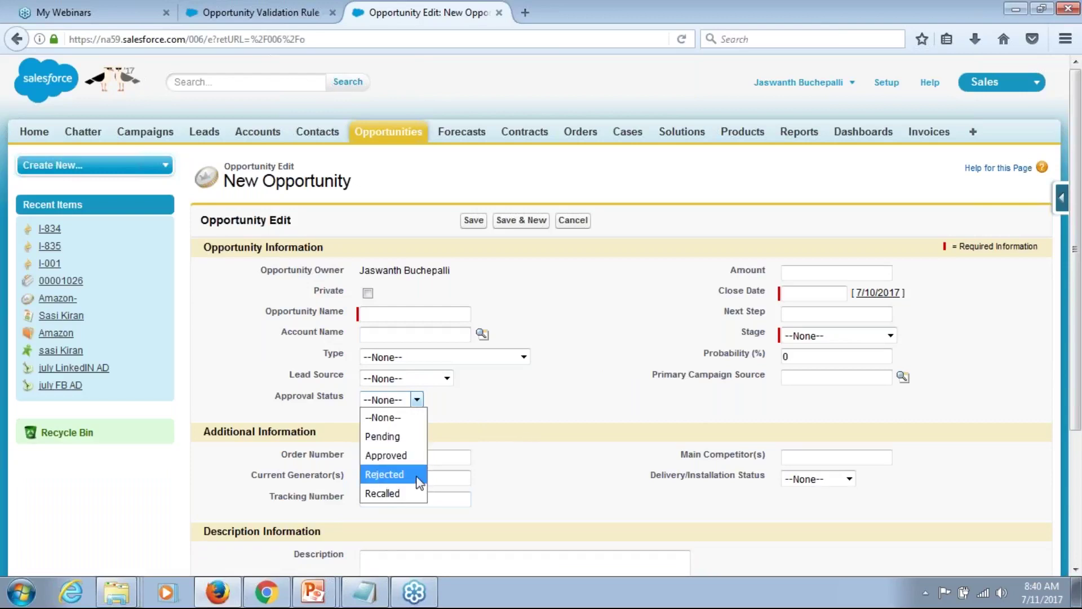
click(1065, 133)
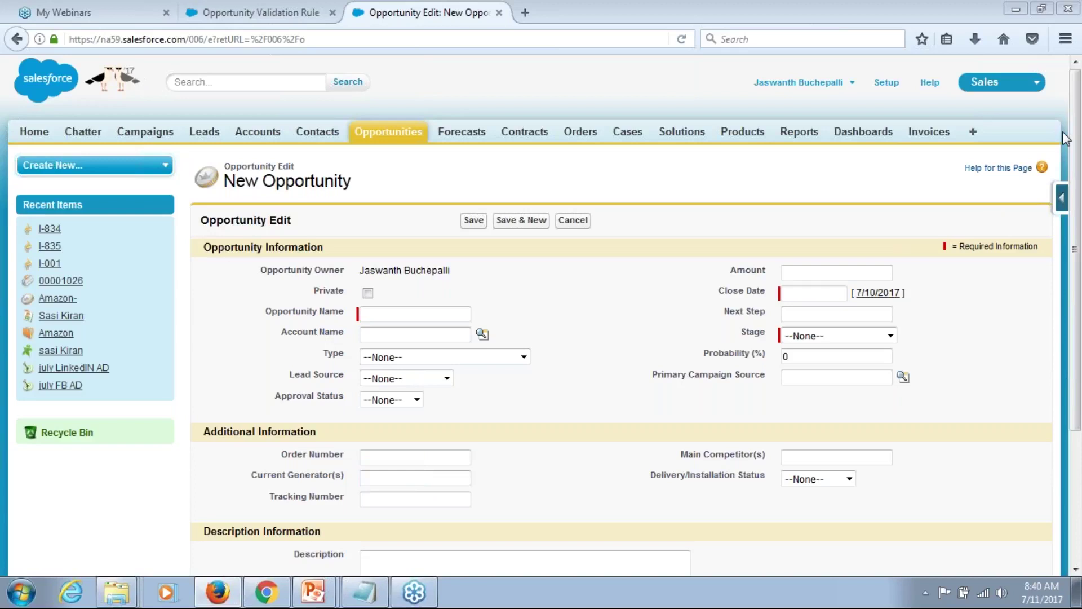
click(858, 182)
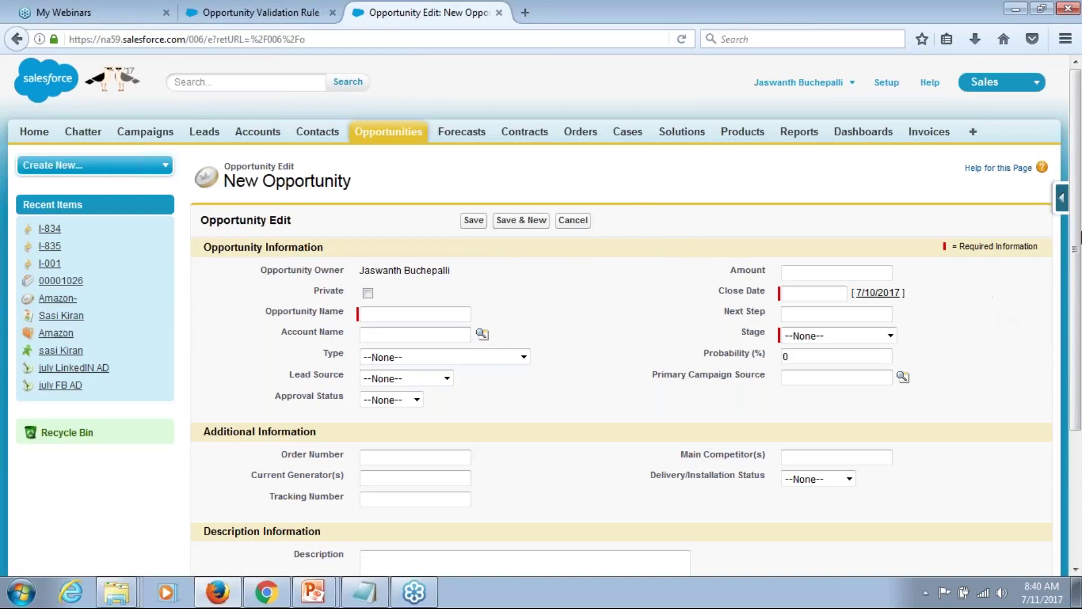
click(1064, 238)
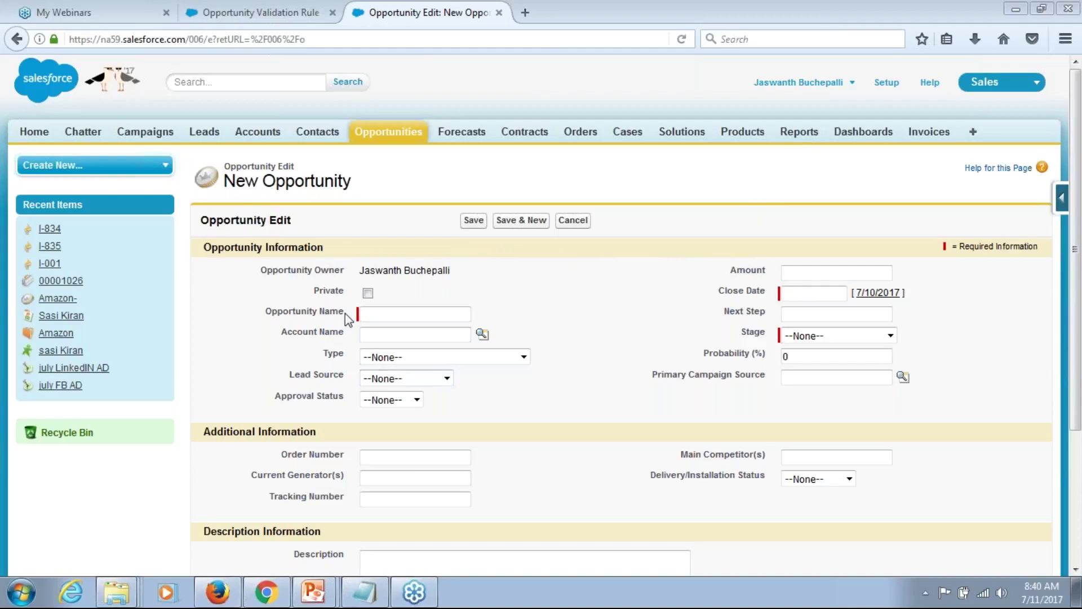
- Examine the Approval Status field on the new opportunity form and review its picklist options
click(593, 383)
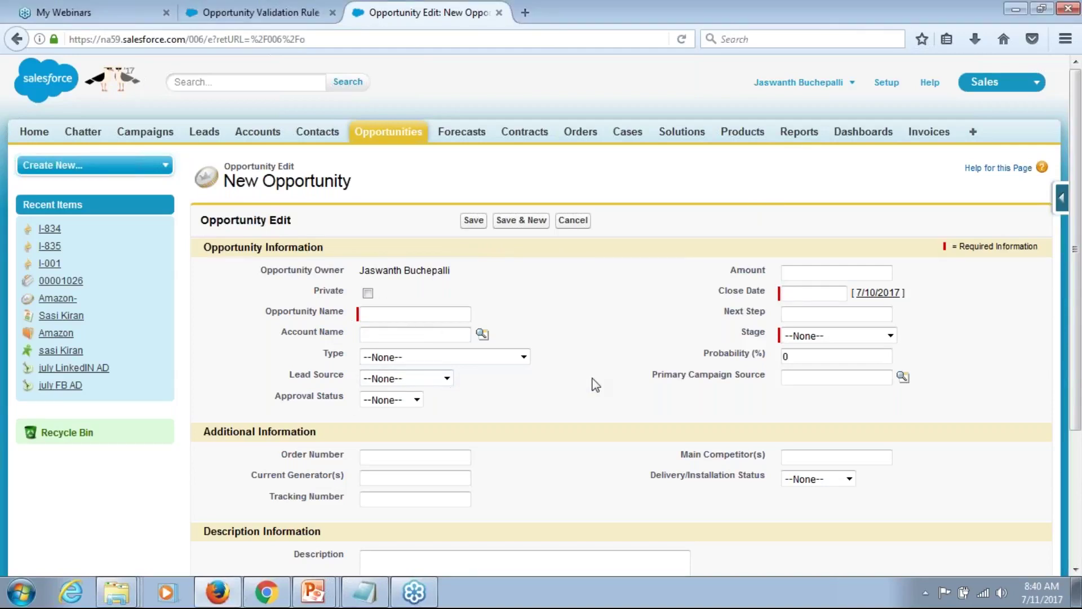
drag(1077, 355, 387, 422)
click(417, 399)
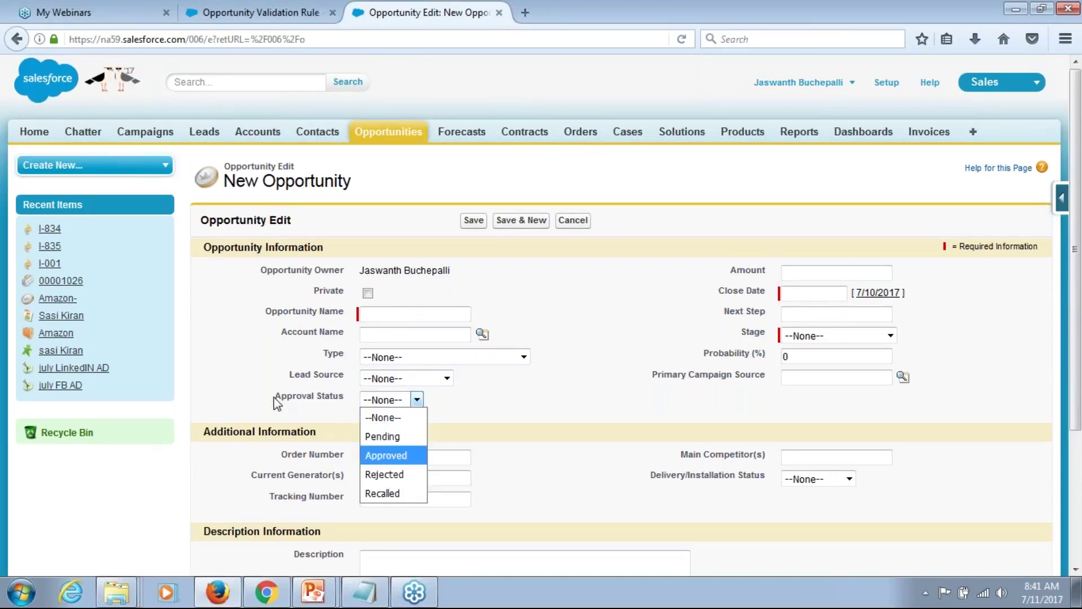
drag(274, 396, 352, 397)
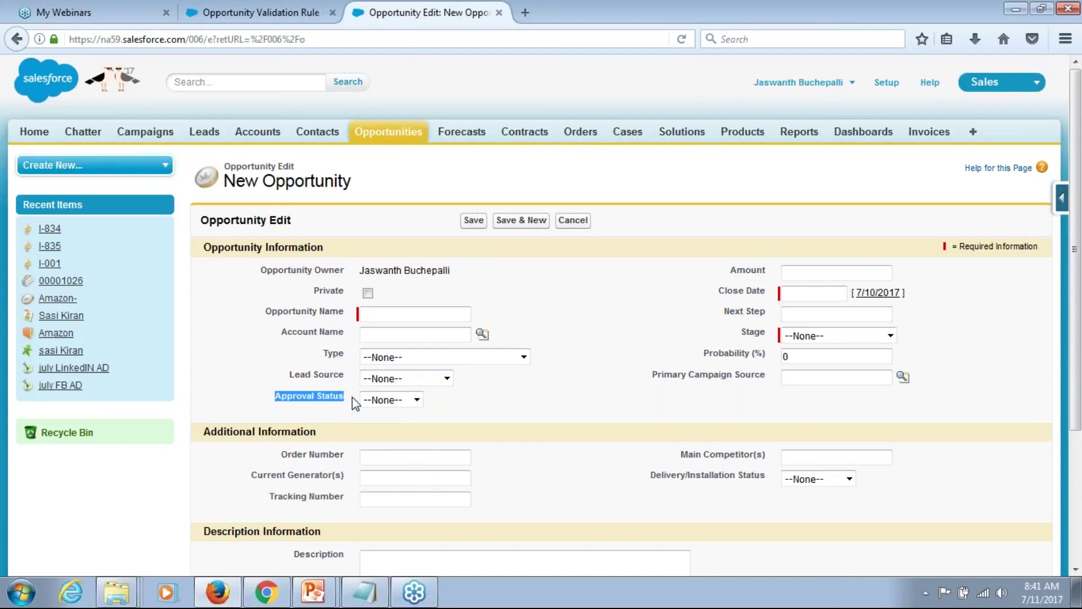
click(401, 400)
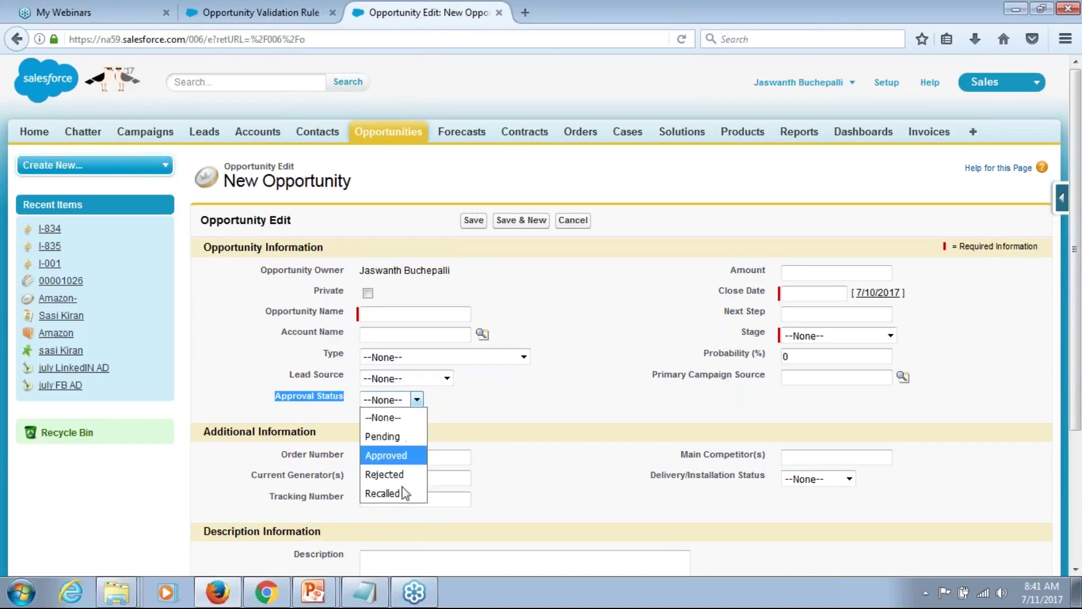
click(556, 417)
click(553, 413)
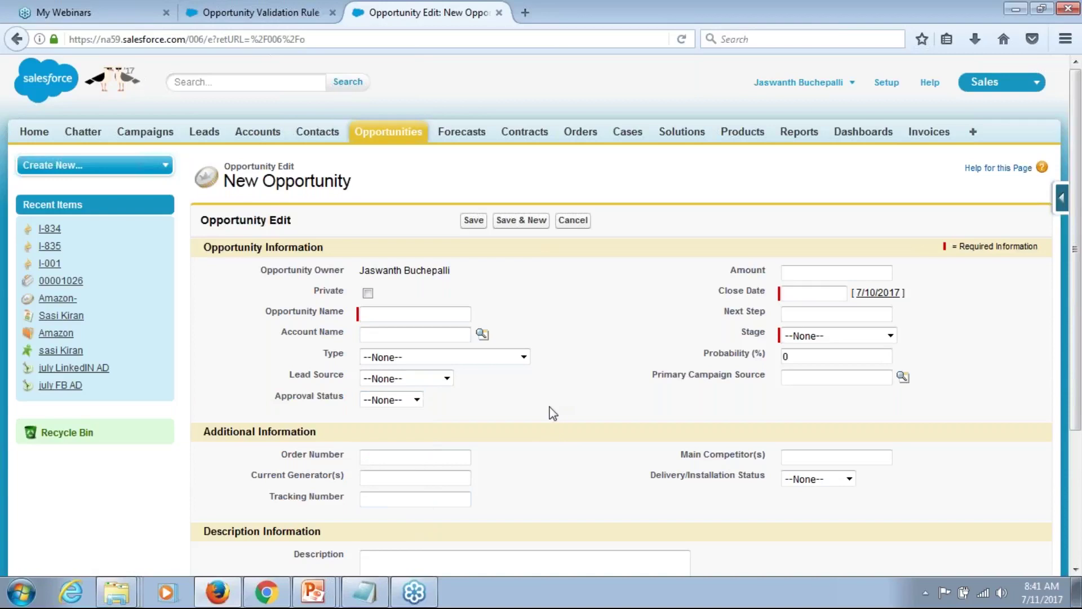
click(417, 400)
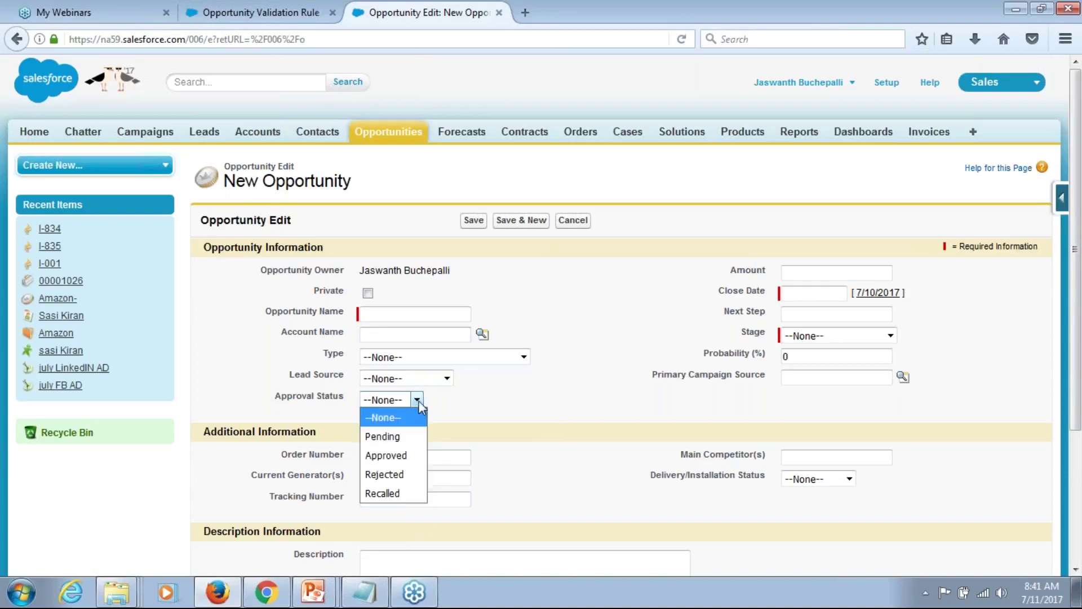
click(550, 390)
click(385, 402)
click(530, 408)
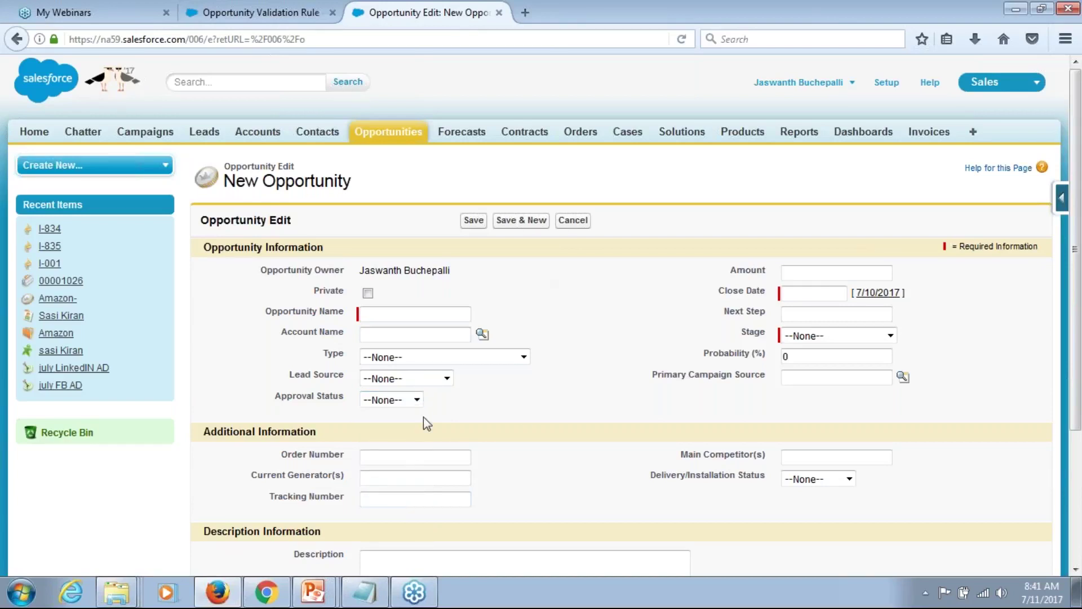
- Switch to the Notepad approval process notes and fill in Opp as the object
click(368, 596)
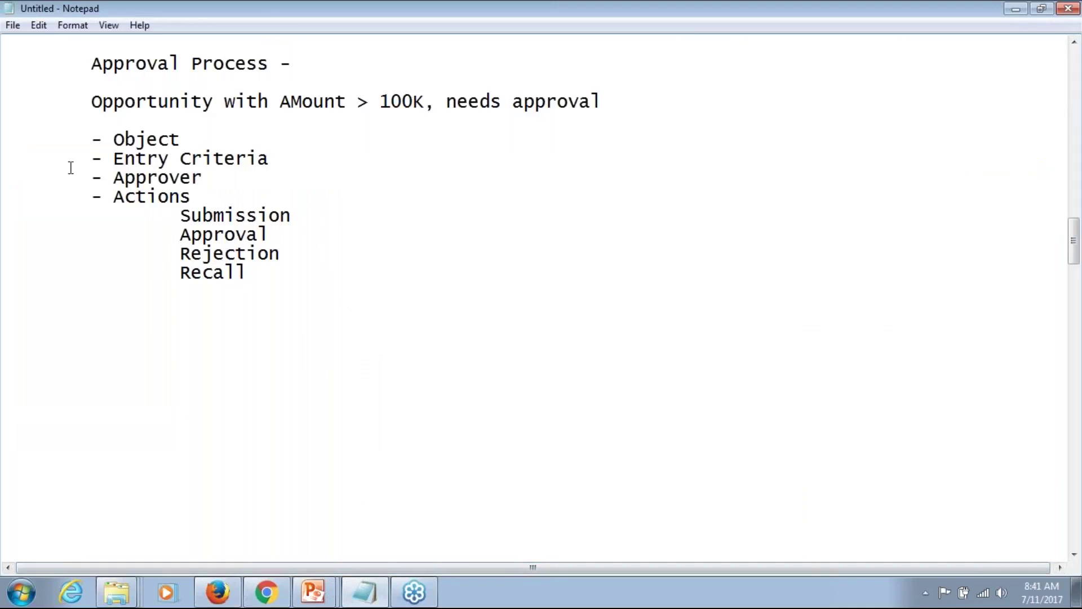
drag(80, 136, 271, 291)
click(271, 291)
click(198, 142)
text(- Opp)
- Complete the Entry Criteria line with "AMt > 100K" and the Approver line with "ABC"
key(Down)
key(End)
text(- )
text(AMt > 100)
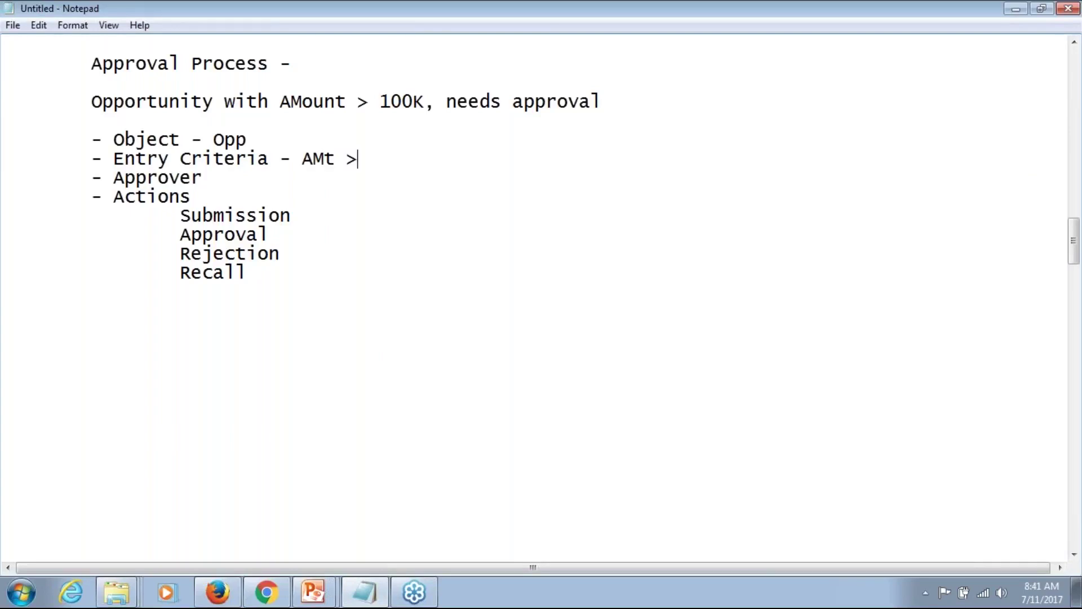
text(K)
key(BackSpace)
text(- )
text(ABC)
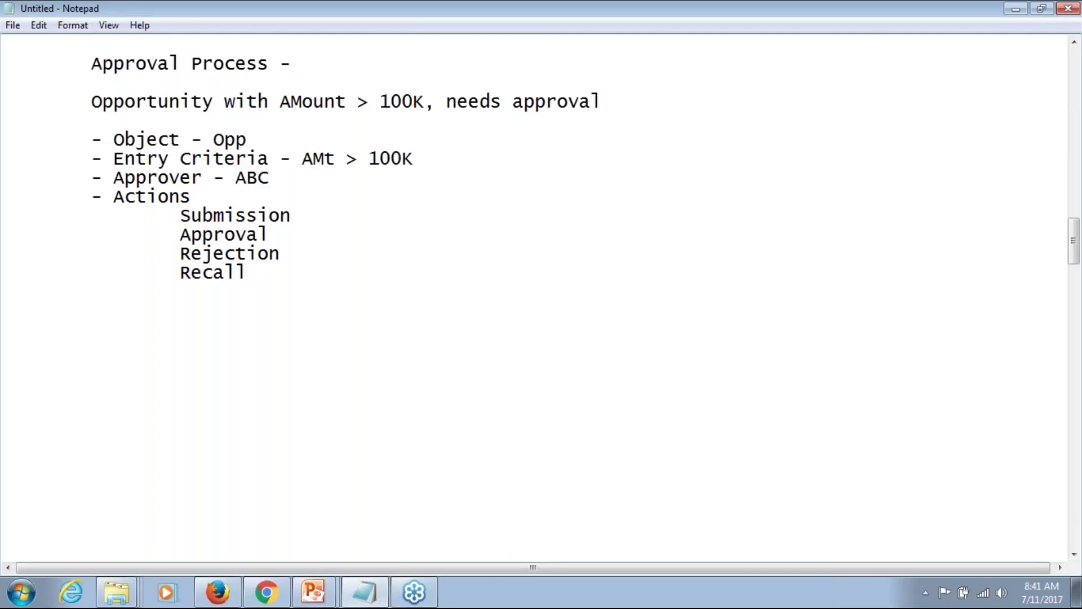
- Describe the Submission action as "Update APproval Status field to "Pending""
key(Down)
key(Down)
key(End)
text(- A)
key(BackSpace)
text(Update APpro)
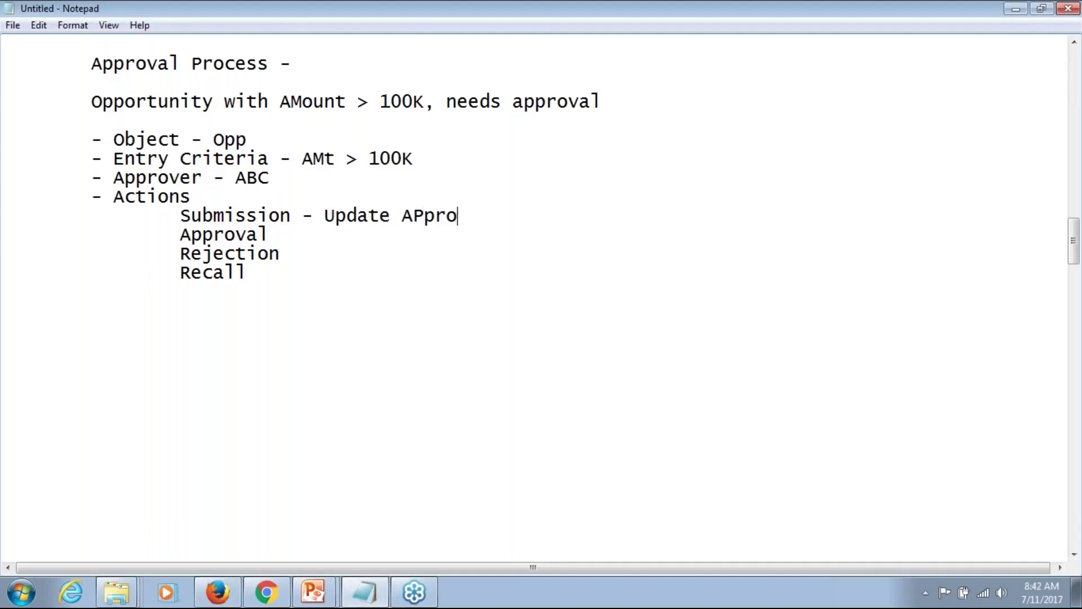
text(val Status)
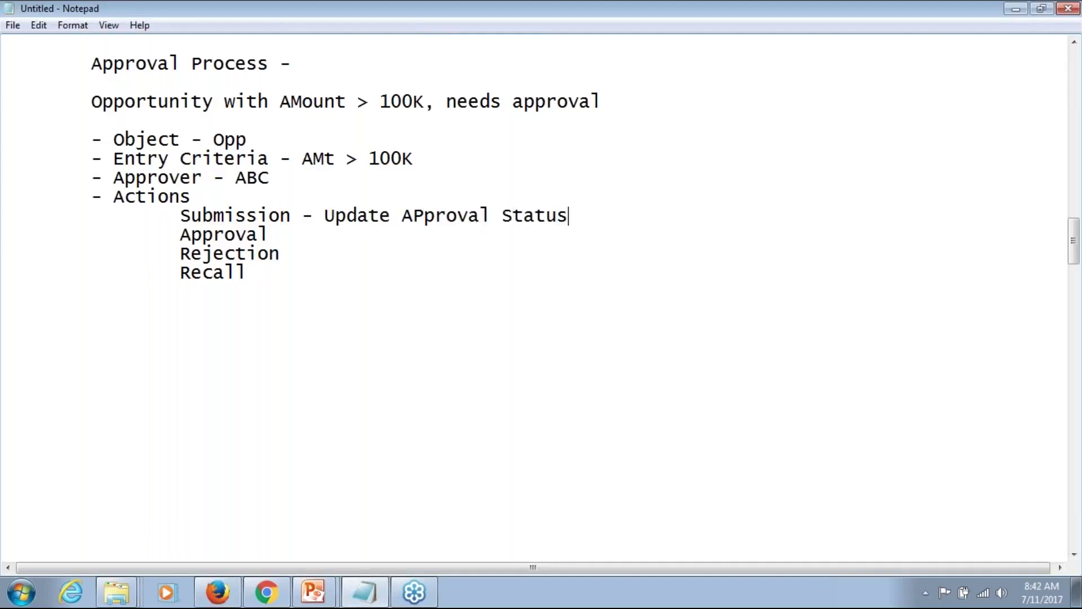
text( field to "P")
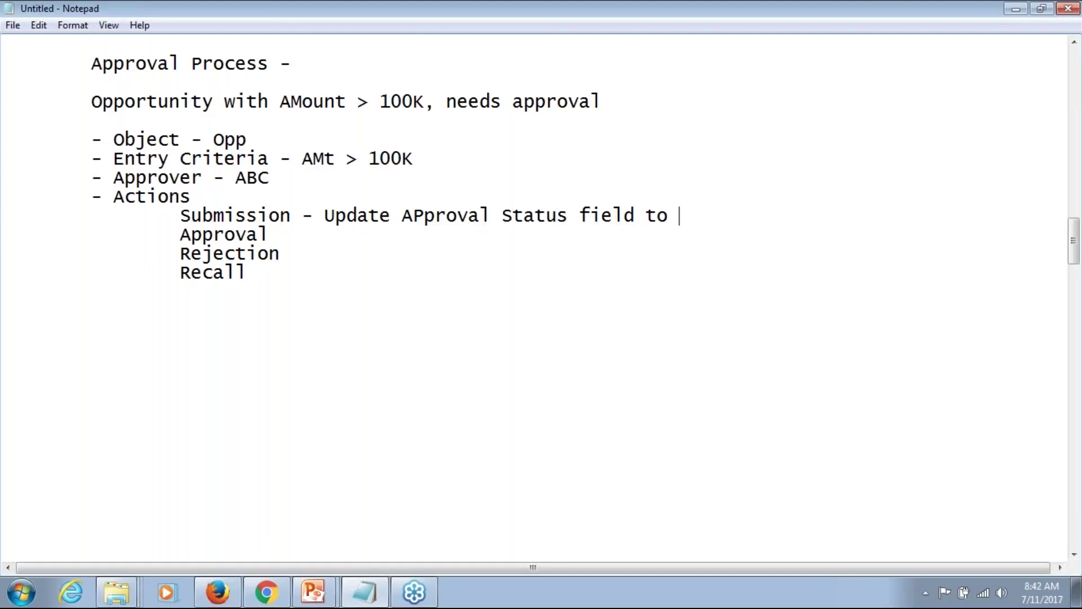
key(Left)
text(Pending)
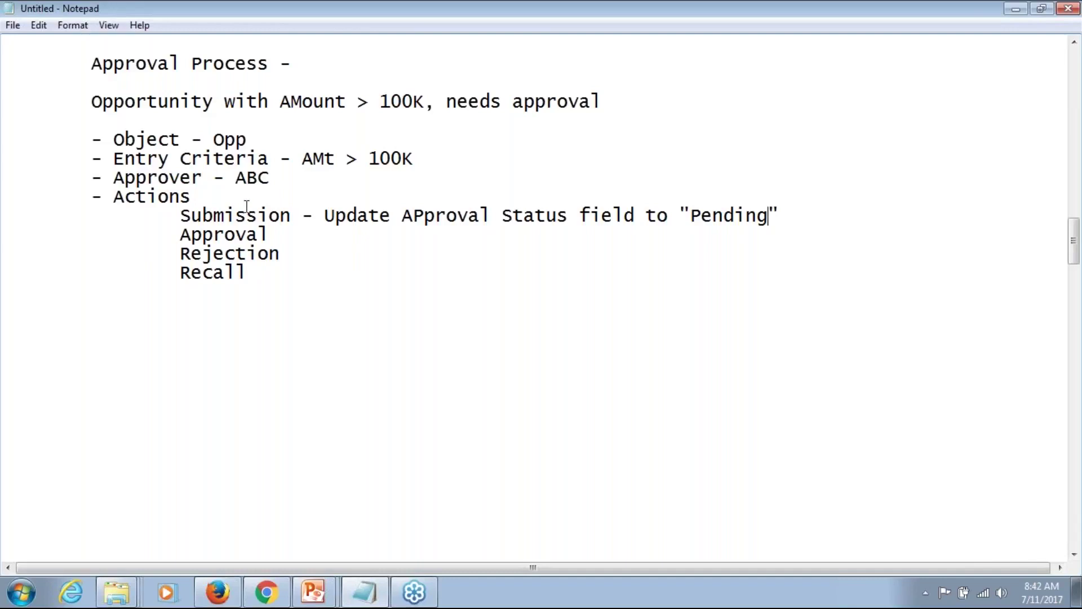
- Insert "Field Update:" in front of the Submission action's description
click(322, 216)
text(Field Update)
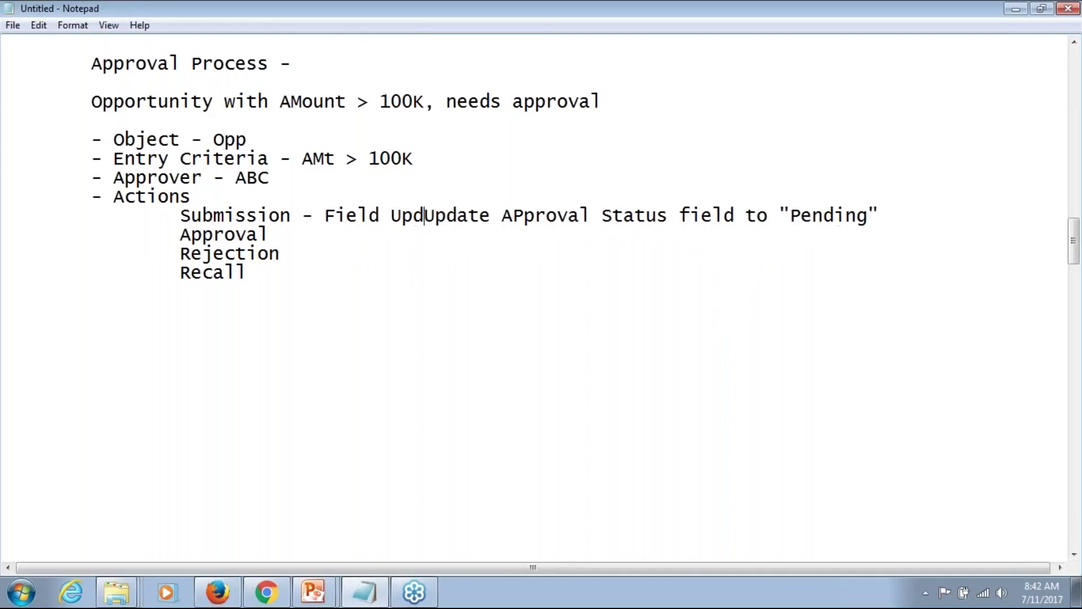
key(BackSpace)
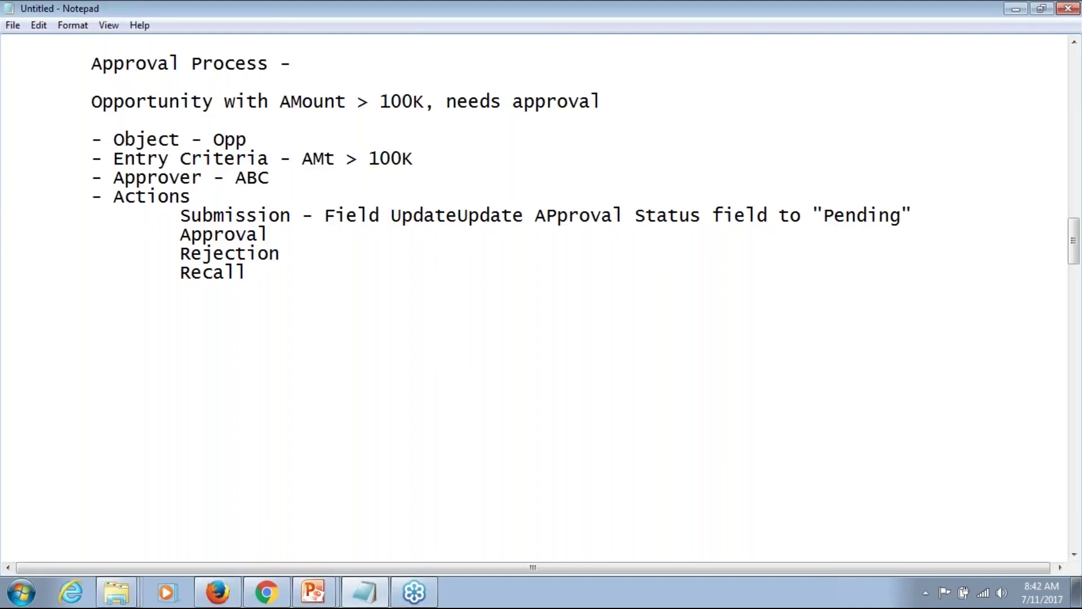
text(:)
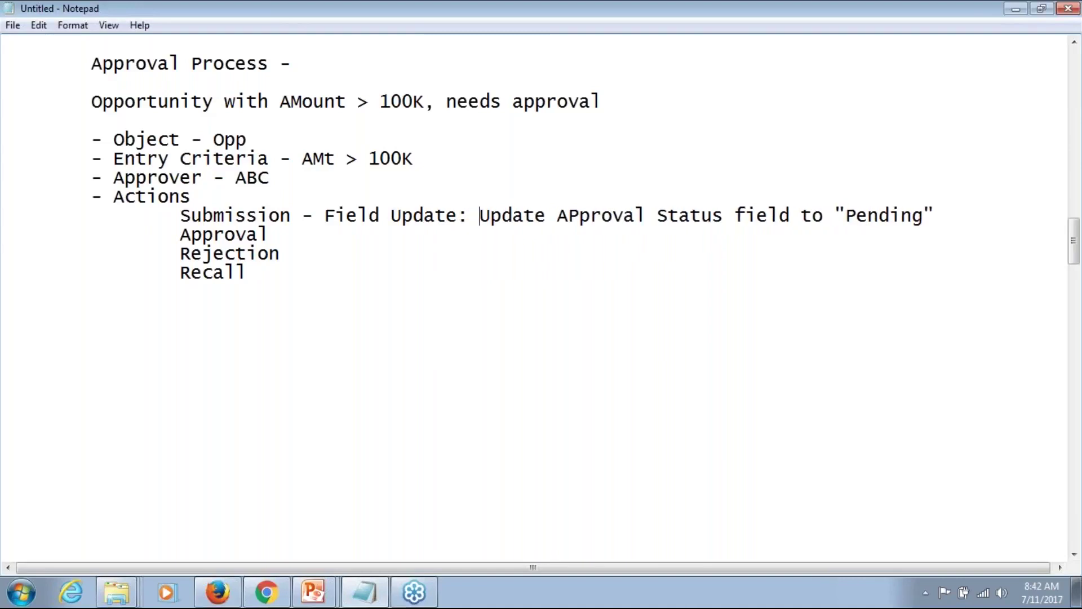
- Add a dash after each of the Approval, Rejection and Recall entries in the actions list
key(Down)
text(-)
key(Down)
text(-)
key(Down)
text(-)
key(BackSpace)
key(BackSpace)
key(BackSpace)
text(l -)
- Copy the Submission field update text to the Approval line and change its status value to "Approved"
key(Up)
key(Up)
key(Up)
key(Right)
key(Right)
key(Right)
key(Right)
key(shift+End)
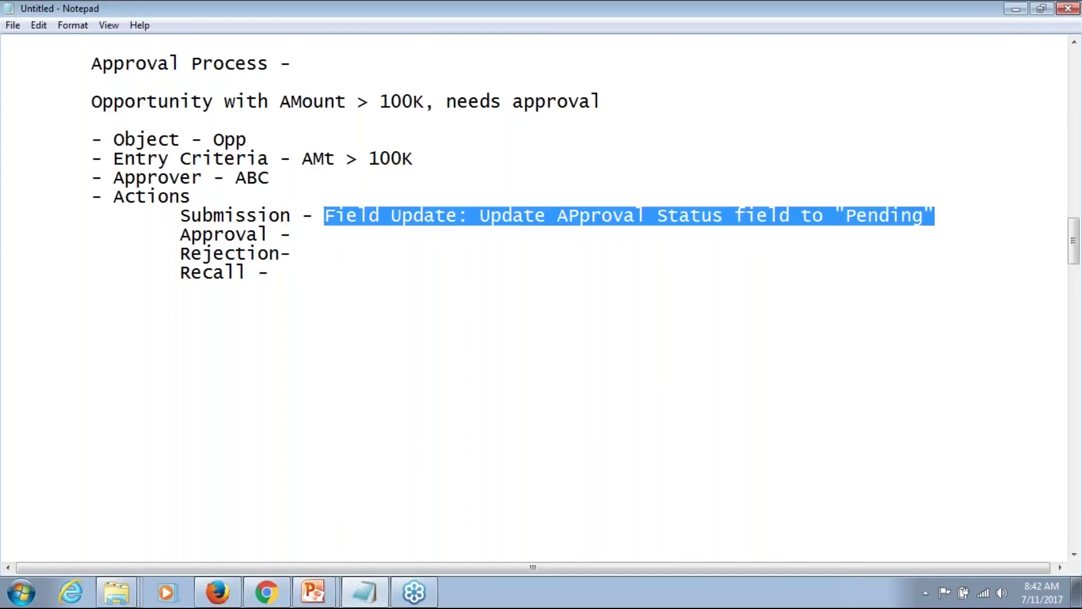
key(ctrl+c)
key(Down)
key(ctrl+v)
key(Left)
key(shift+Left)
key(shift+Left)
key(shift+Left)
key(shift+Left)
key(shift+Left)
key(shift+Left)
key(shift+Left)
key(shift+Left)
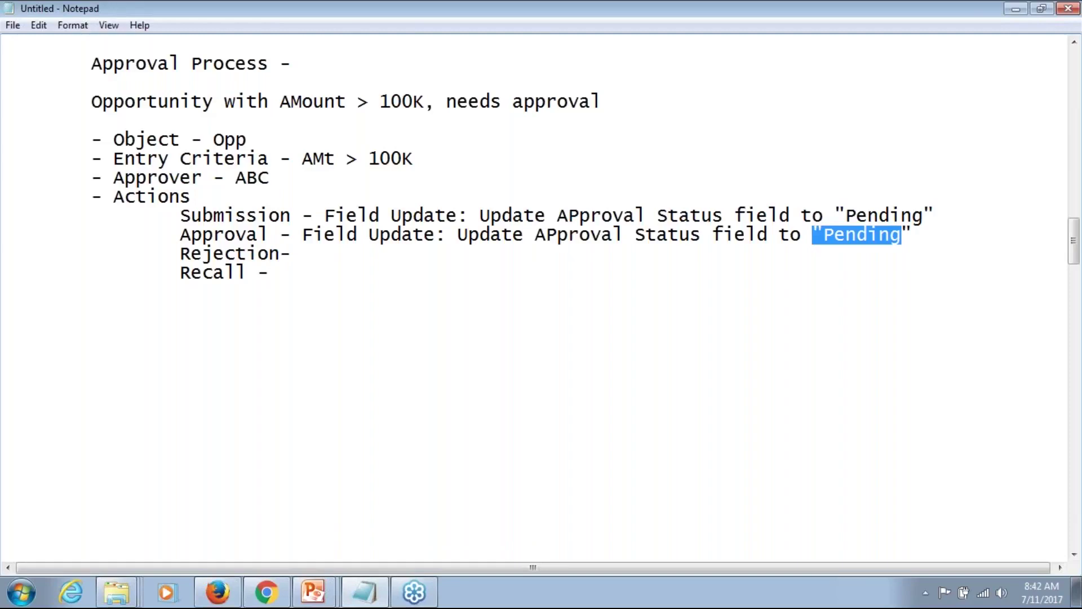
key(shift+Right)
text(Approve)
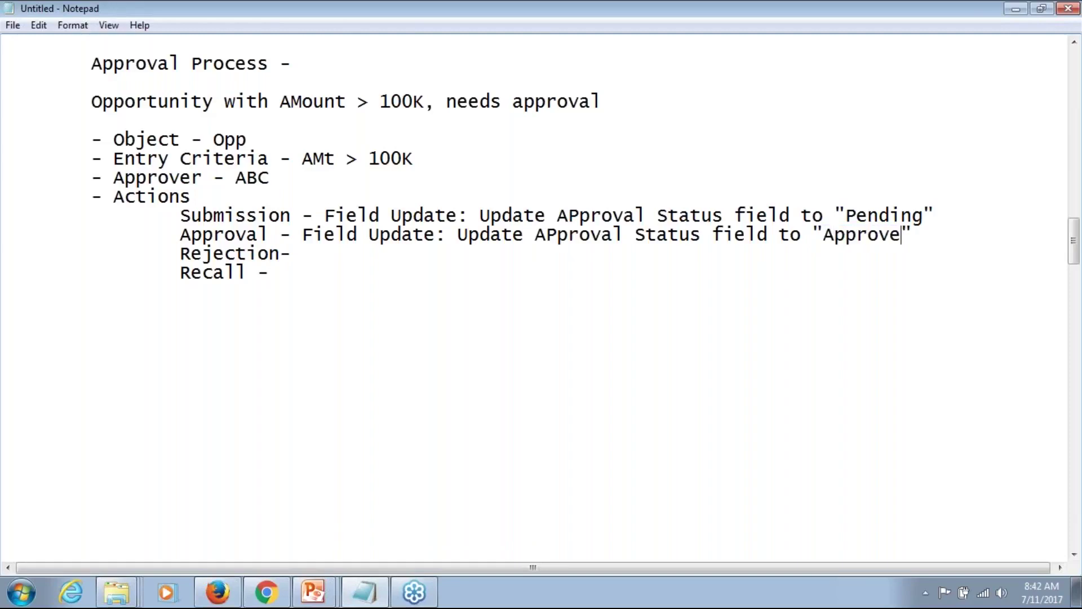
text(d)
- Paste the field update text on the Rejection line and change its status value to "Rejected"
key(Down)
key(ctrl+v)
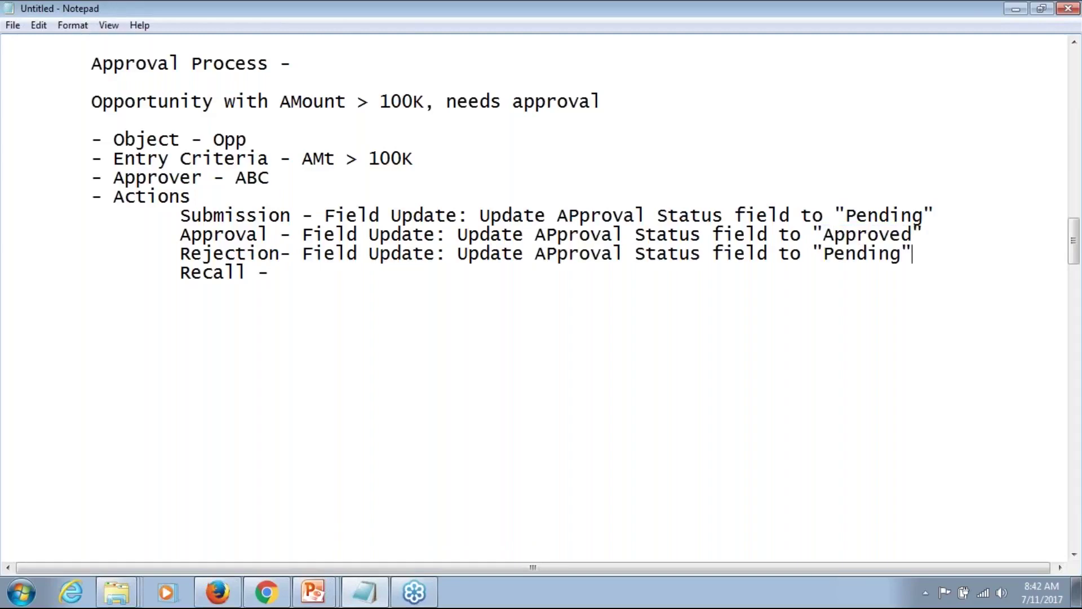
key(Left)
key(shift+Left)
key(shift+Left)
key(shift+Left)
key(shift+Left)
key(shift+Left)
key(shift+Left)
key(shift+Left)
key(shift+Left)
key(shift+Right)
key(BackSpace)
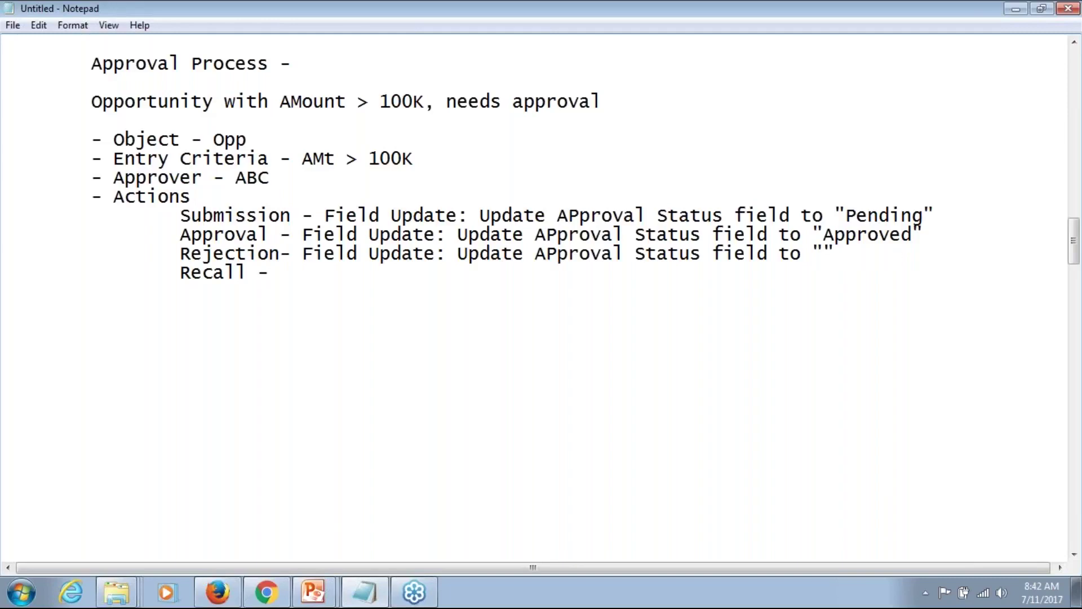
text(Rejected)
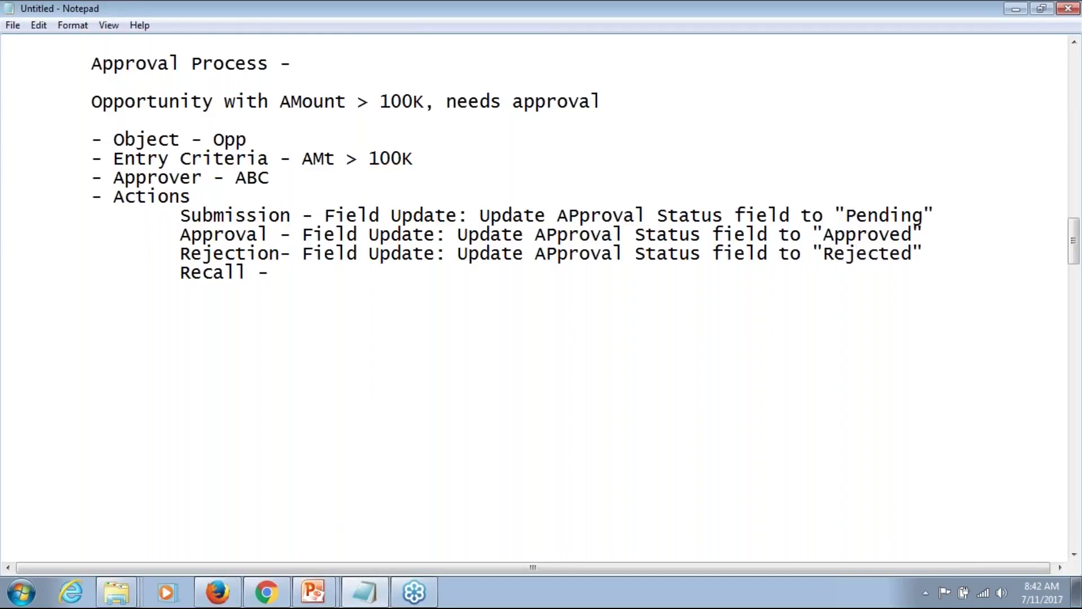
- Paste the field update text on the Recall line and change its status value to "Recalled"
key(ctrl+v)
key(Left)
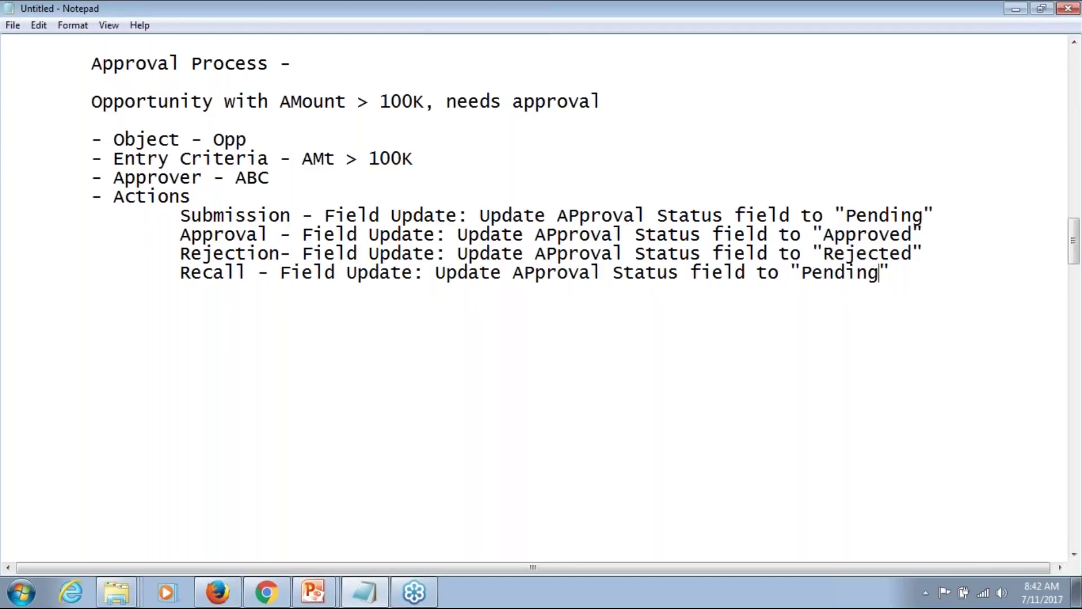
key(shift+Left)
key(shift+Left)
key(shift+Left)
key(shift+Left)
key(shift+Left)
key(shift+Left)
key(shift+Left)
text(Recalle)
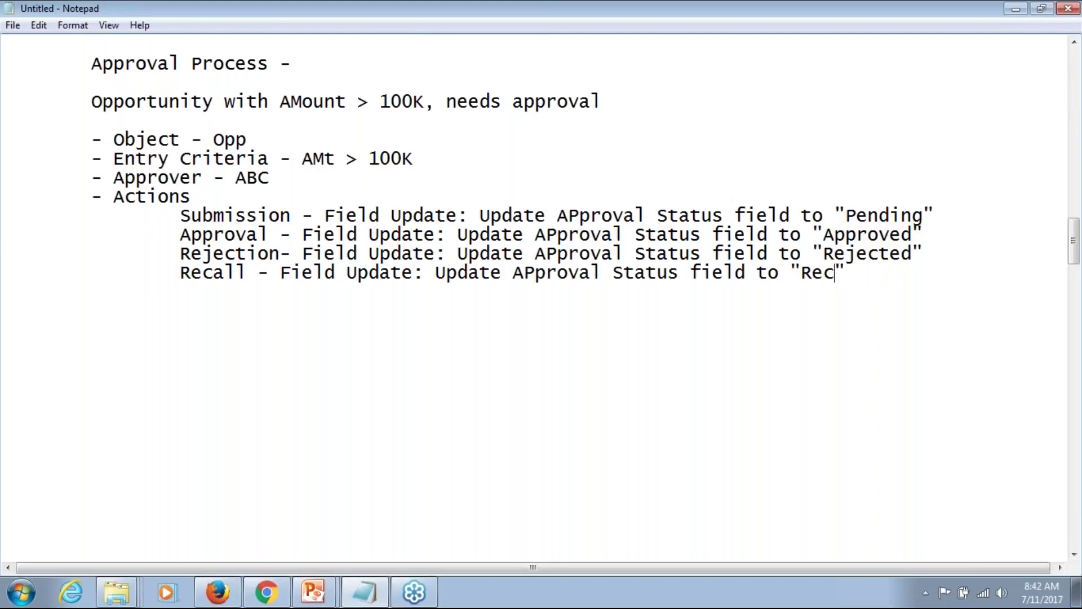
text(d)
key(Right)
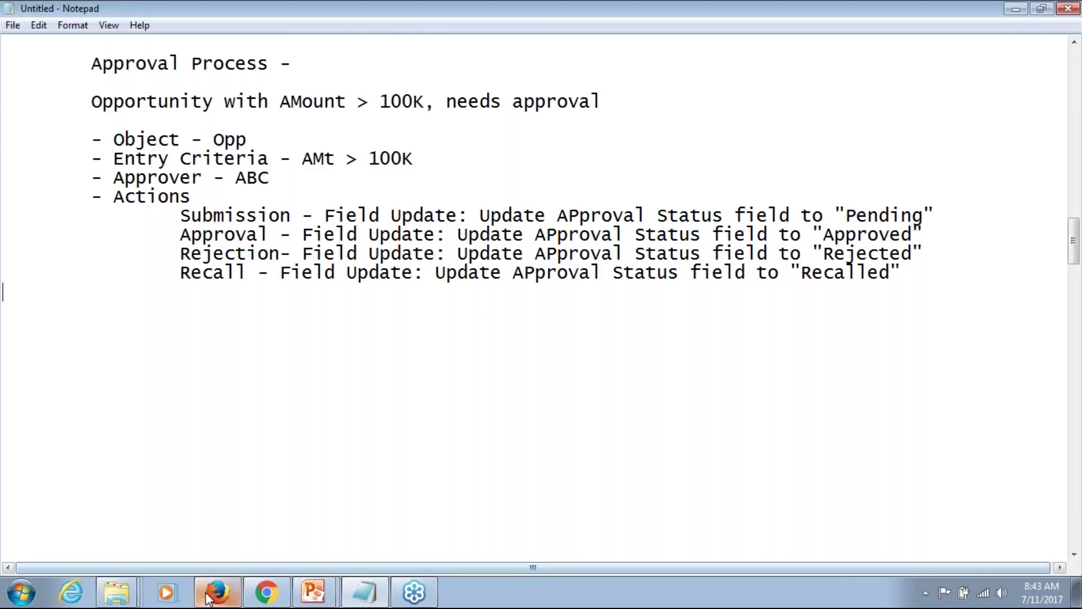
- Return to Salesforce in Firefox, search Setup for approval, and open the Approval Processes page
mouse_move(217, 592)
click(187, 551)
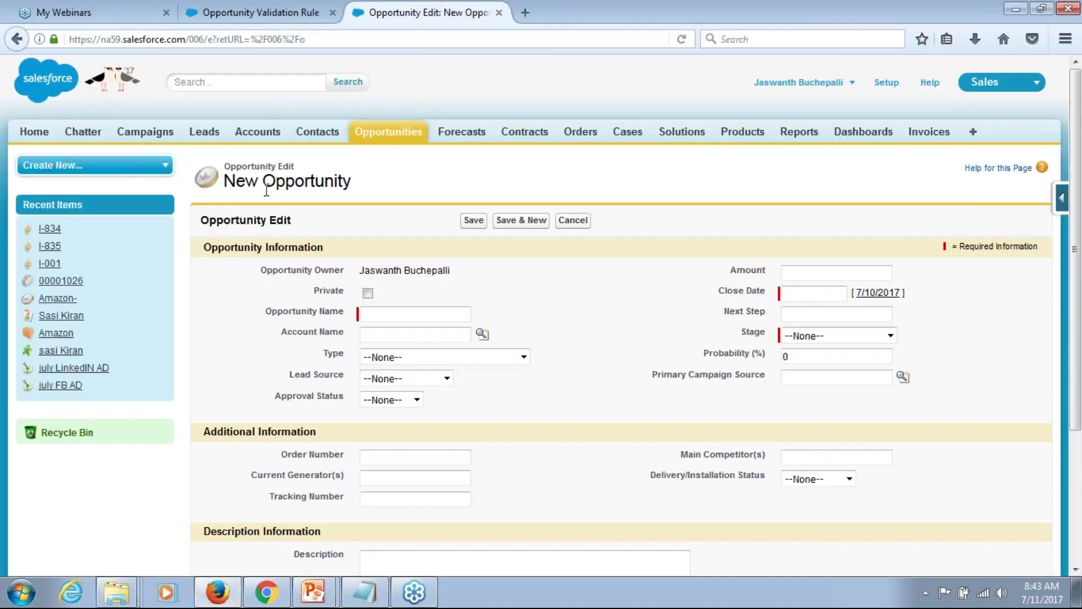
click(886, 83)
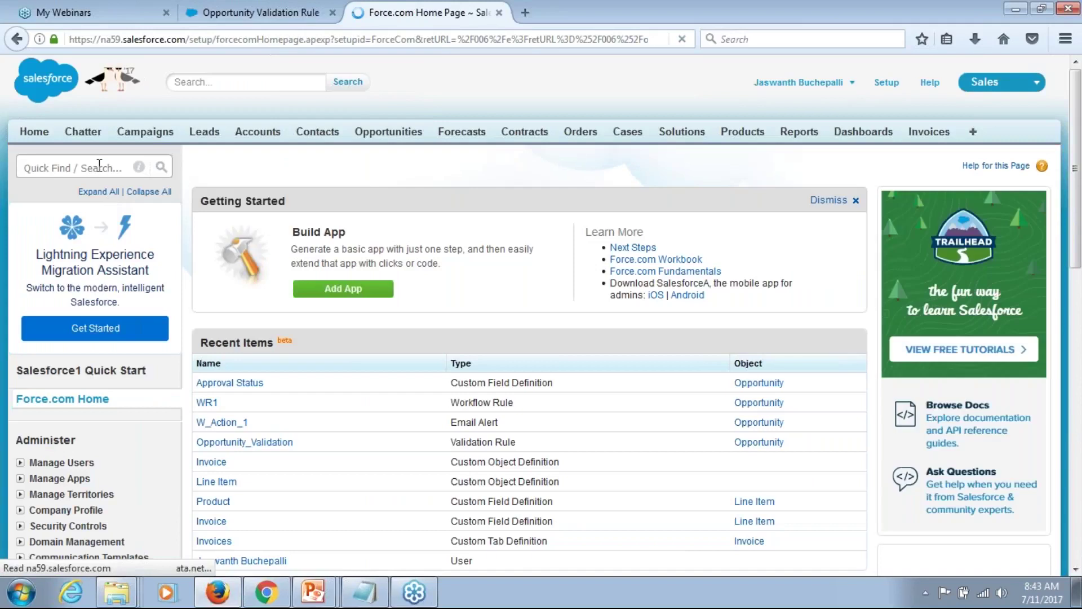
click(99, 166)
text(Approvla)
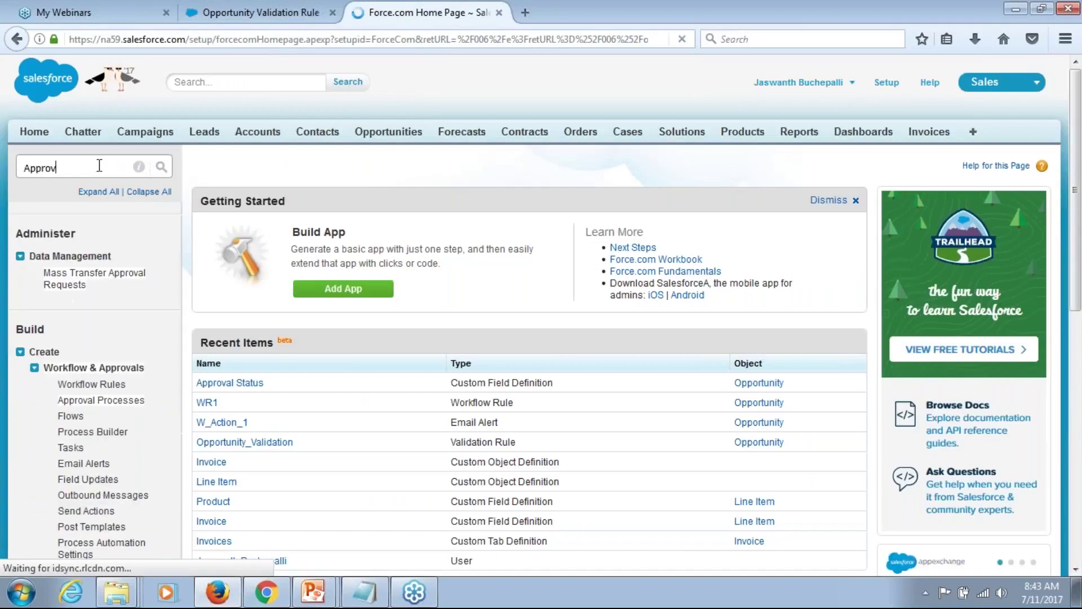
key(BackSpace)
key(BackSpace)
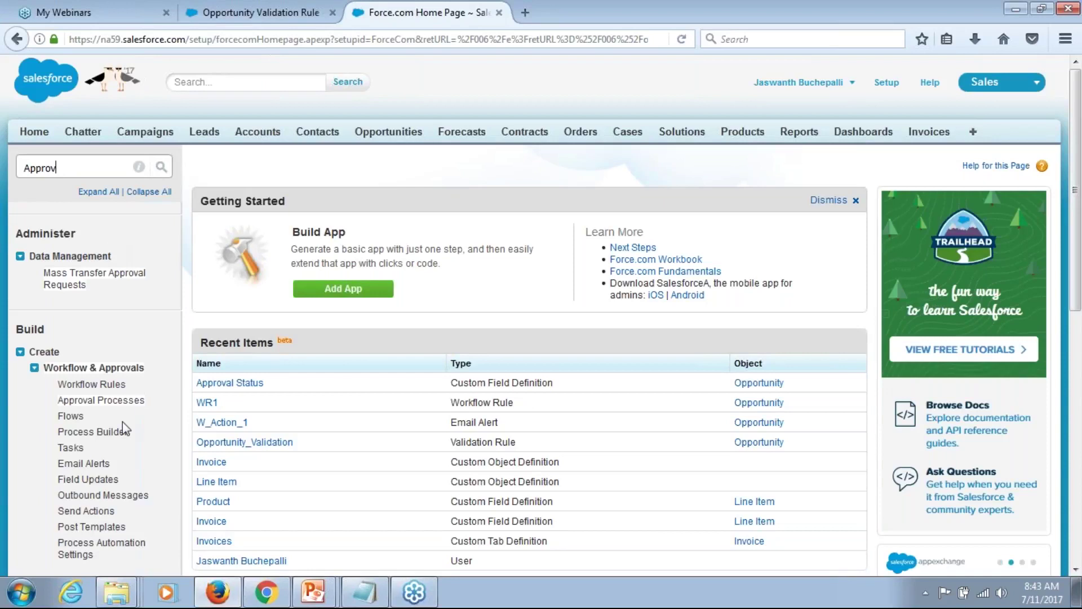
click(120, 402)
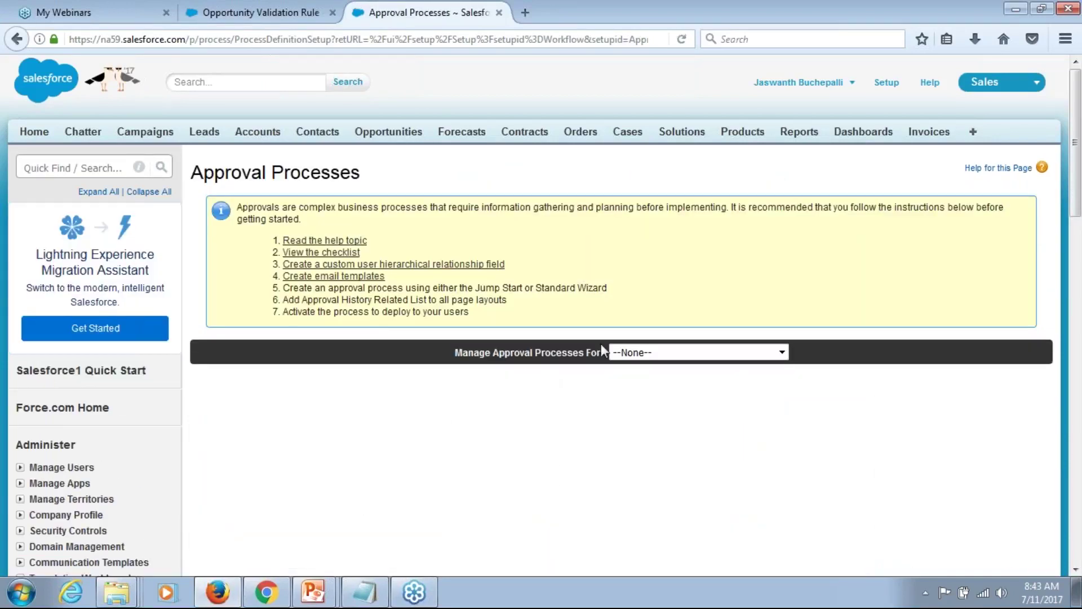
- Manage approval processes for the Opportunity object and create a new approval process with the Jump Start Wizard
click(633, 354)
key(o)
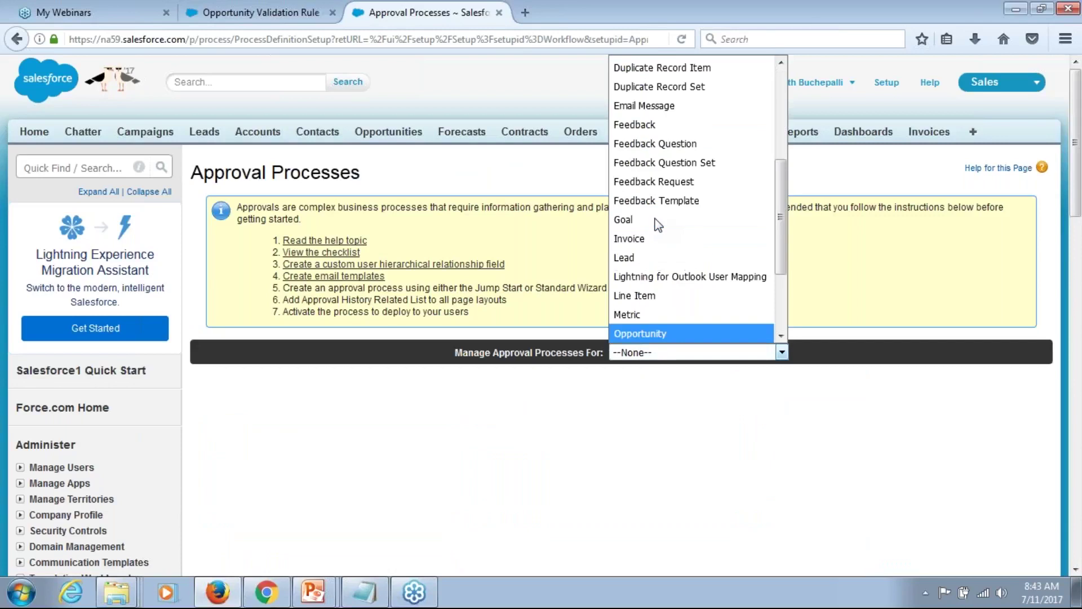
key(Return)
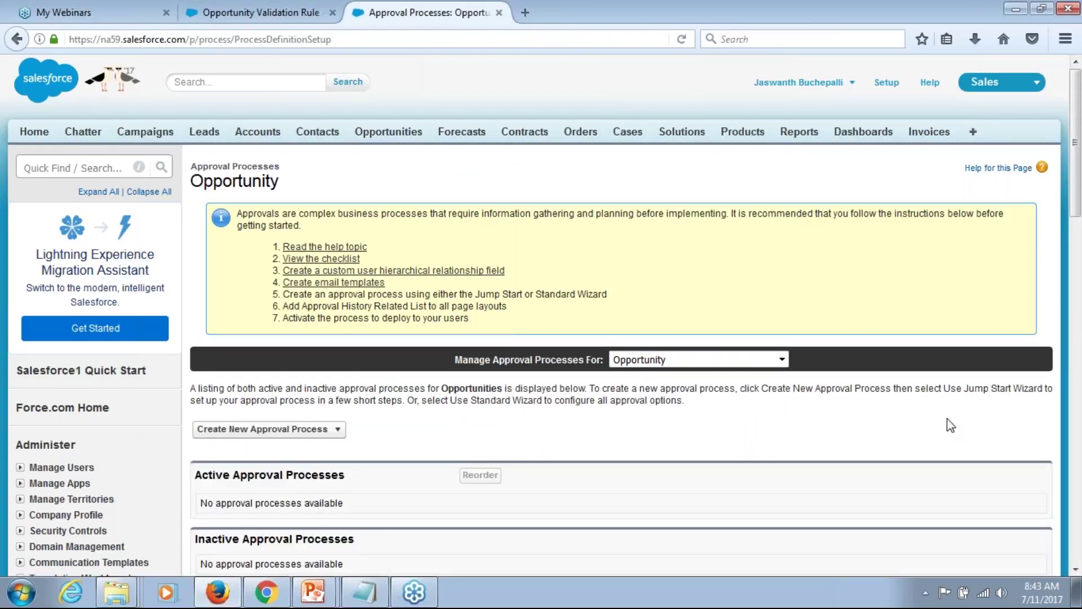
click(1075, 569)
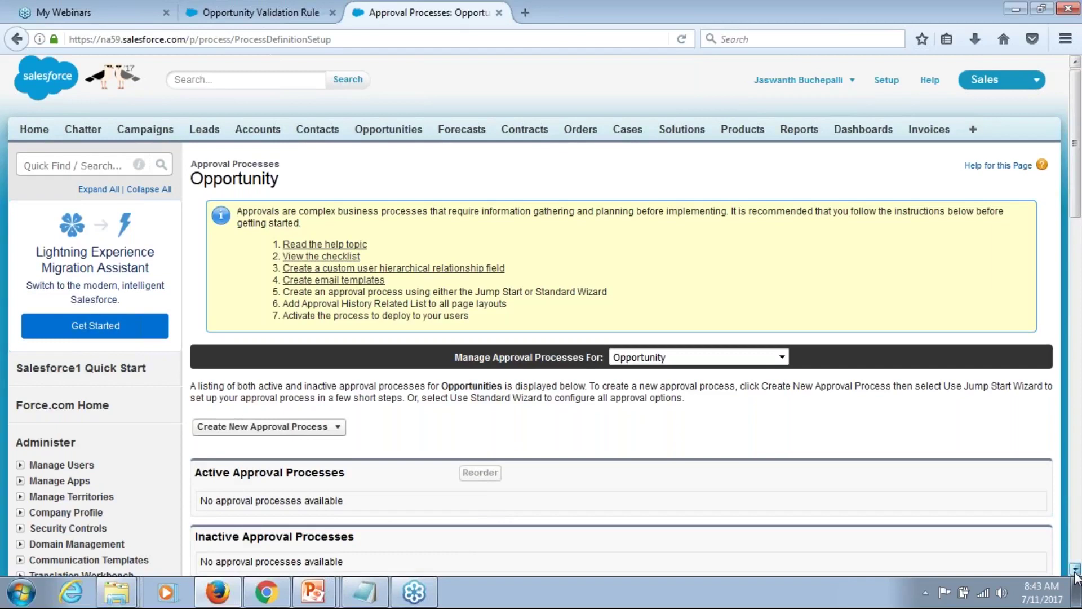
scroll(818, 395, down, 3)
click(265, 294)
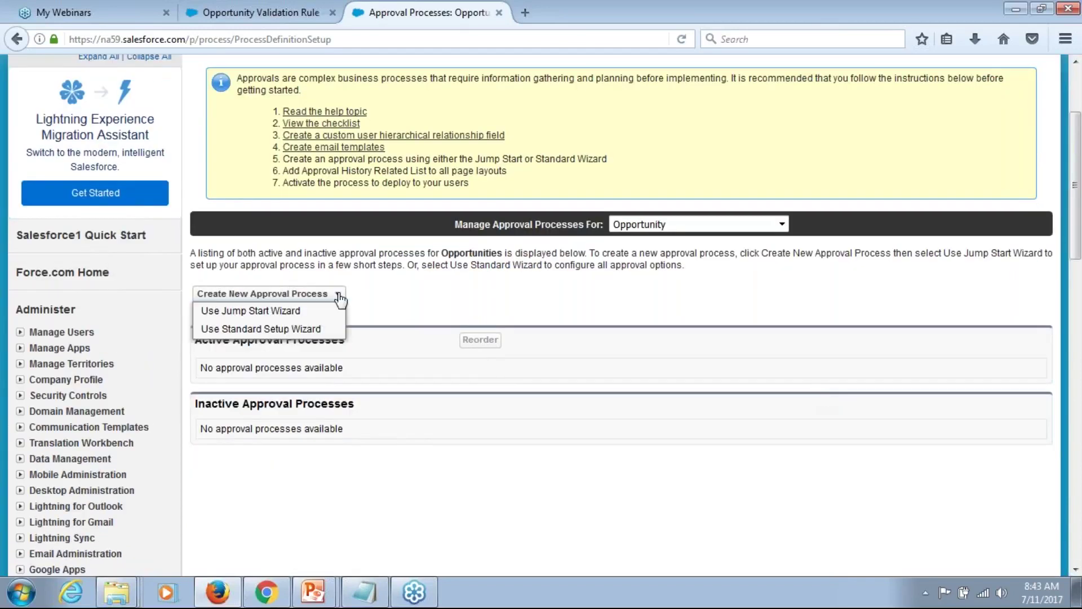
click(273, 312)
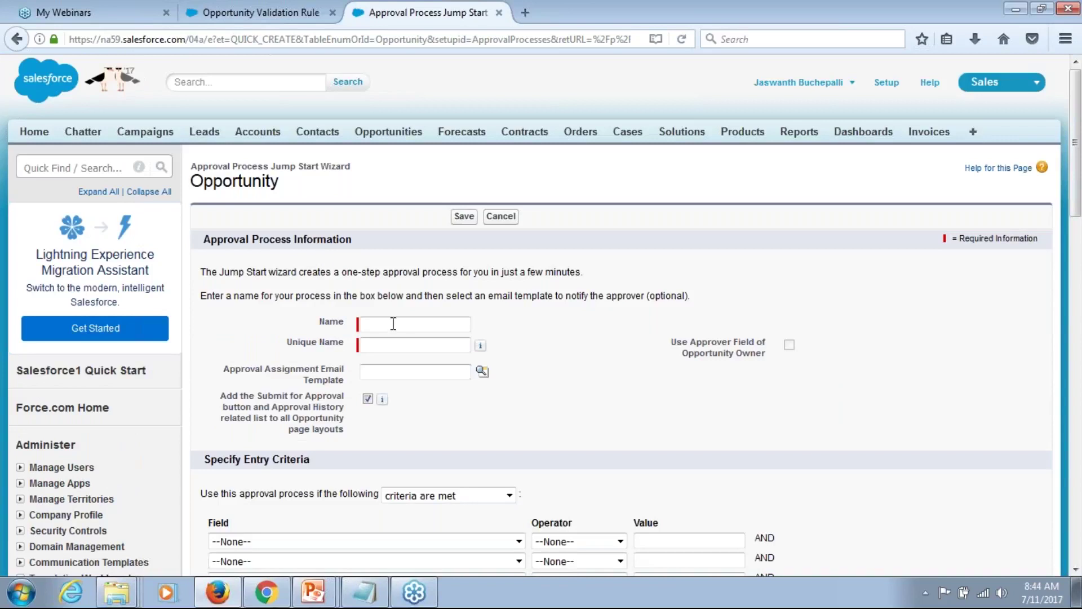
- Name the new Opportunity approval process AP1
click(393, 326)
text(AP1)
key(Tab)
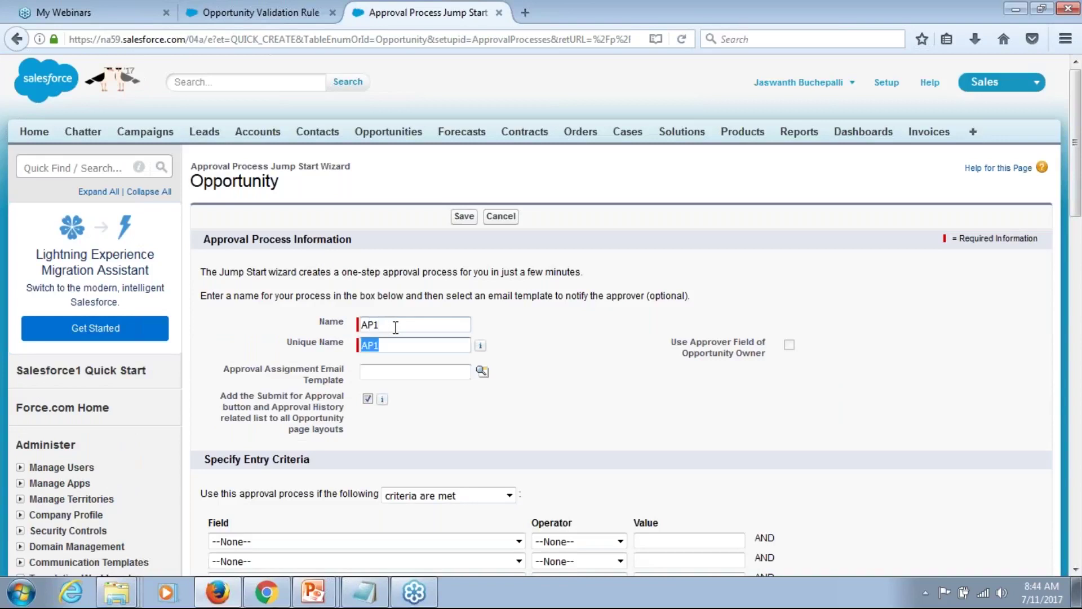
click(514, 338)
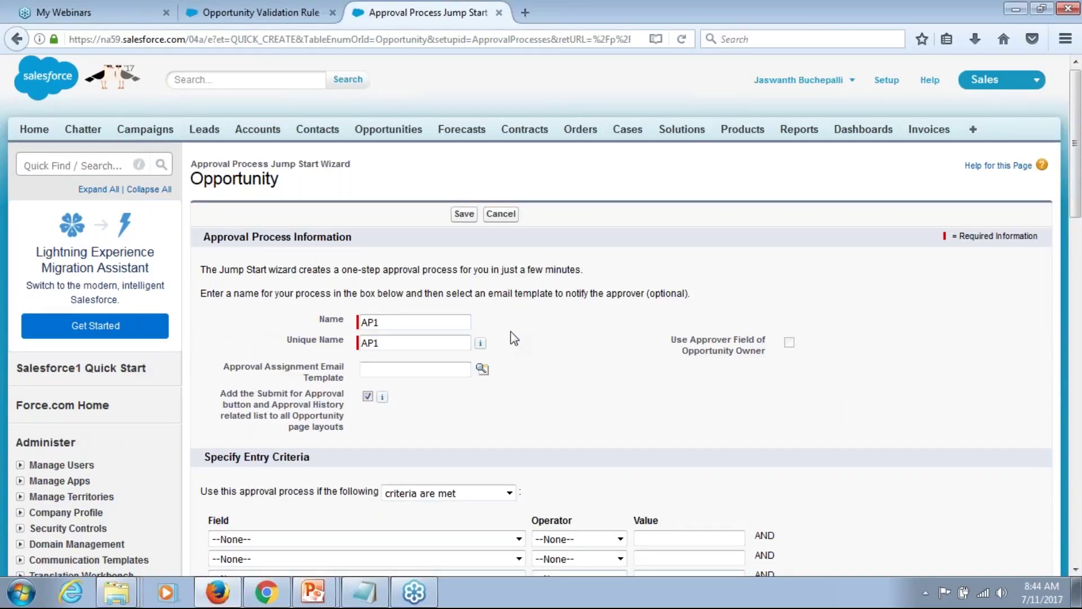
- Examine the wizard's approval assignment email template option and its entry criteria and approver sections
scroll(514, 338, down, 5)
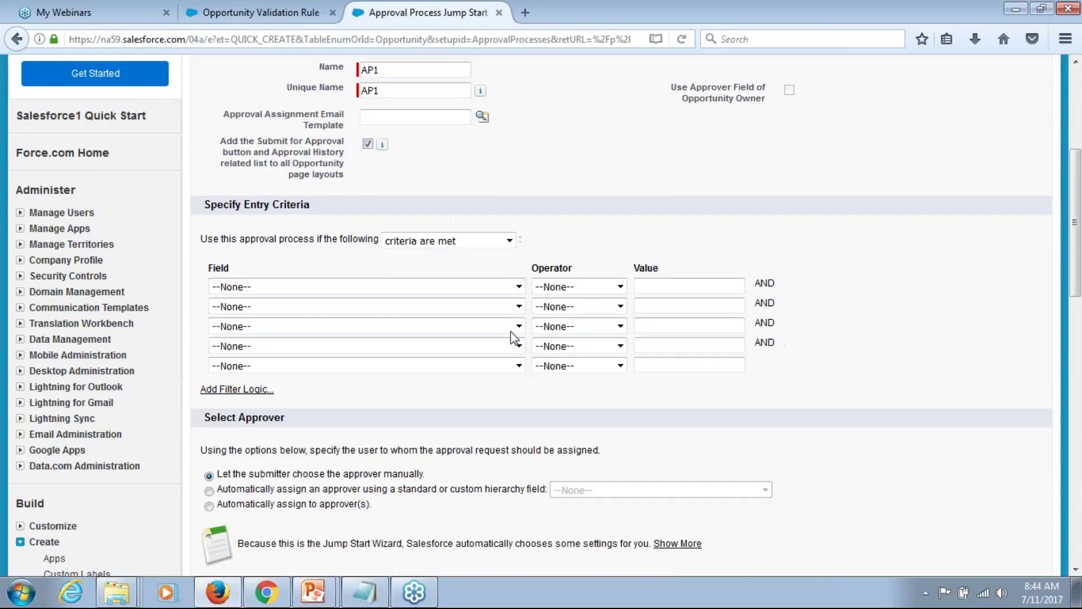
scroll(514, 338, down, 1)
drag(224, 98, 339, 107)
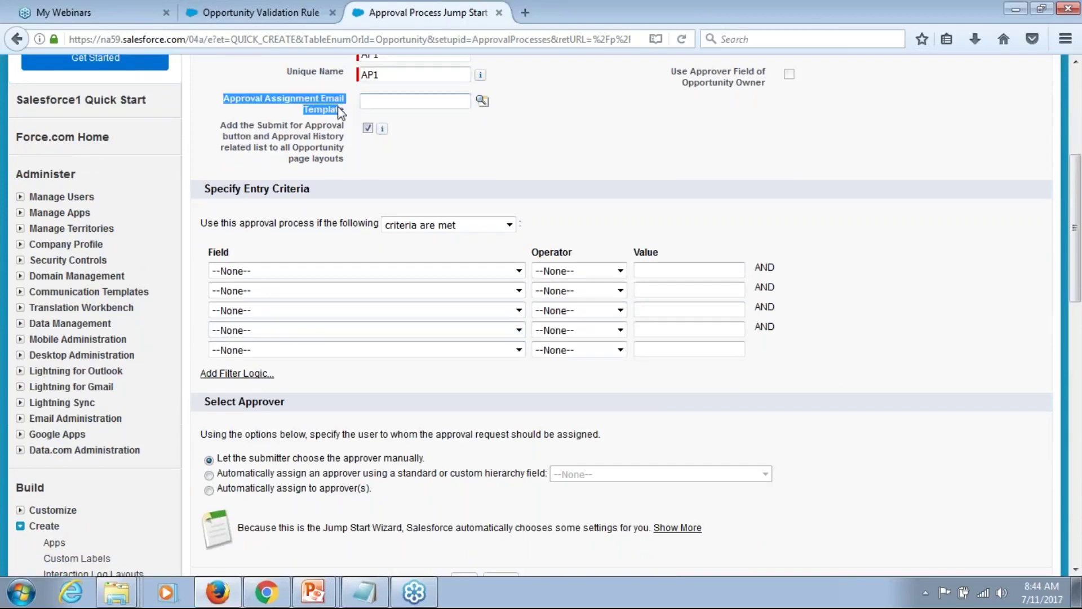
click(339, 107)
click(526, 147)
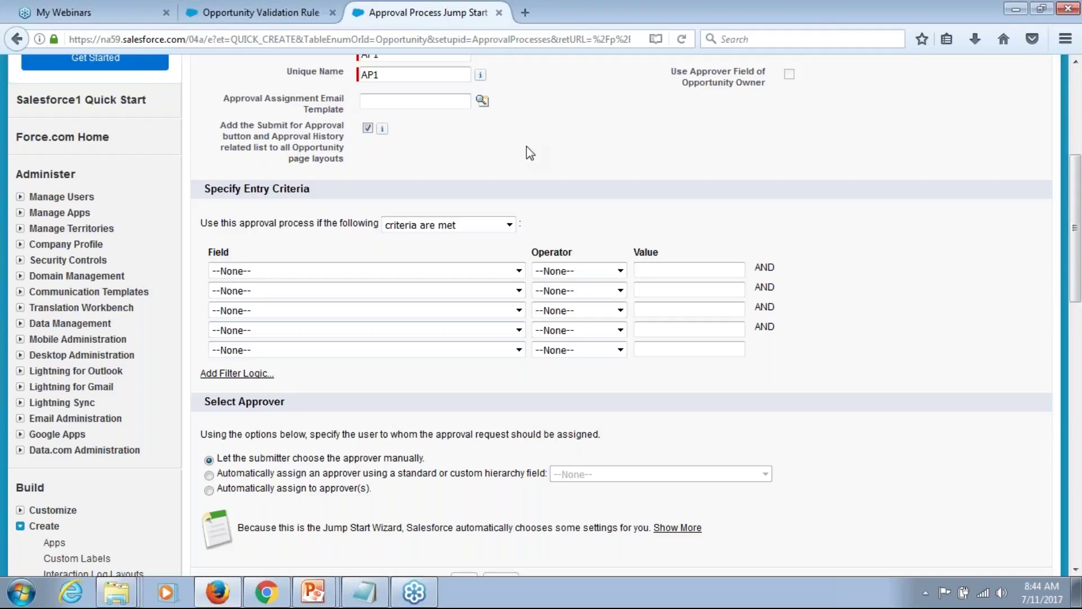
scroll(526, 147, up, 1)
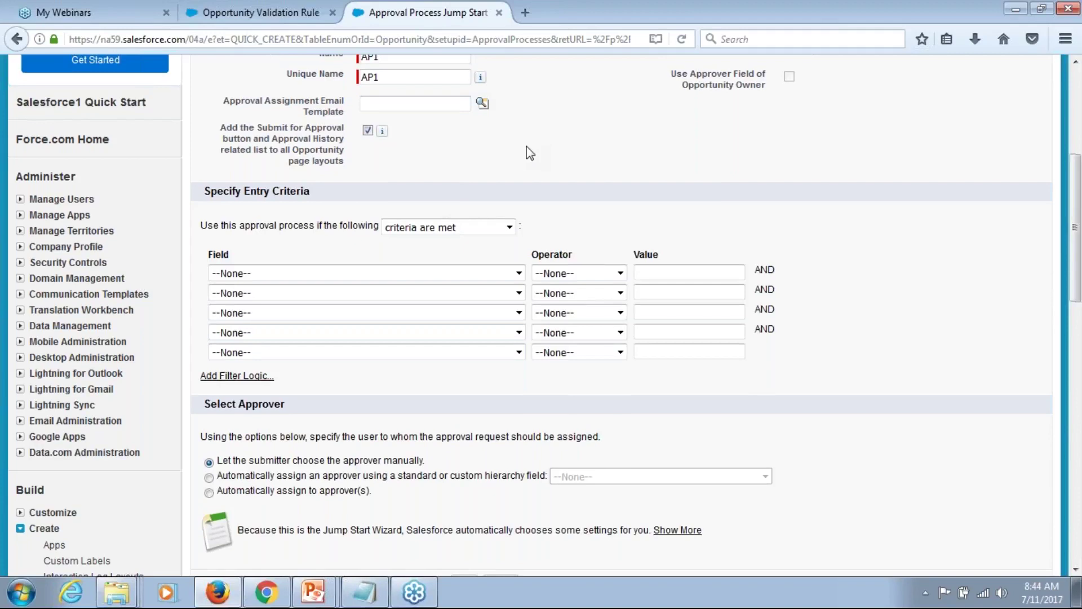
scroll(527, 146, up, 5)
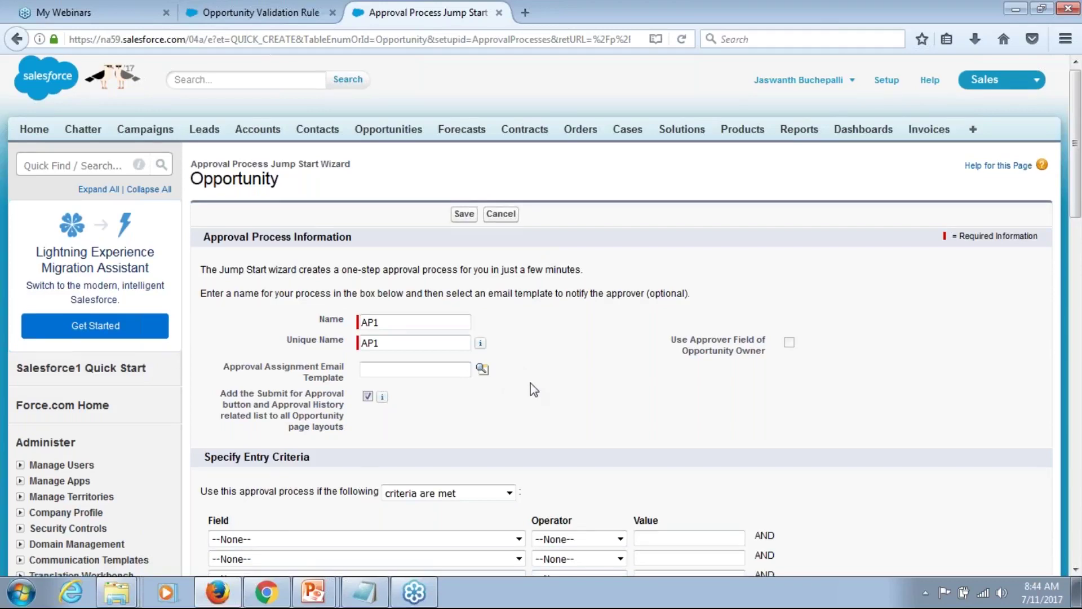
- Set the entry criteria so the process applies when Opportunity: Amount is greater than 100000
scroll(530, 385, down, 1)
scroll(534, 389, down, 4)
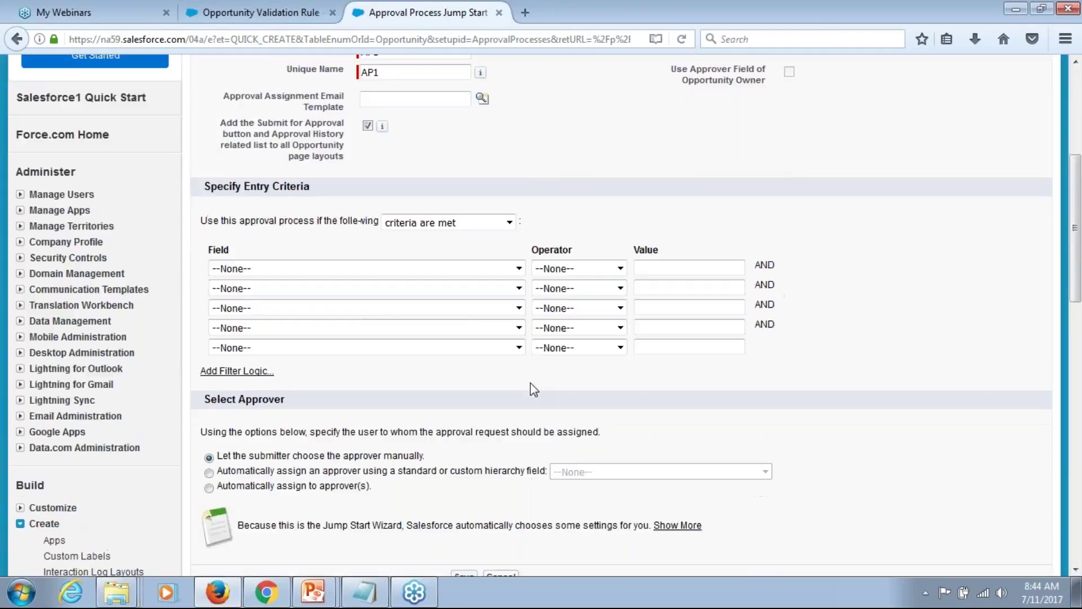
scroll(530, 383, down, 1)
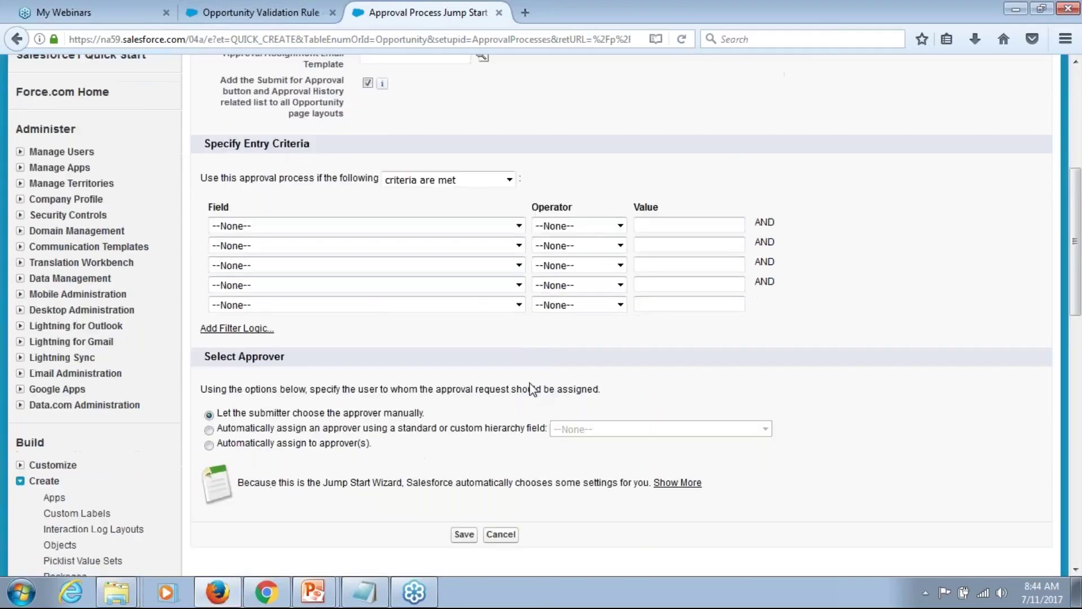
click(410, 227)
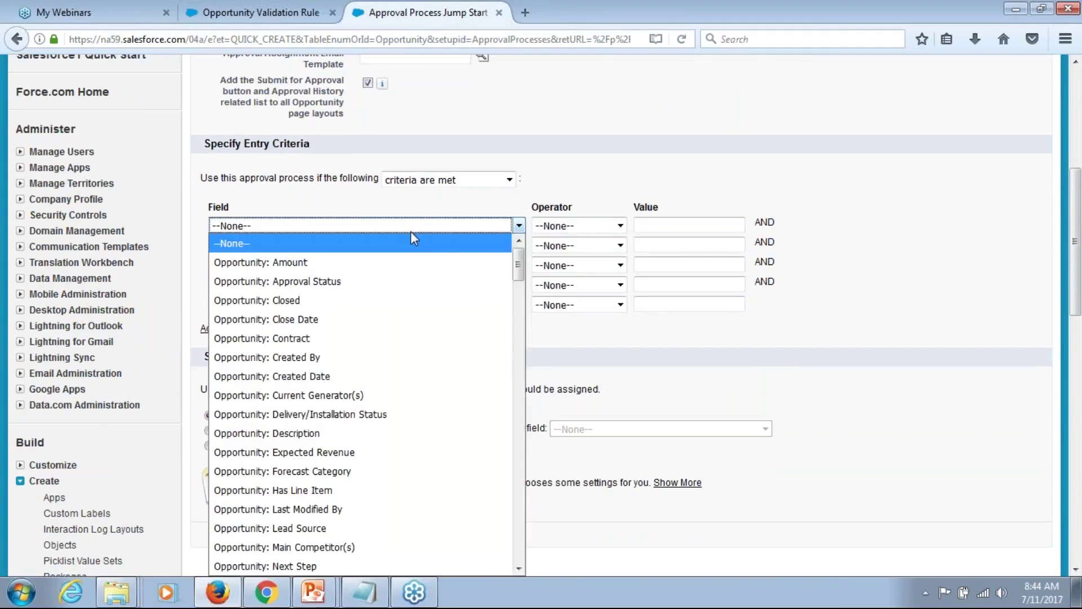
click(406, 262)
click(539, 226)
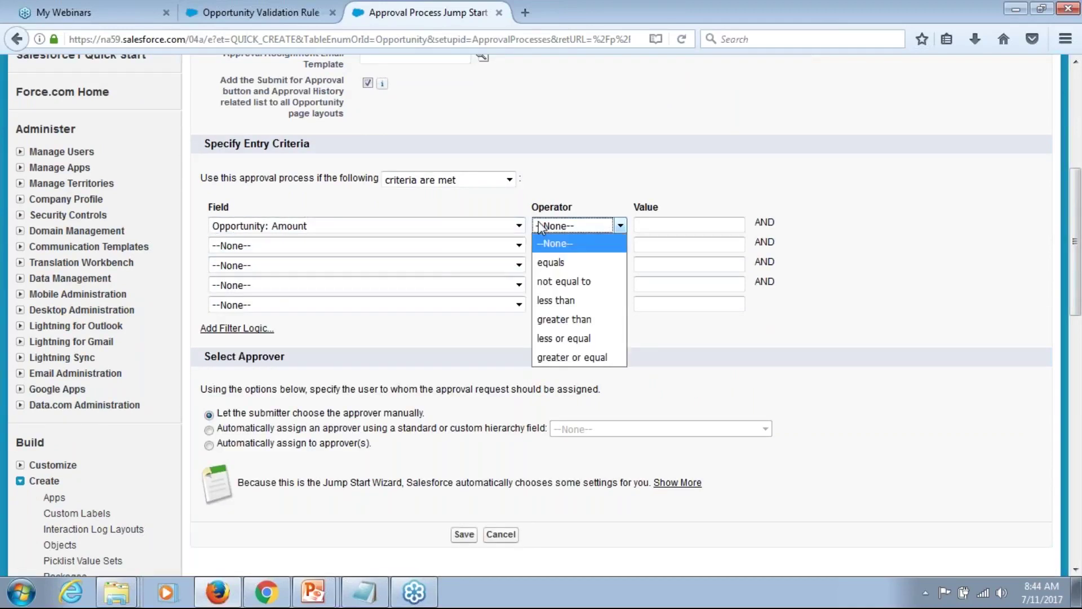
click(573, 319)
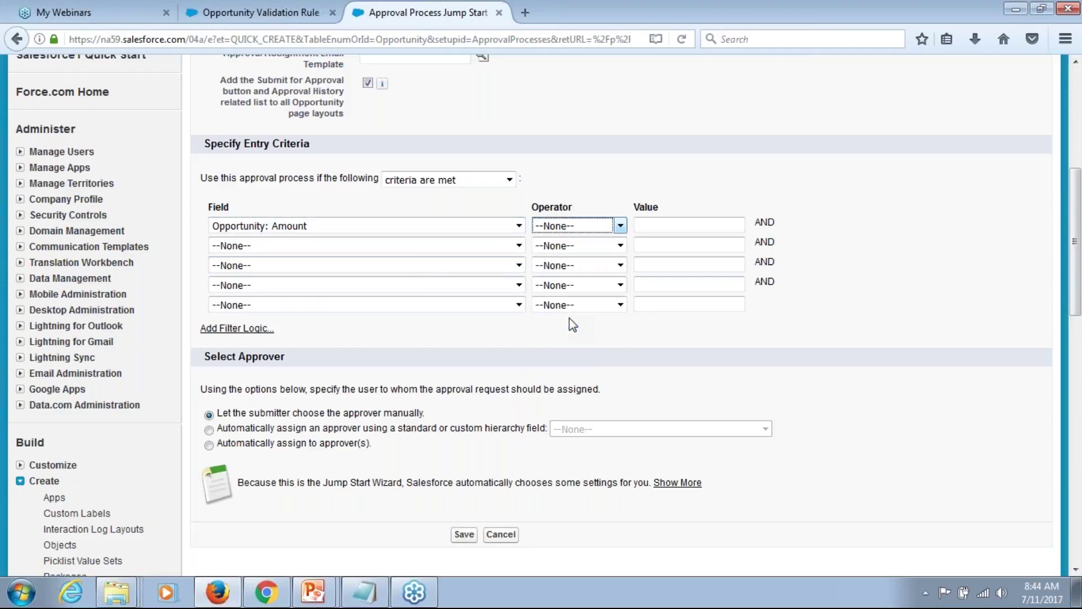
click(698, 223)
text(1)
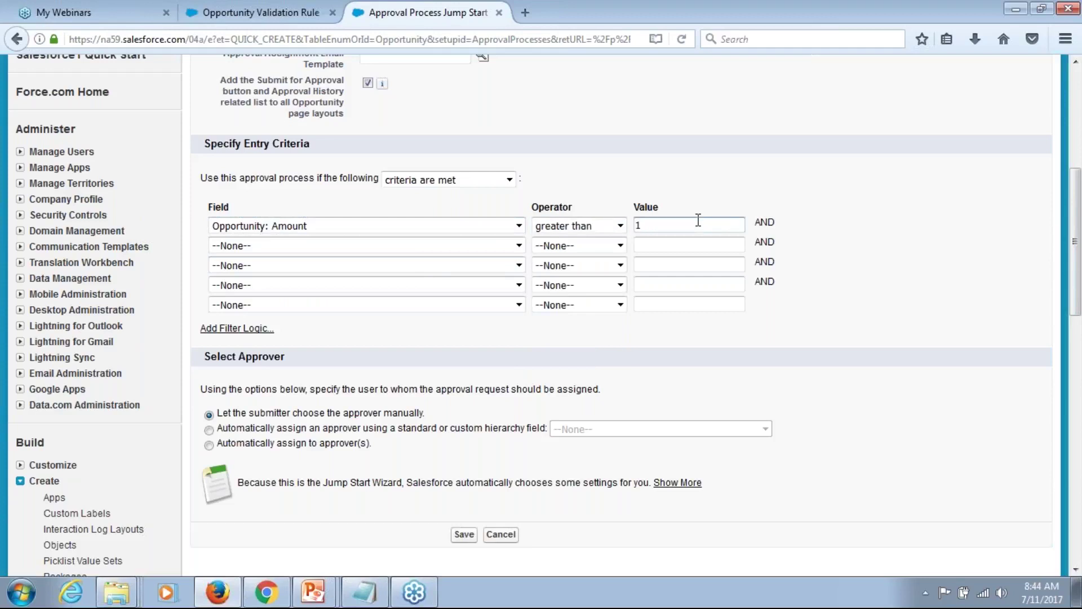
text(00000)
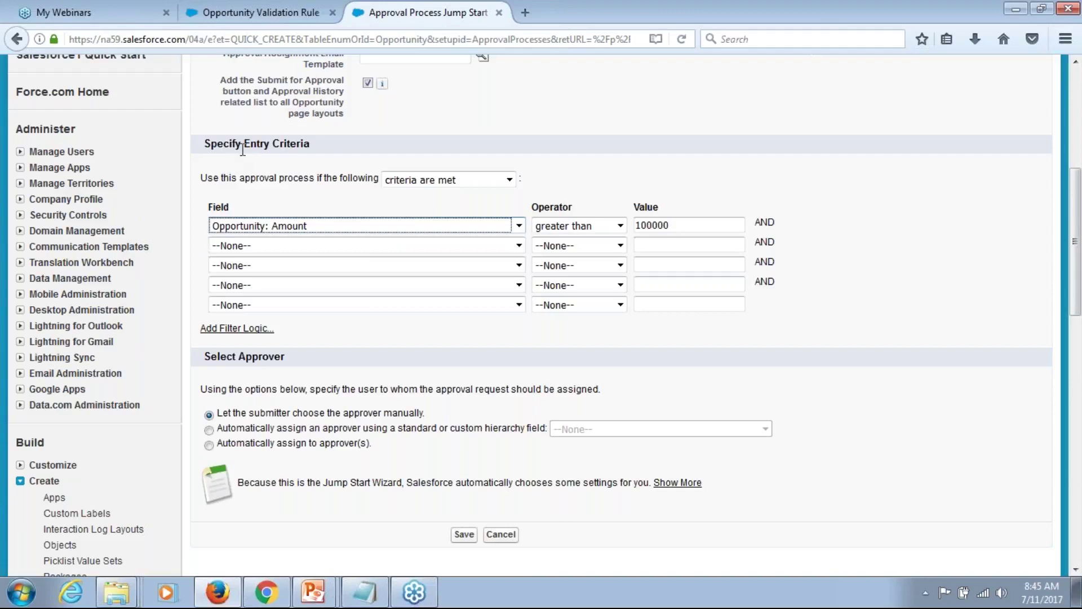
drag(243, 146, 300, 160)
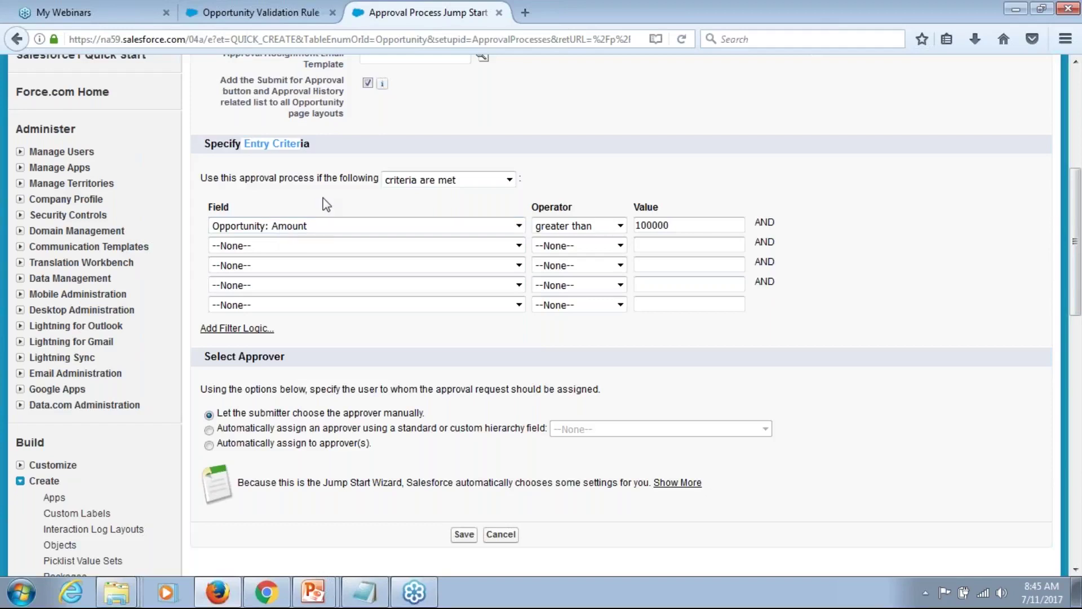
- Set the approver to be assigned automatically through the Manager hierarchy field
scroll(358, 237, down, 3)
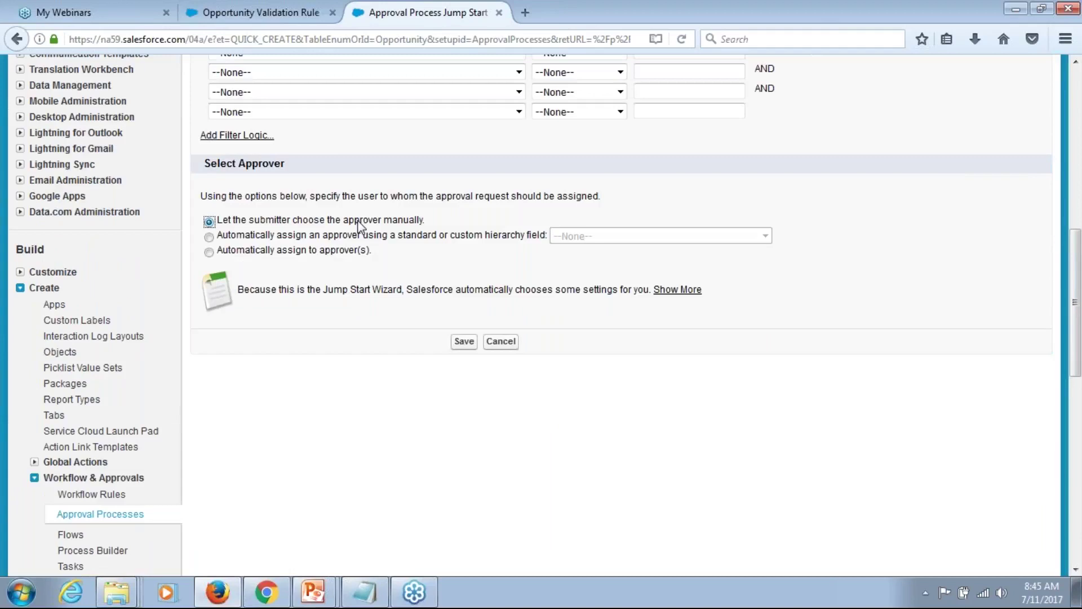
click(210, 236)
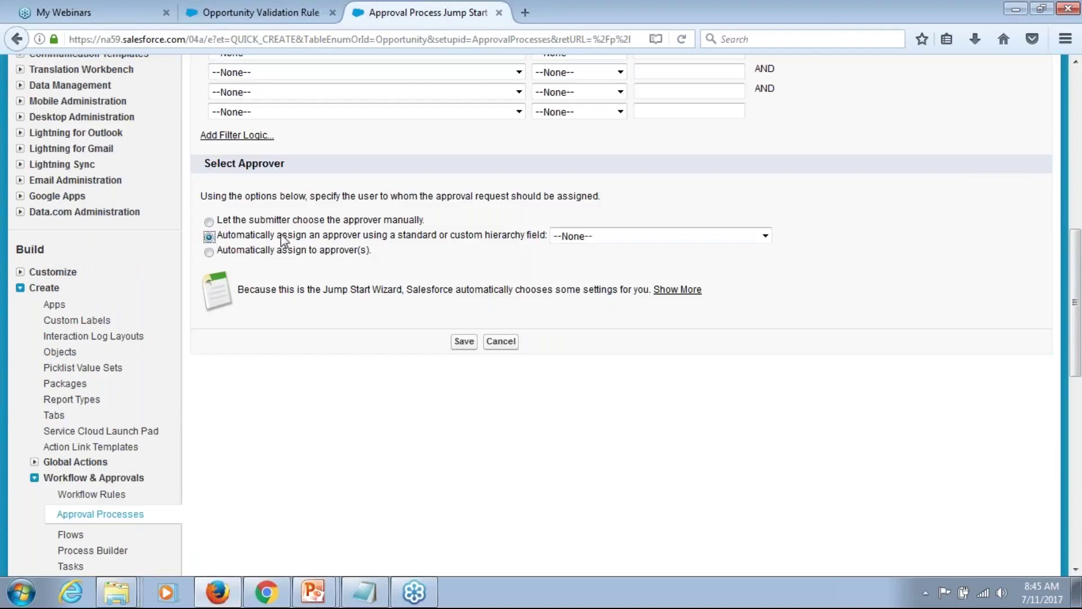
drag(281, 237, 339, 237)
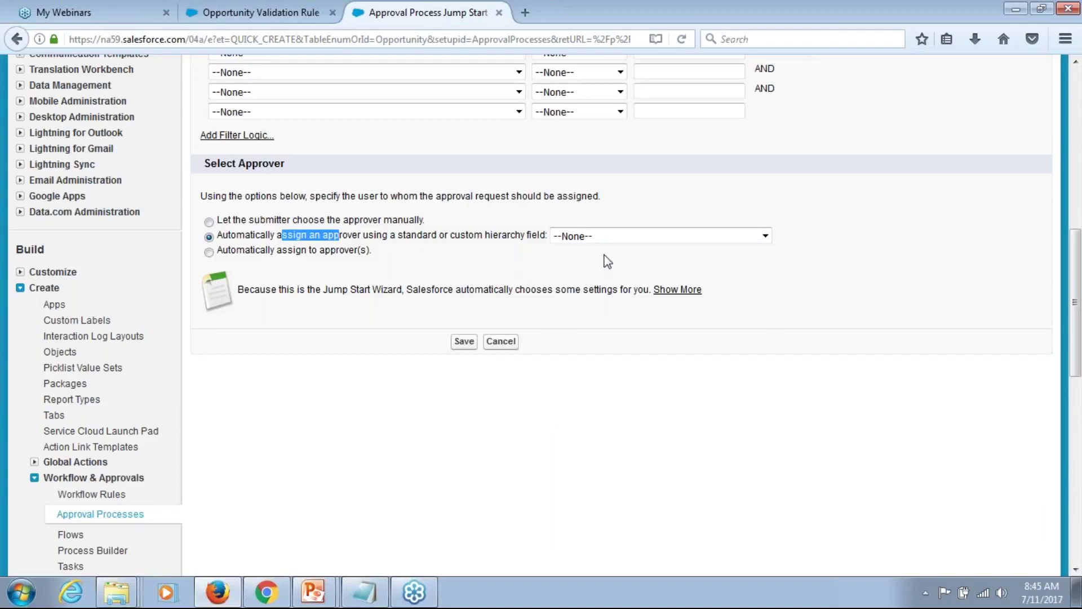
click(613, 236)
click(602, 312)
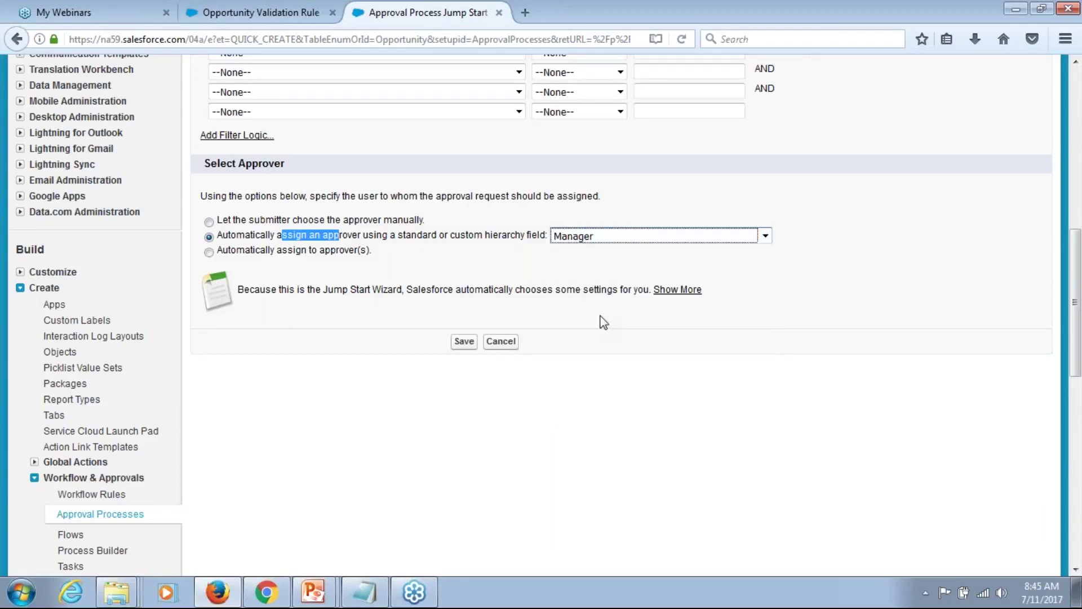
click(541, 273)
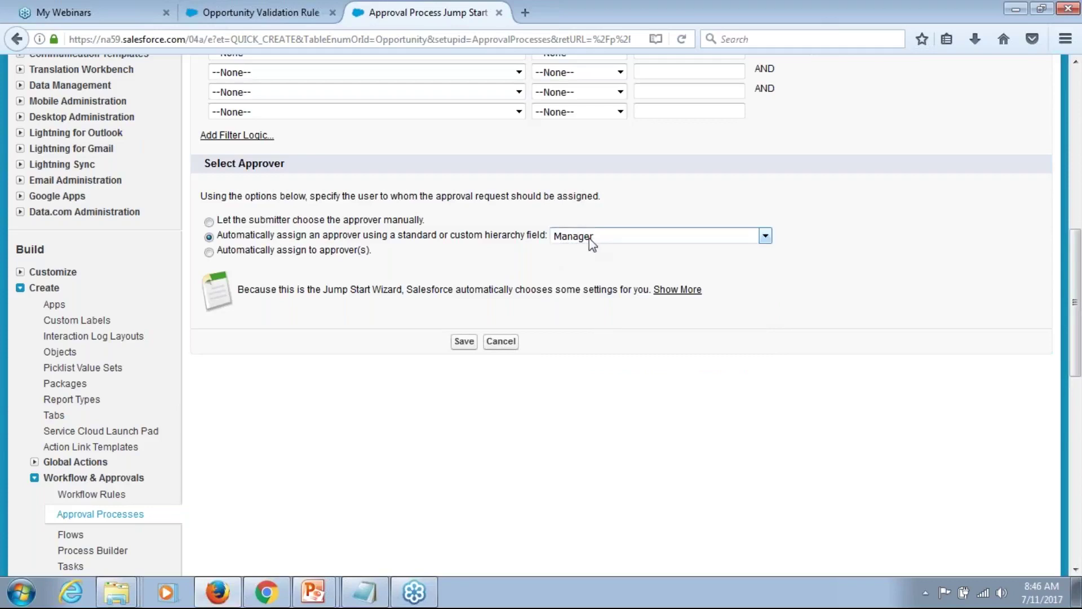
- Assign approval requests automatically to a specific approver, looking up the admin's own user record
click(209, 252)
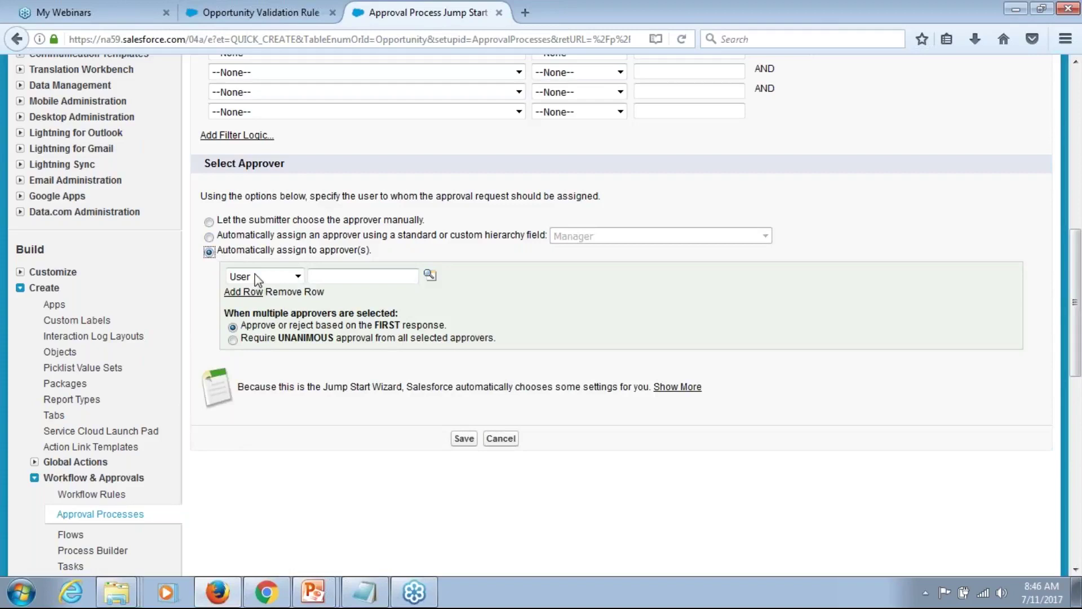
click(429, 276)
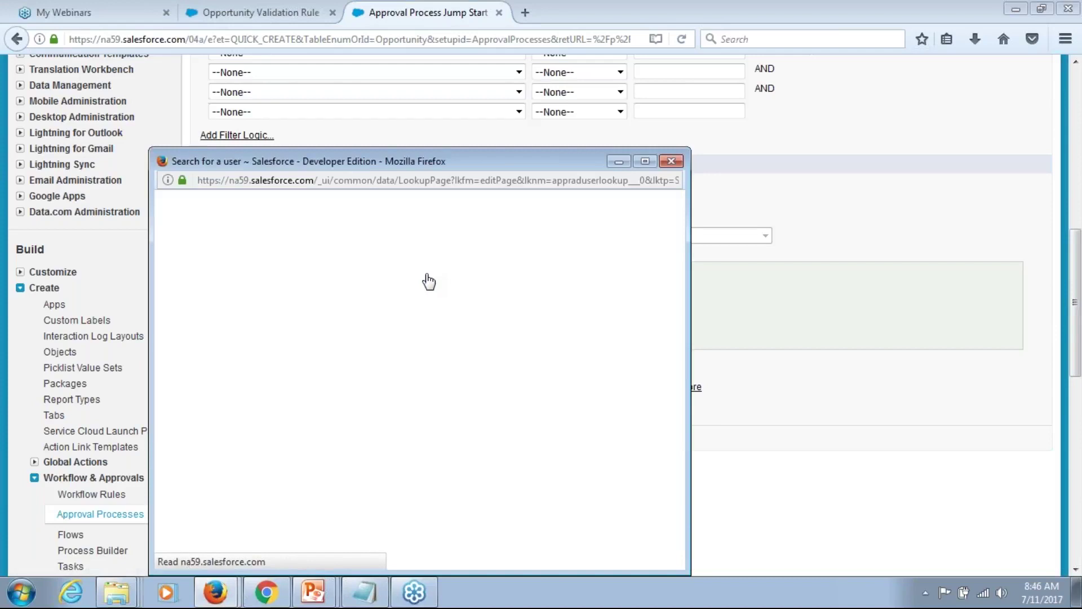
click(219, 348)
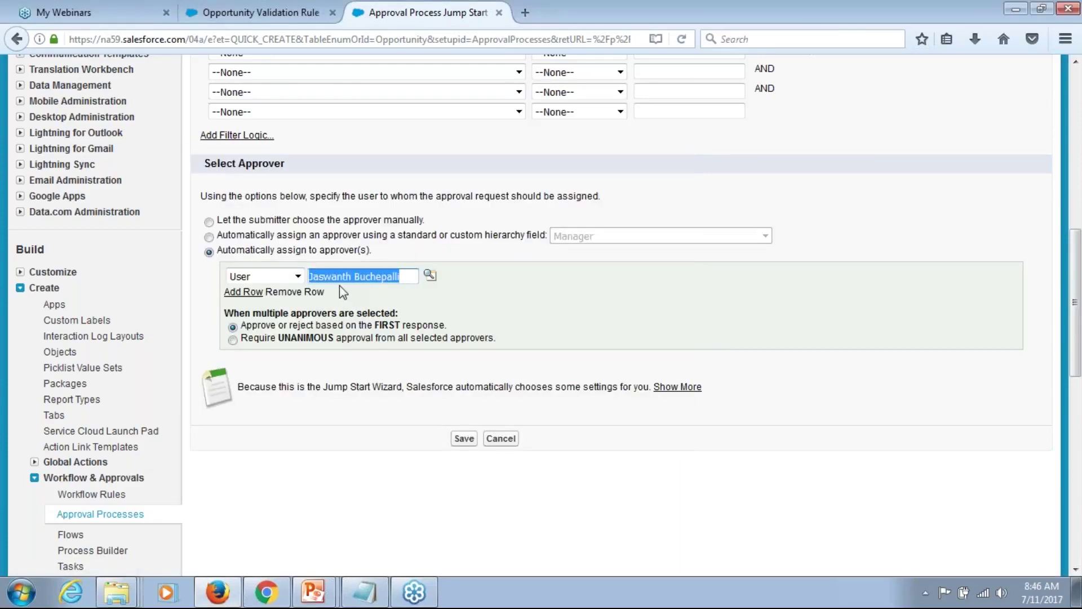
click(373, 299)
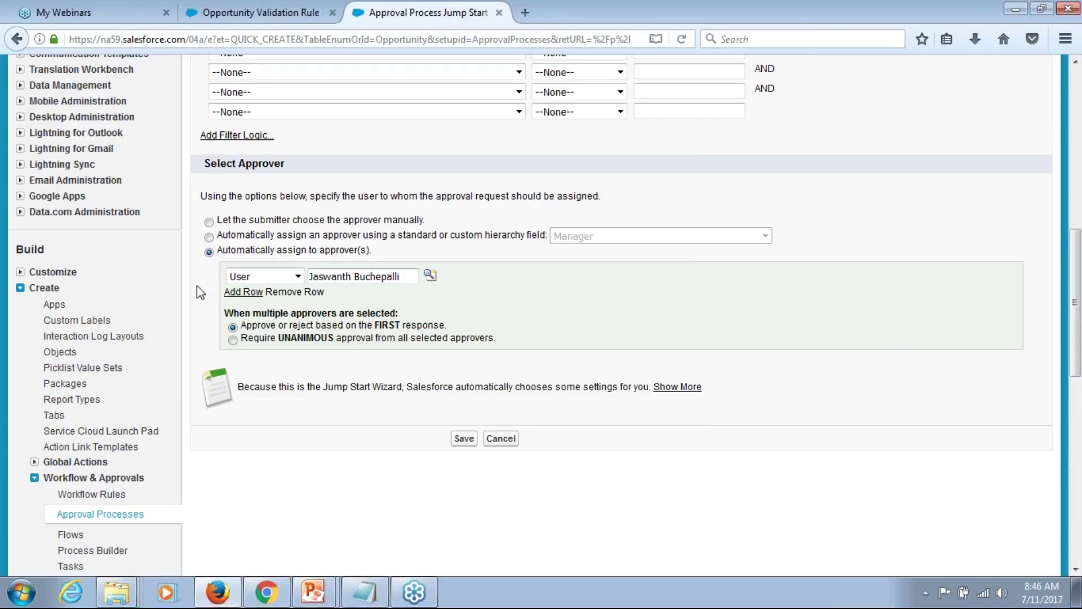
- Switch the multiple-approver rule to require unanimous approval from all selected approvers
drag(260, 250, 326, 254)
click(323, 255)
drag(280, 337, 338, 337)
click(338, 337)
drag(423, 337, 474, 337)
click(477, 339)
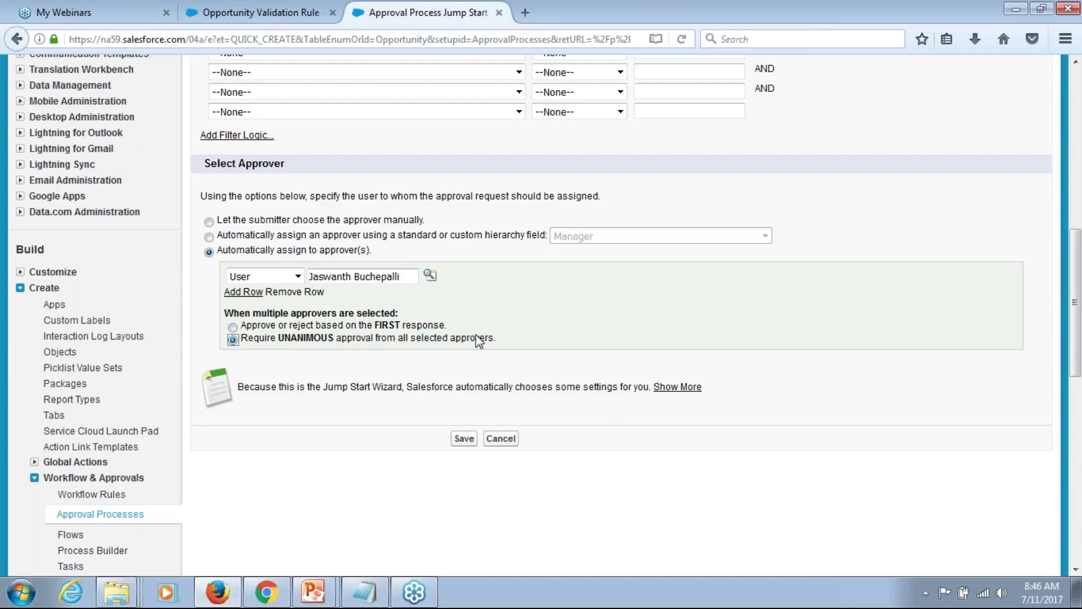
- Set multiple approvers to approve or reject based on the first response, and save the approval process
drag(307, 327, 384, 328)
click(385, 328)
click(270, 327)
click(464, 439)
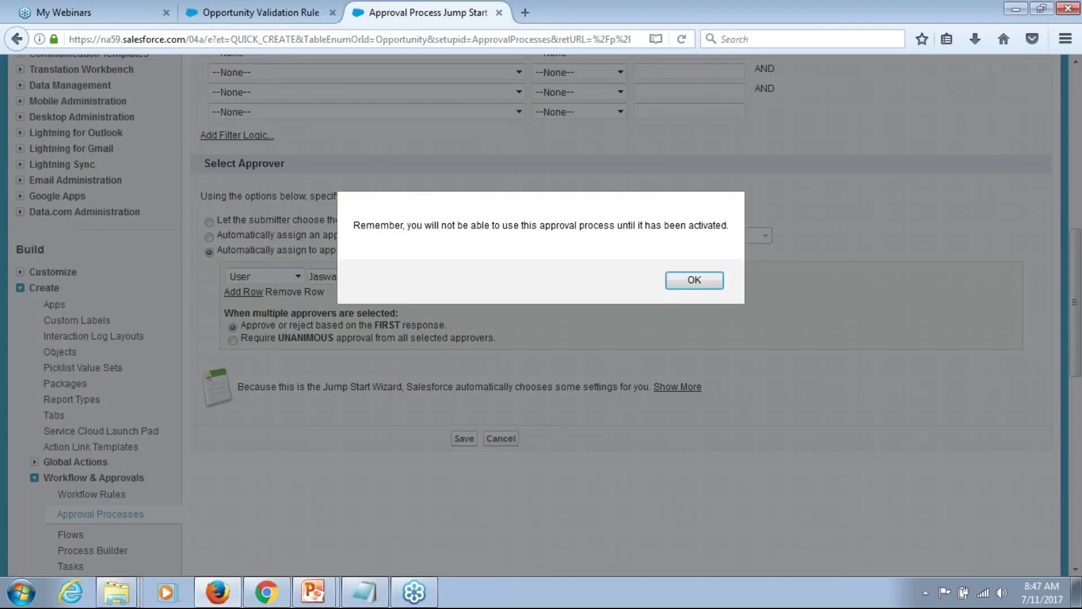
click(685, 285)
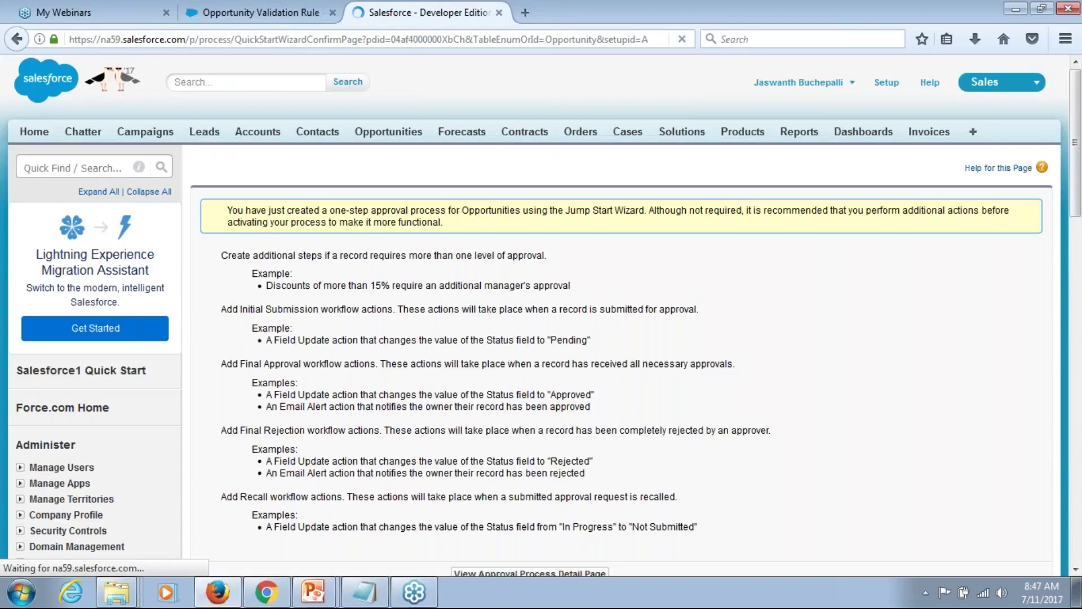
- Open the detail page of the new AP1 approval process
click(1076, 570)
click(1076, 570)
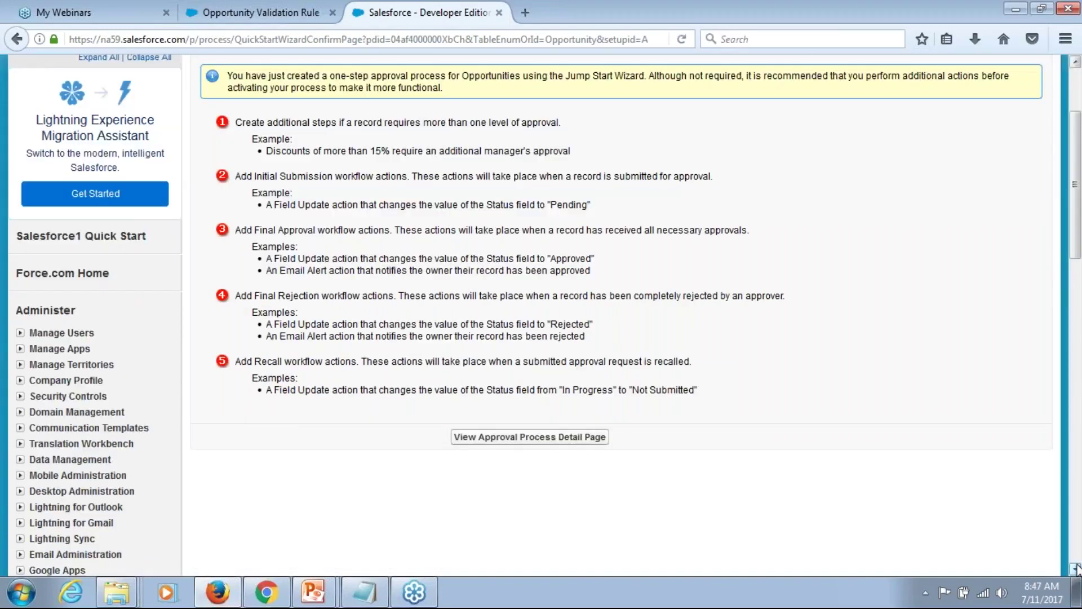
click(578, 445)
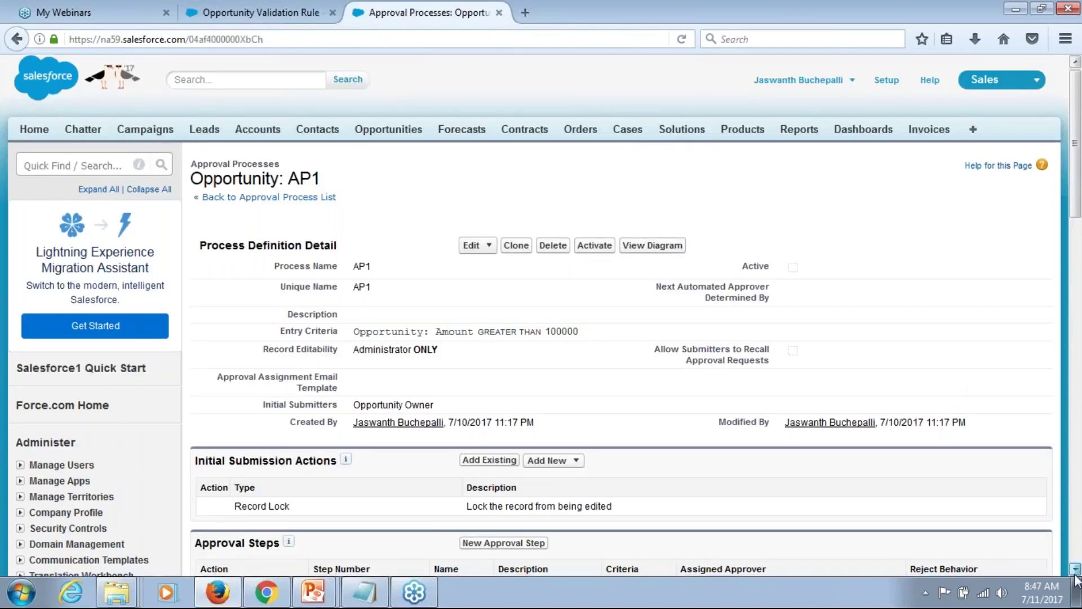
click(1075, 571)
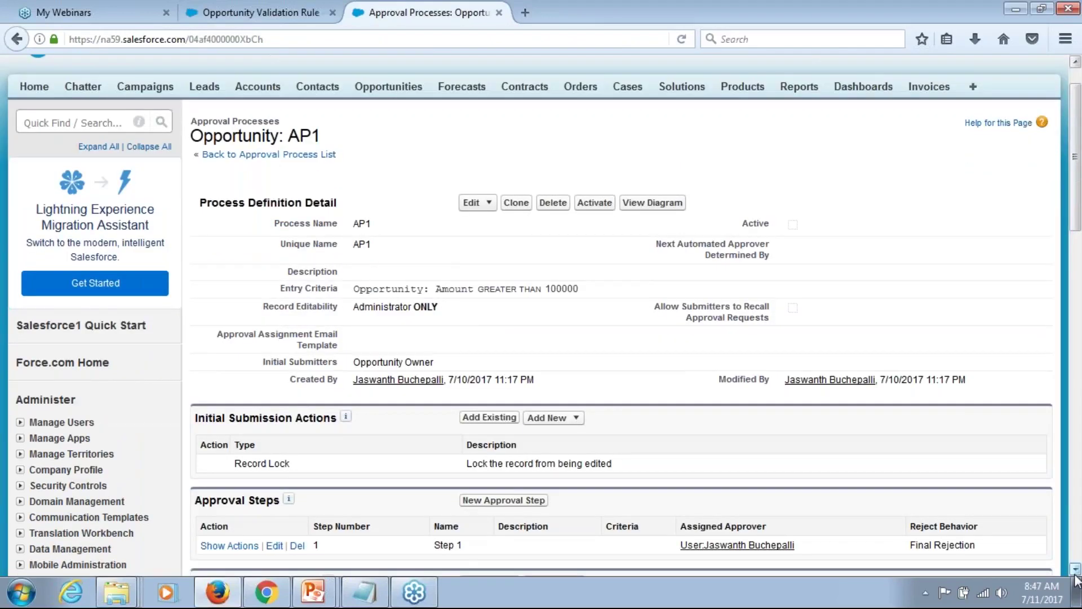
- Review the initial submission, final approval, final rejection and recall action sections of the AP1 approval process
click(1075, 571)
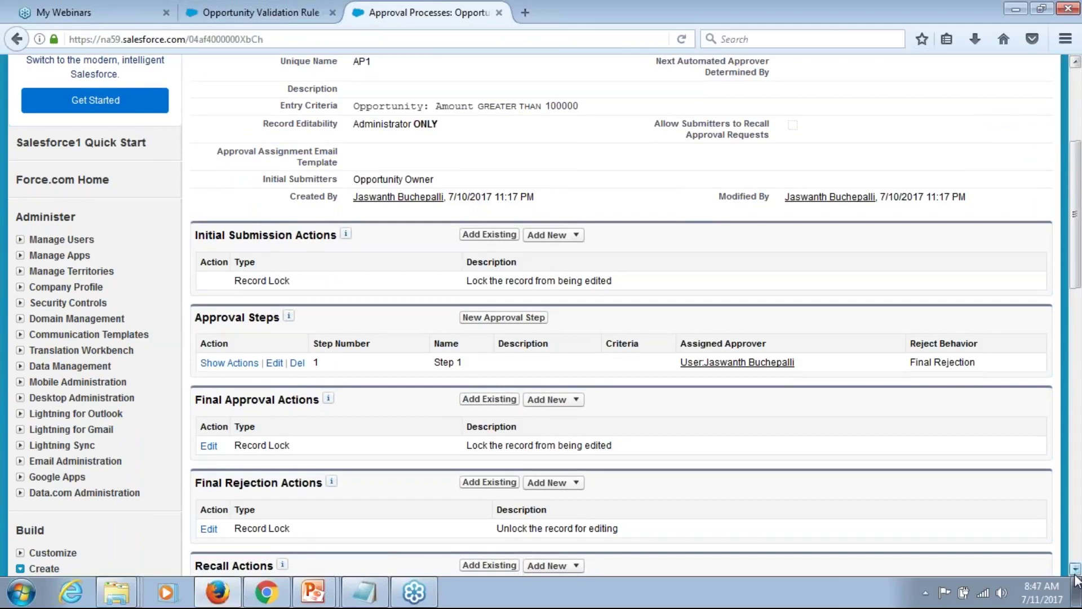
click(1075, 571)
click(1075, 573)
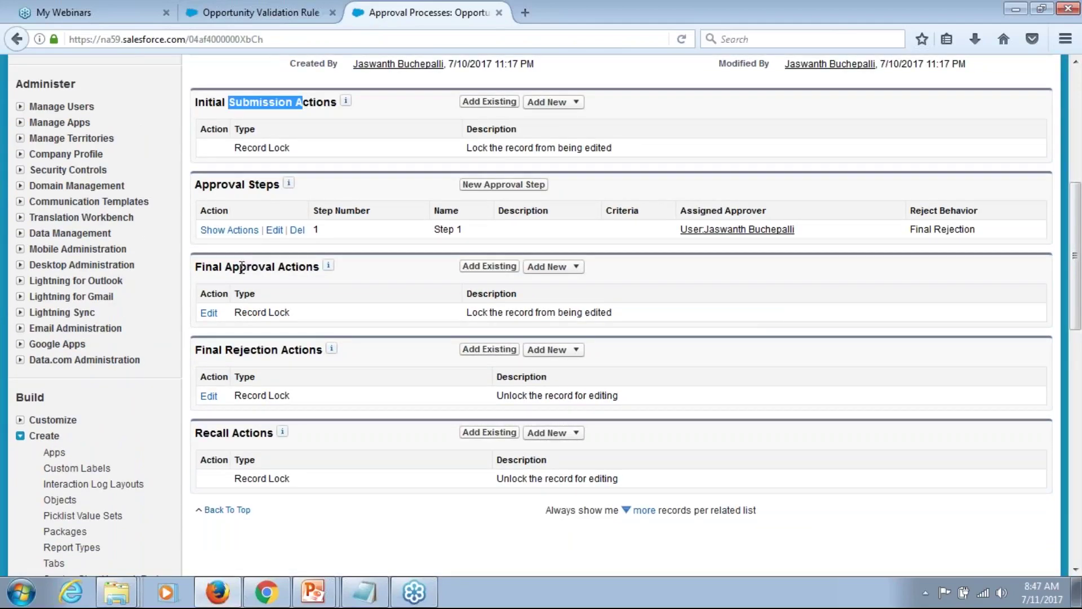
drag(243, 268, 286, 268)
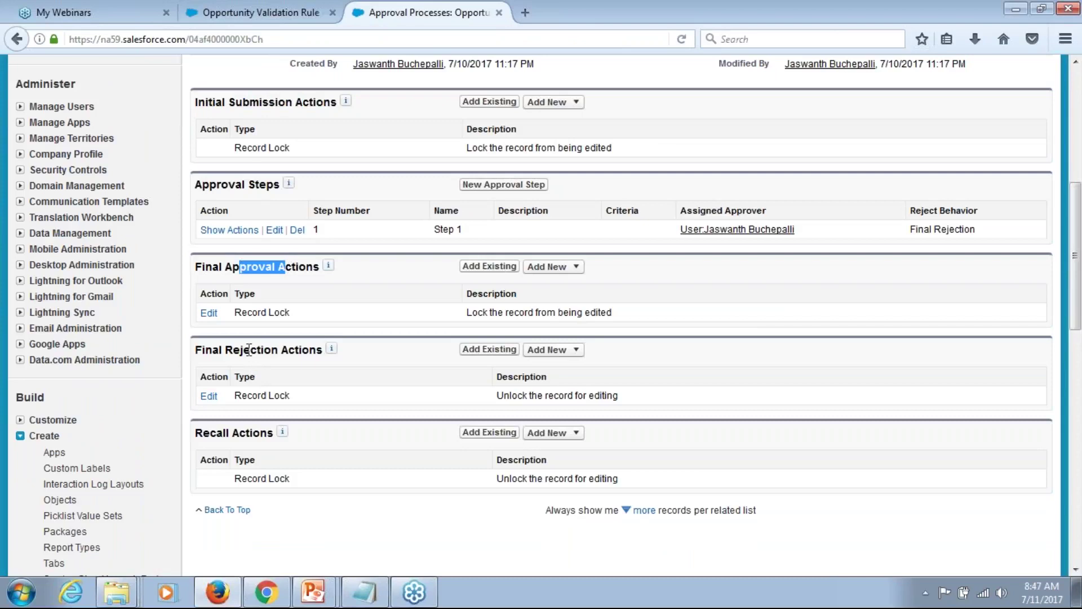
drag(250, 350, 305, 355)
drag(210, 436, 248, 434)
click(247, 433)
- Add a new field update named Fu1 to the initial submission actions, targeting the Approval Status field
click(569, 102)
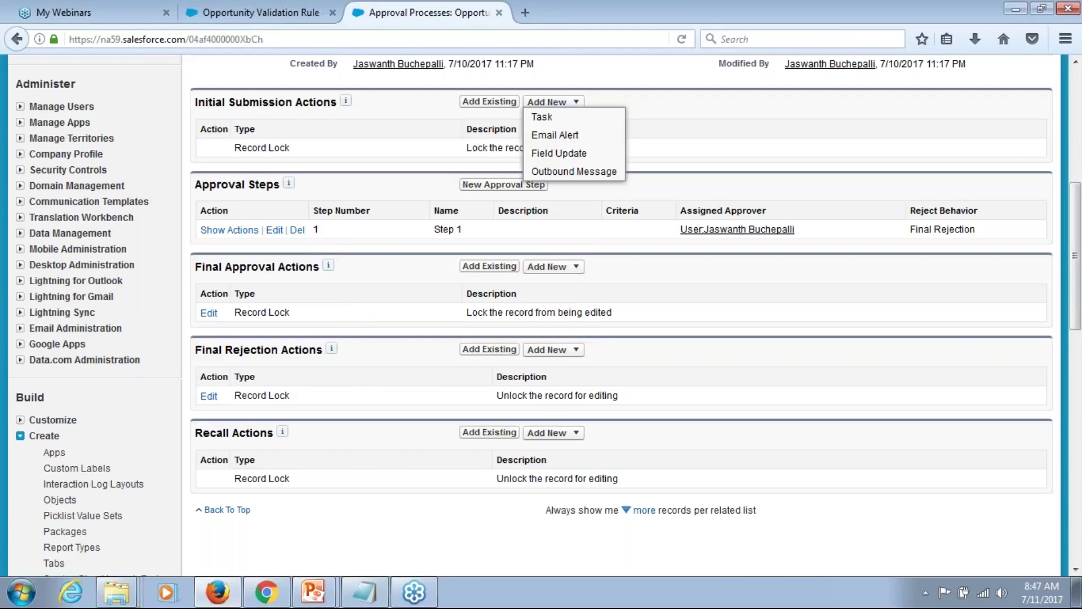
click(556, 155)
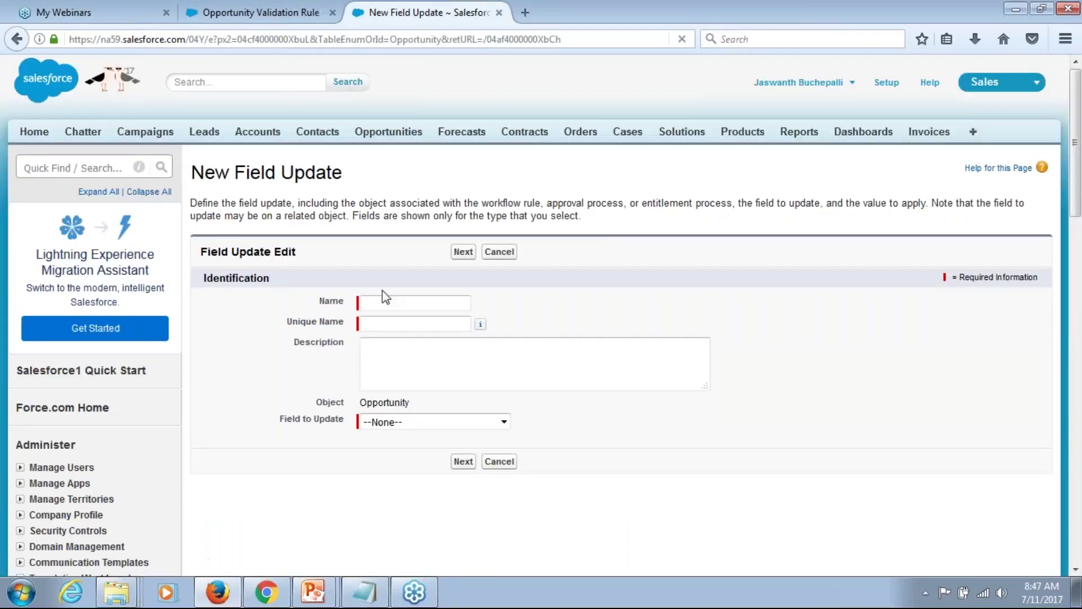
text(Fu1)
key(Tab)
click(426, 422)
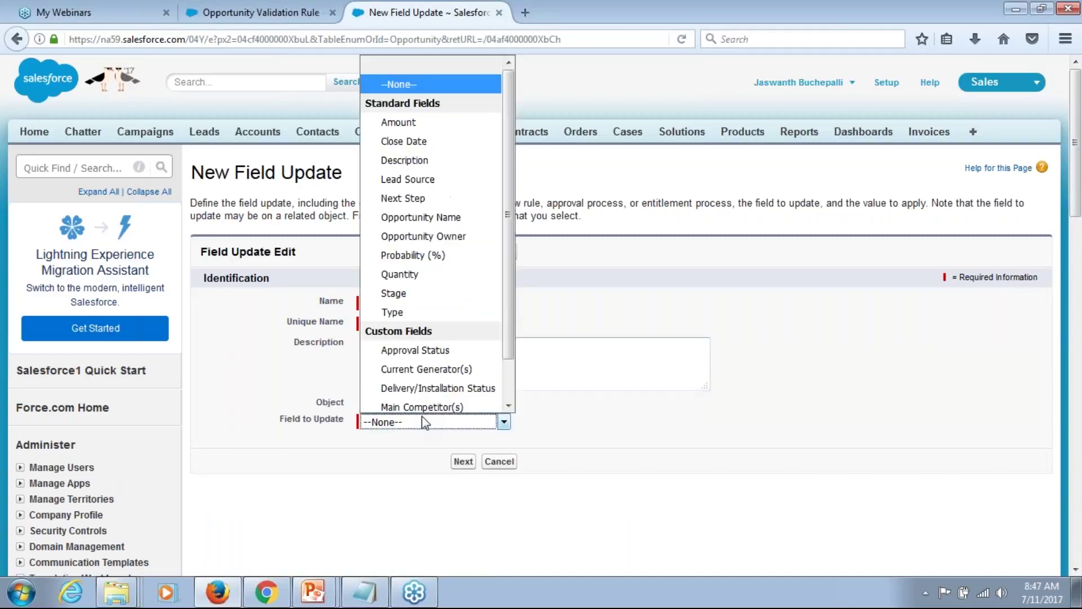
click(432, 352)
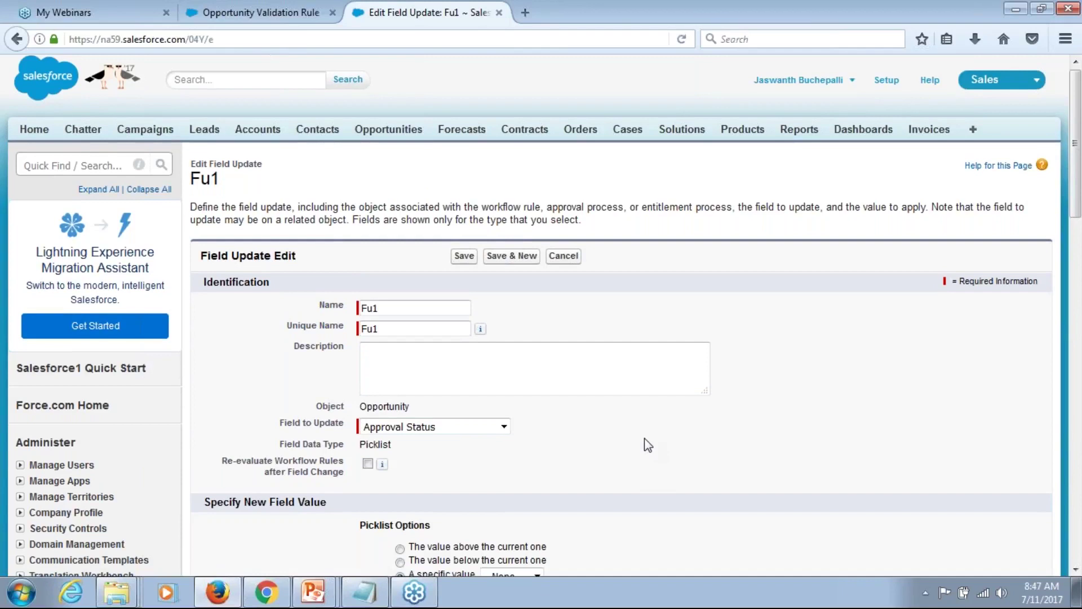
- Check the planned submission action in the Notepad notes, then set Fu1's specific value to Pending and save the field update
scroll(644, 442, down, 2)
scroll(645, 442, down, 1)
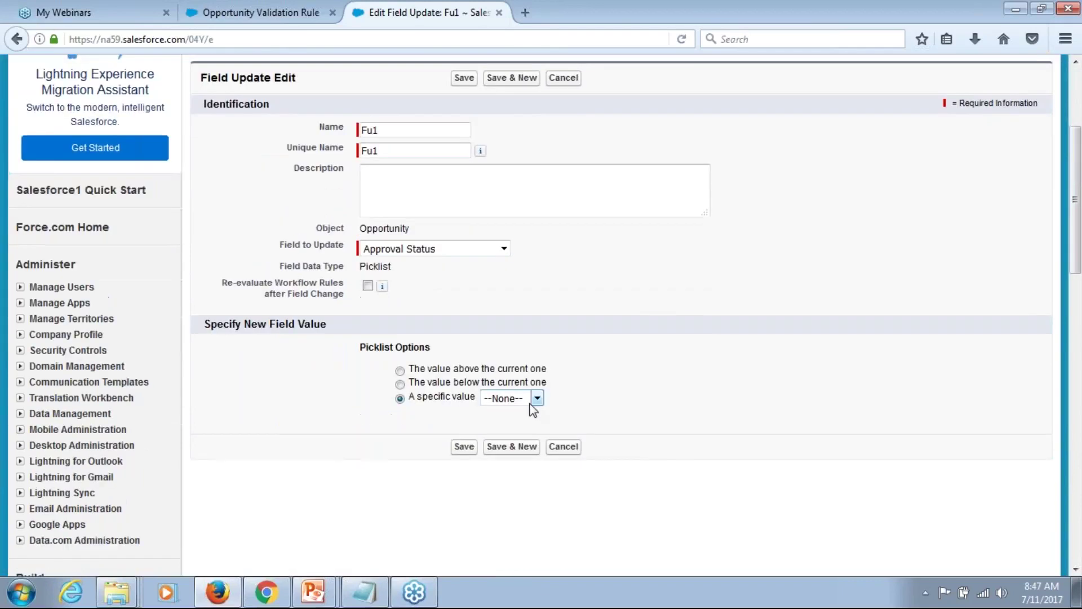
click(364, 592)
drag(373, 210, 441, 215)
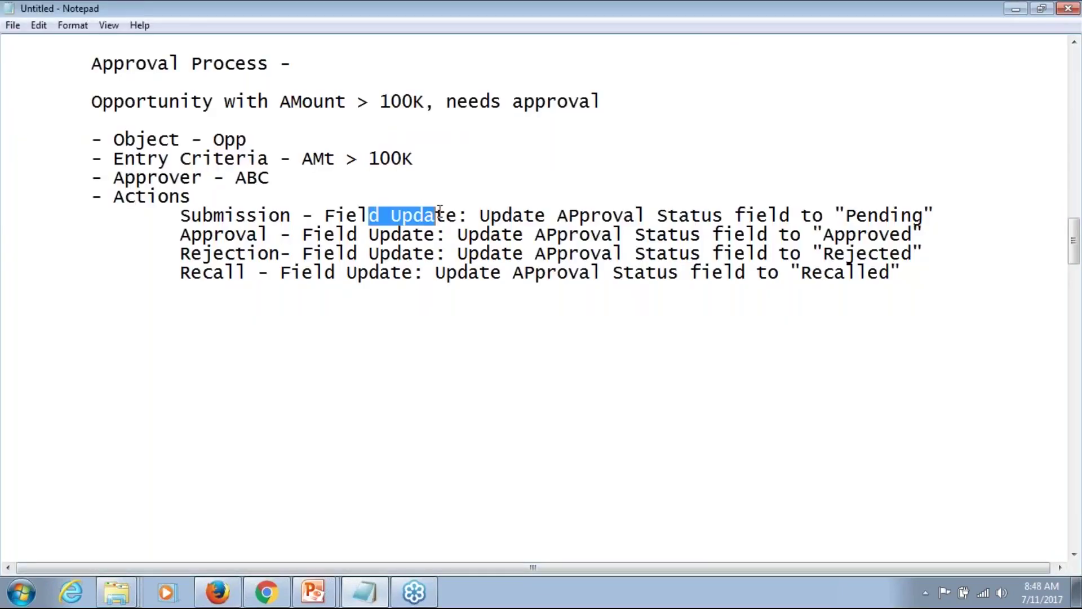
drag(536, 217, 768, 214)
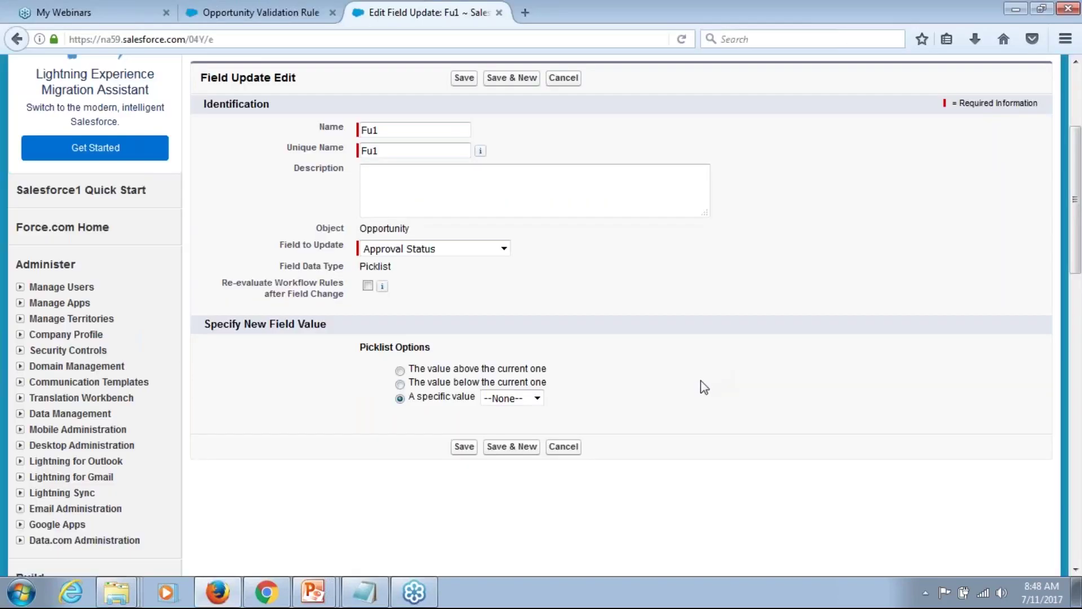
click(528, 398)
click(513, 434)
click(475, 447)
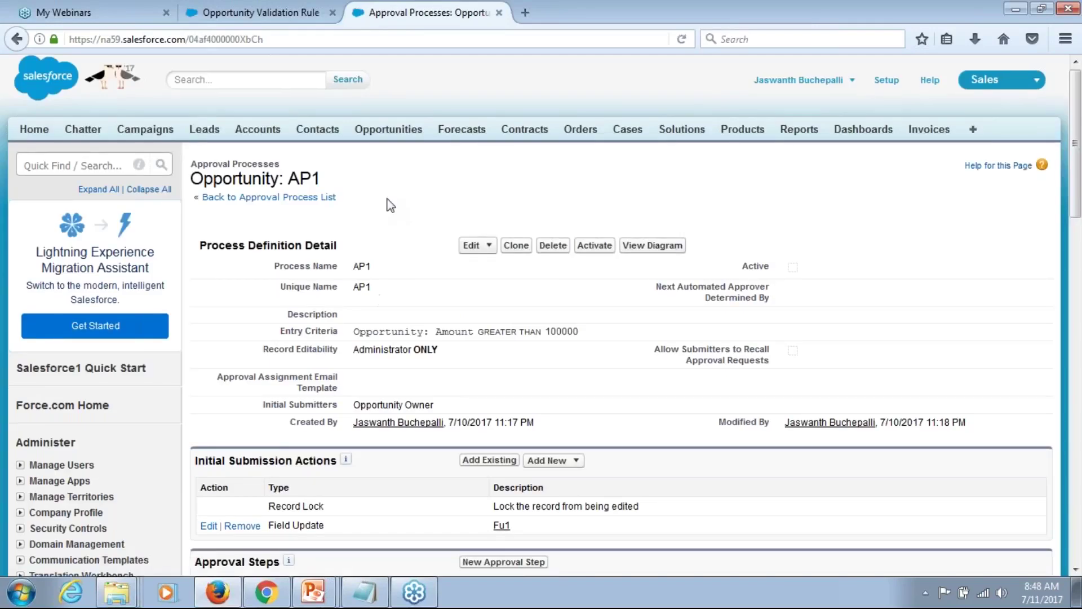
- Add a new field update named fu2 to the final approval actions, targeting the Approval Status field
scroll(390, 206, down, 1)
scroll(390, 205, down, 4)
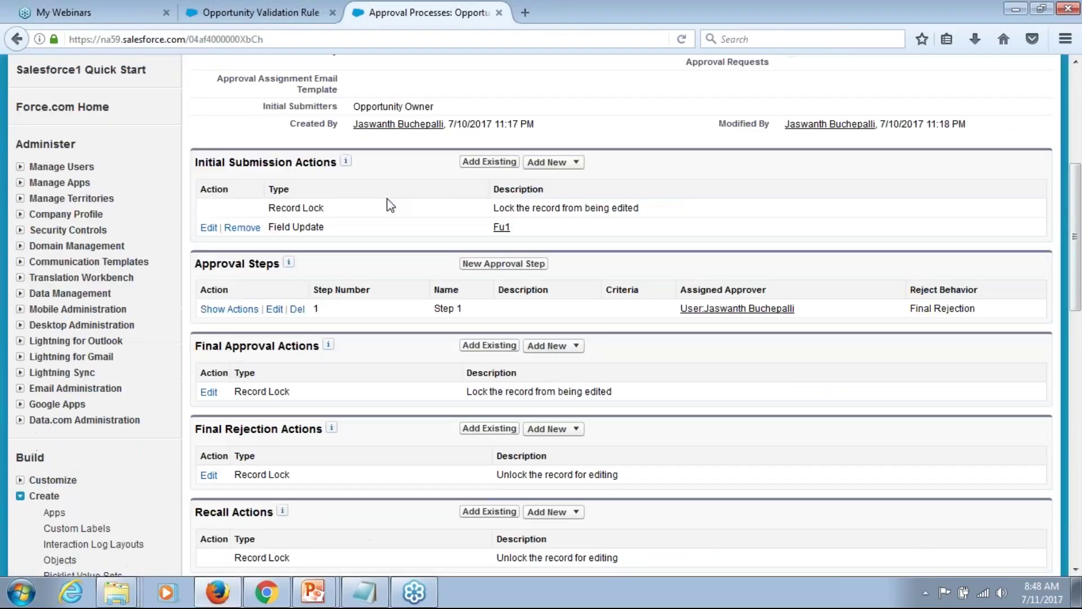
scroll(390, 205, down, 3)
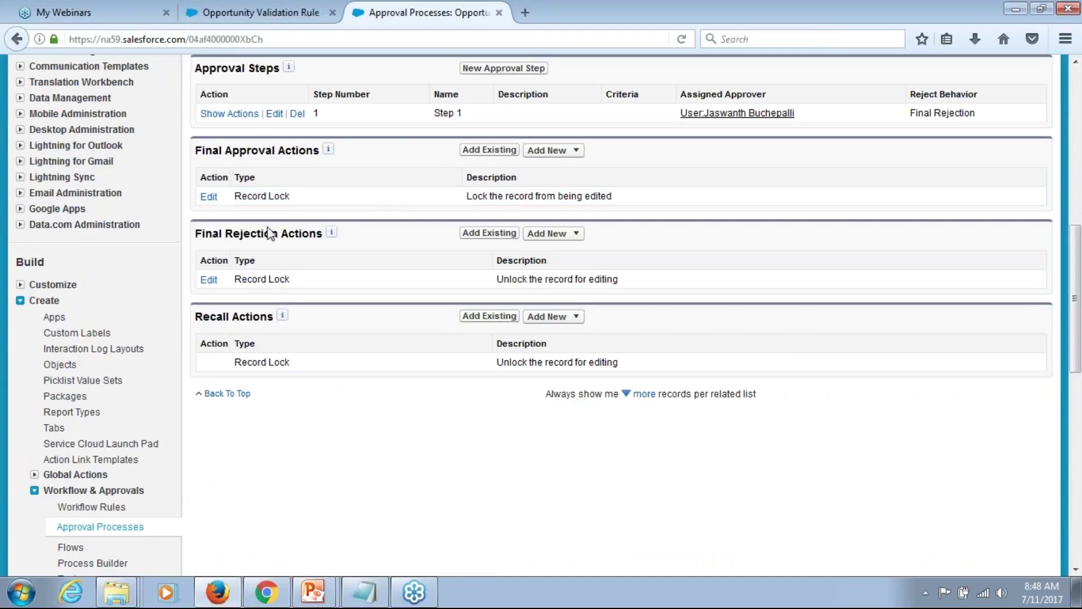
click(574, 150)
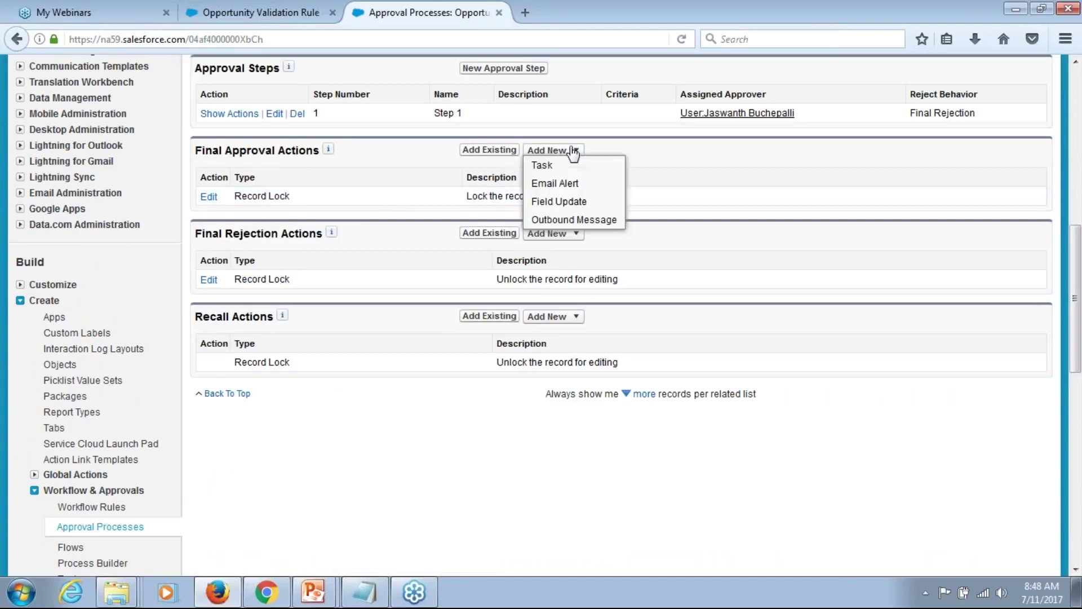
click(559, 201)
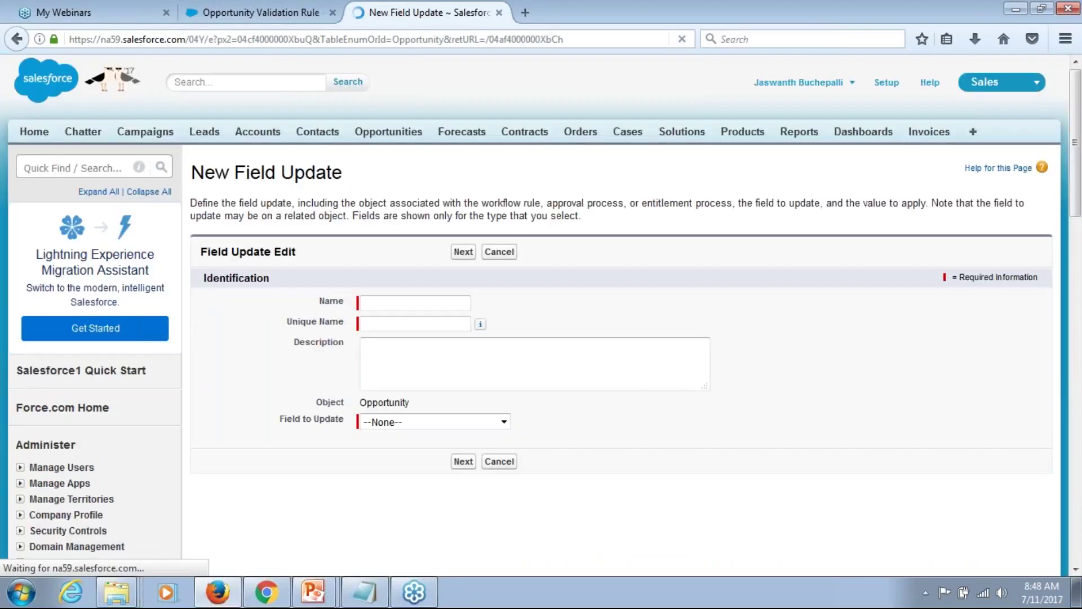
click(434, 304)
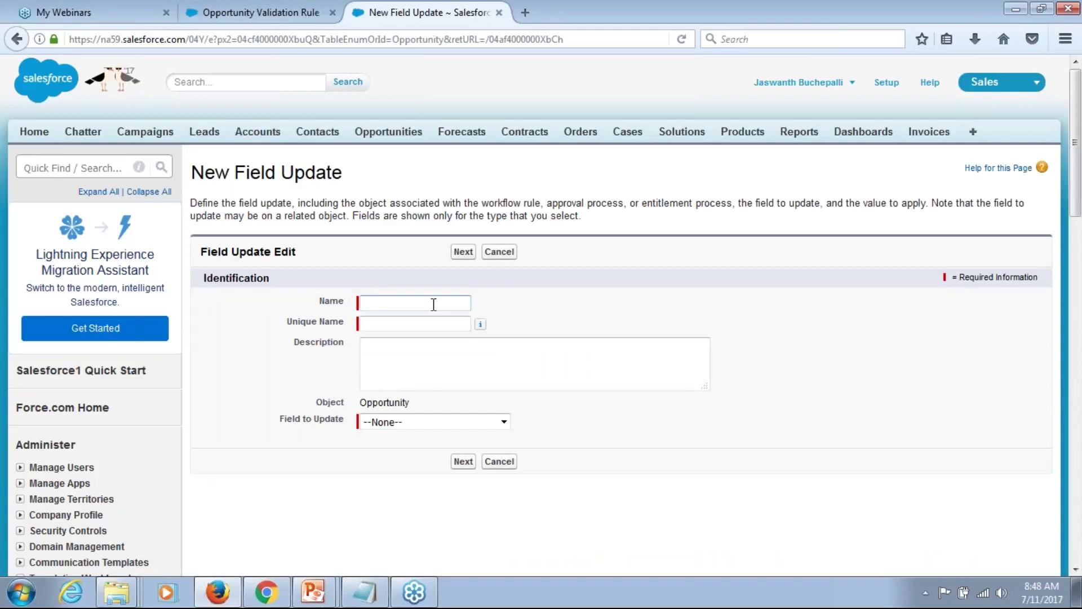
text(fu2)
key(Tab)
click(418, 424)
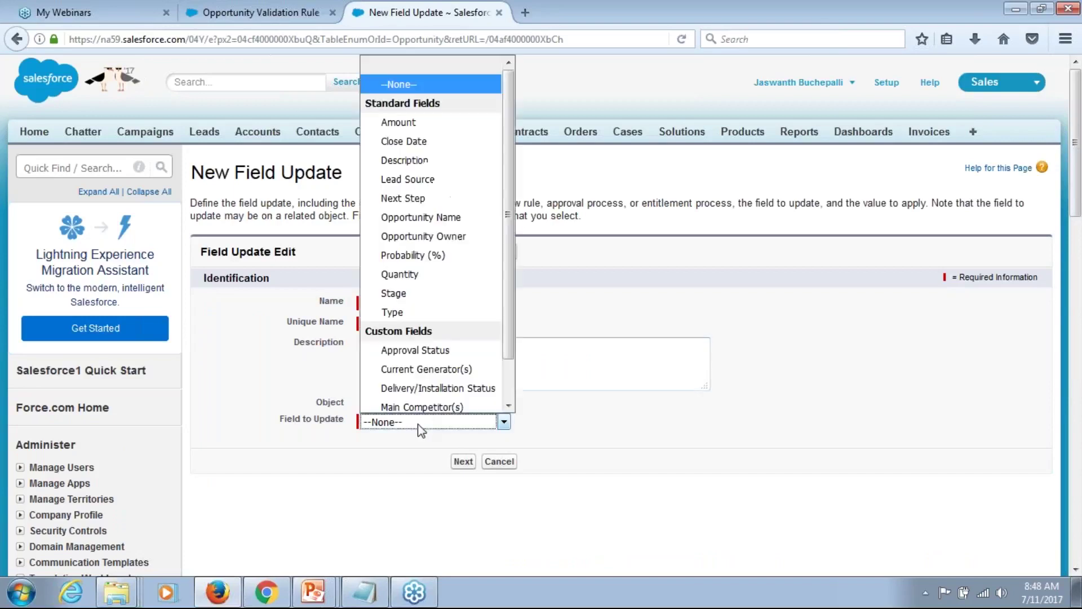
click(428, 351)
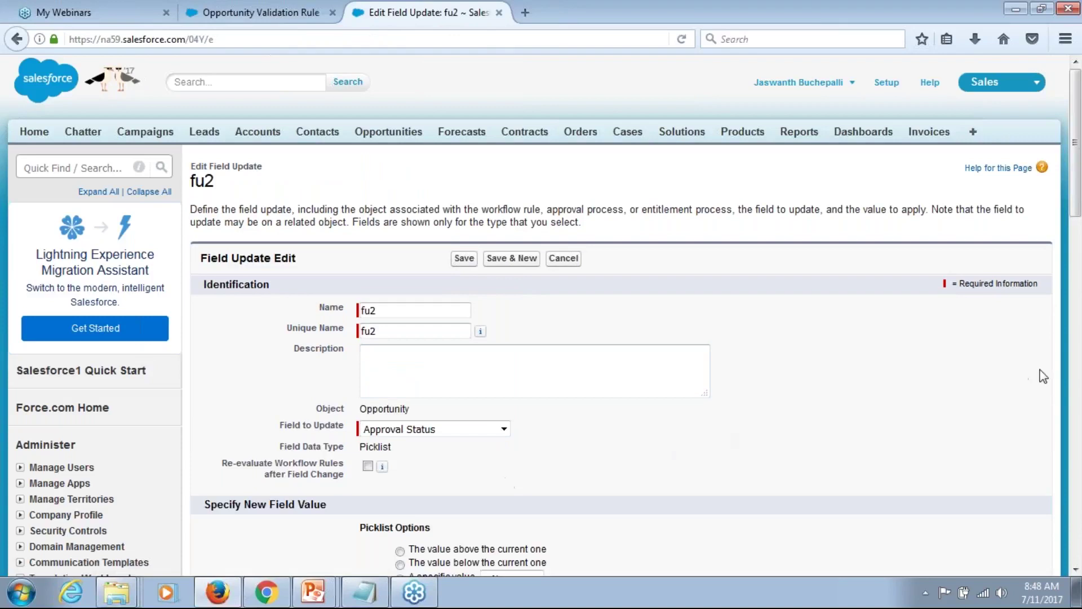
- Set the fu2 field update to the specific value Approved and save it
click(1076, 570)
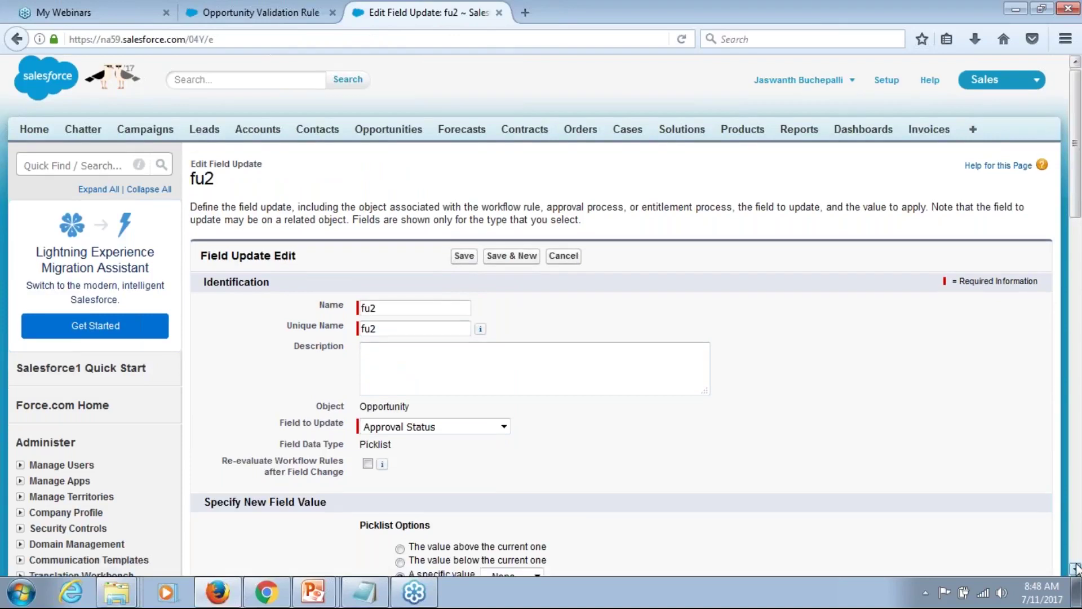
click(1076, 570)
click(1075, 570)
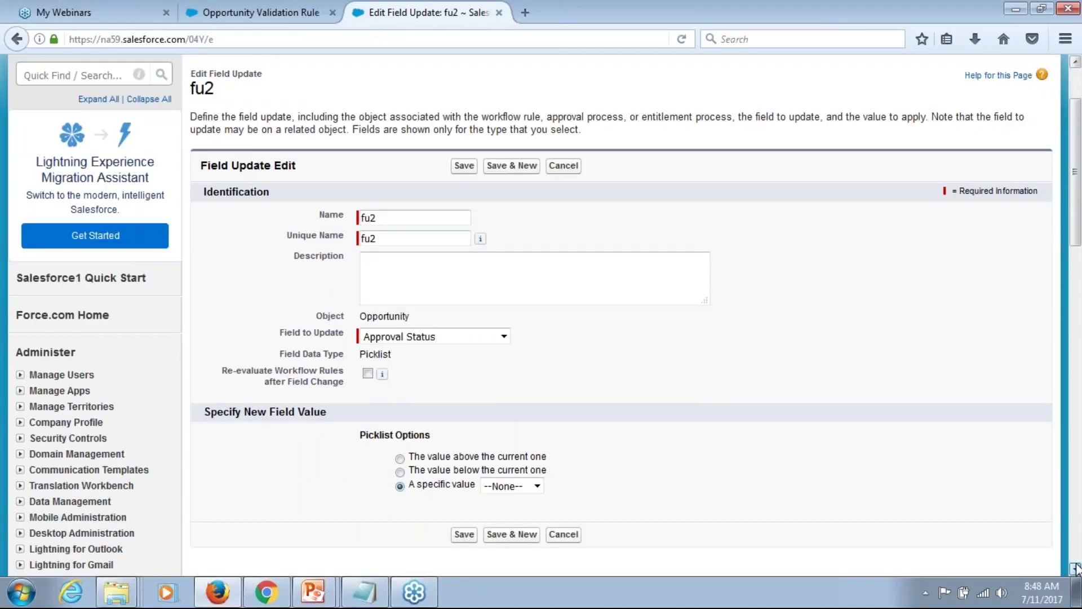
scroll(1075, 569, down, 3)
click(489, 344)
click(490, 400)
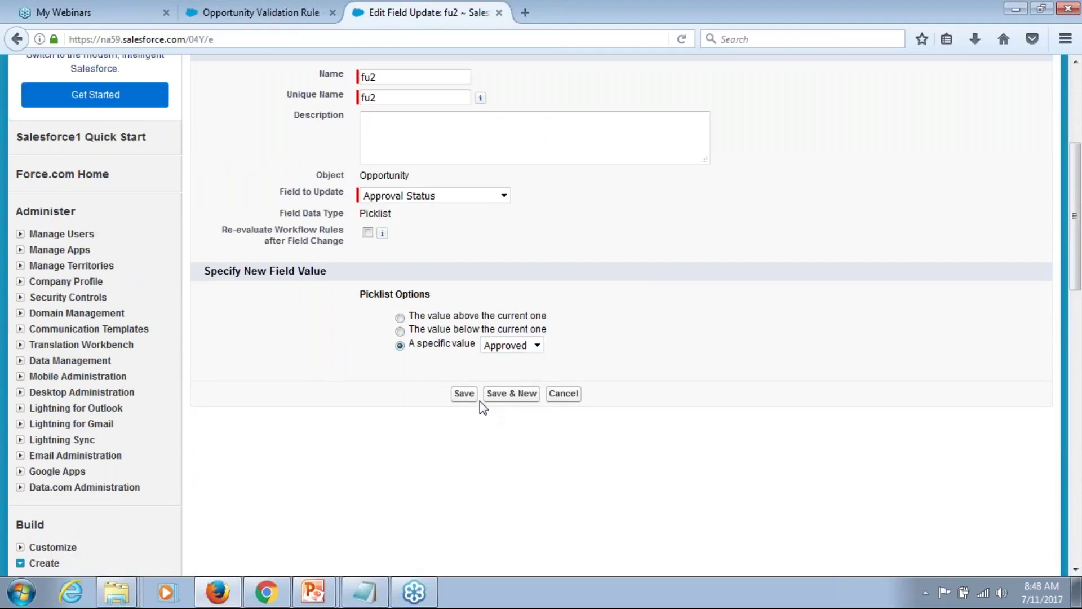
click(470, 395)
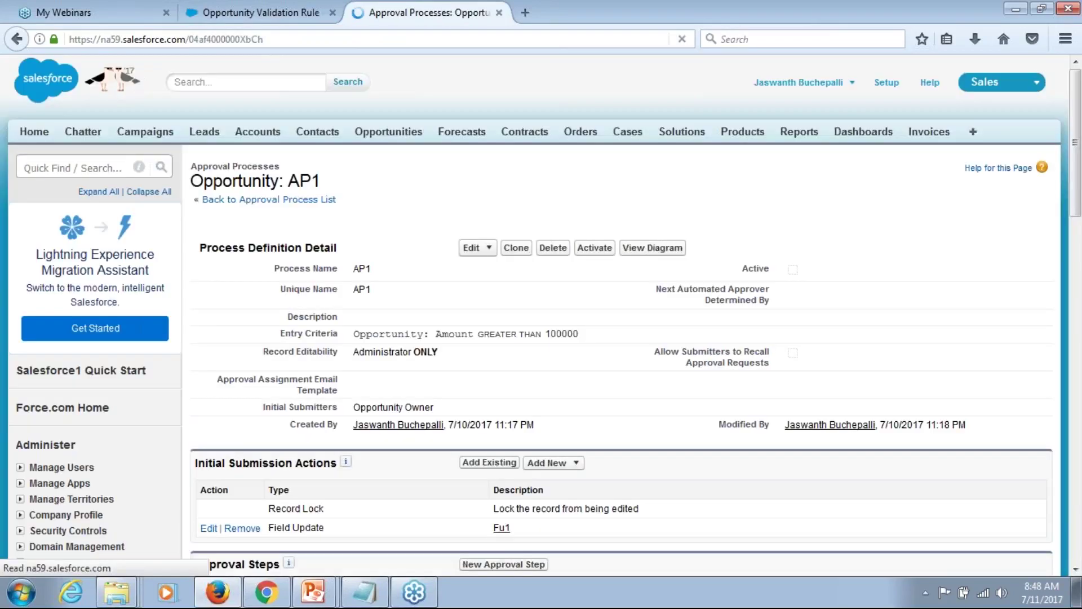
- Add a new field update named fu3 to the final rejection actions, targeting the Approval Status field
click(1076, 570)
click(1075, 570)
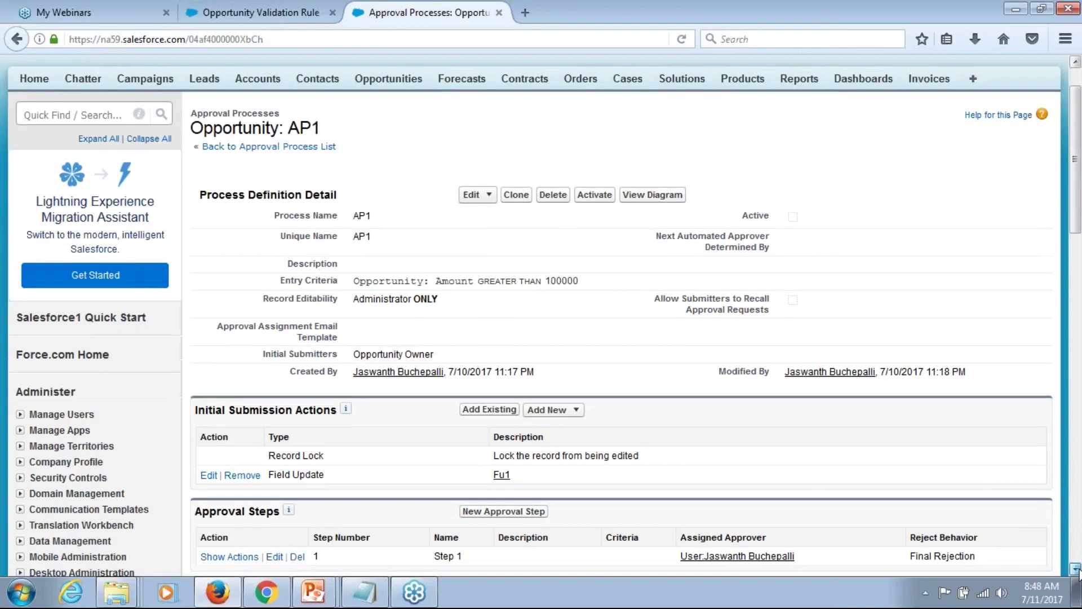
scroll(1075, 569, down, 6)
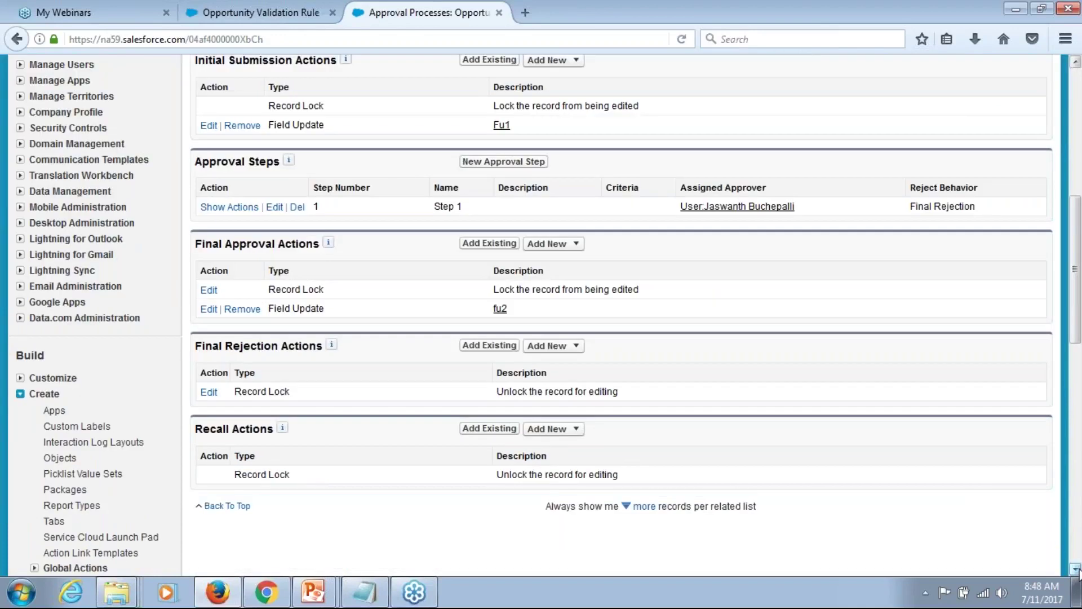
scroll(1078, 570, down, 1)
click(573, 303)
click(559, 353)
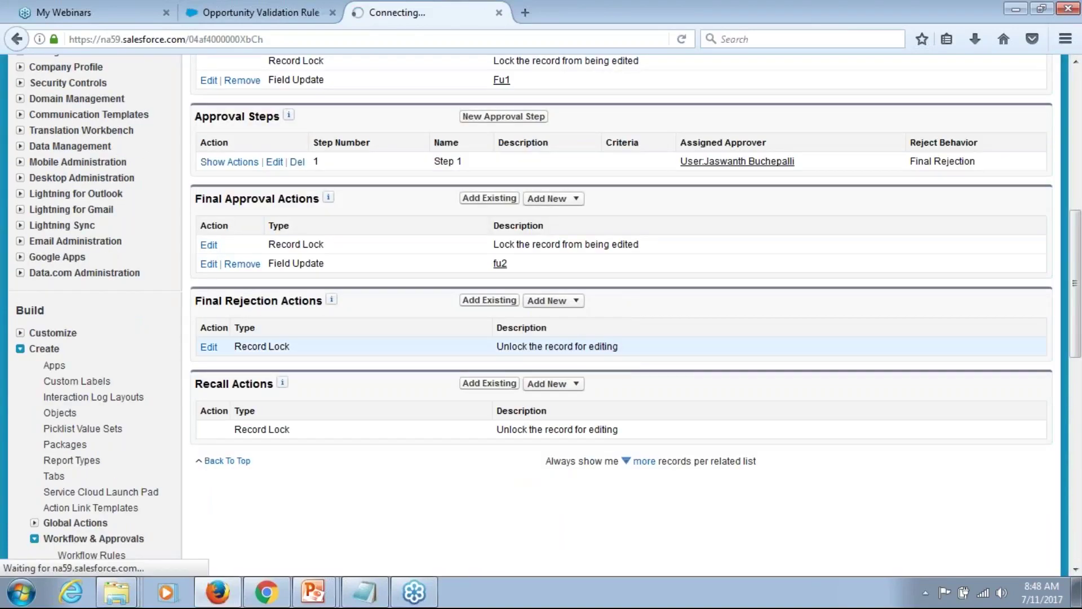
text(fu3)
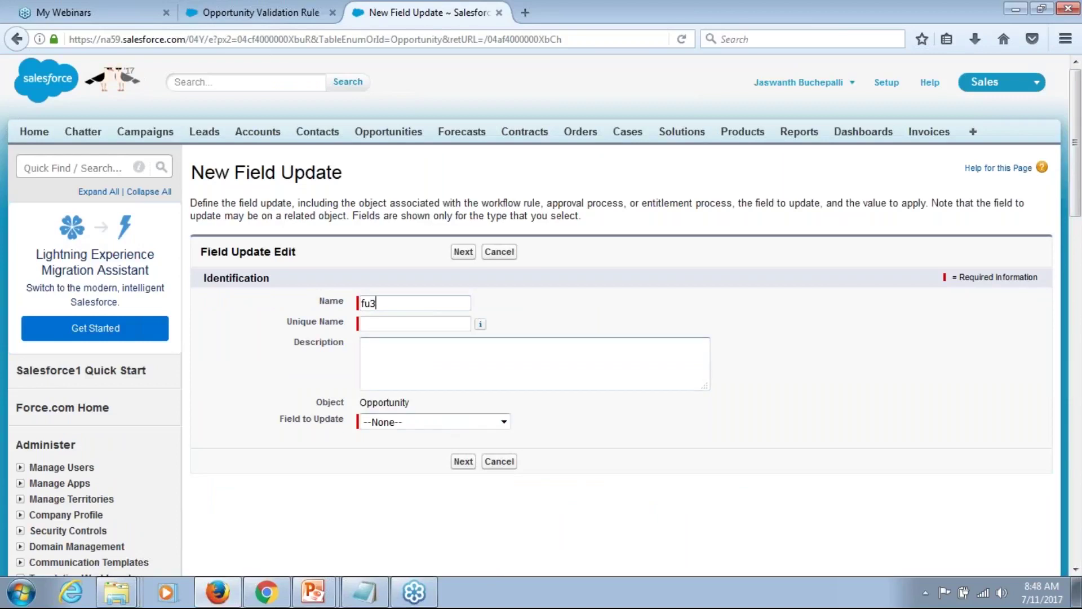
key(Tab)
click(437, 420)
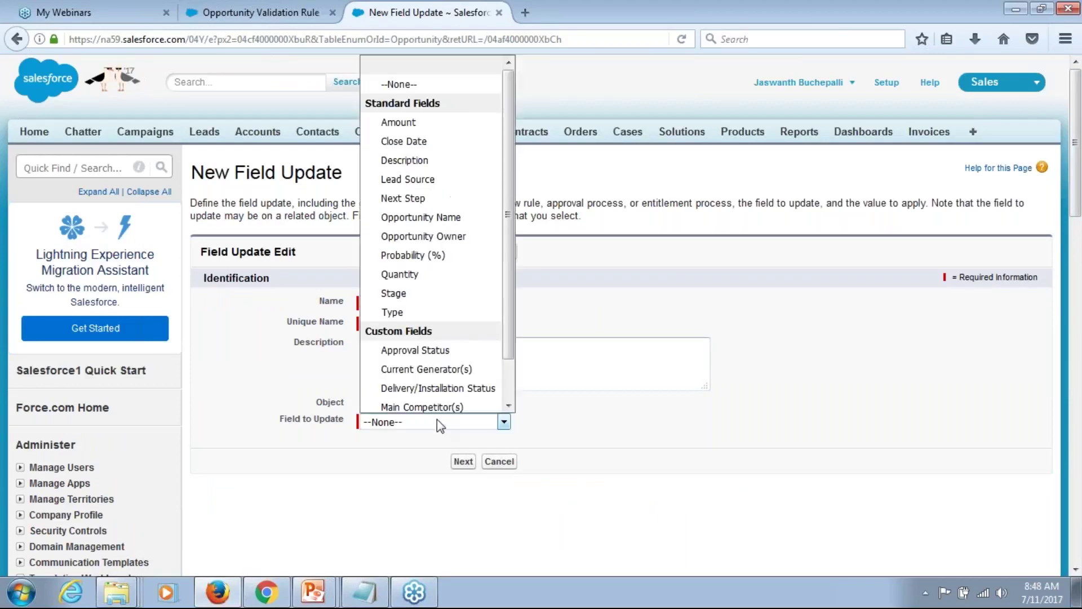
click(448, 346)
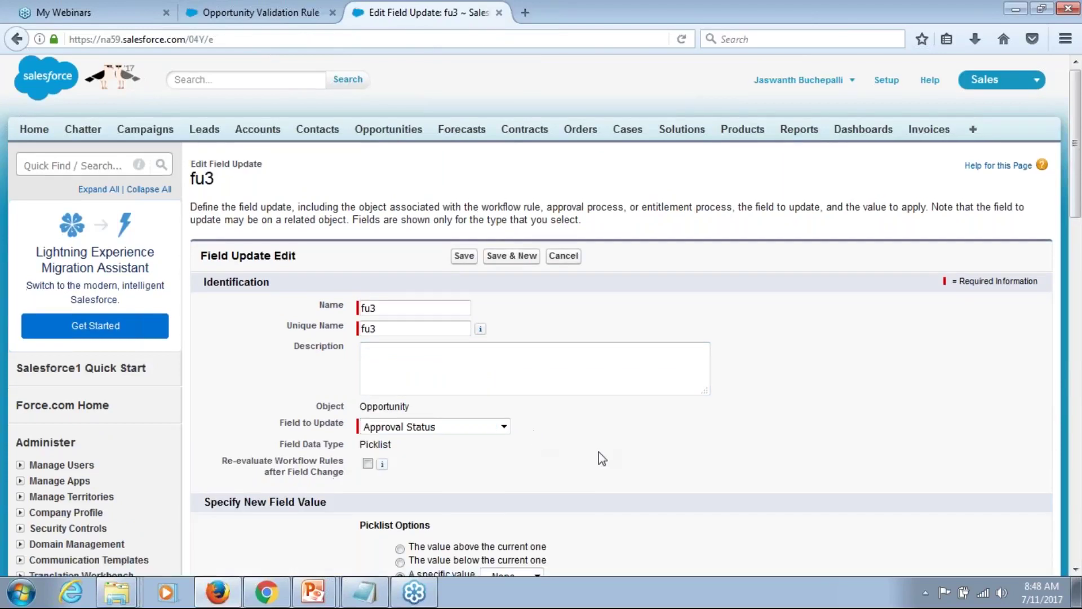
- Set the fu3 field update to the specific value Rejected and save it
scroll(602, 458, down, 1)
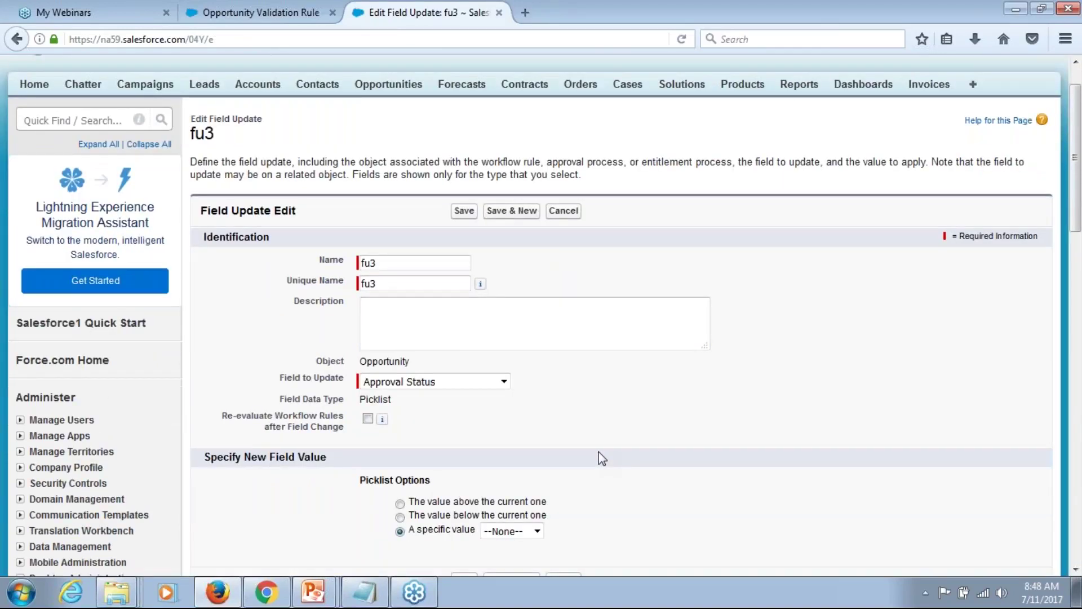
scroll(602, 459, down, 5)
click(530, 308)
click(513, 380)
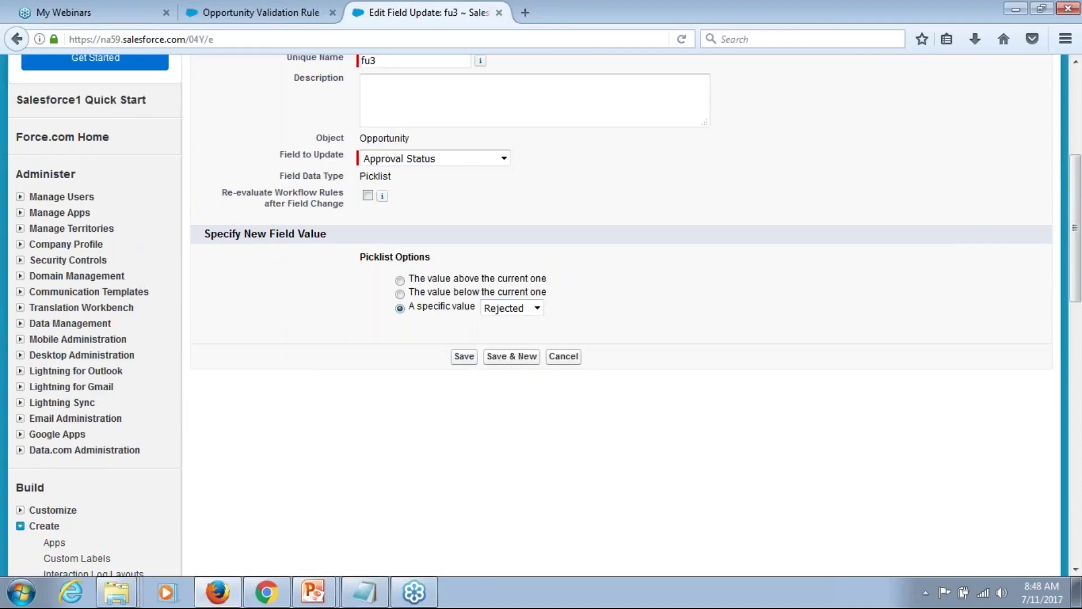
click(464, 356)
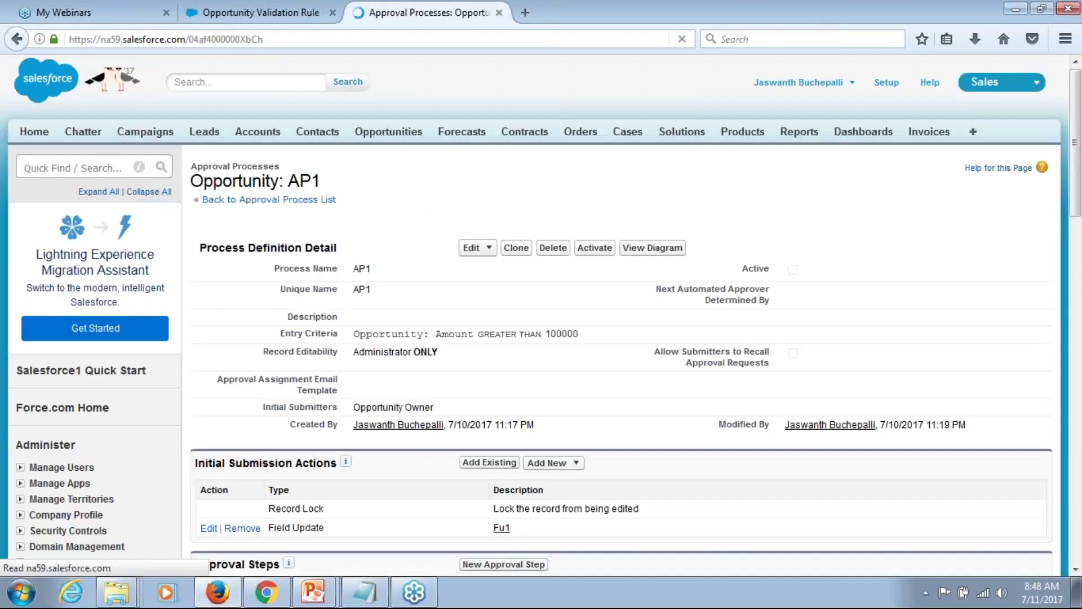
- Add a new field update named fu4 to the recall actions, targeting the Approval Status field
click(1076, 571)
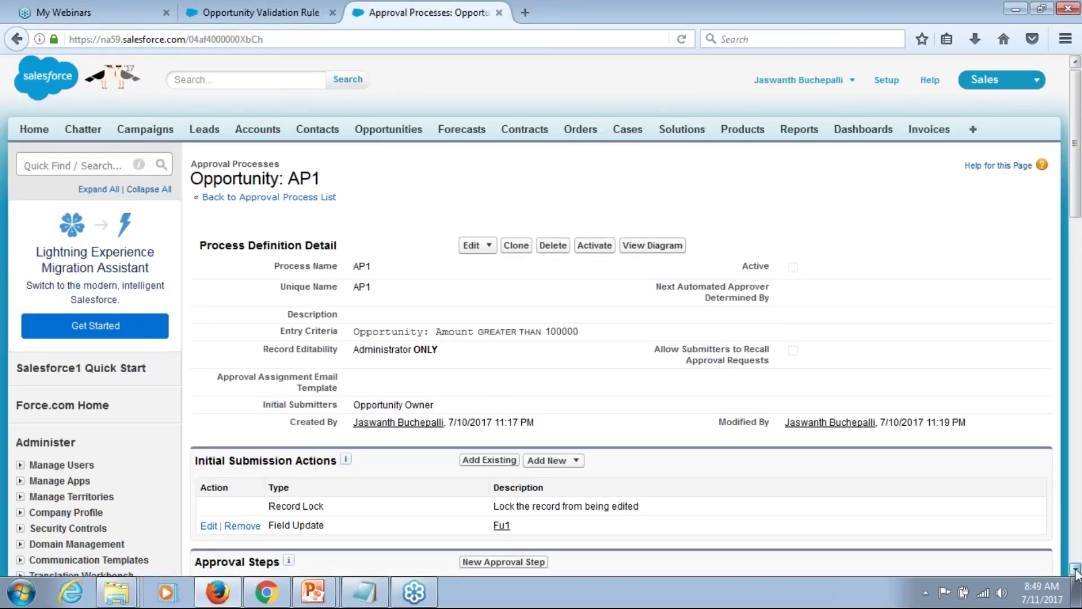
click(1075, 570)
click(1076, 570)
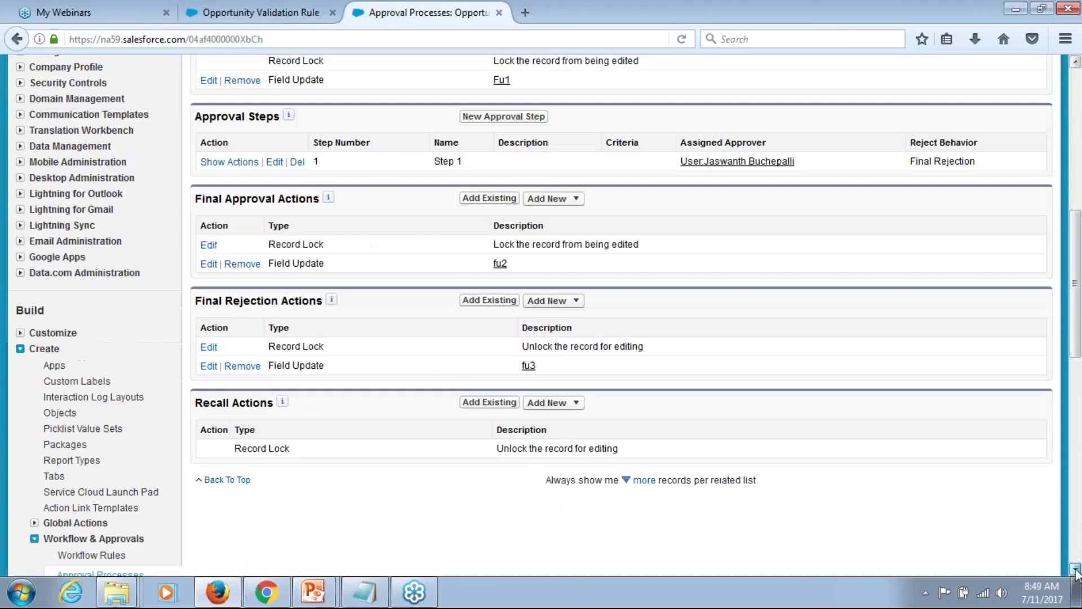
click(547, 314)
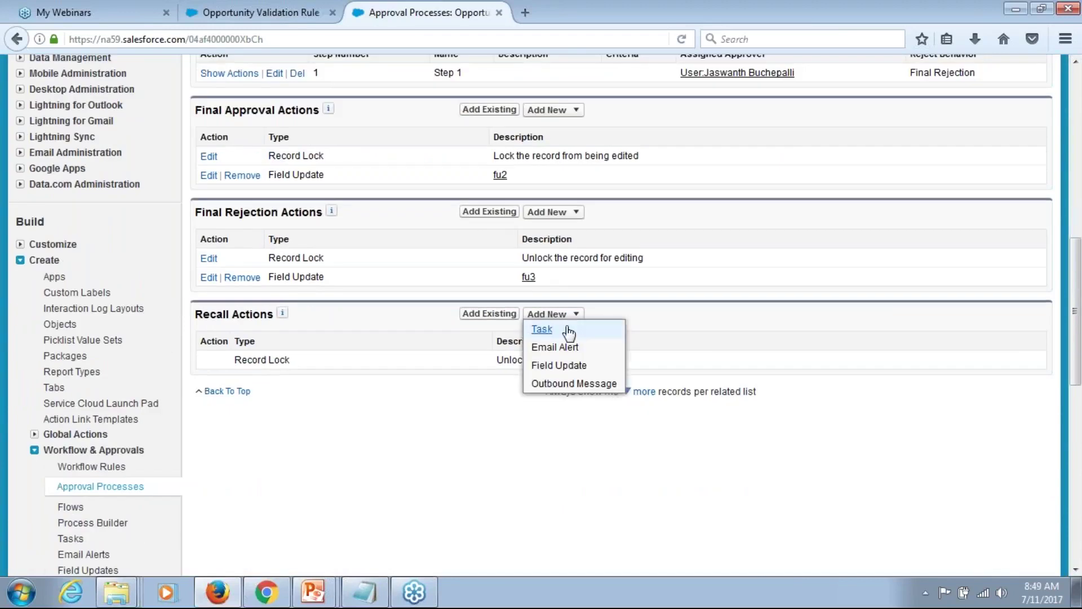
click(557, 366)
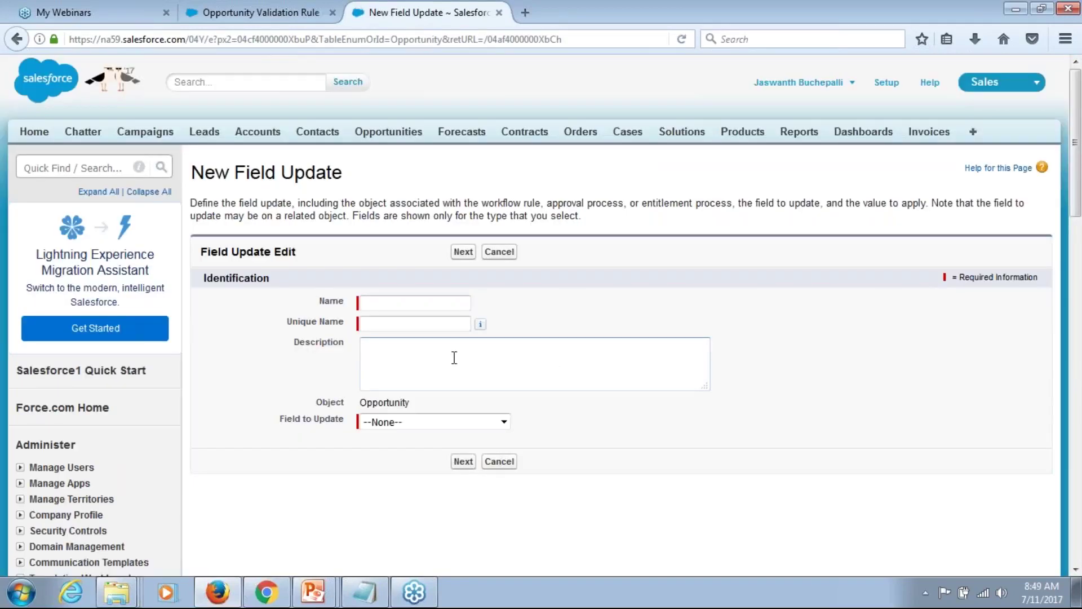
click(441, 303)
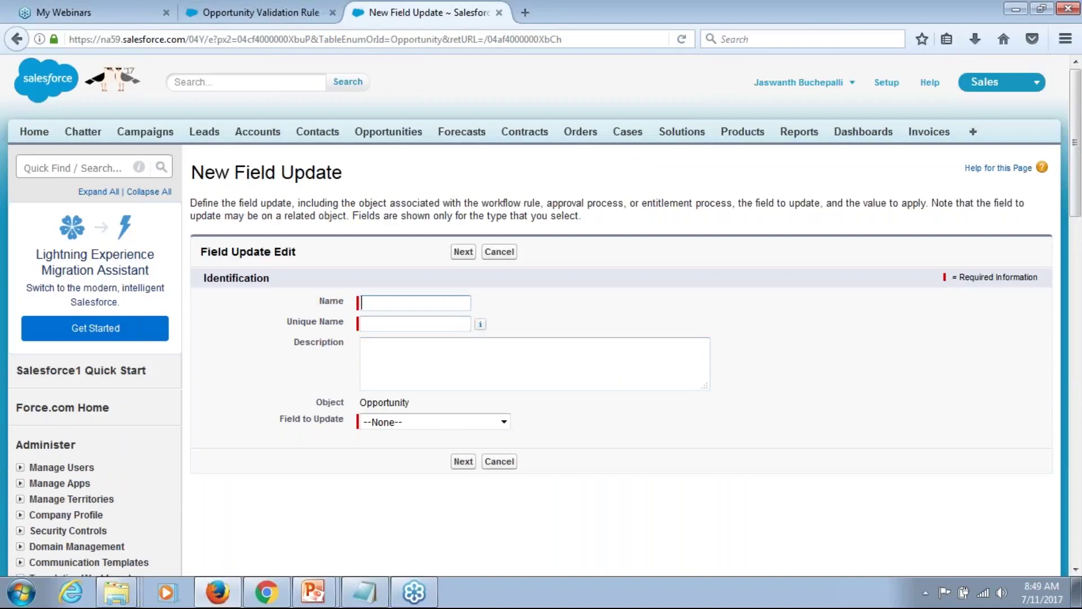
text(fu4)
key(Tab)
click(426, 424)
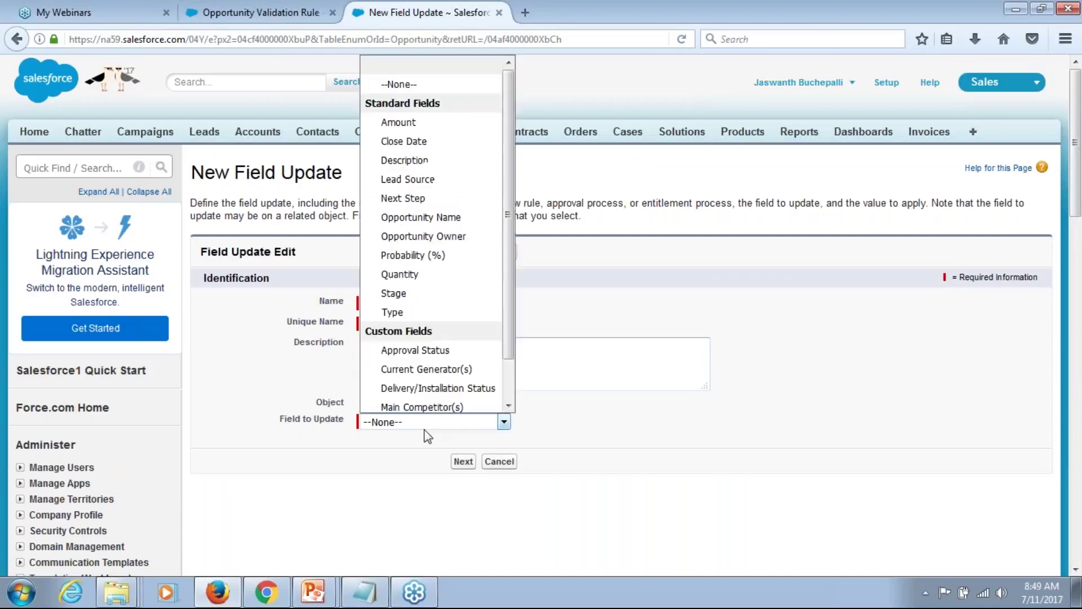
click(466, 350)
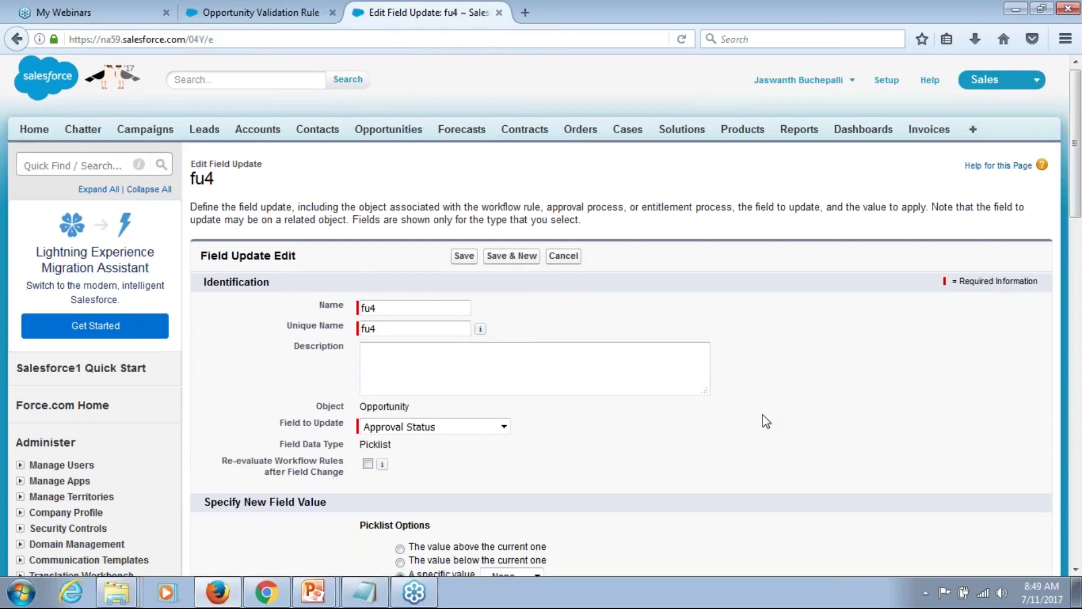
- Set the fu4 field update to the specific value Recalled and save it
scroll(766, 421, down, 1)
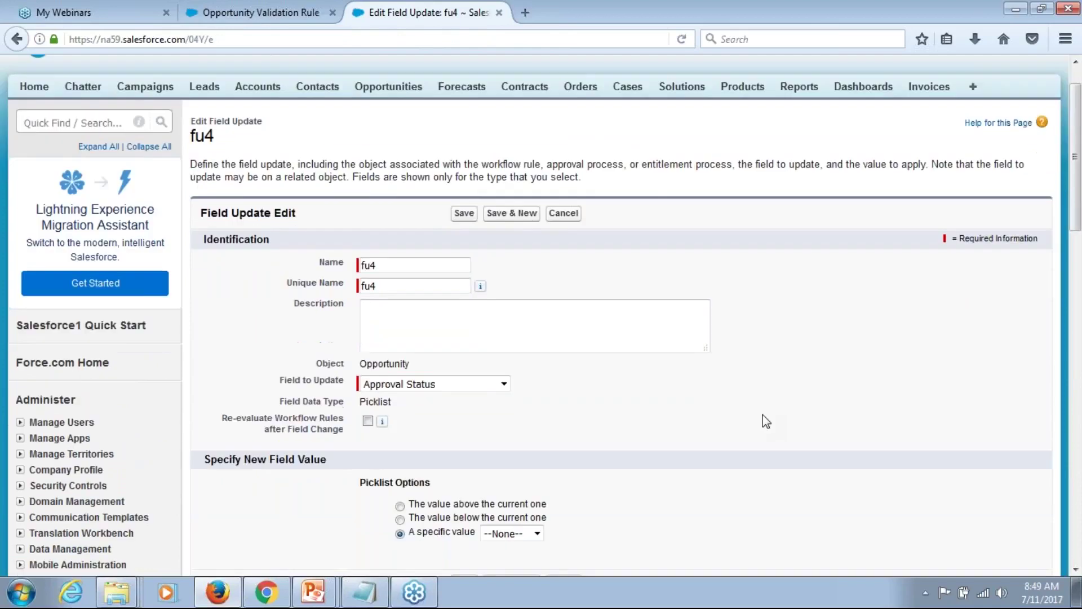
click(537, 533)
click(503, 514)
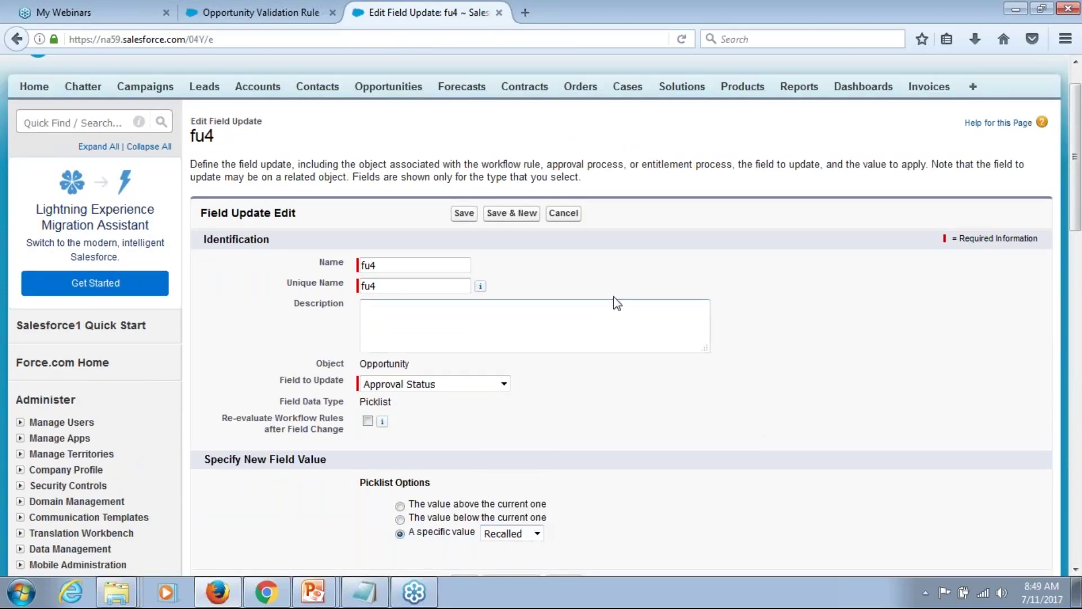
click(464, 213)
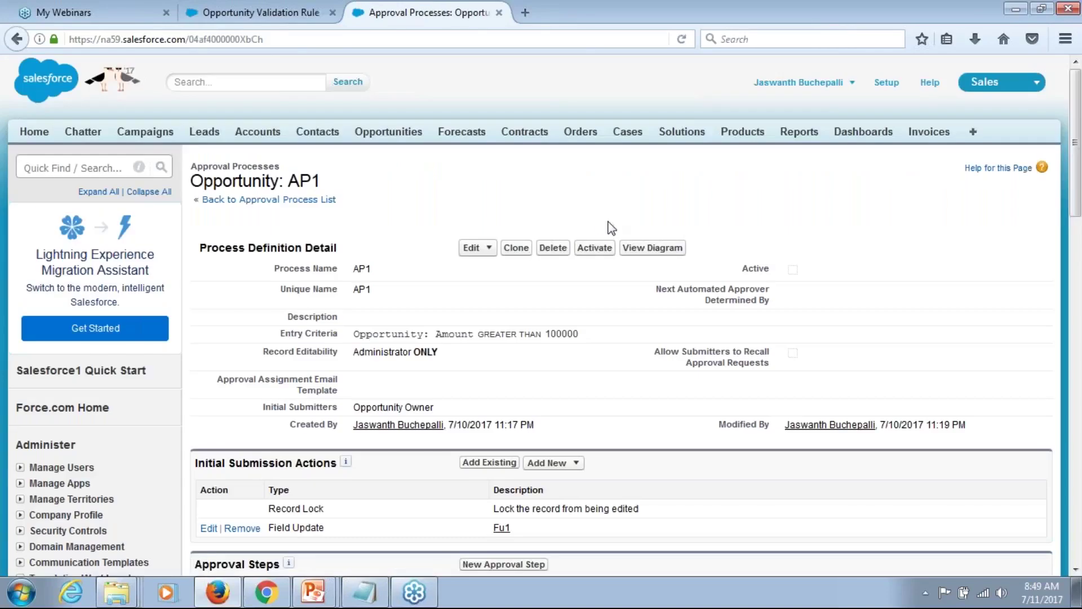
- Activate the AP1 approval process and accept the activation warning
click(601, 259)
click(598, 254)
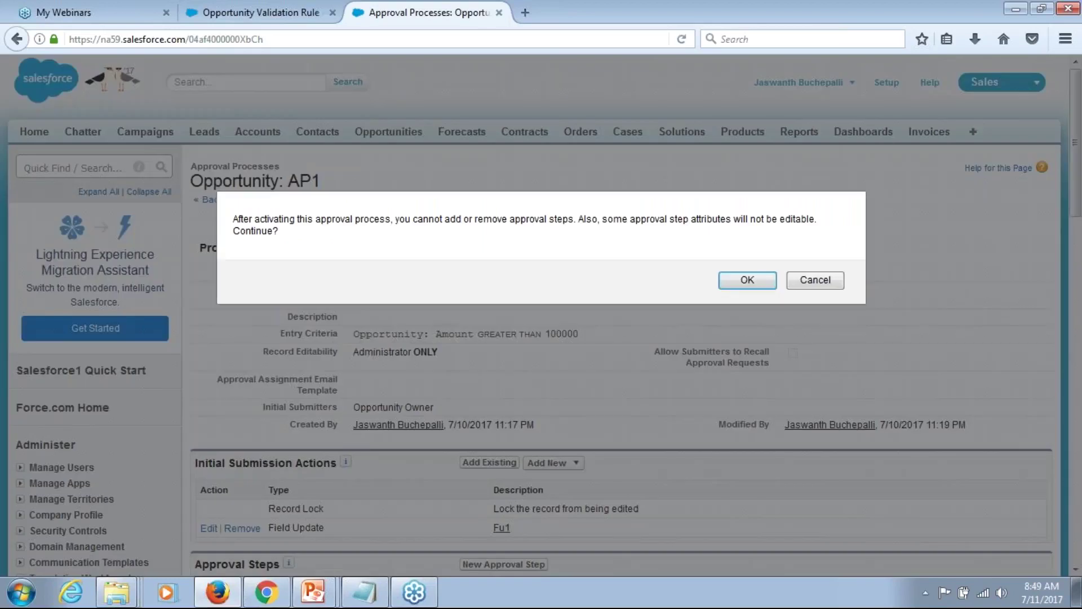
key(Return)
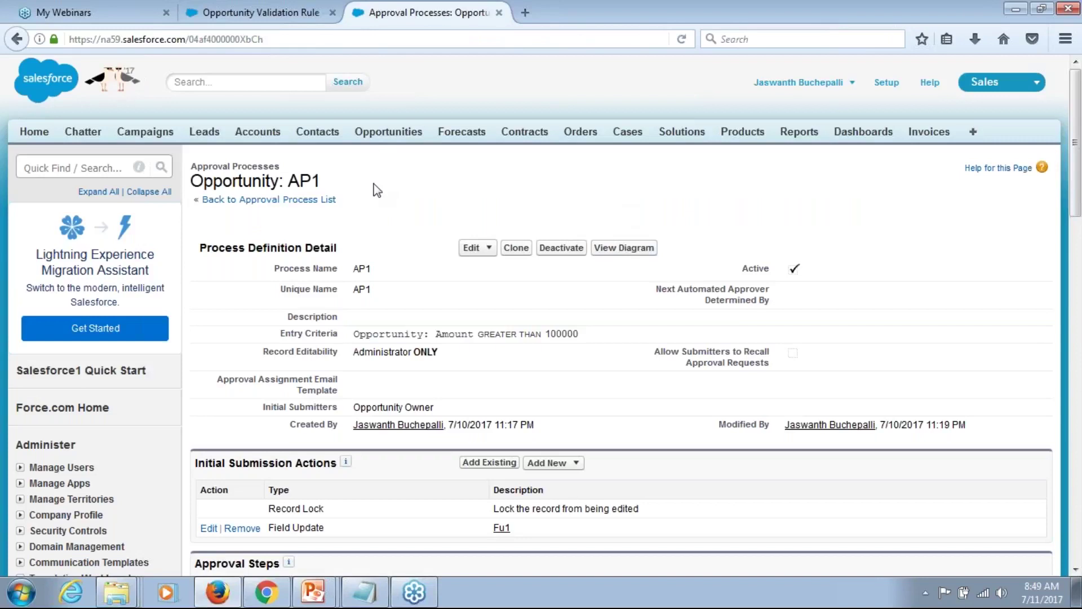
- Start a new opportunity named OPp345 with an amount of 120000
click(373, 137)
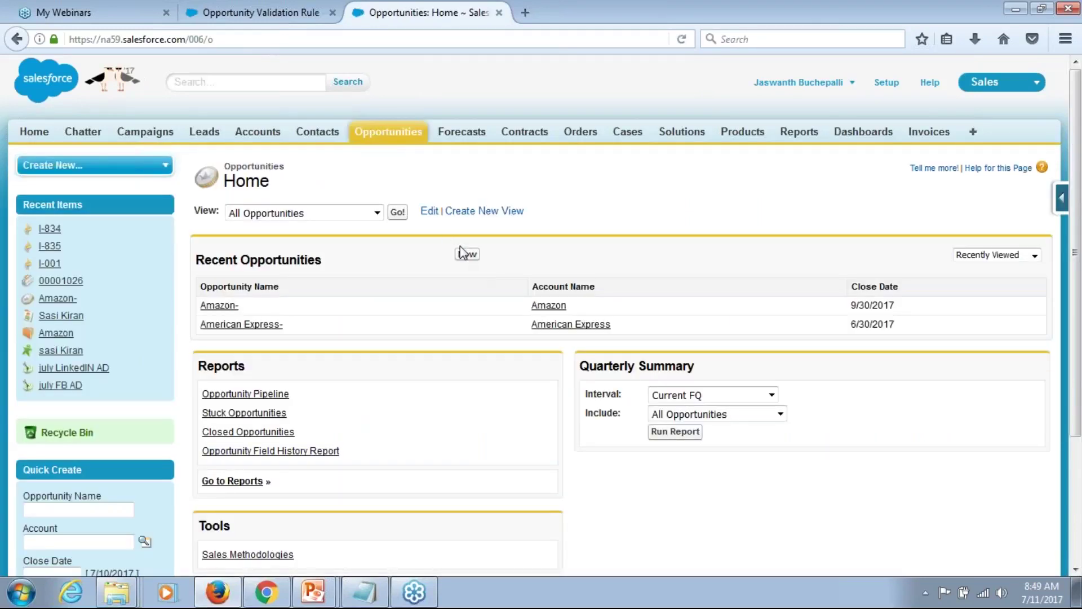
click(467, 254)
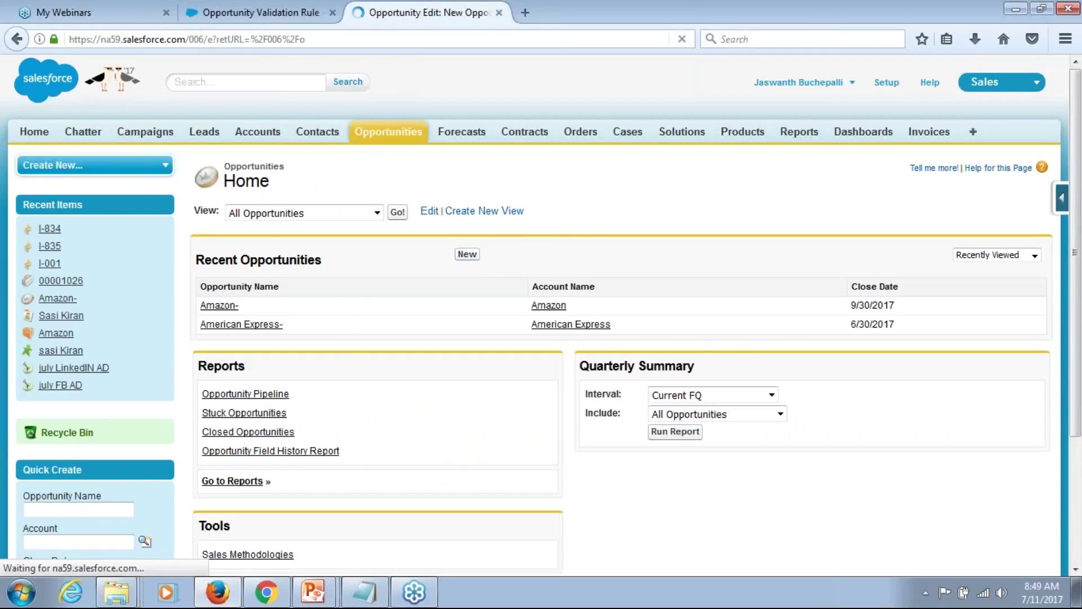
text(OP)
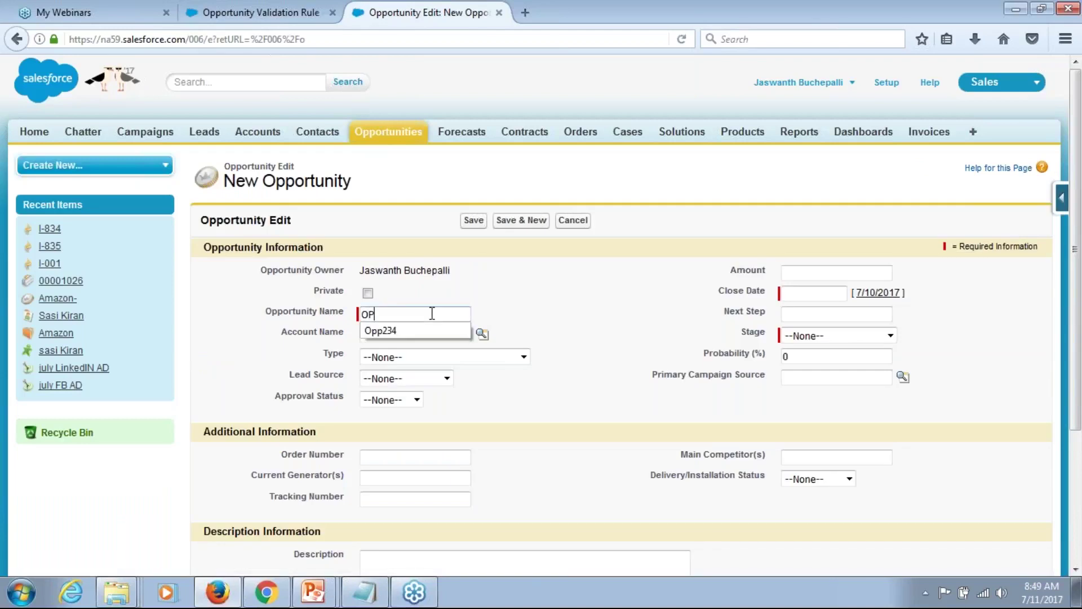
text(p345)
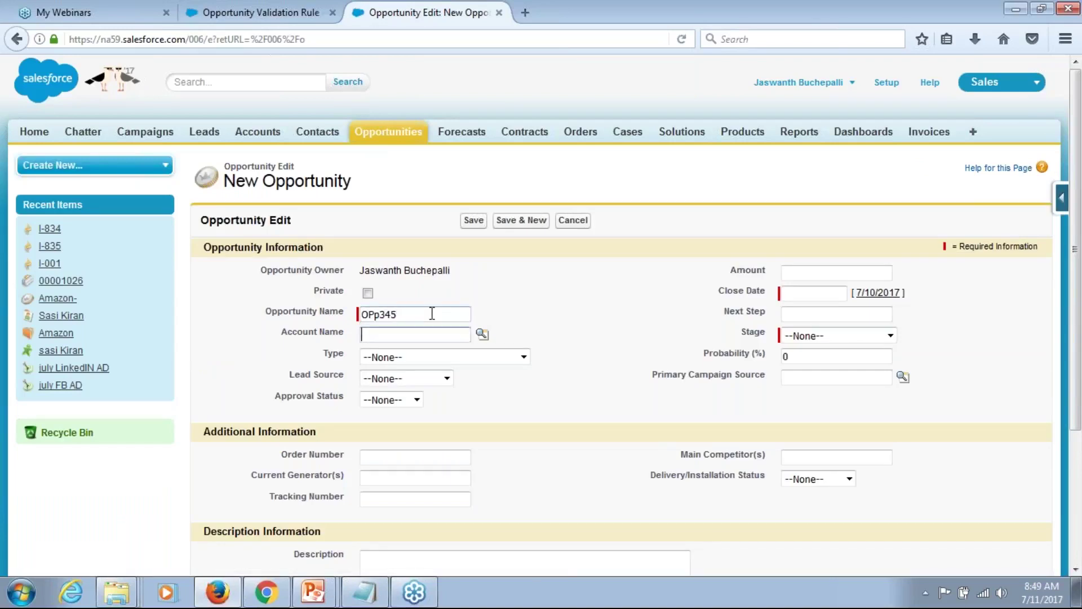
click(862, 275)
text(120000)
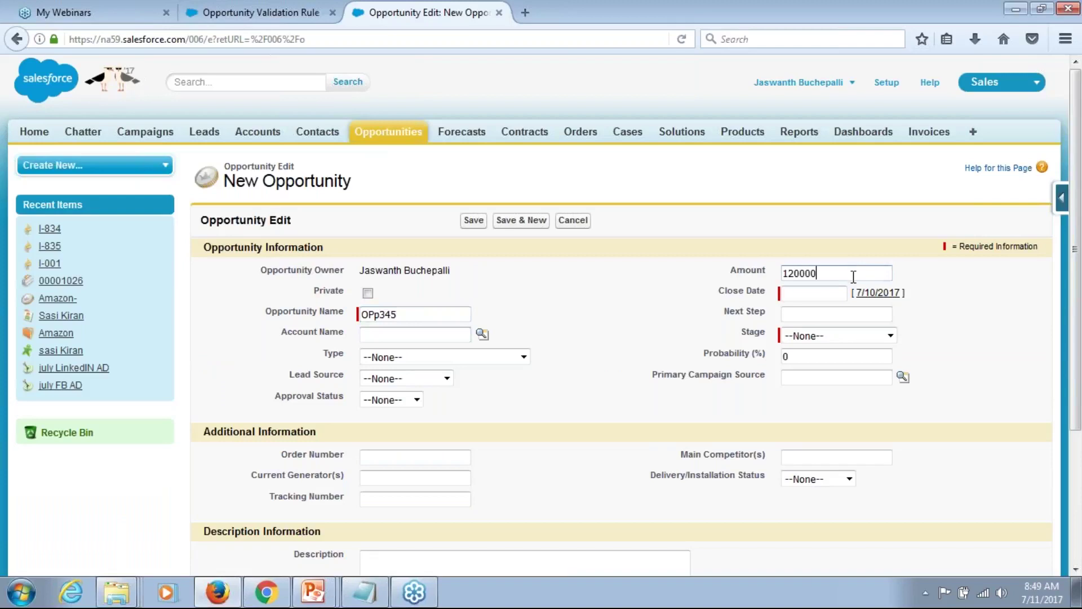
- Set the new opportunity's close date to 7/12/2017 and its stage to Qualification, and save the record
click(826, 293)
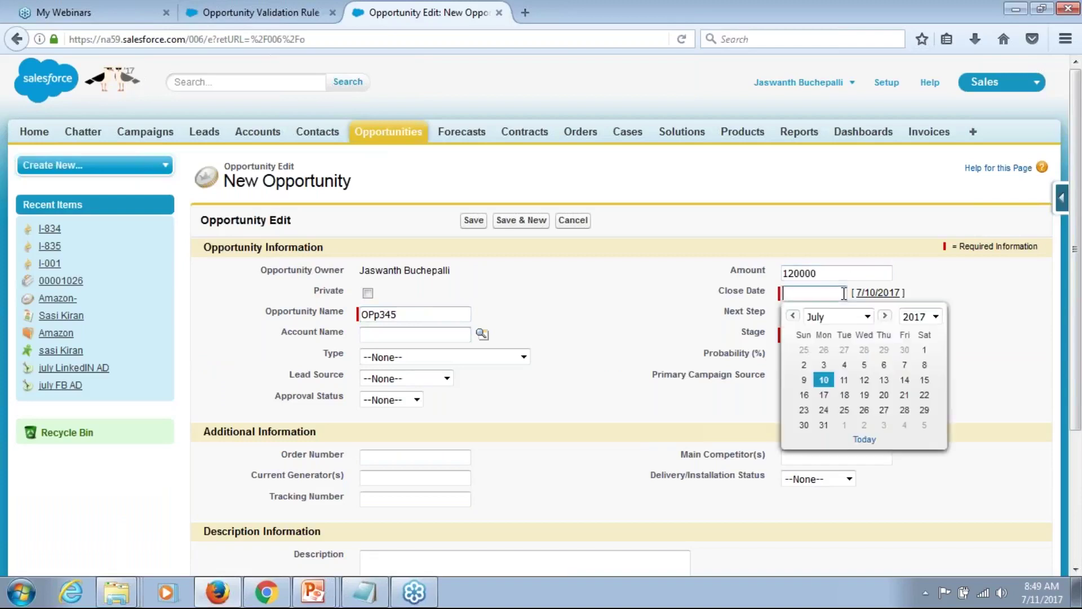
click(854, 383)
click(805, 337)
click(807, 390)
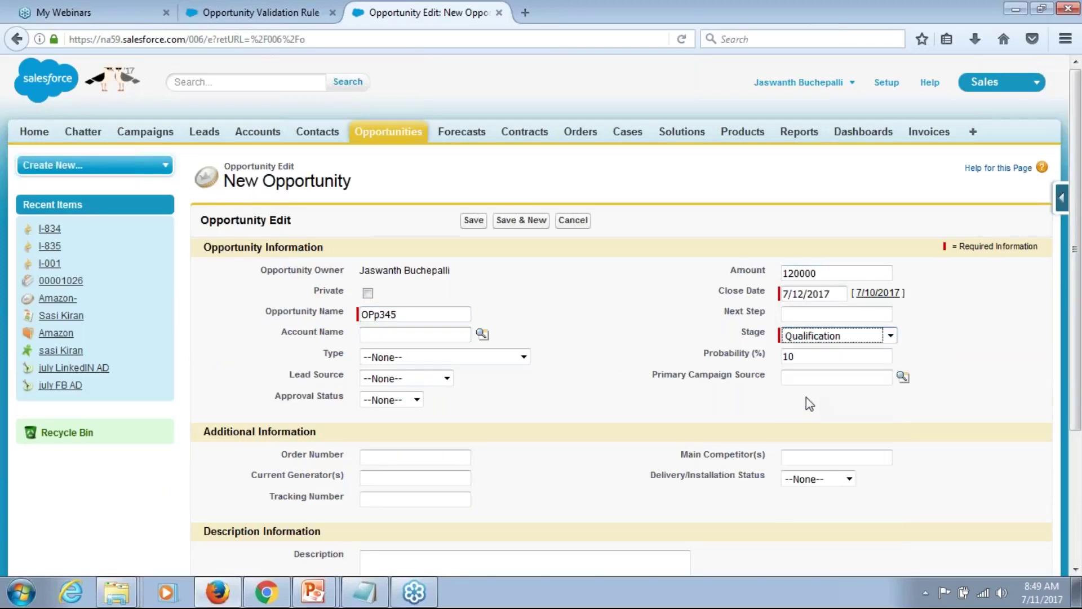
click(473, 221)
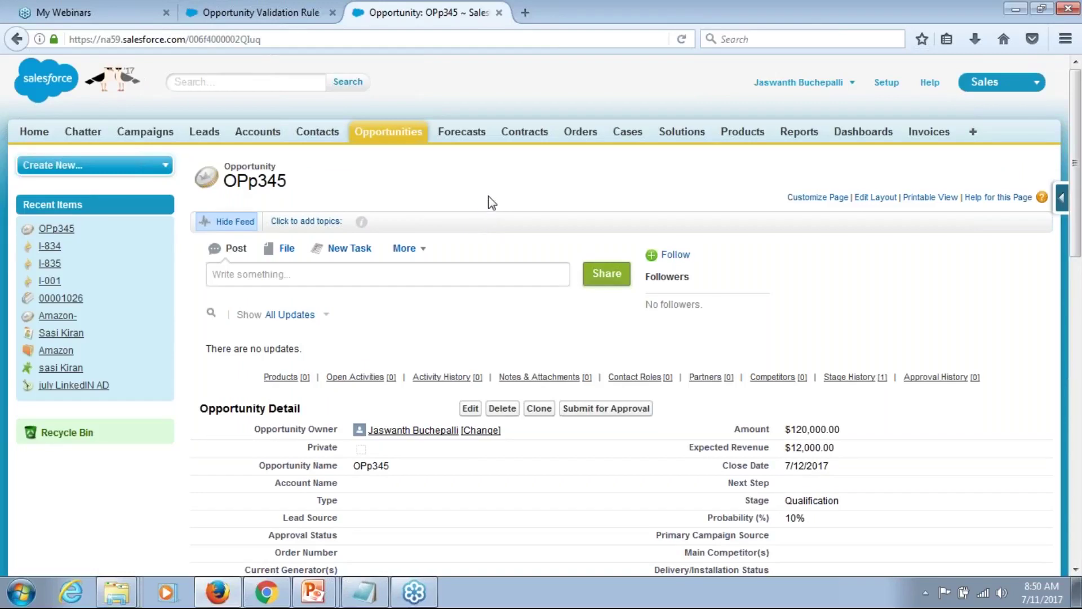
- Examine the OPp345 record's detail fields, Approval History list and Approval Status field before submission
scroll(492, 203, down, 1)
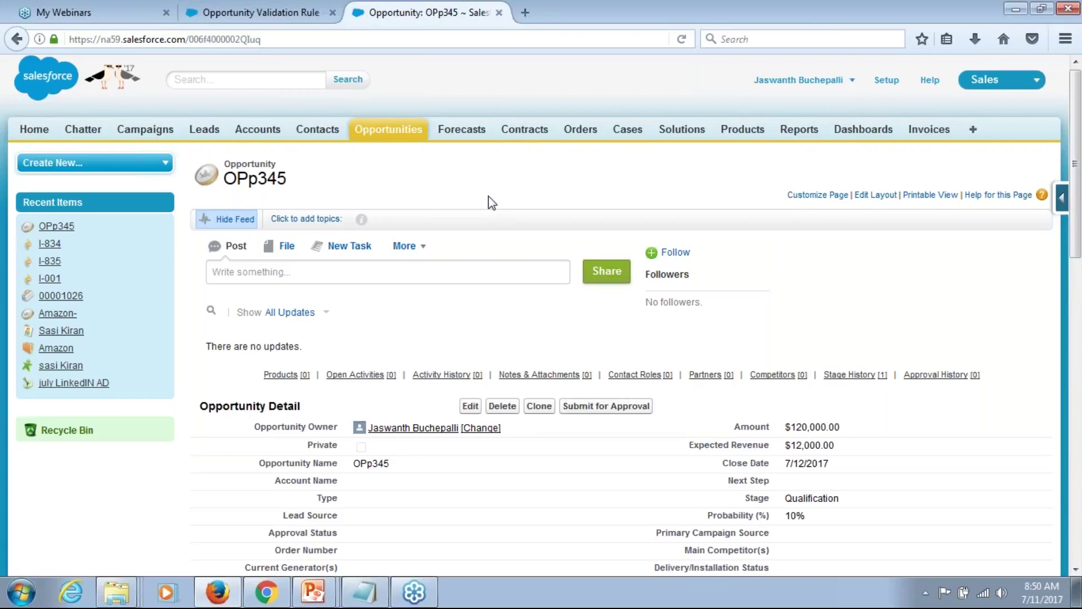
scroll(493, 203, down, 2)
scroll(492, 203, down, 1)
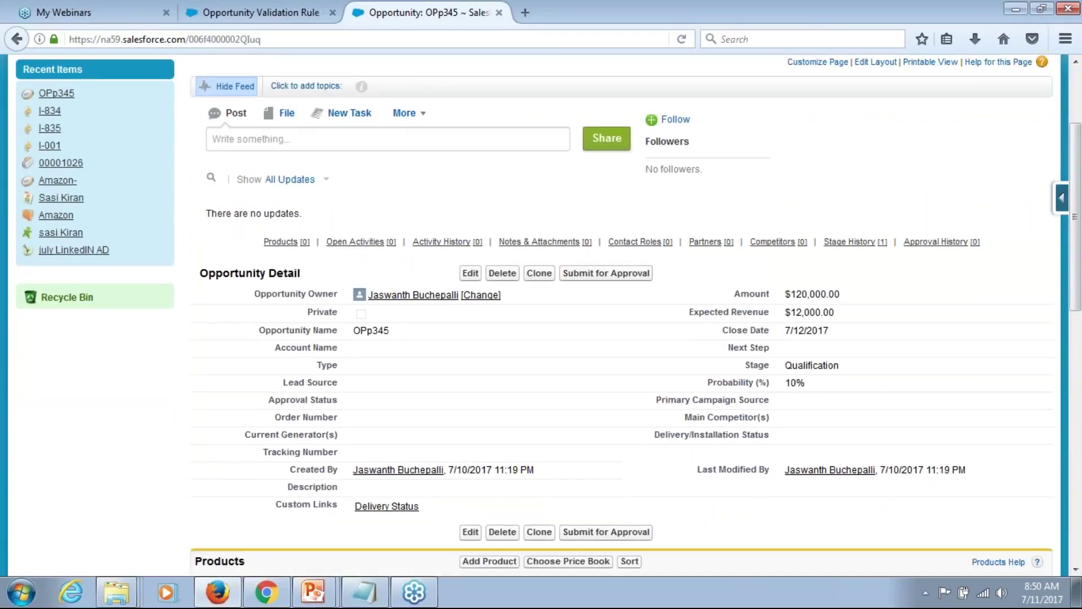
scroll(73, 471, down, 1)
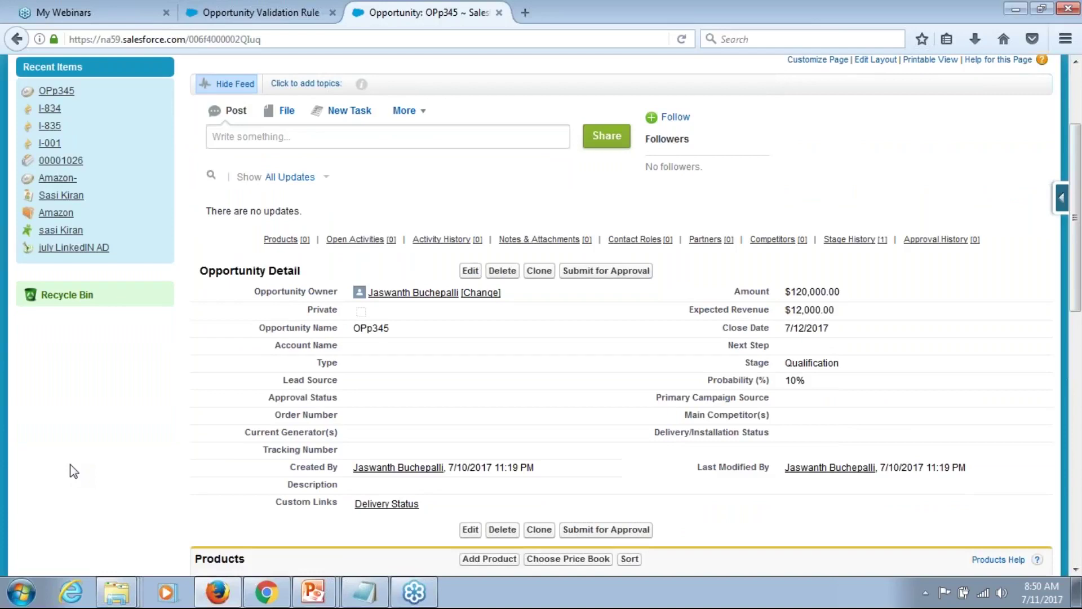
scroll(73, 472, down, 1)
scroll(73, 470, down, 10)
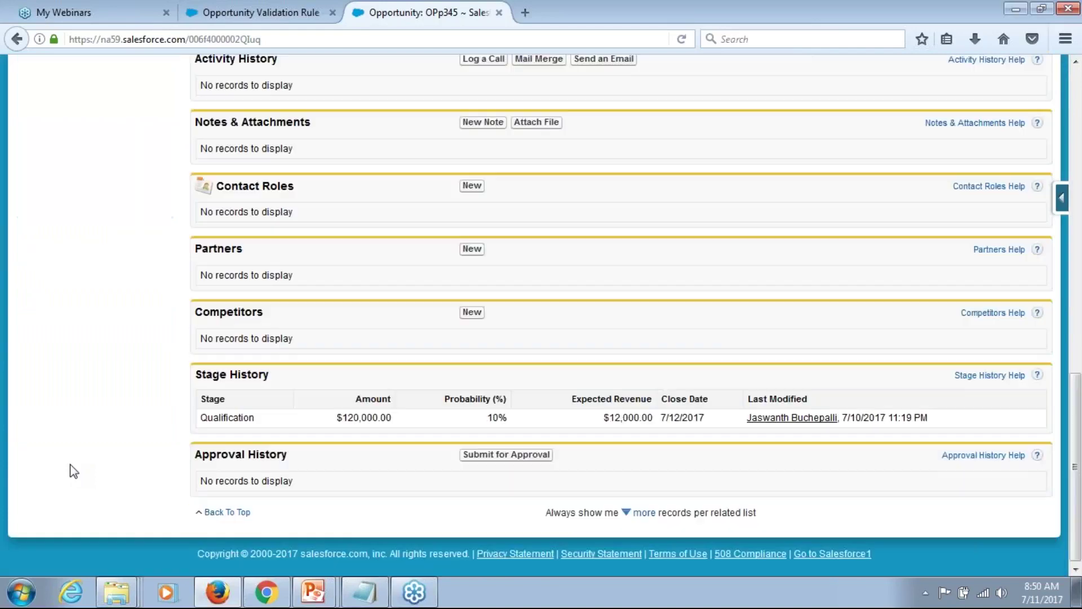
scroll(70, 465, up, 10)
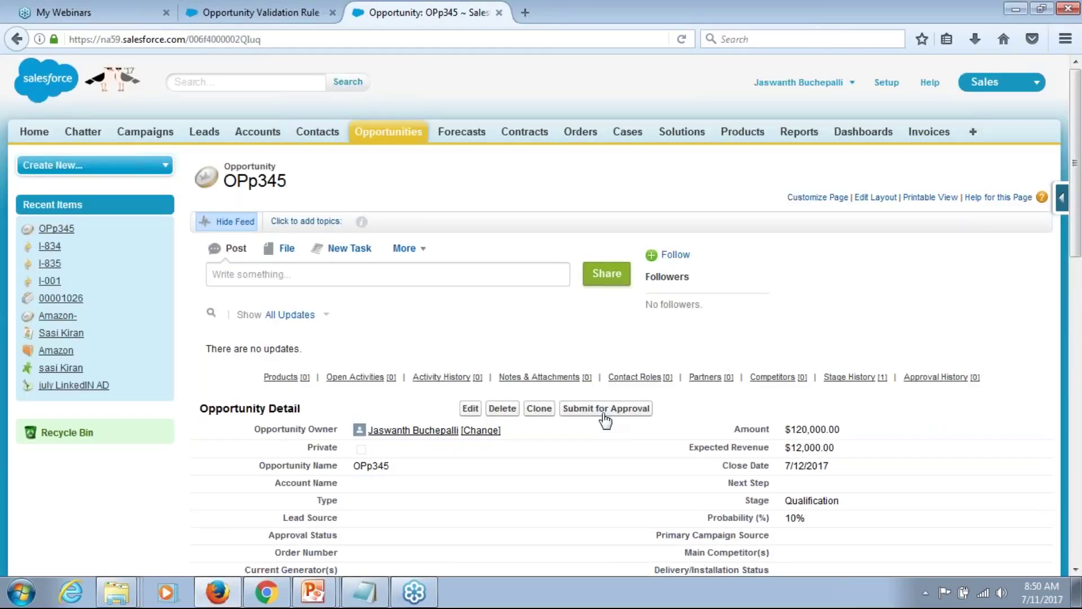
scroll(125, 513, down, 1)
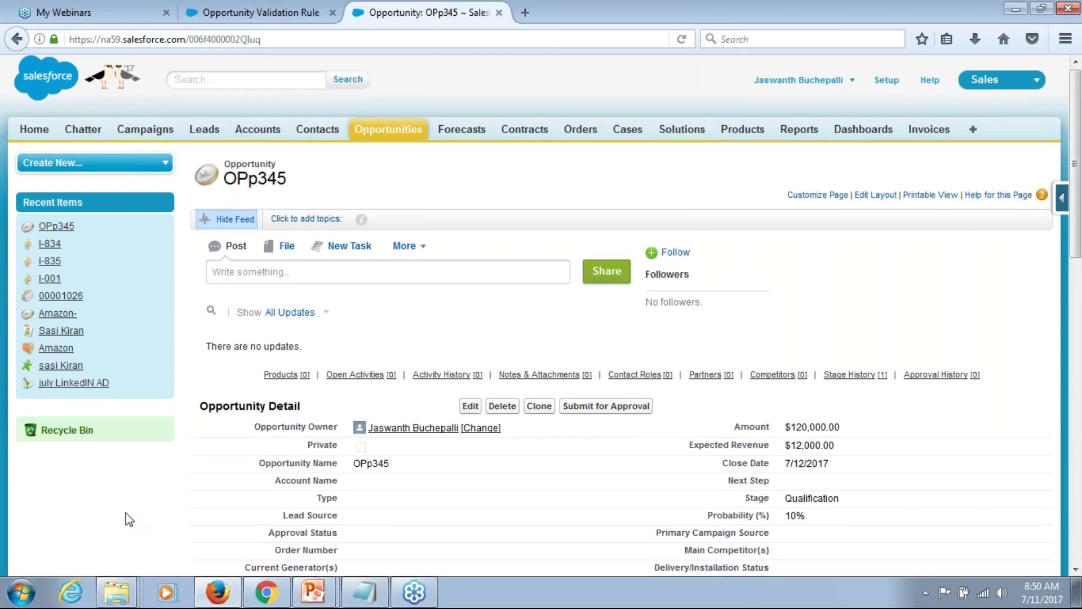
scroll(129, 519, down, 1)
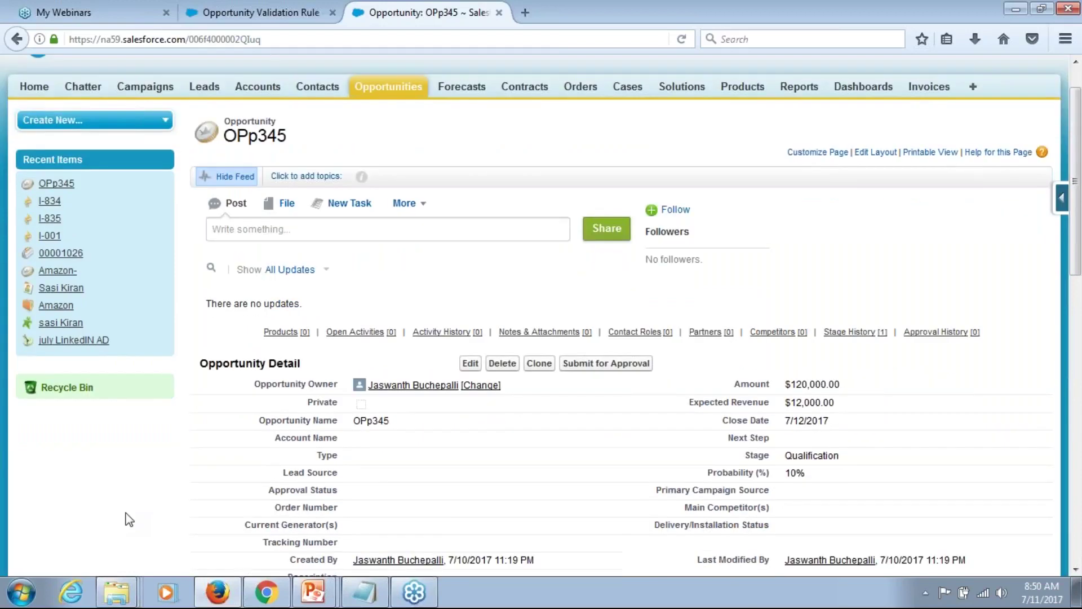
scroll(129, 519, down, 5)
scroll(129, 520, down, 8)
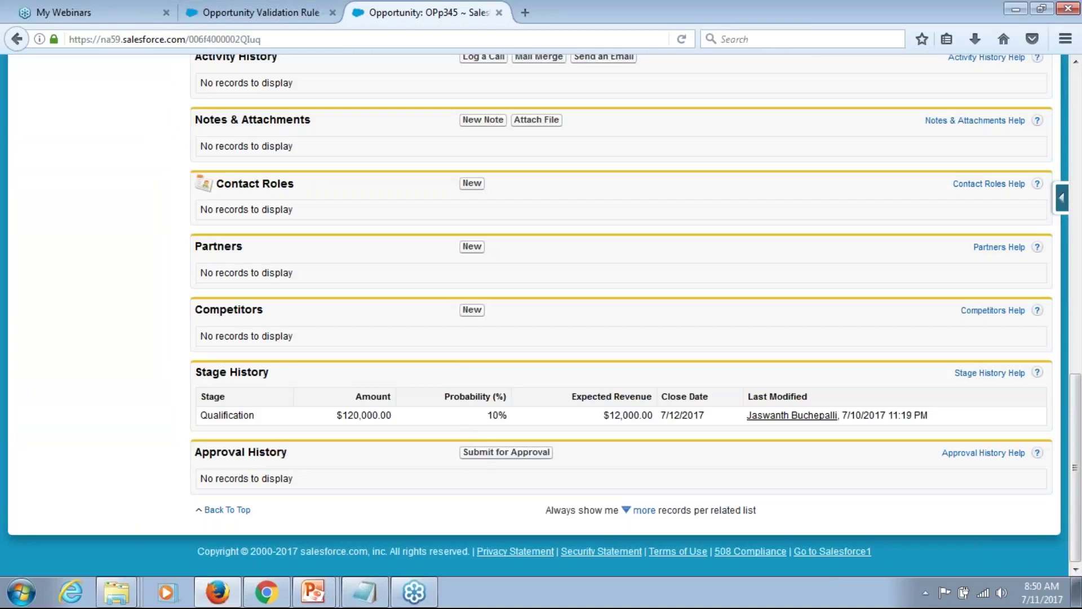
scroll(181, 446, up, 1)
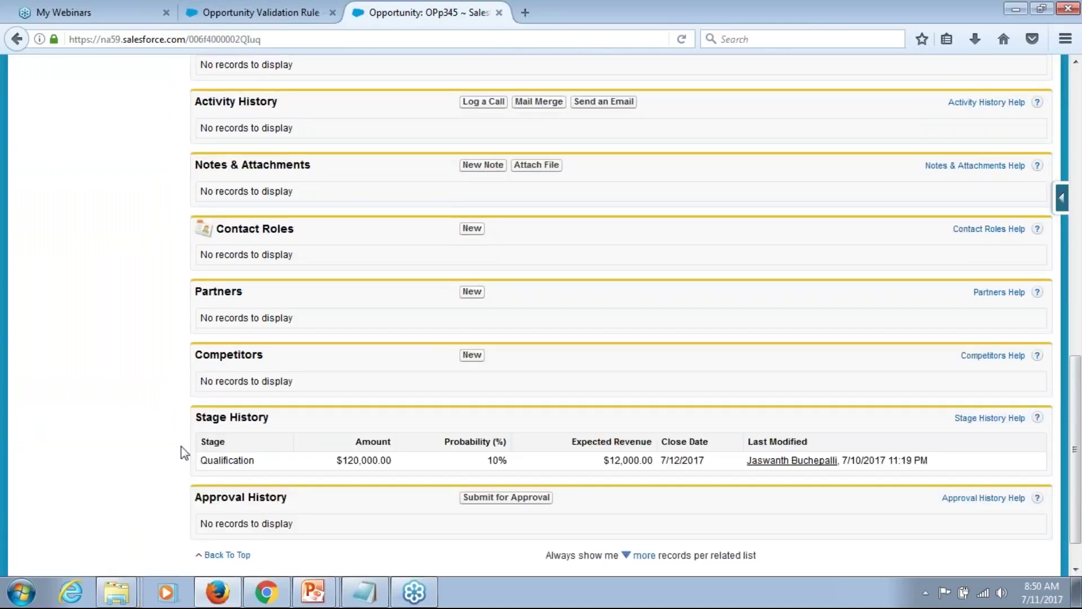
scroll(181, 445, up, 10)
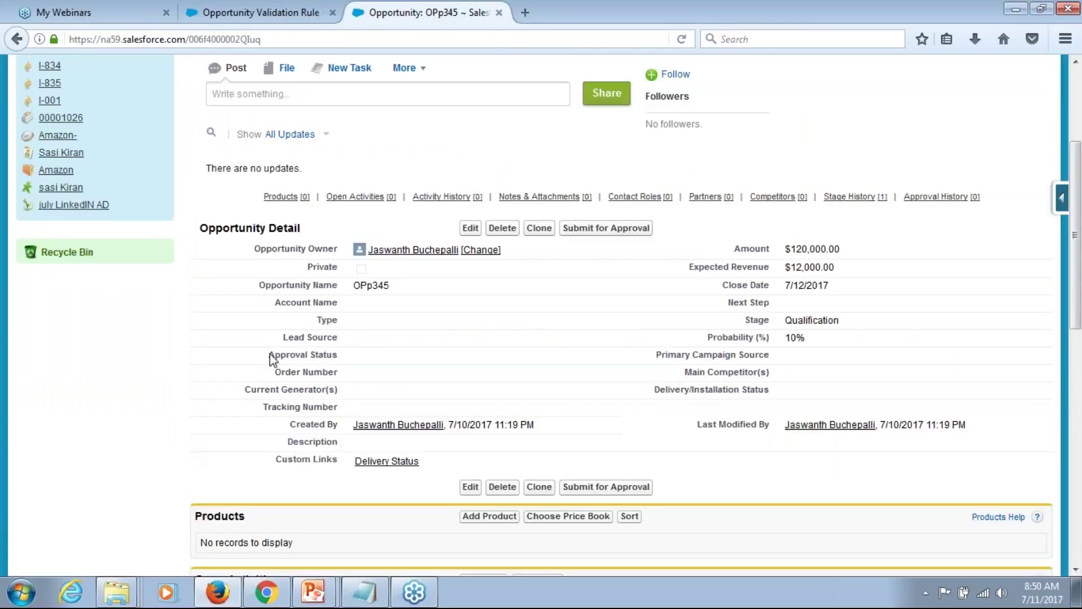
drag(269, 354, 334, 356)
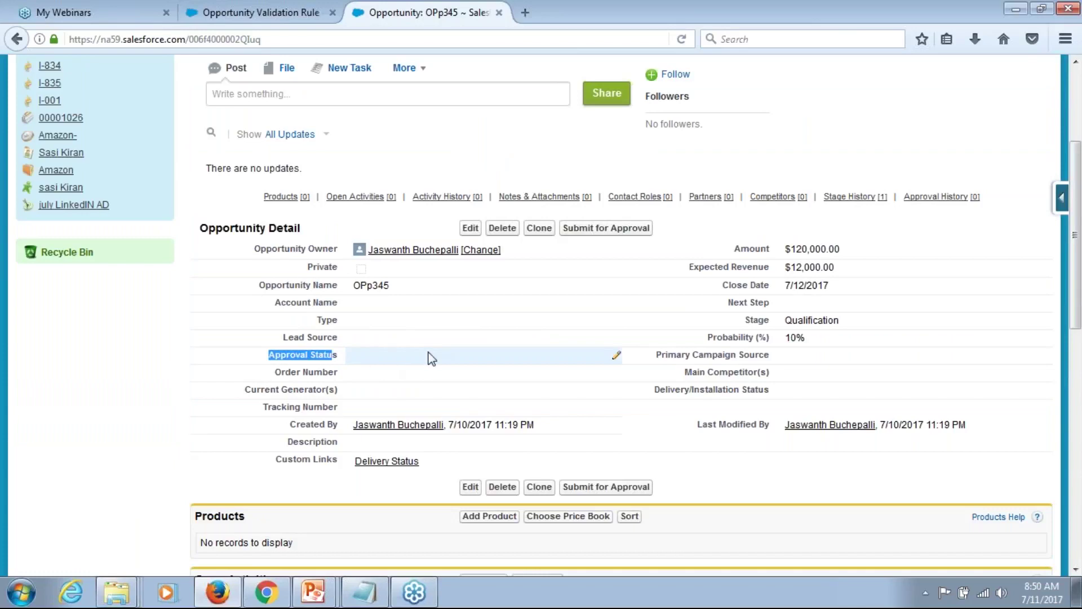
click(806, 145)
- Submit the OPp345 opportunity for approval, confirm the submission and check its Approval Status field
click(608, 233)
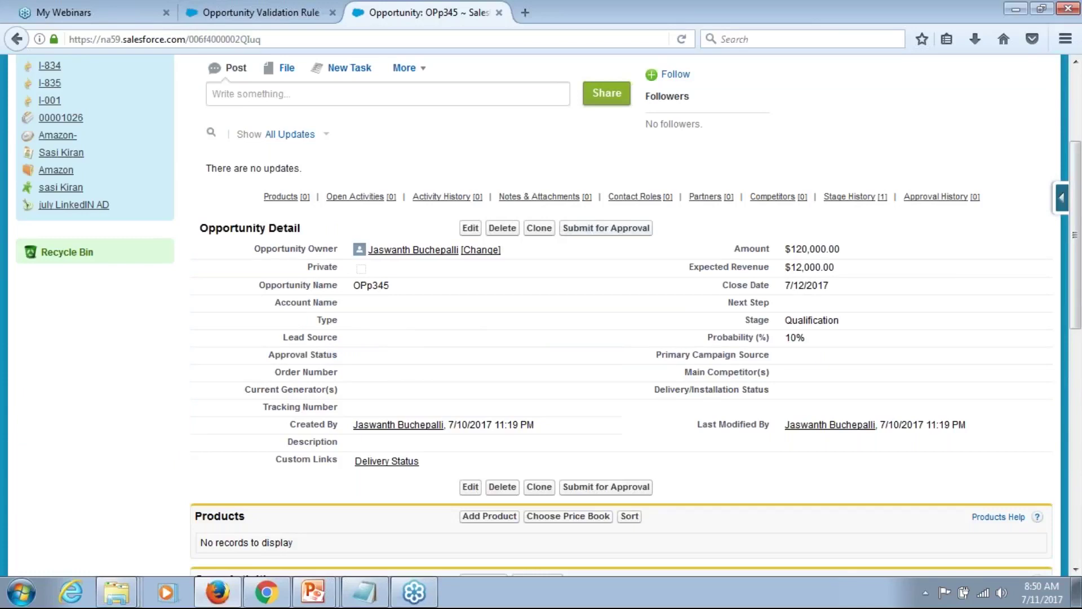
click(748, 281)
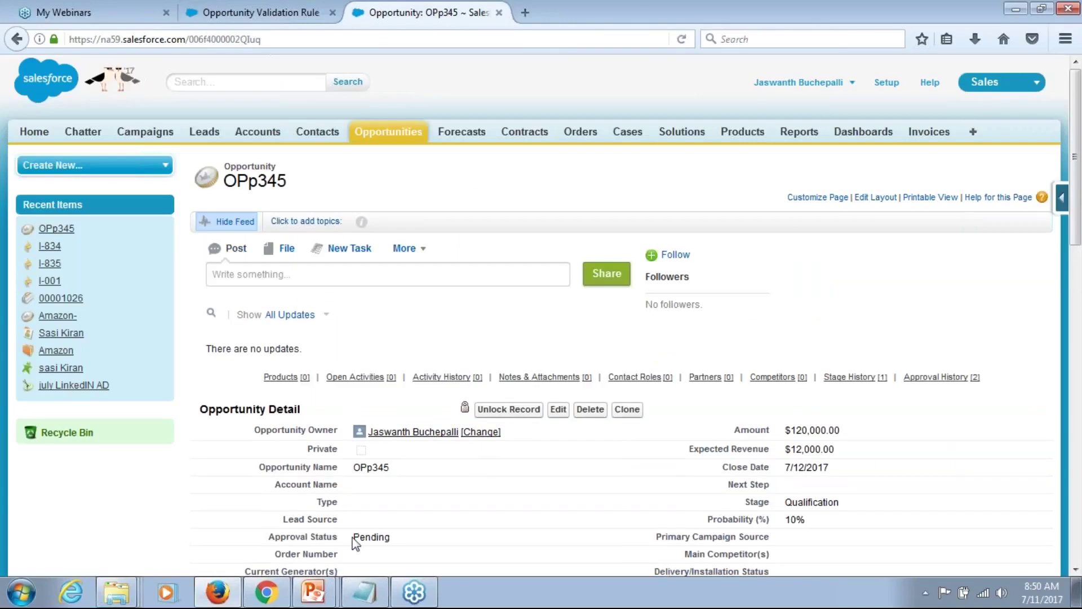
drag(353, 537, 398, 543)
click(739, 171)
- Recall the pending approval request of the OPp345 opportunity with the comment "Needs dit"
scroll(739, 171, down, 1)
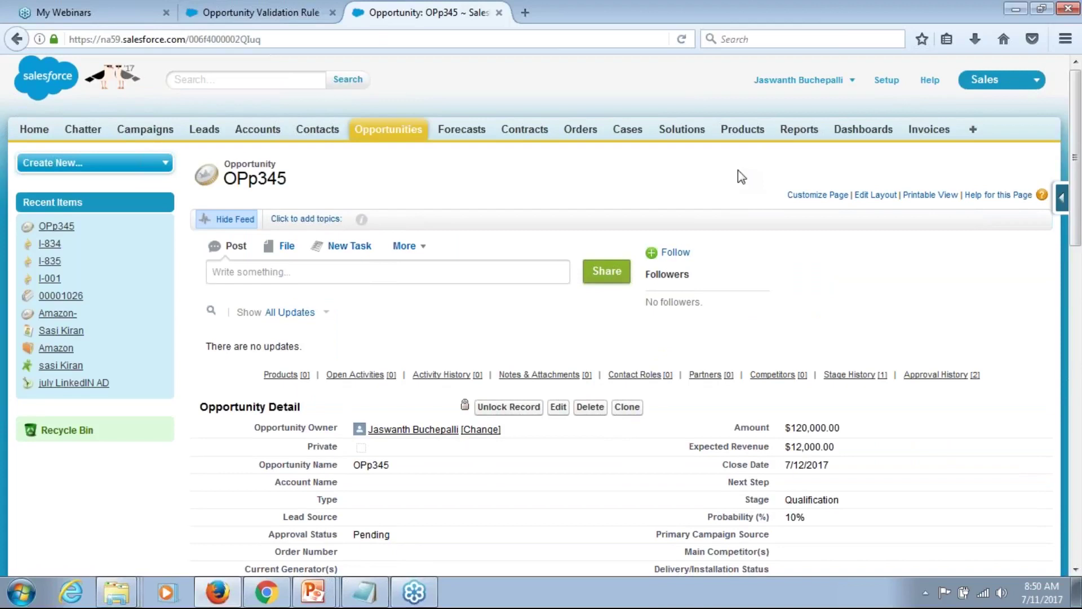
scroll(738, 176, down, 2)
scroll(741, 177, down, 1)
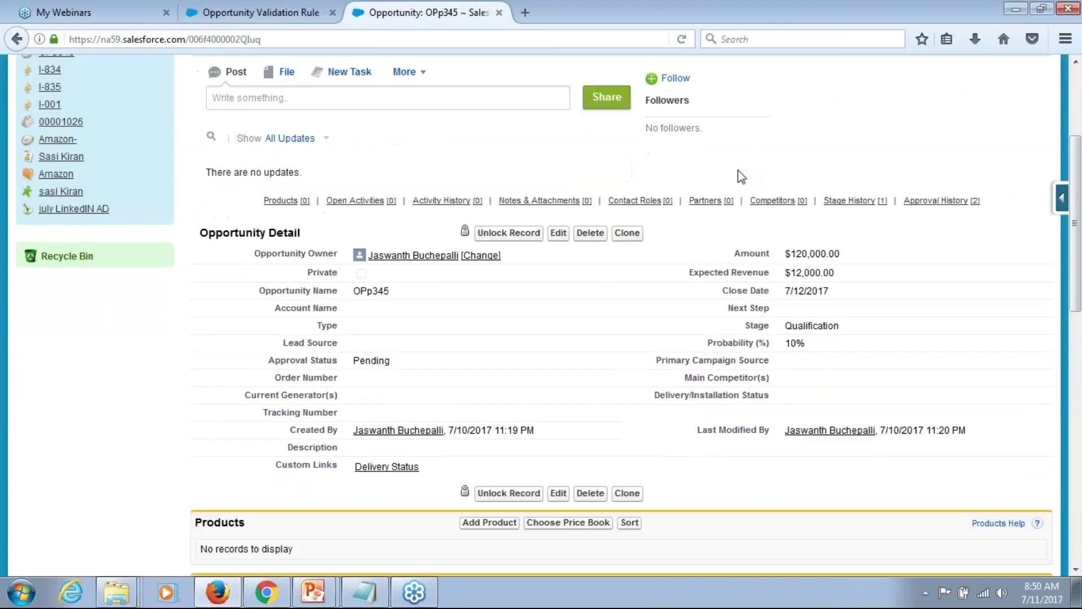
scroll(741, 176, down, 10)
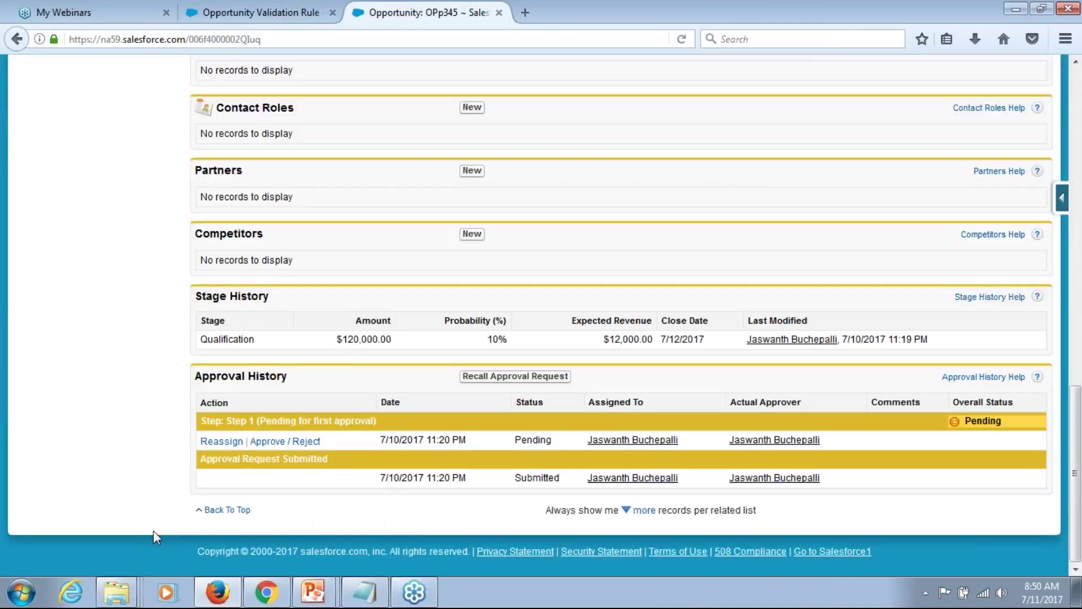
click(535, 377)
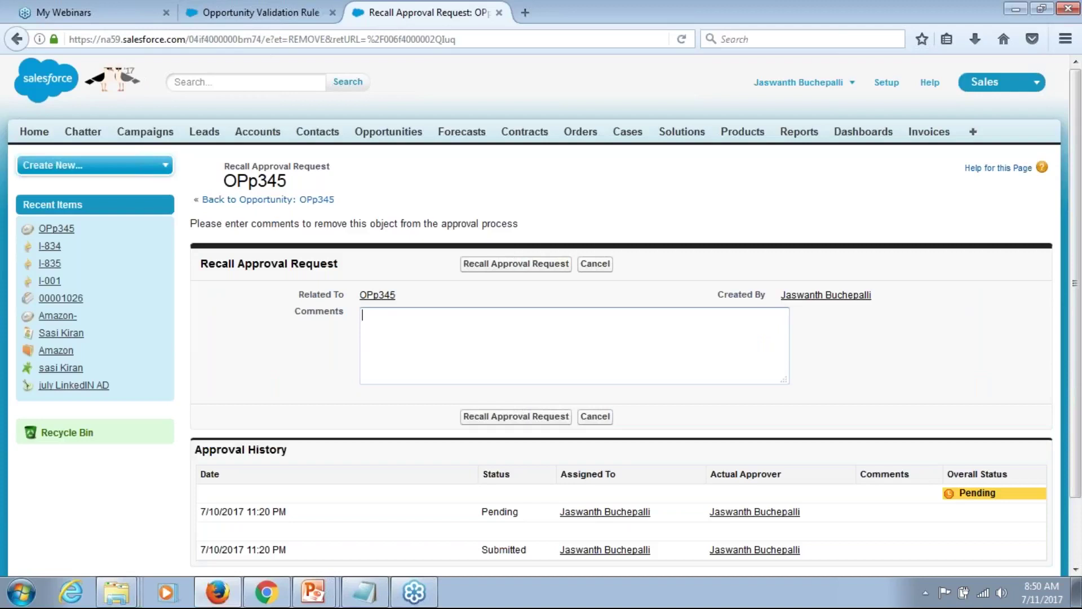
text(Needs dit)
click(531, 266)
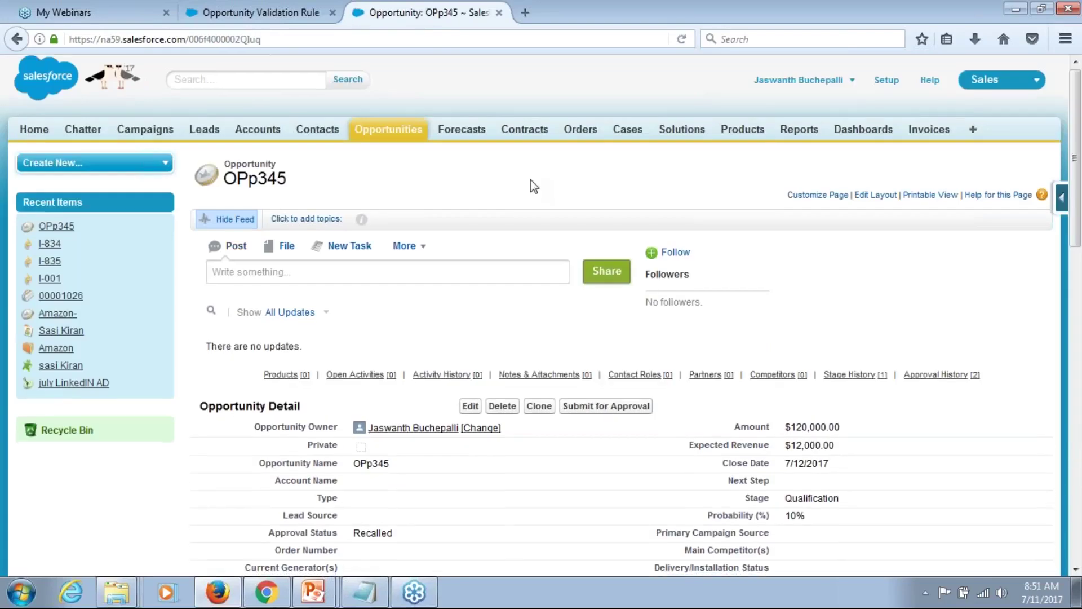
- Examine the recalled opportunity's Approval Status field and the status entries in its Approval History list
scroll(530, 179, down, 1)
scroll(530, 179, down, 1)
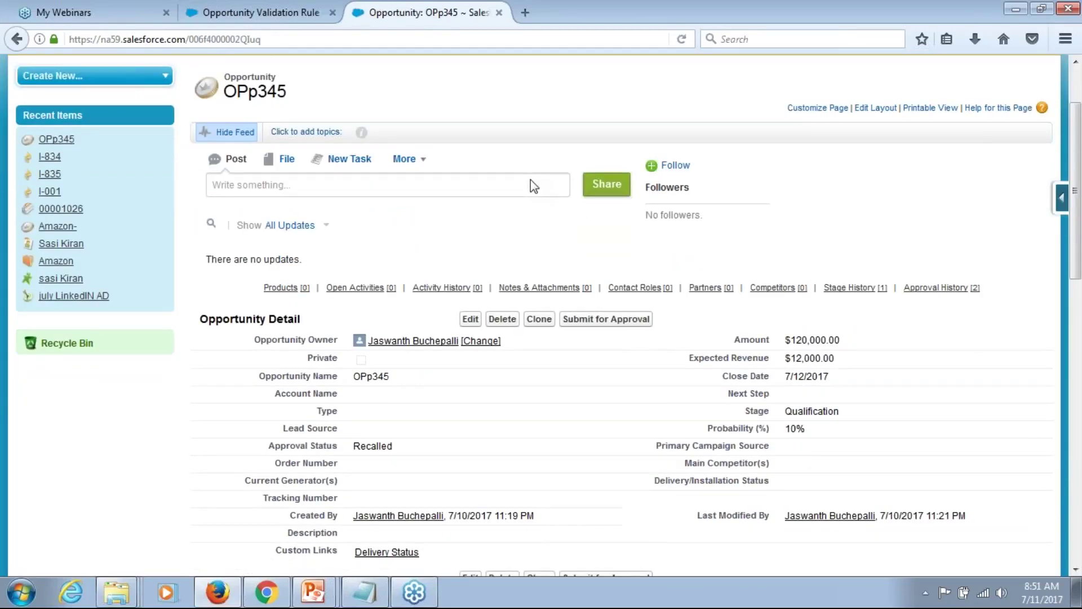
scroll(530, 180, down, 2)
double_click(394, 361)
click(144, 461)
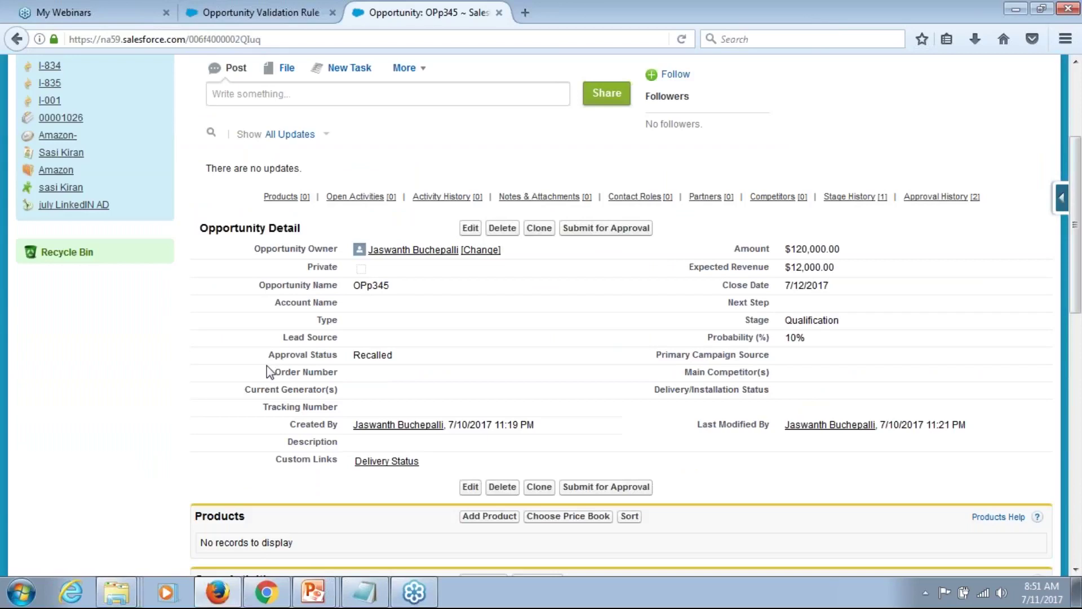
scroll(131, 417, down, 1)
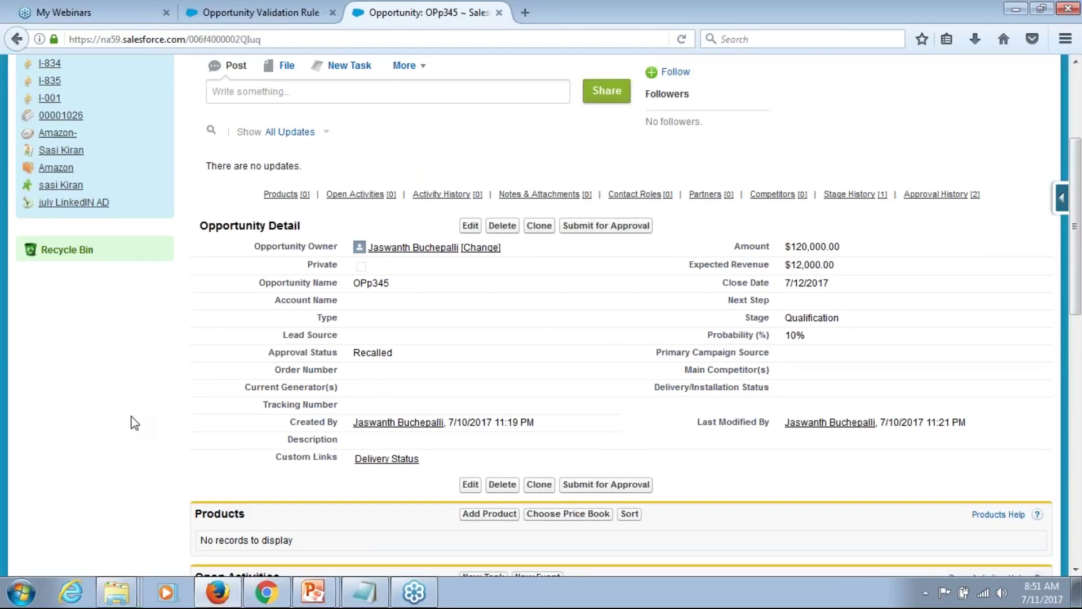
scroll(134, 423, down, 1)
scroll(134, 423, down, 10)
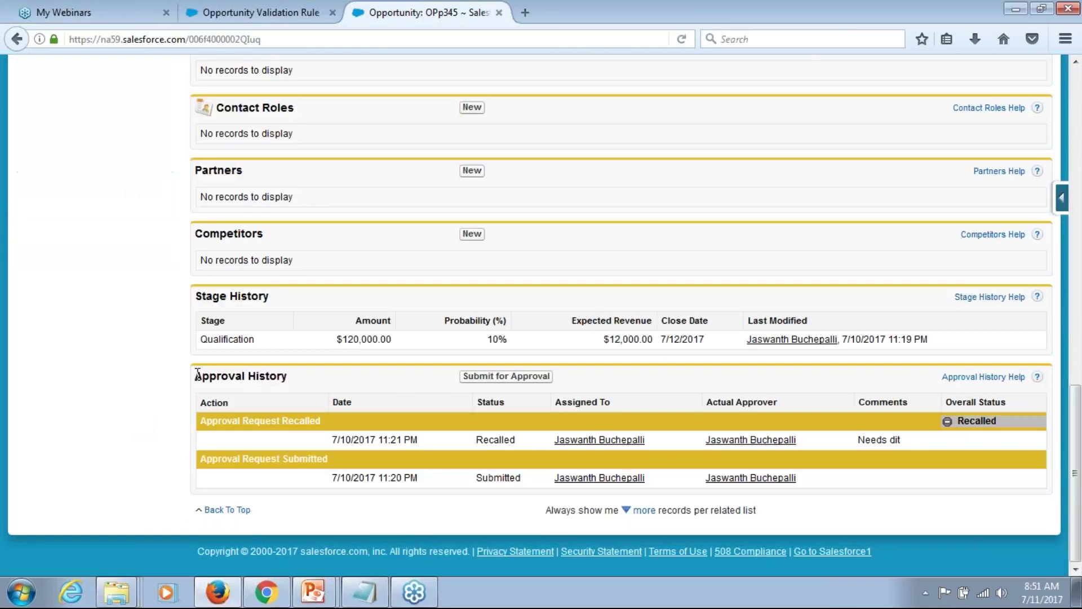
triple_click(288, 376)
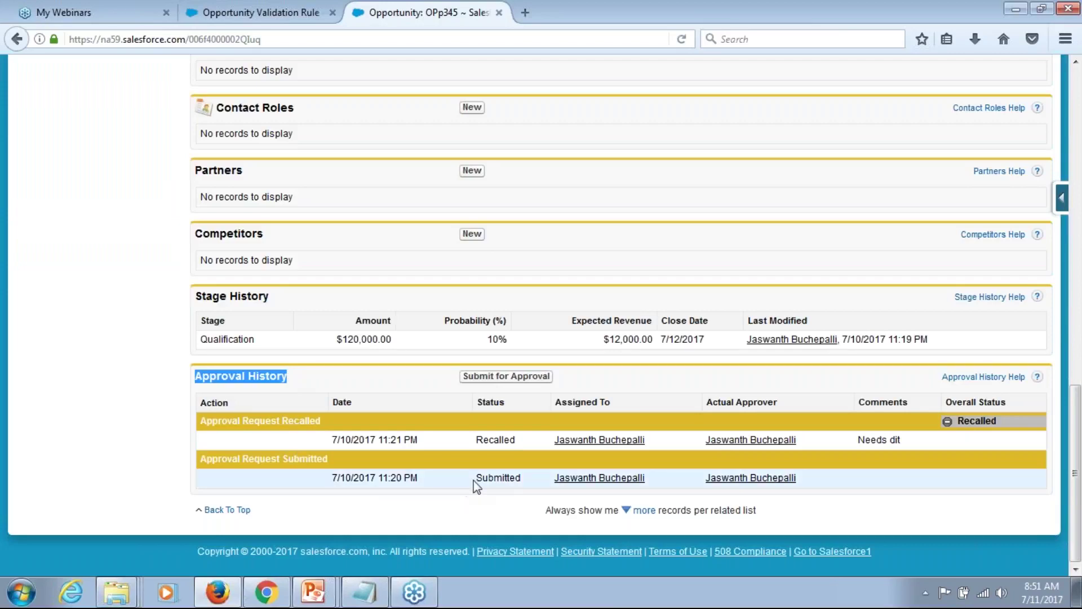
drag(475, 480, 529, 476)
click(515, 437)
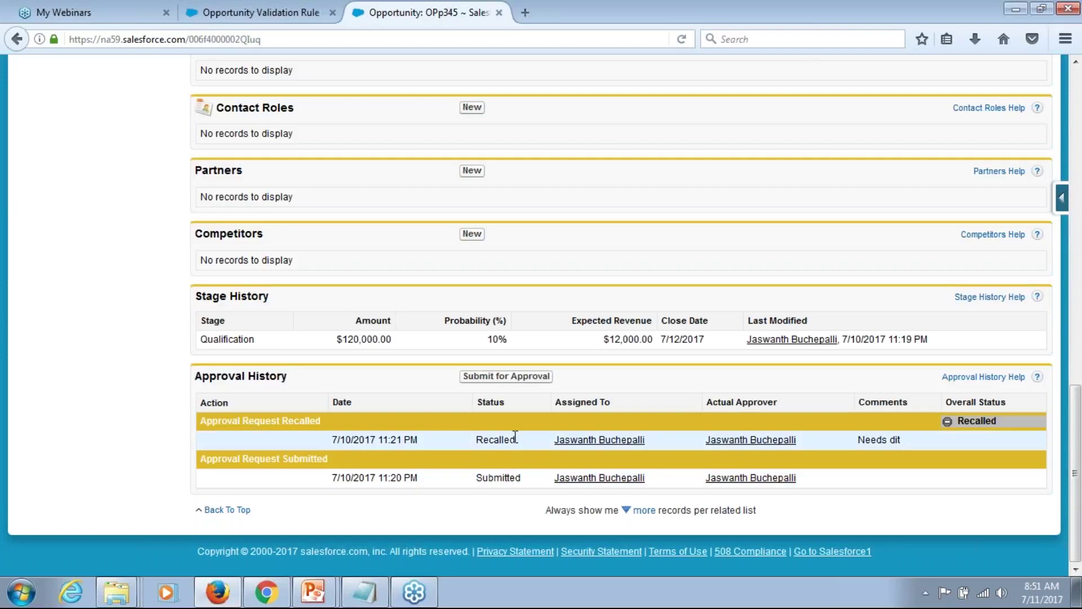
double_click(516, 437)
- Resubmit the OPp345 opportunity for approval, confirm the submission and check its Approval Status and Approval History
click(503, 376)
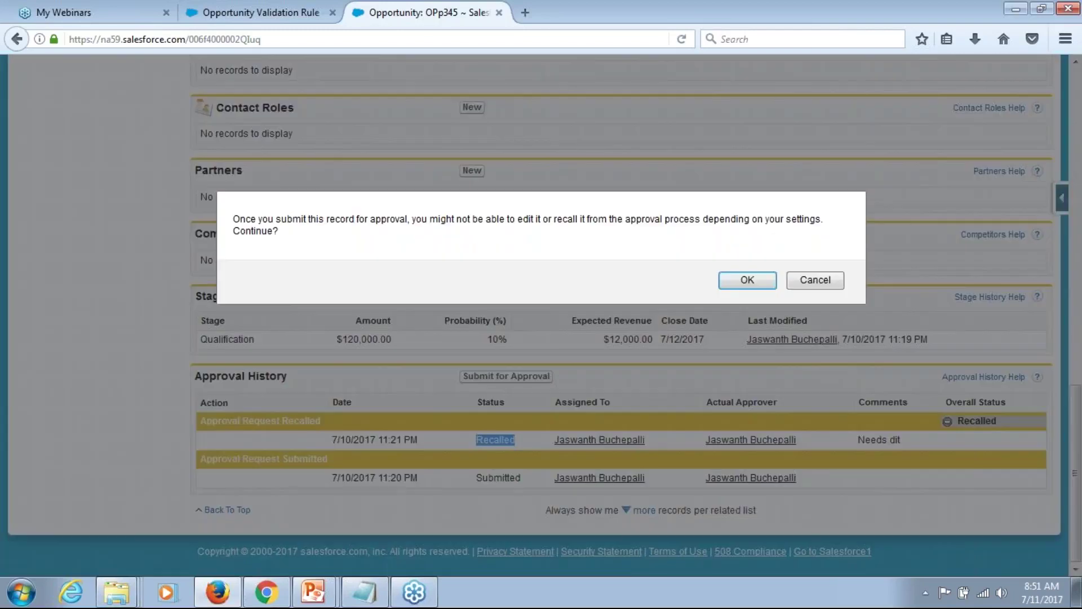
key(Return)
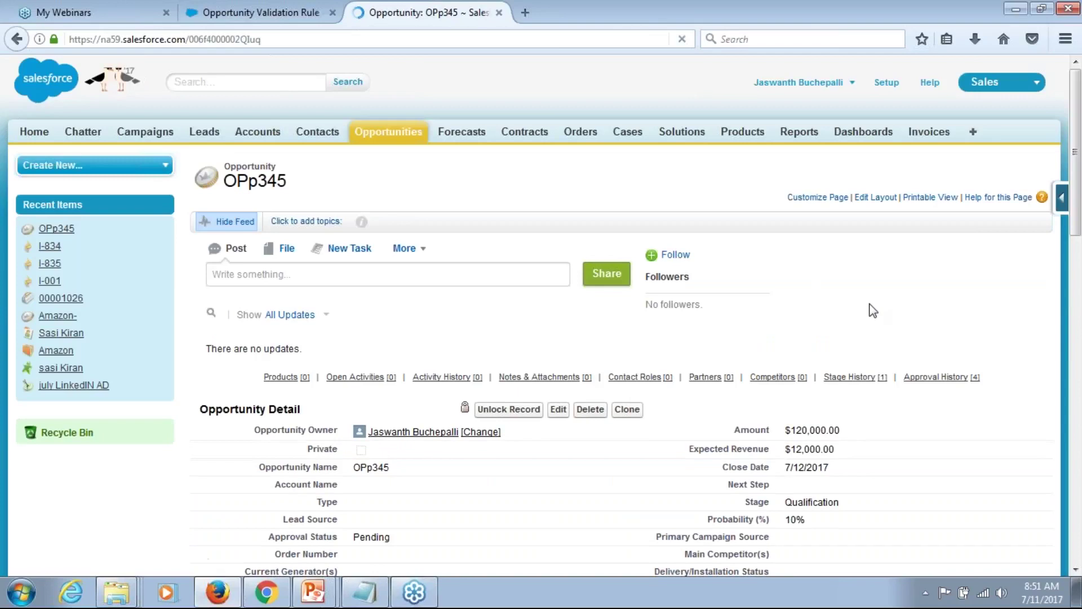
scroll(873, 310, down, 1)
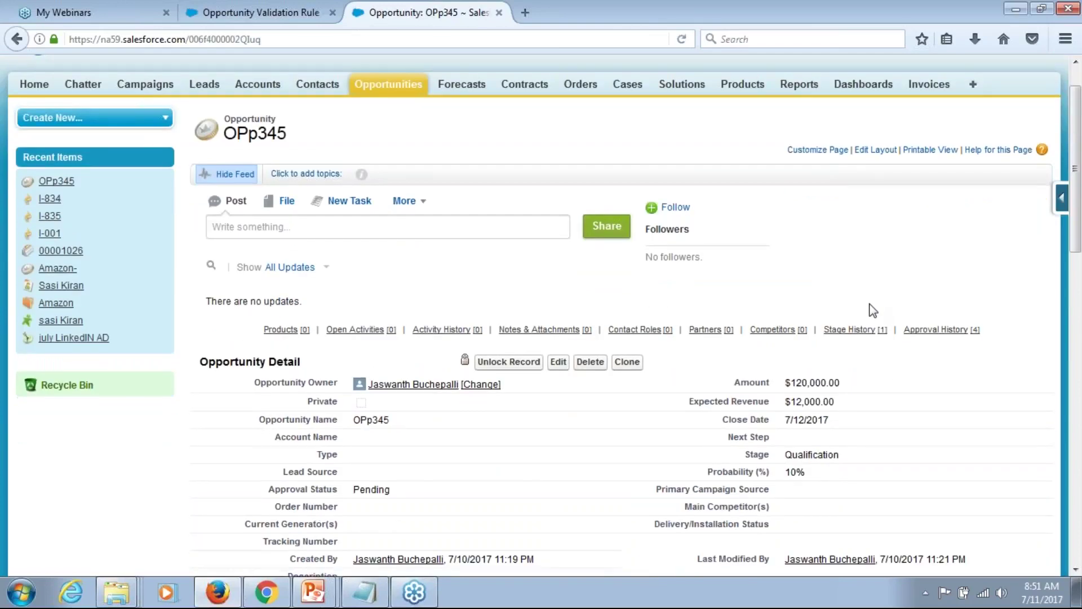
scroll(873, 310, down, 5)
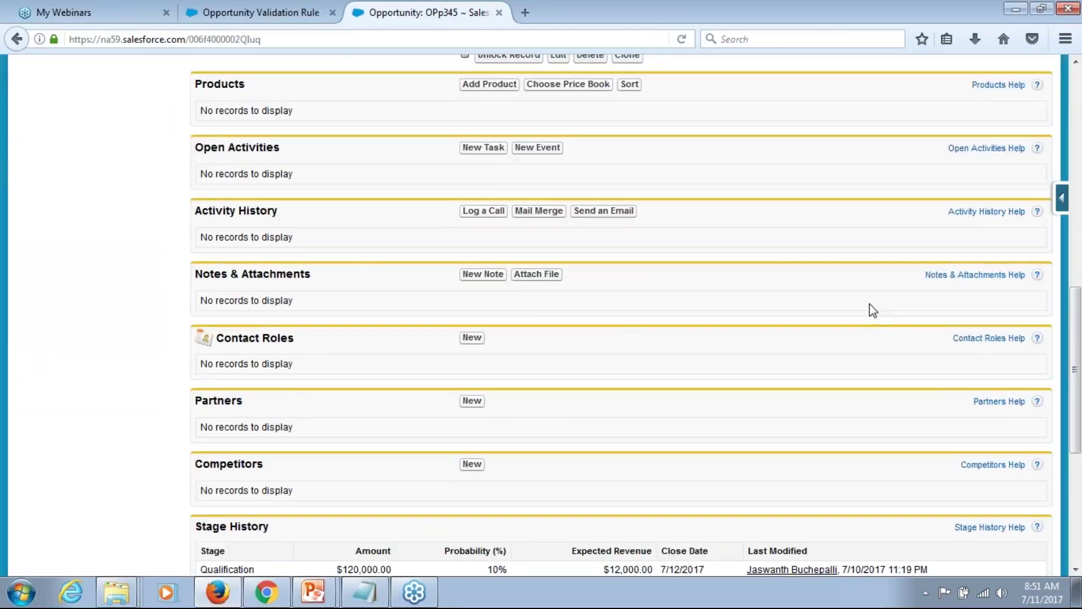
scroll(873, 310, down, 5)
scroll(873, 310, up, 2)
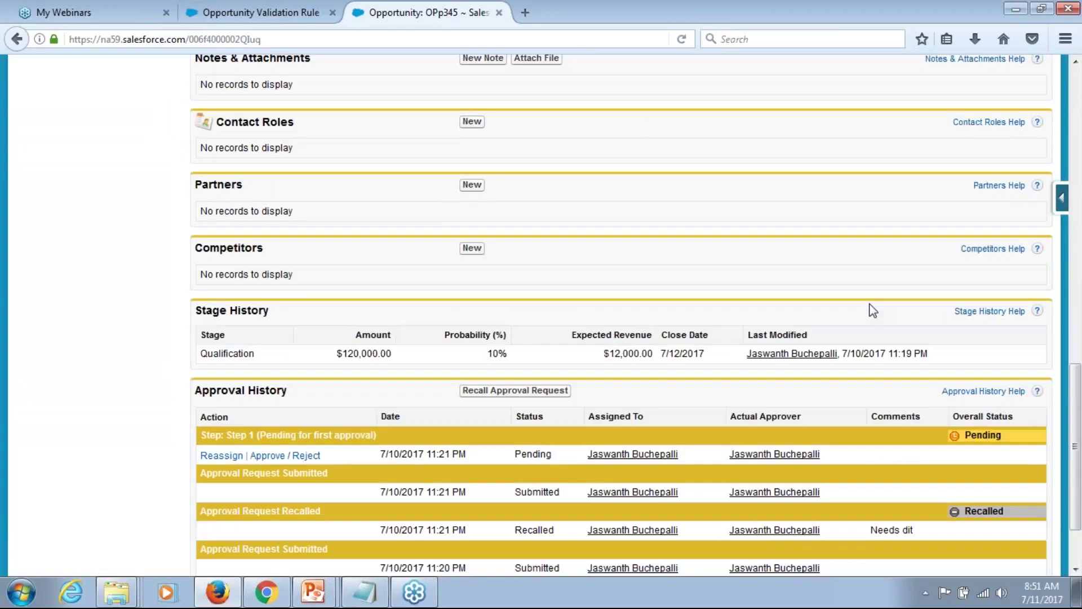
scroll(872, 310, up, 10)
scroll(873, 310, up, 3)
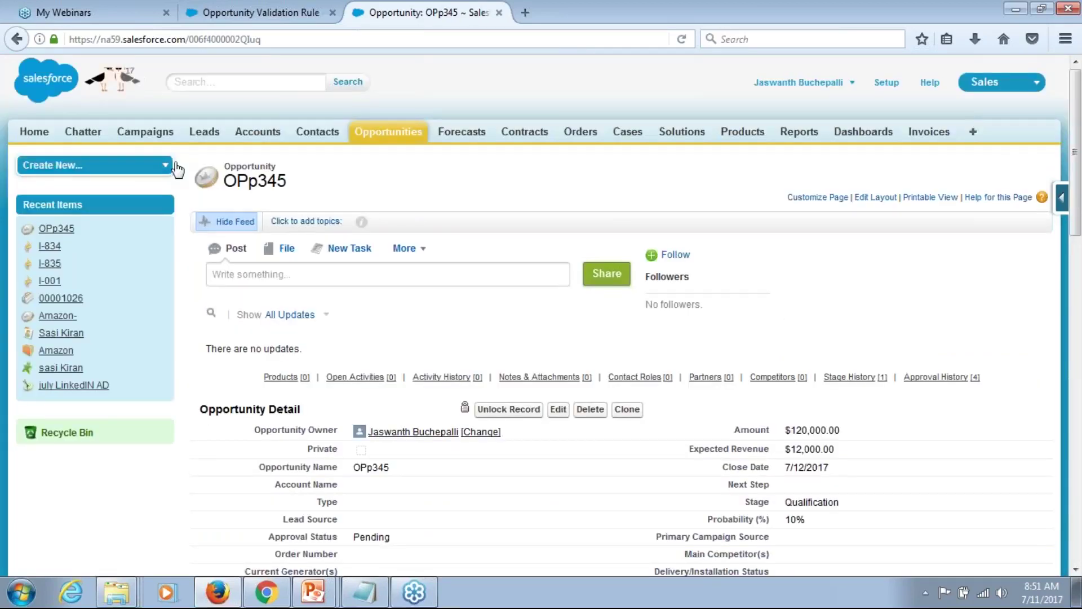
- Open the pending OPp345 request from Items to Approve on the home page and approve it without comments
click(45, 137)
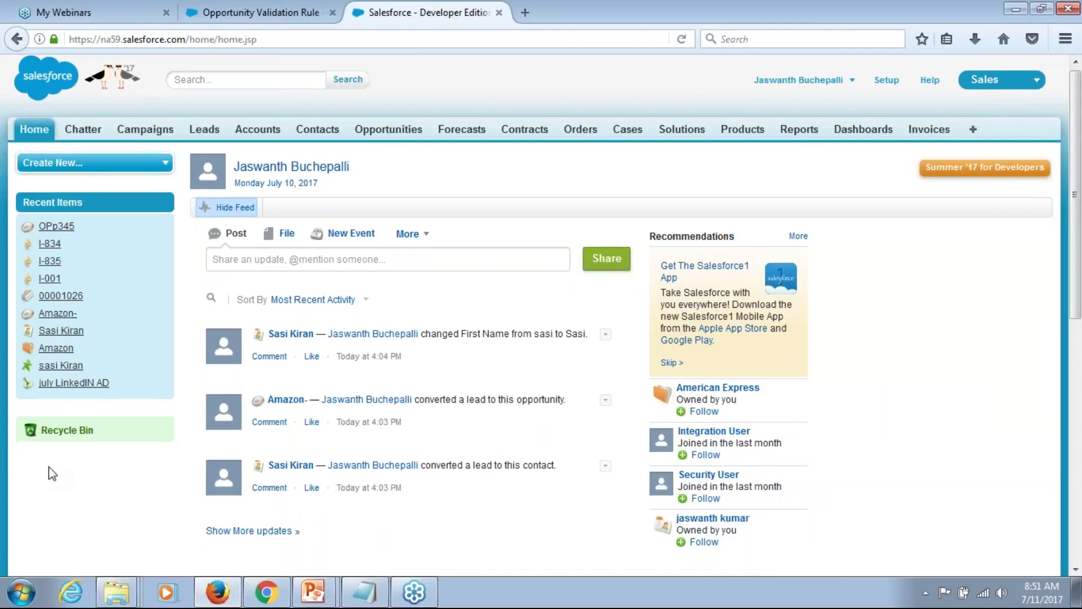
scroll(52, 474, down, 2)
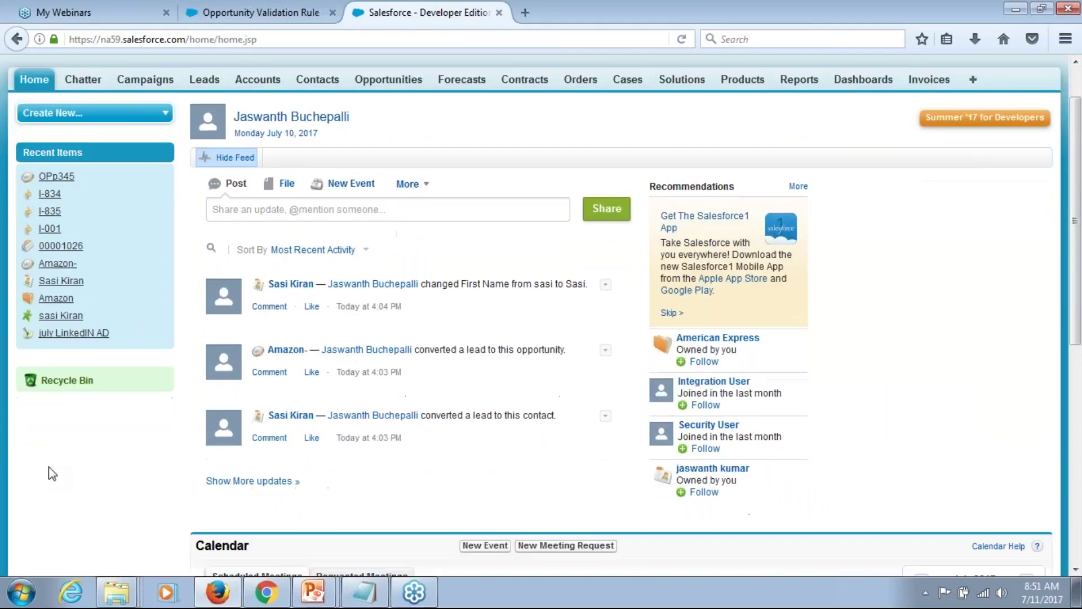
scroll(53, 474, down, 8)
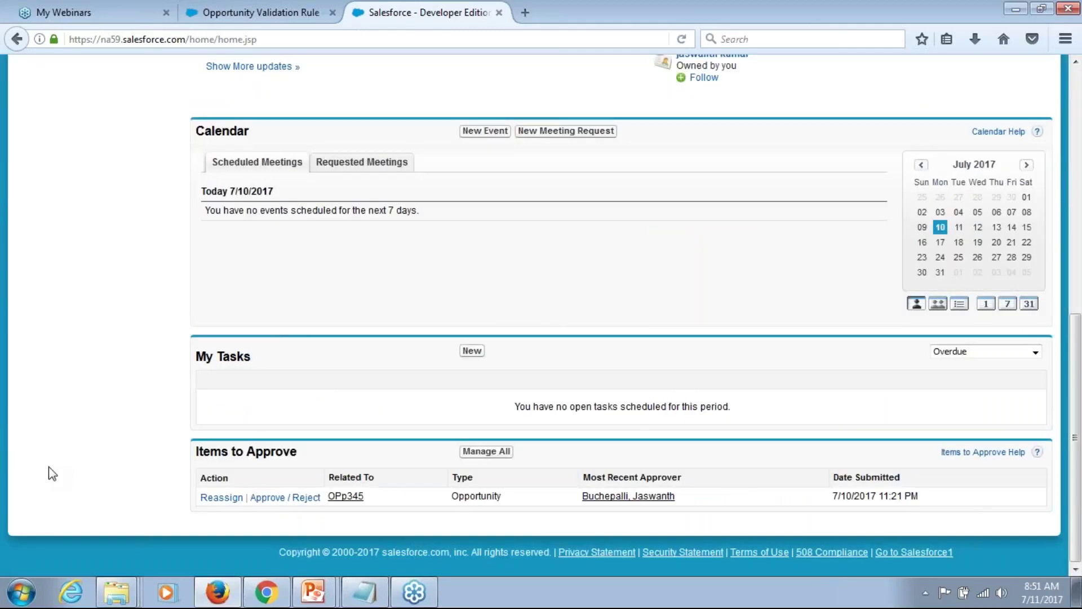
scroll(53, 474, up, 9)
scroll(52, 473, down, 1)
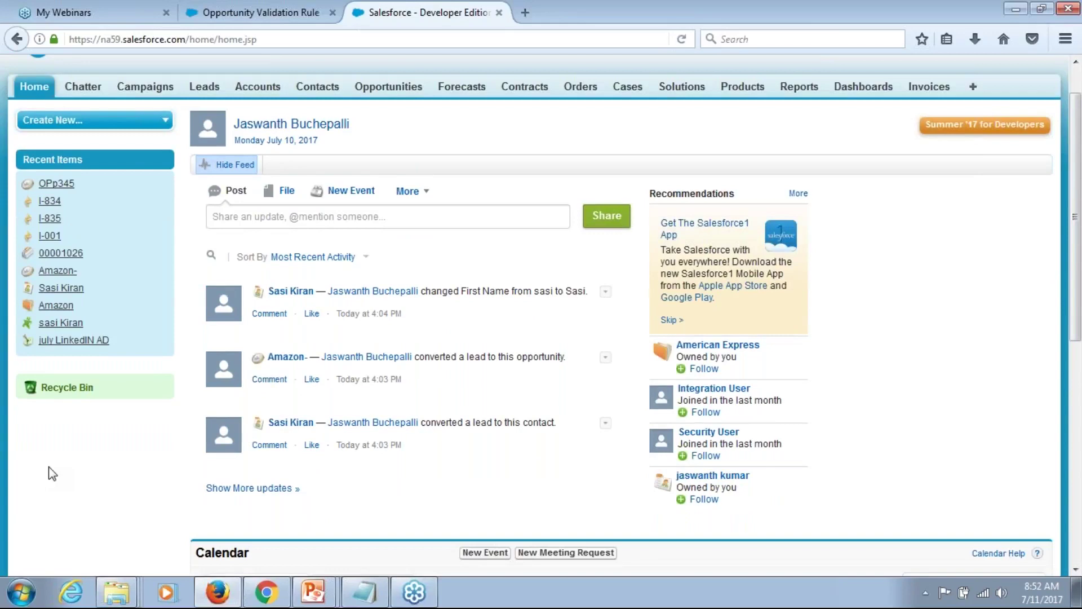
scroll(52, 473, down, 8)
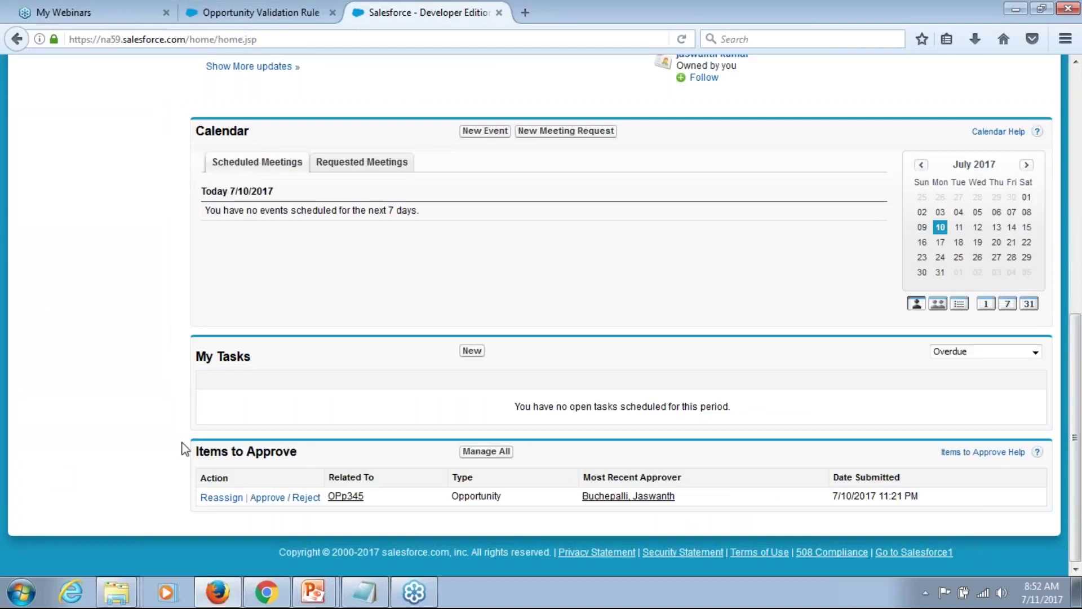
drag(199, 454, 280, 455)
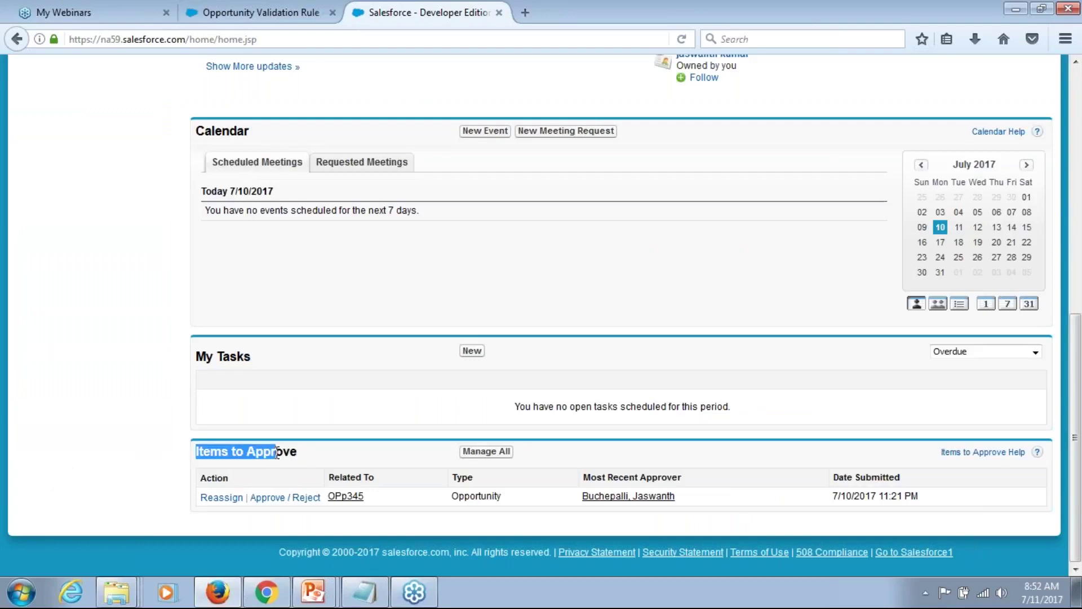
click(279, 455)
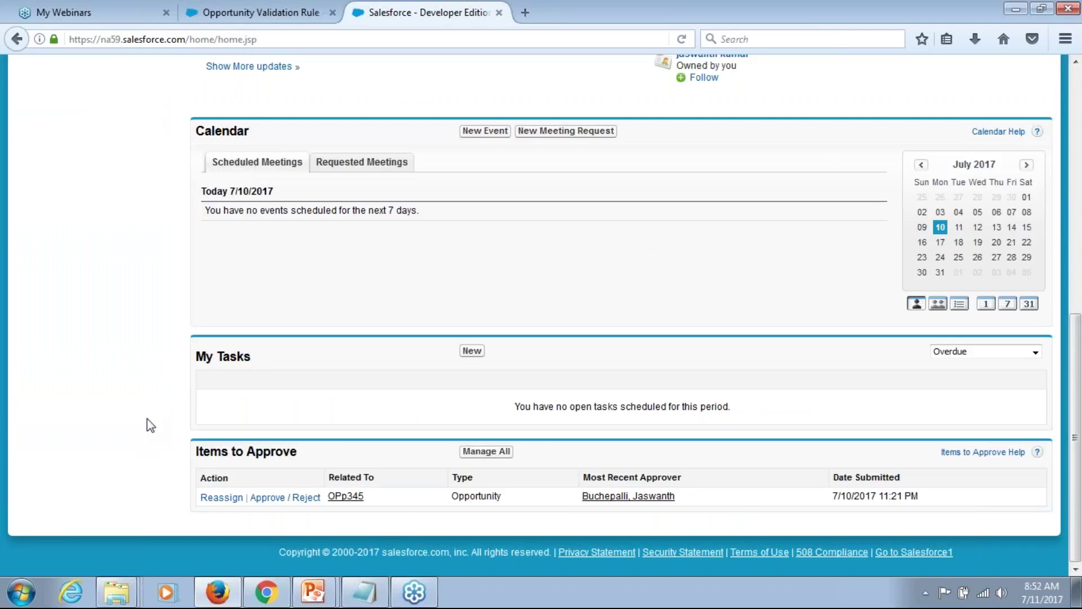
click(290, 499)
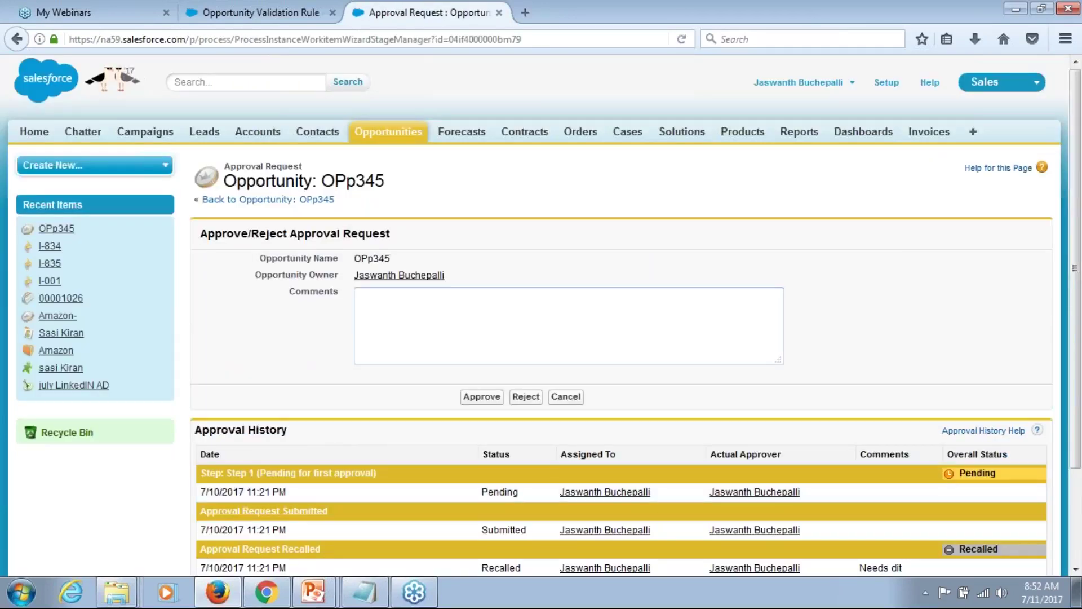
click(482, 396)
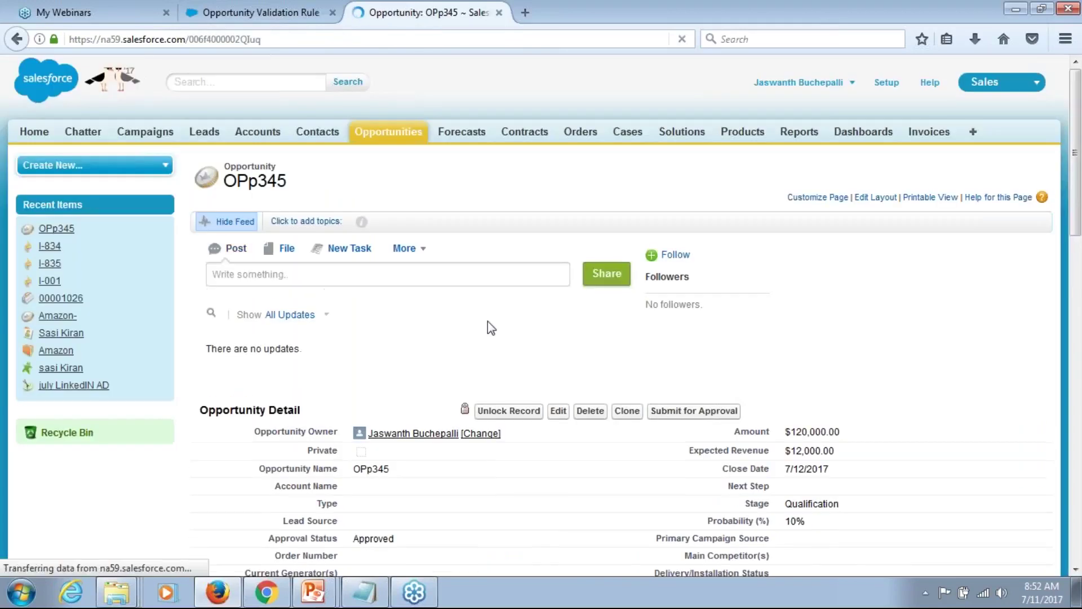
- Review each status entry in OPp345's Approval History and the Approval Status field after the approval
scroll(514, 193, down, 6)
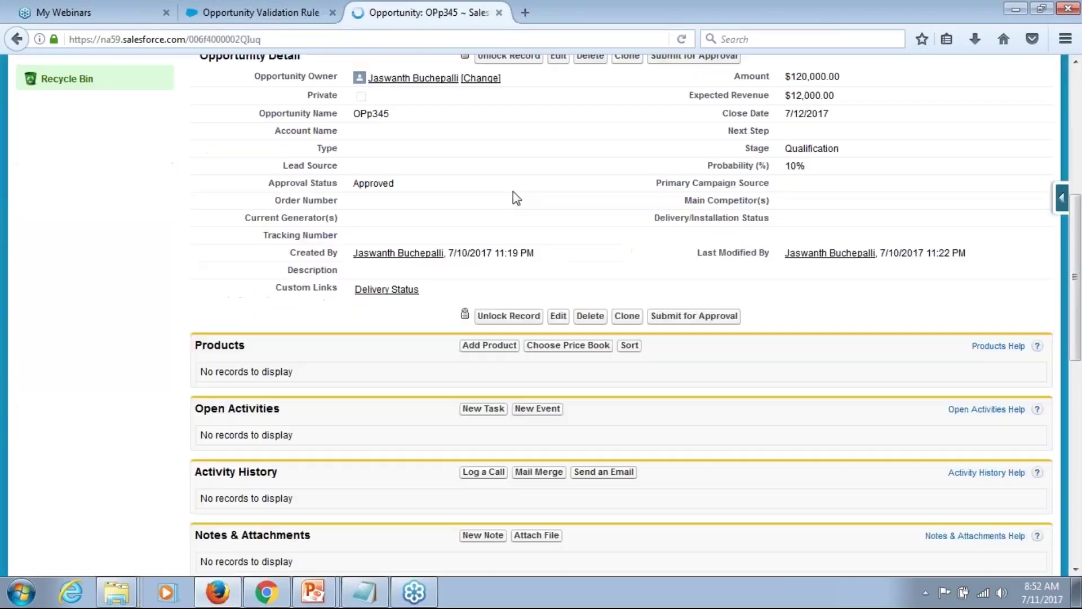
scroll(514, 193, down, 10)
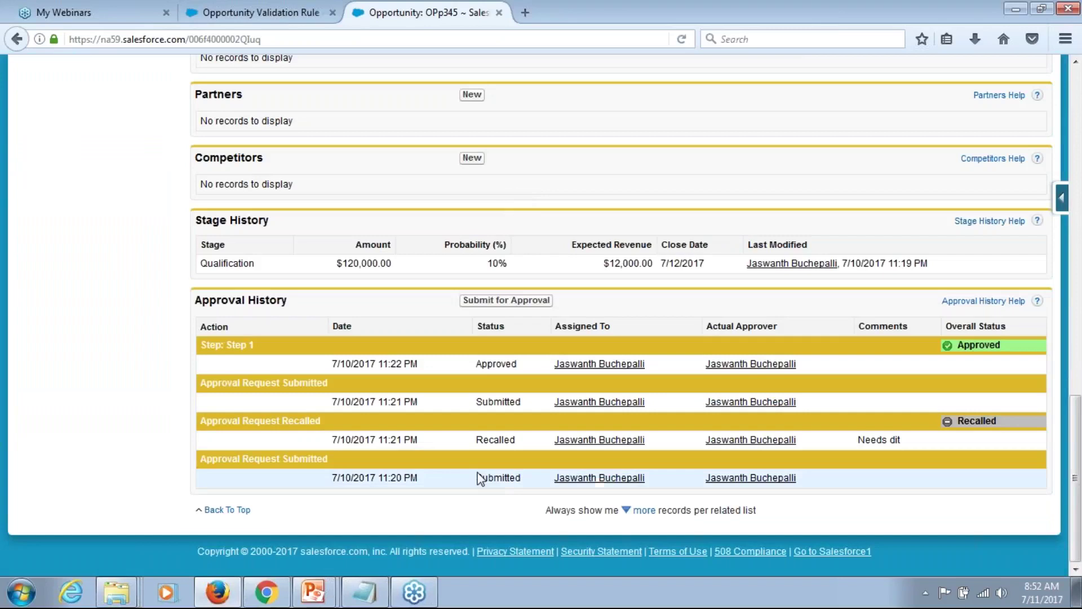
drag(477, 477, 510, 477)
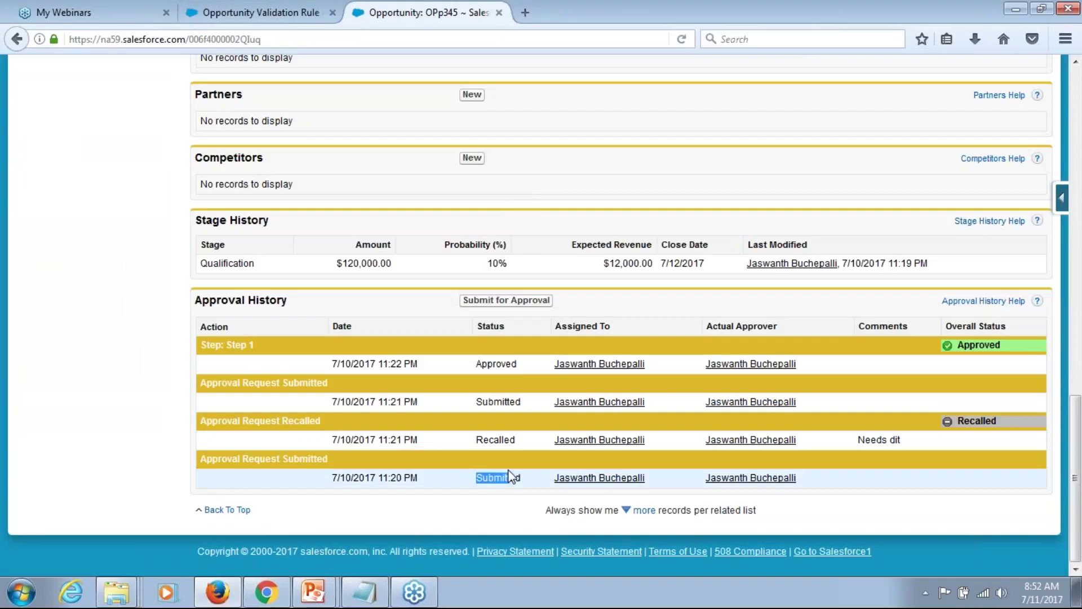
double_click(494, 440)
double_click(494, 402)
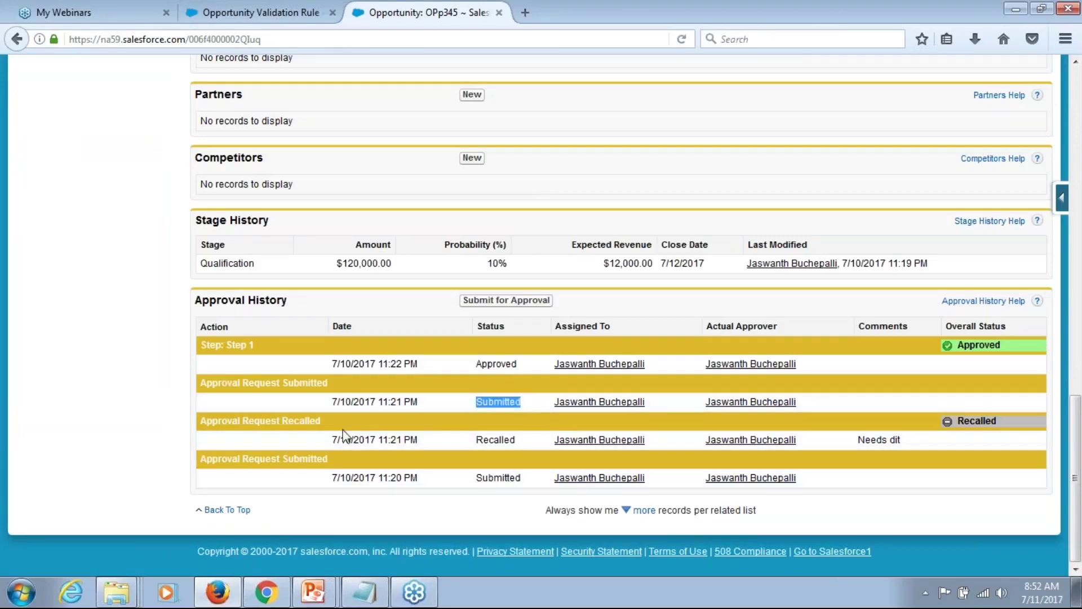
double_click(491, 364)
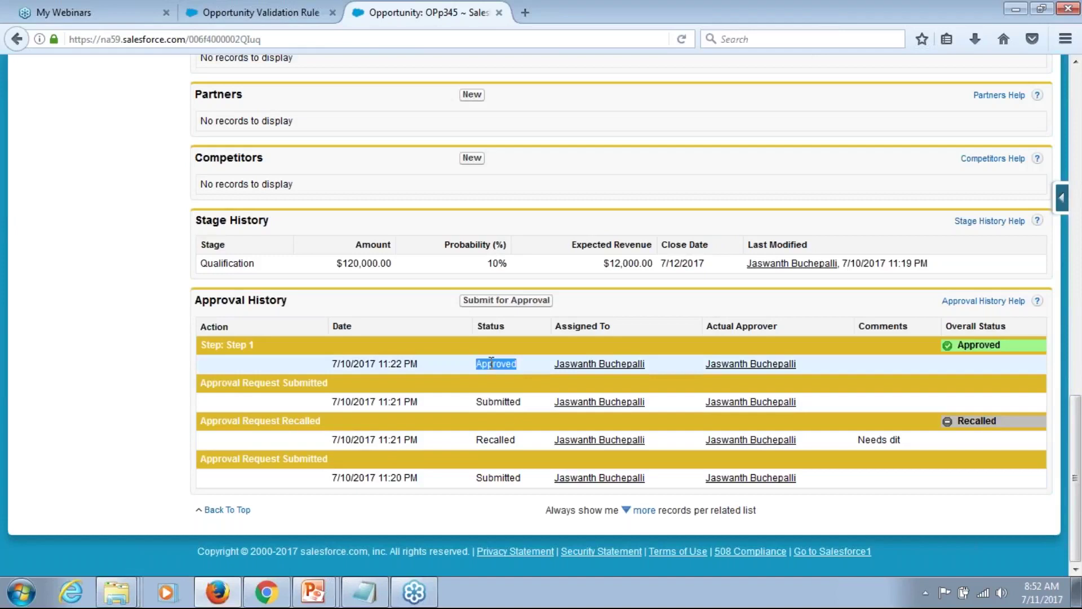
click(34, 448)
scroll(33, 448, up, 1)
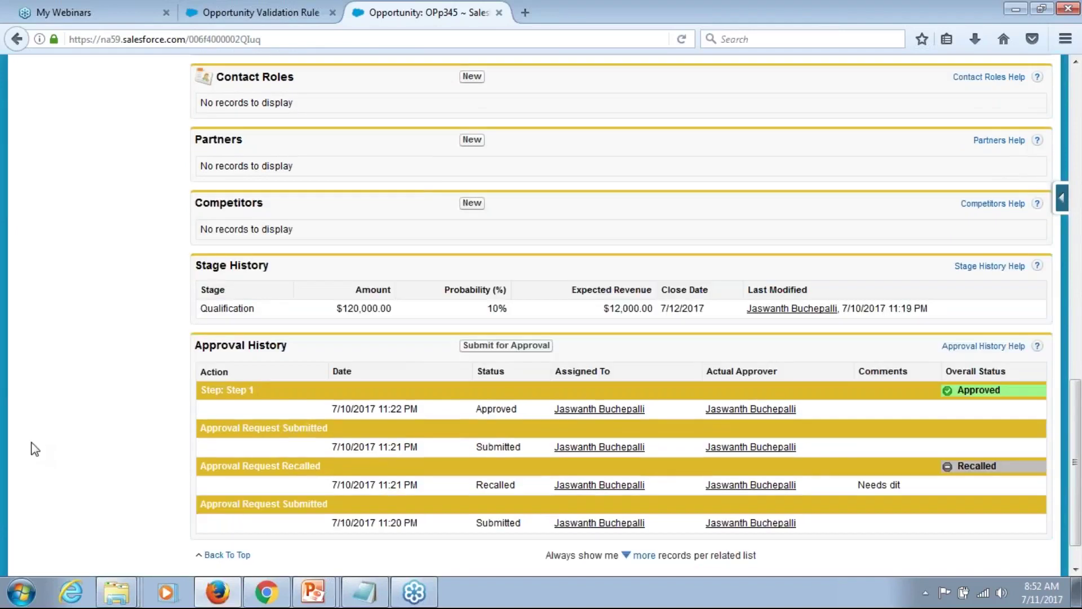
scroll(356, 431, up, 15)
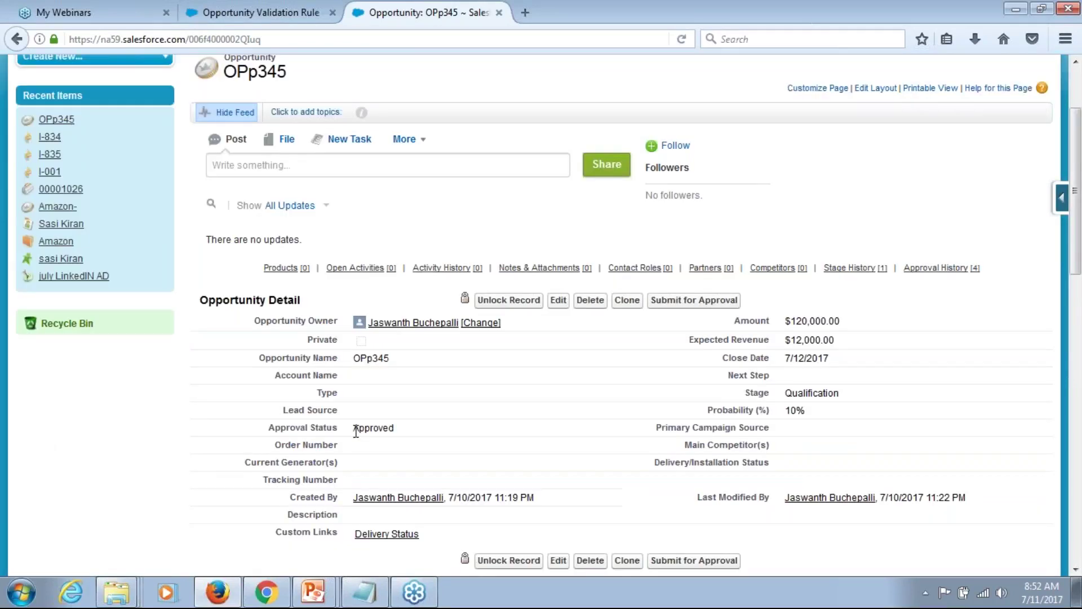
drag(357, 431, 404, 437)
click(583, 73)
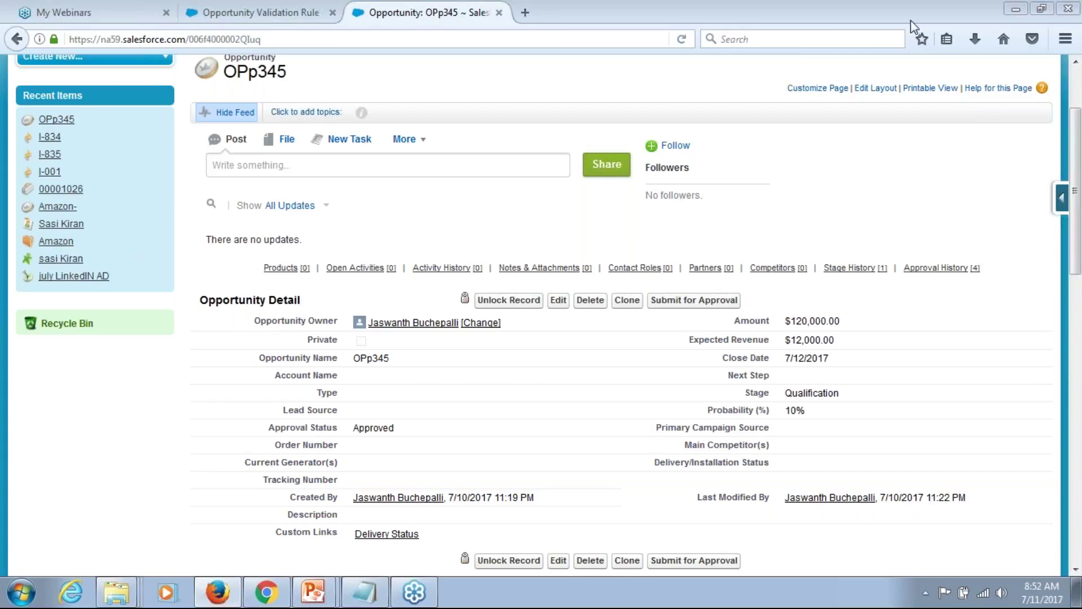
click(903, 68)
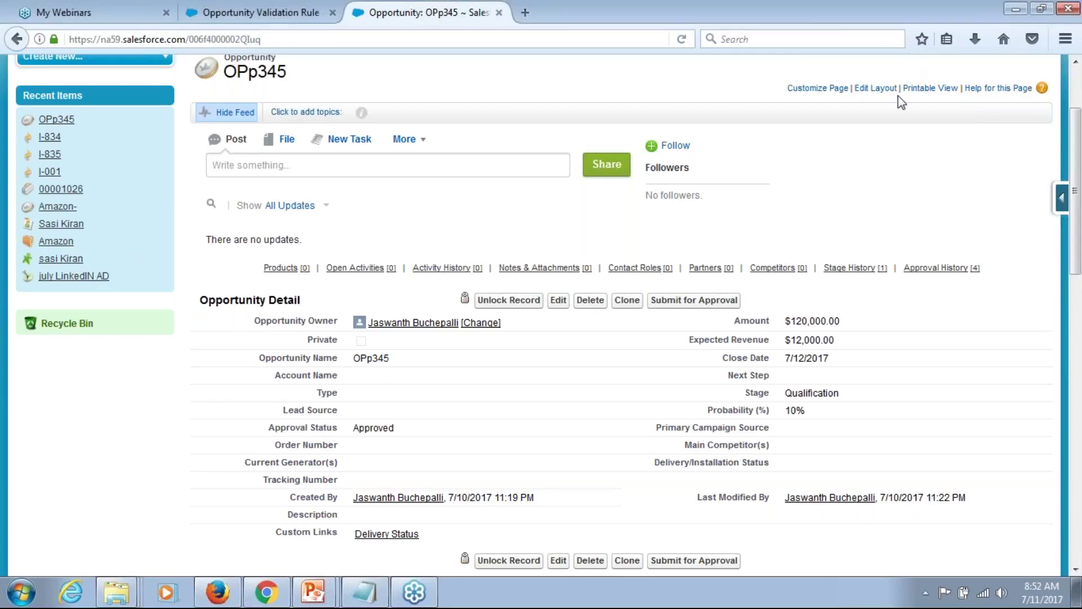
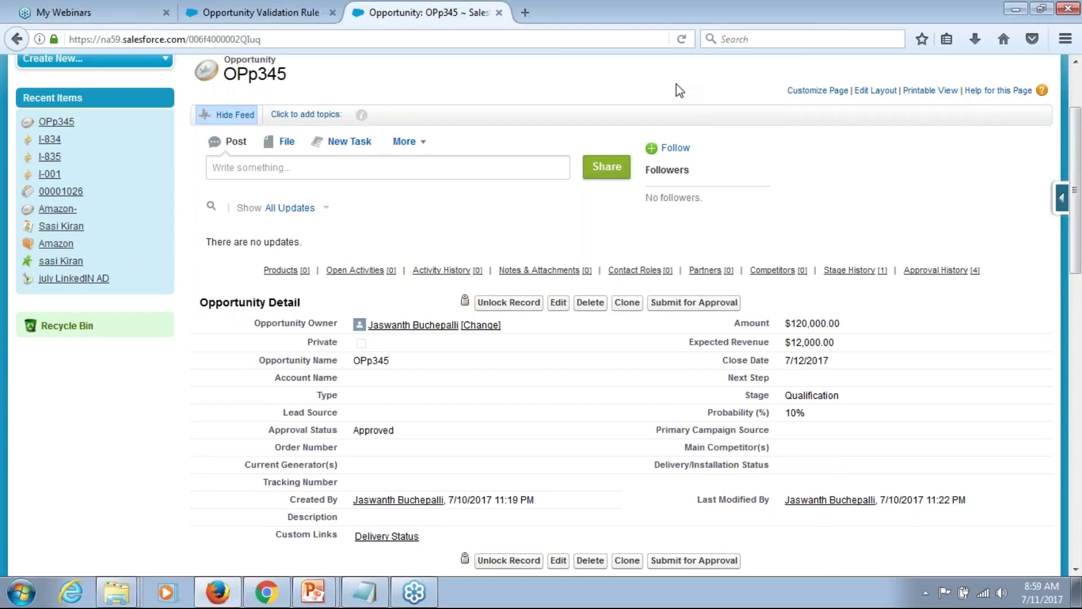
- Return to the home page and check the Items to Approve section for remaining approval requests
scroll(680, 90, up, 2)
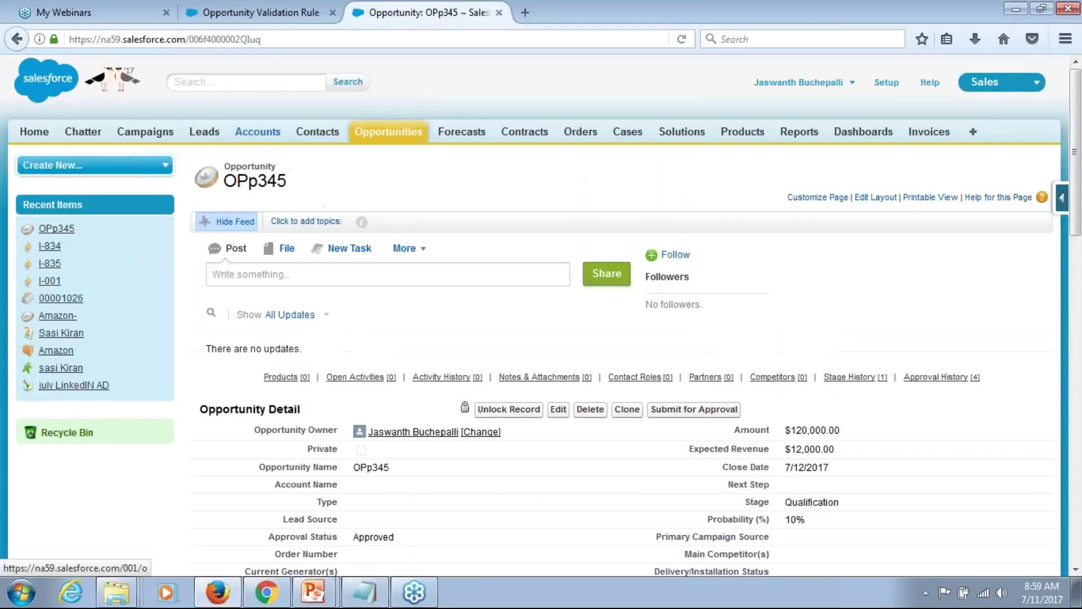
click(29, 134)
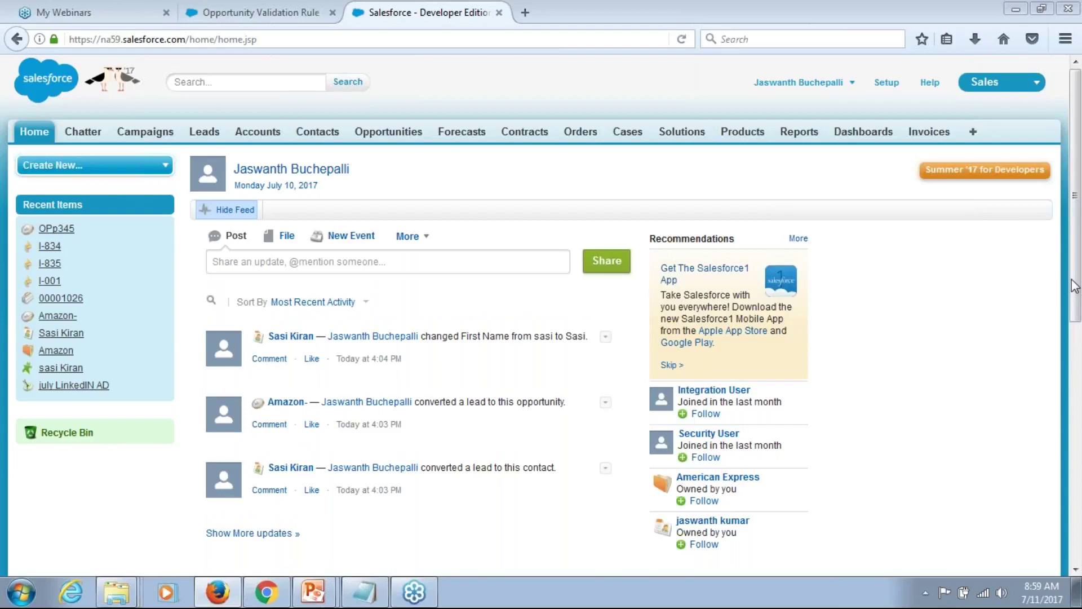
scroll(151, 508, down, 1)
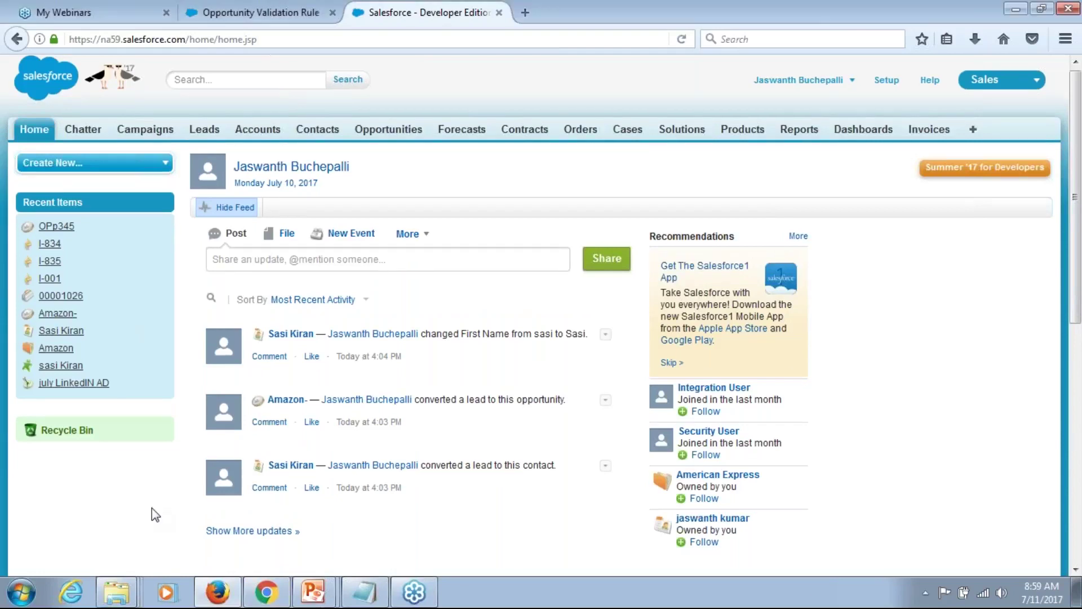
scroll(151, 508, down, 8)
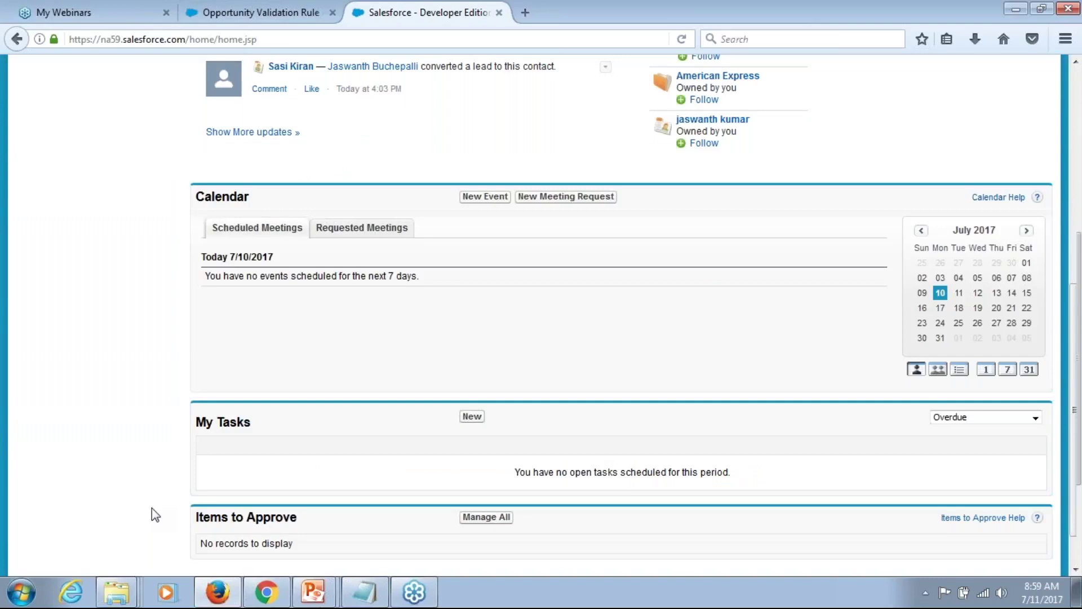
drag(198, 470, 304, 472)
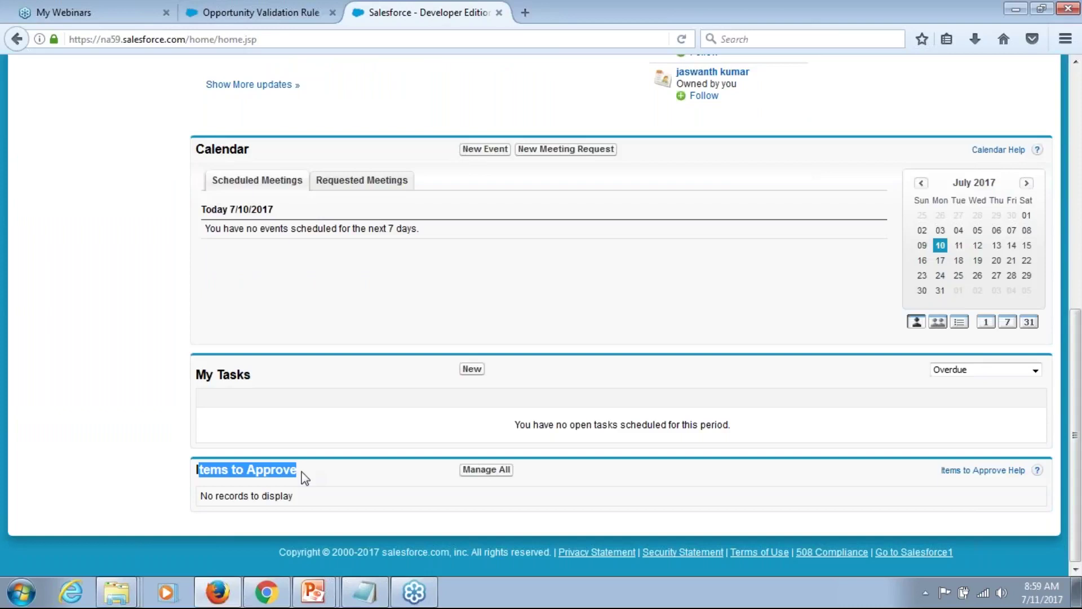
click(173, 452)
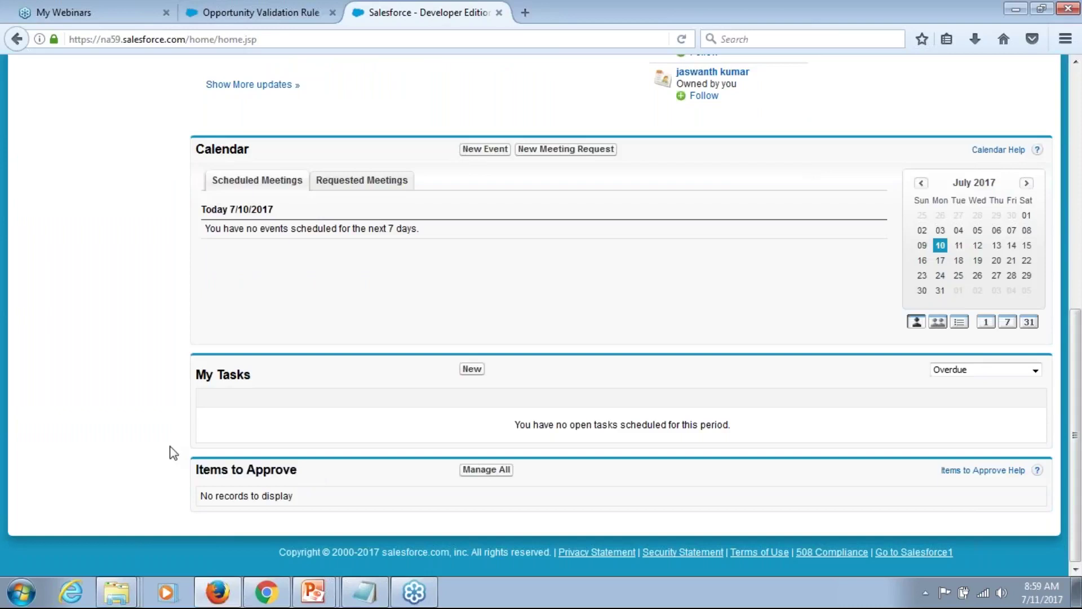